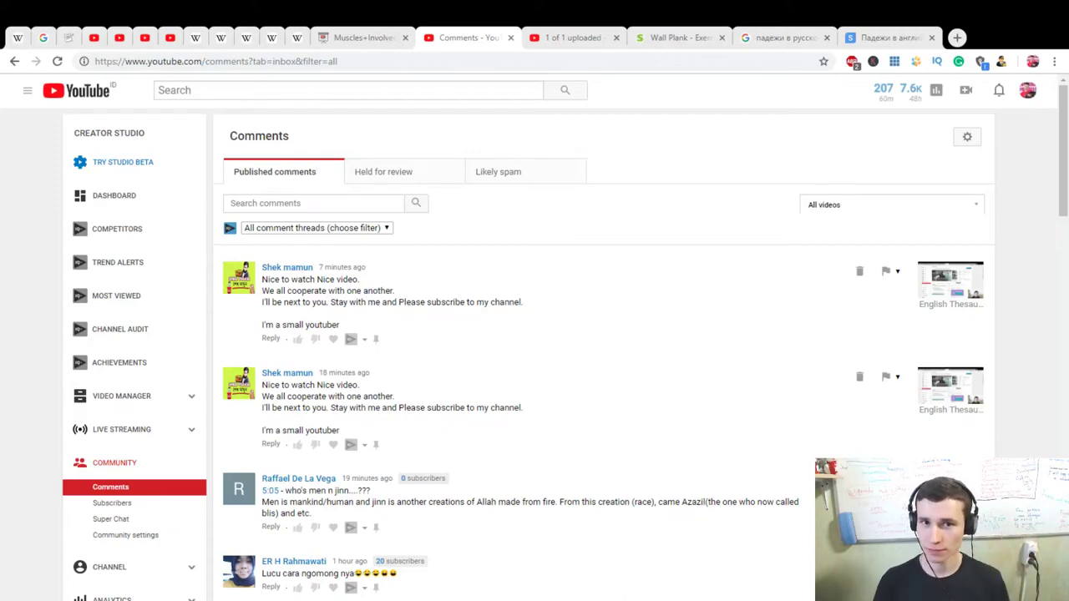
Step: Scroll through the Comments inbox and load more older comments
left_click(357, 256)
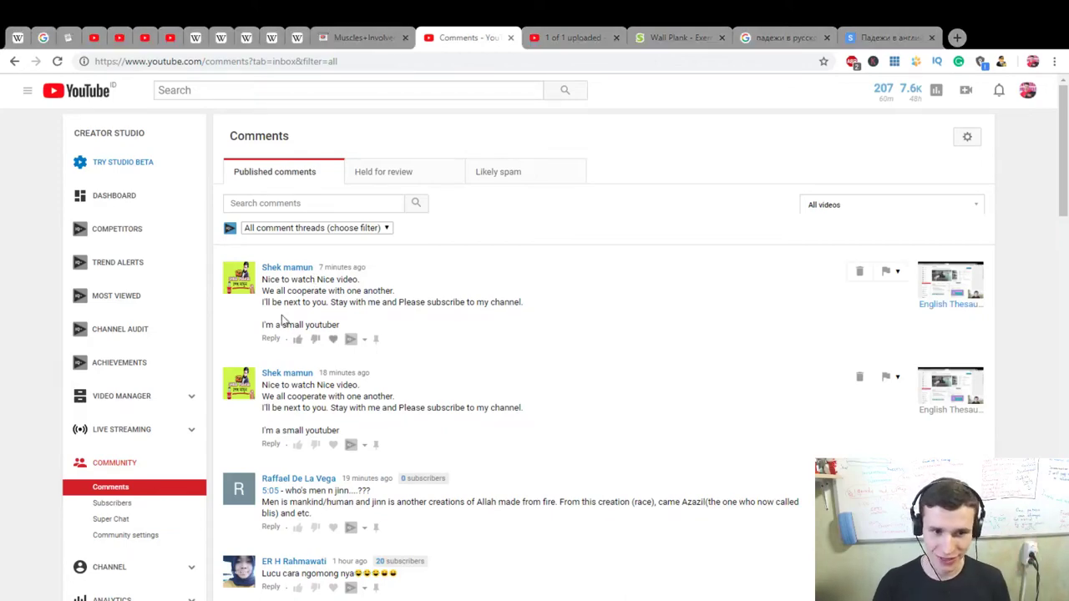
scroll(699, 394, "down", 6)
scroll(714, 372, "up", 5)
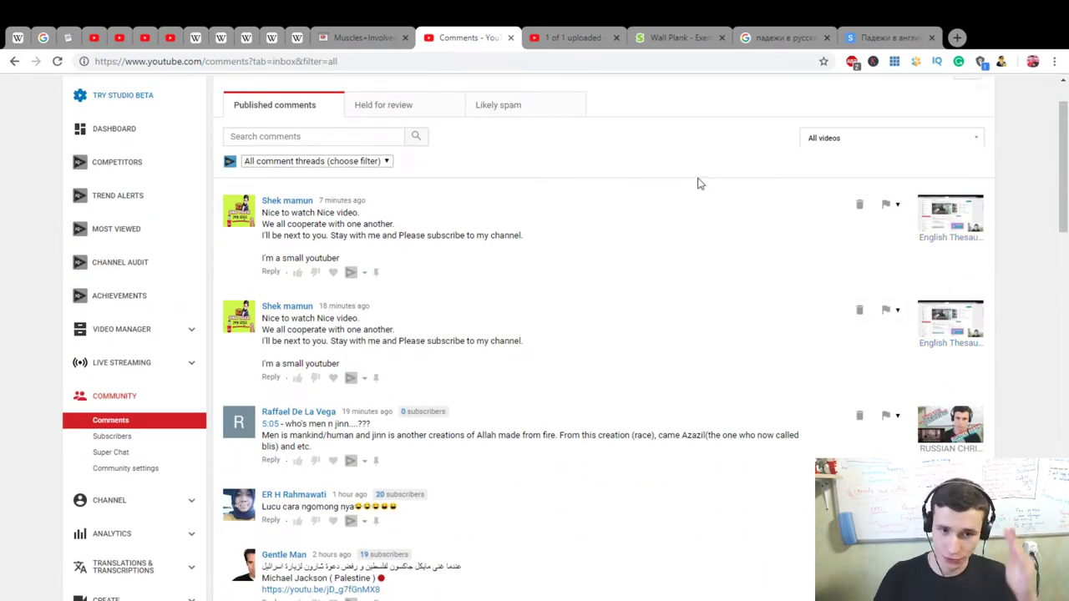
scroll(675, 329, "down", 4)
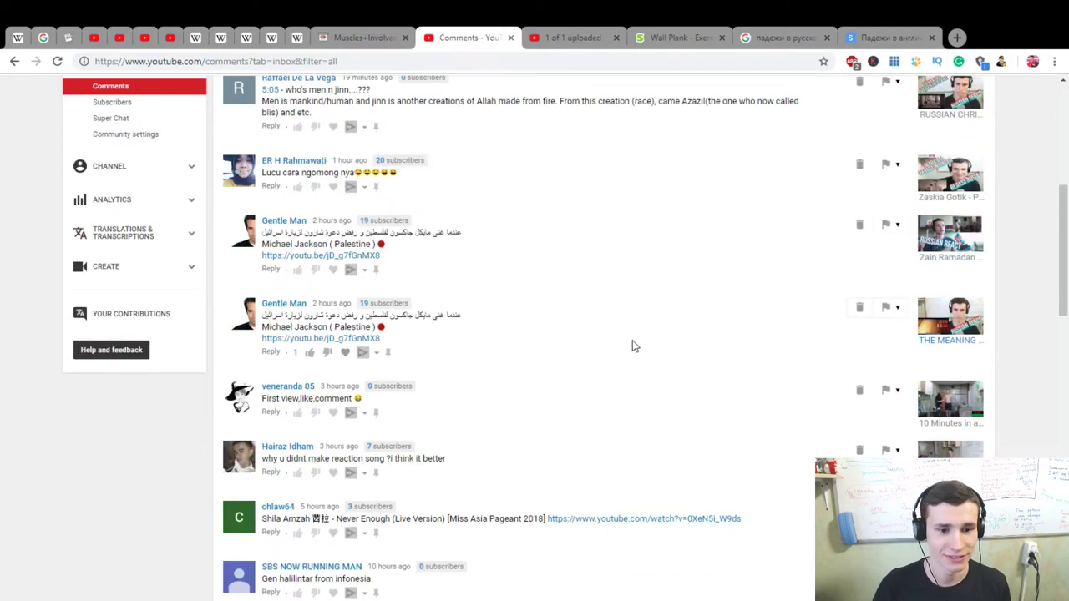
scroll(625, 339, "down", 4)
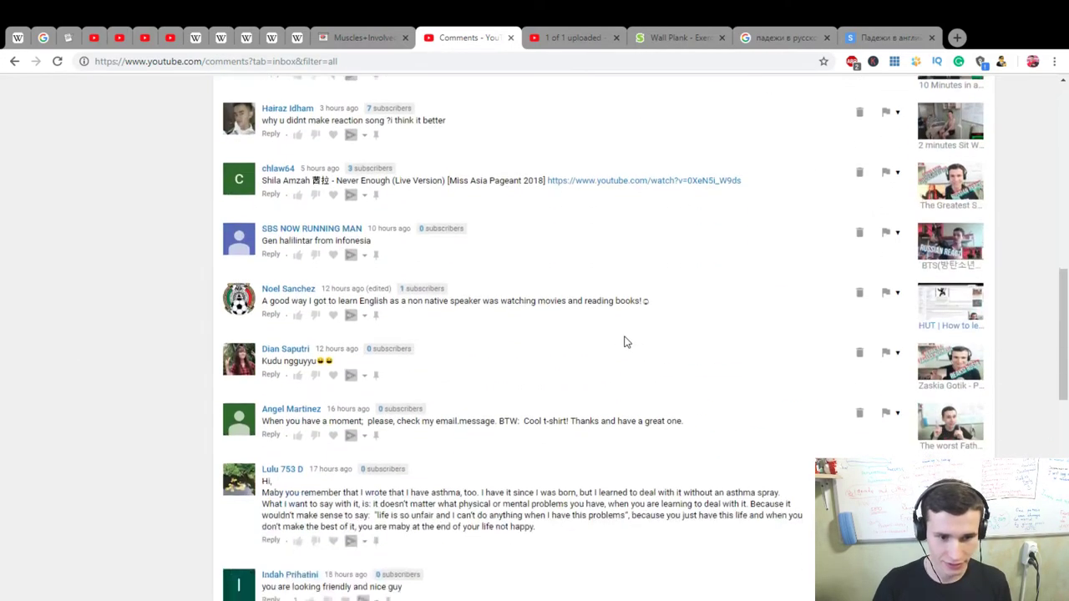
scroll(626, 342, "down", 15)
left_click(587, 422)
scroll(593, 408, "up", 12)
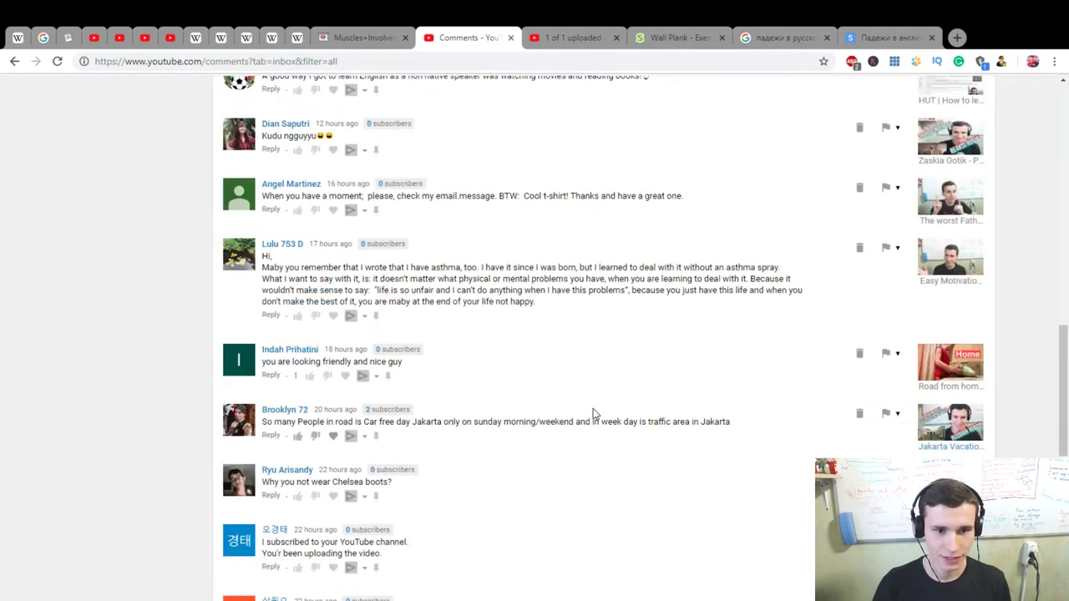
scroll(593, 409, "up", 15)
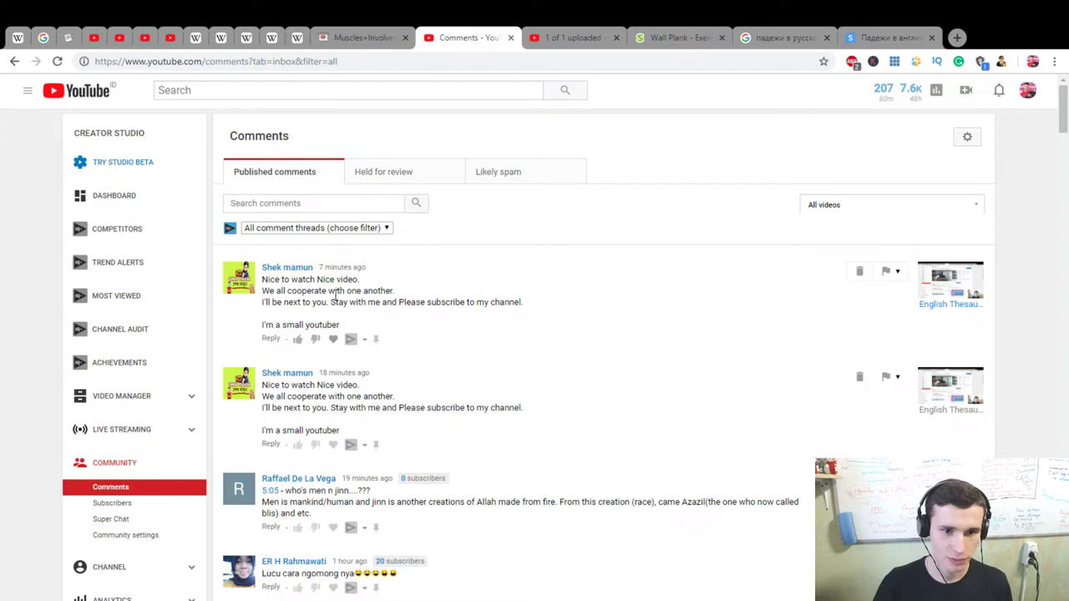
Step: Heart the first comment and start a reply thanking its author for the recommendation
left_click(334, 339)
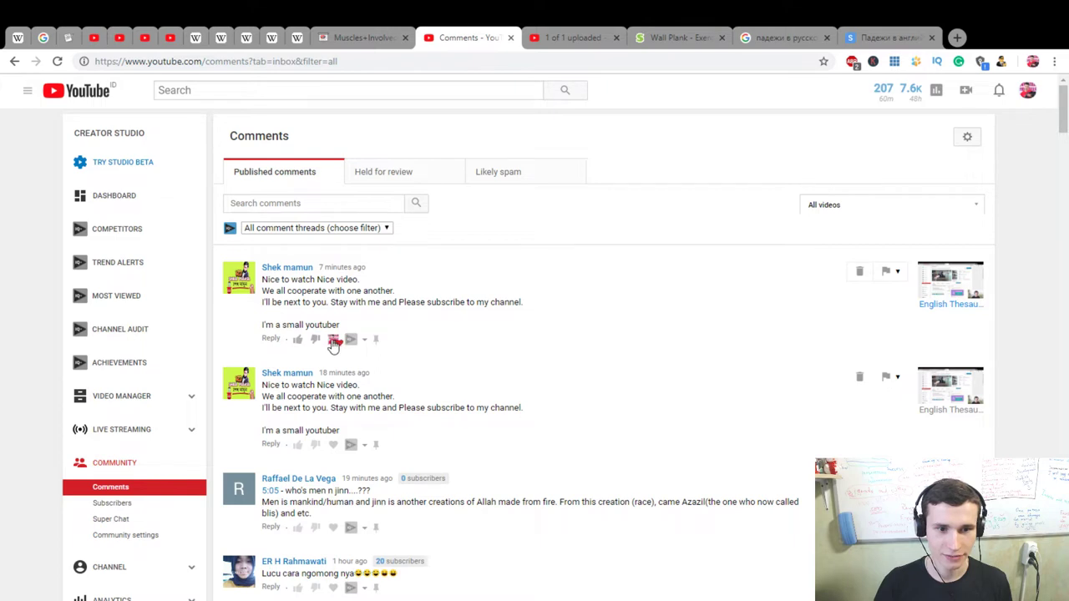
left_click(269, 340)
type("Ерфт")
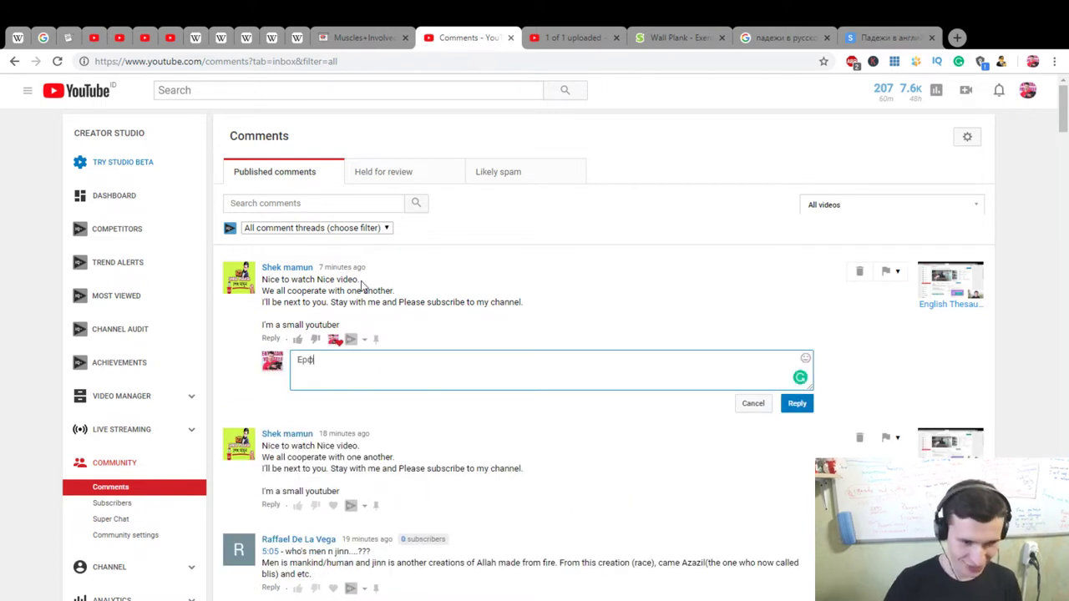
key("BackSpace")
key("BackSpace")
key("BackSpace")
type("Thanks so much, She")
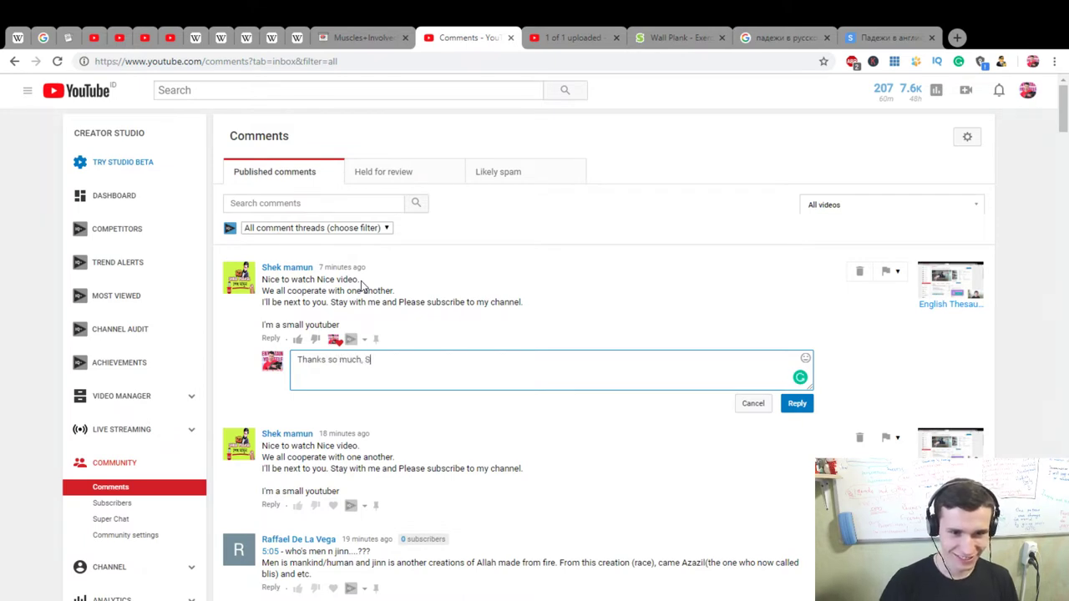
type("k, foir your")
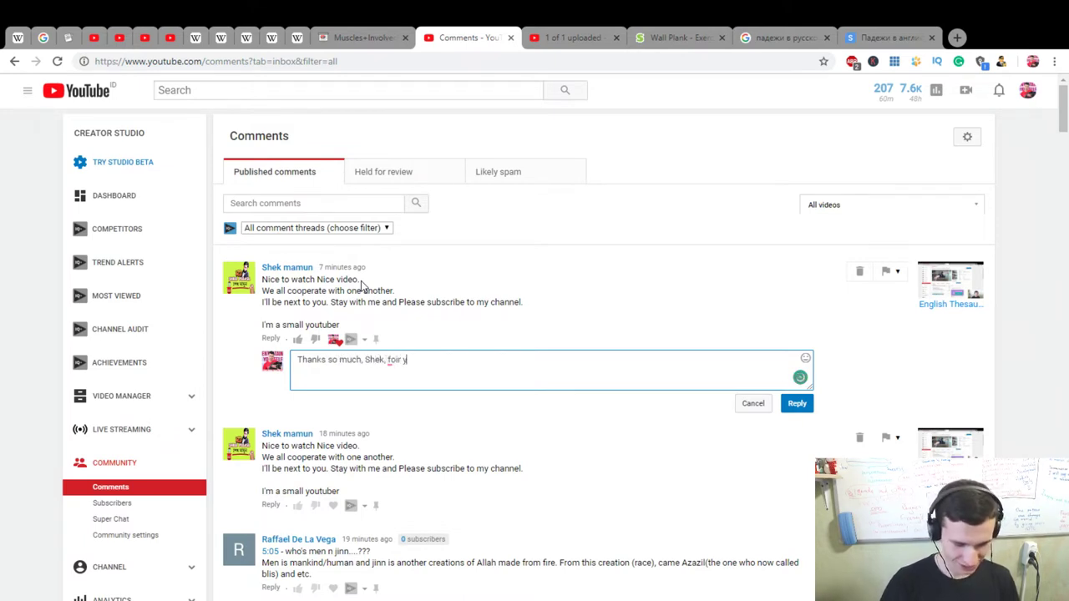
key("BackSpace")
key("BackSpace")
key("BackSpace")
type("r your reco")
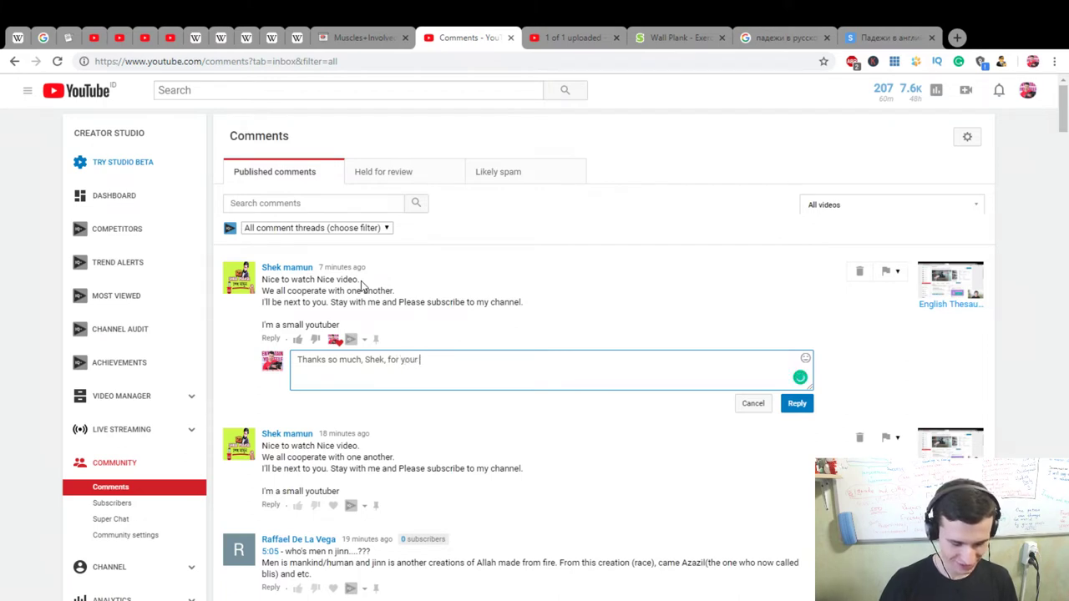
type("mmendation")
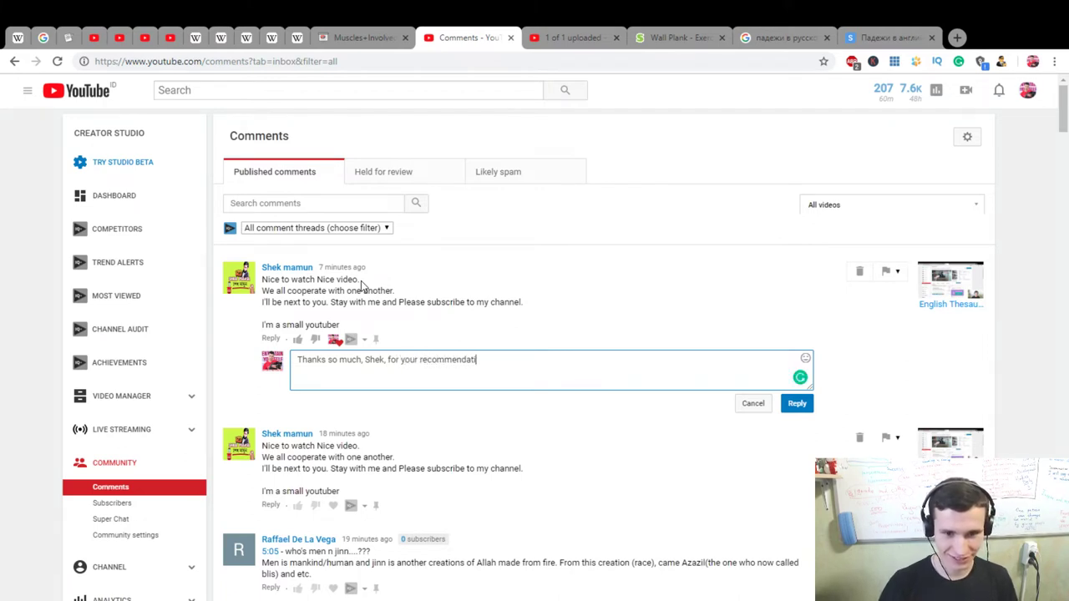
Step: Close the English cases and Wall Plank article tabs, keeping a new tab open
left_click(876, 38)
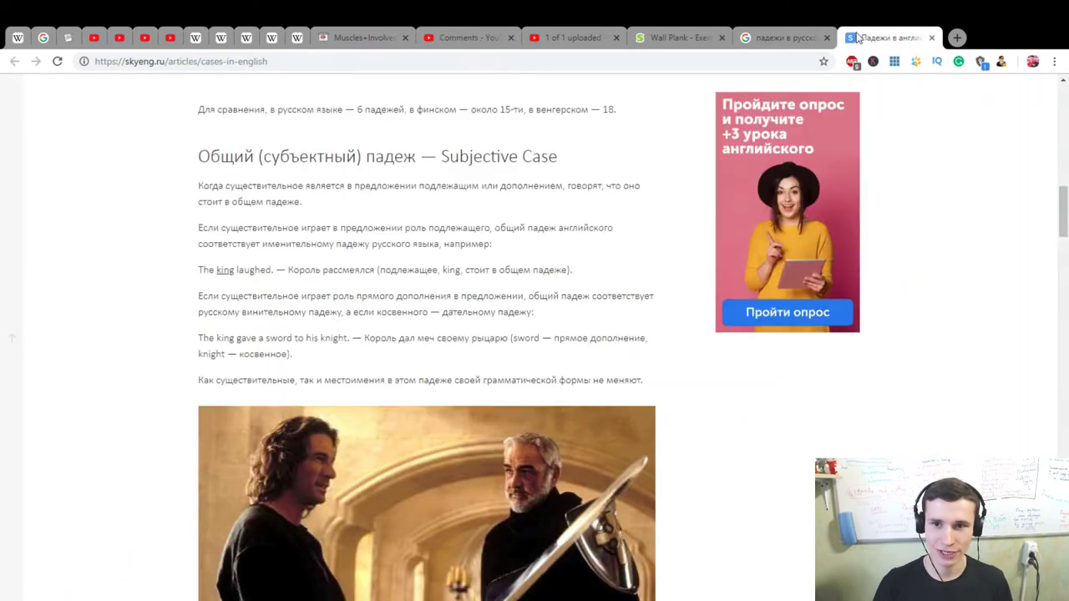
left_click(957, 38)
left_click(841, 38)
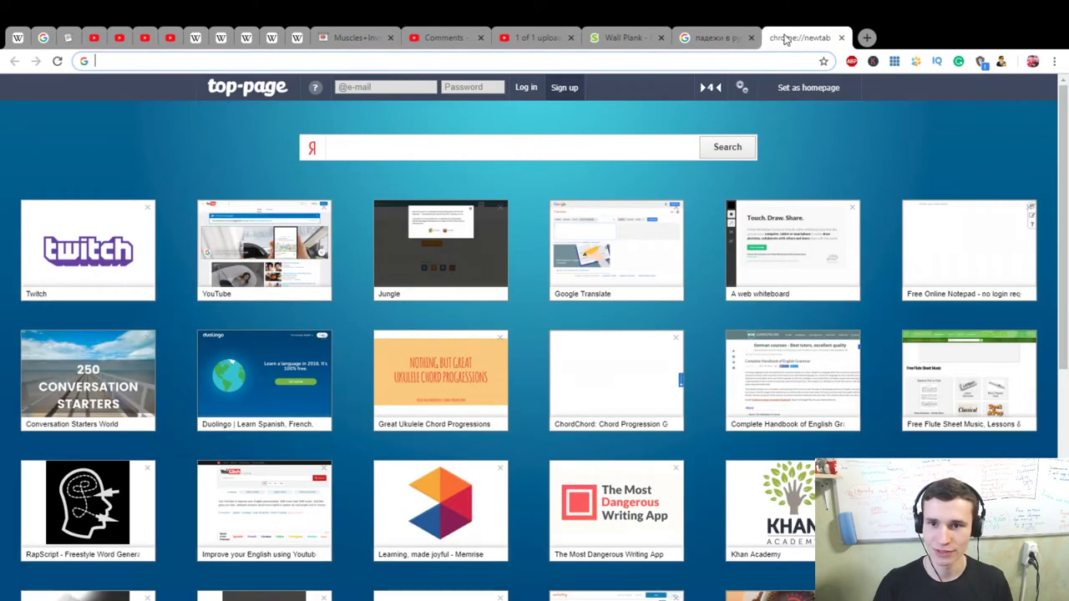
left_click(751, 38)
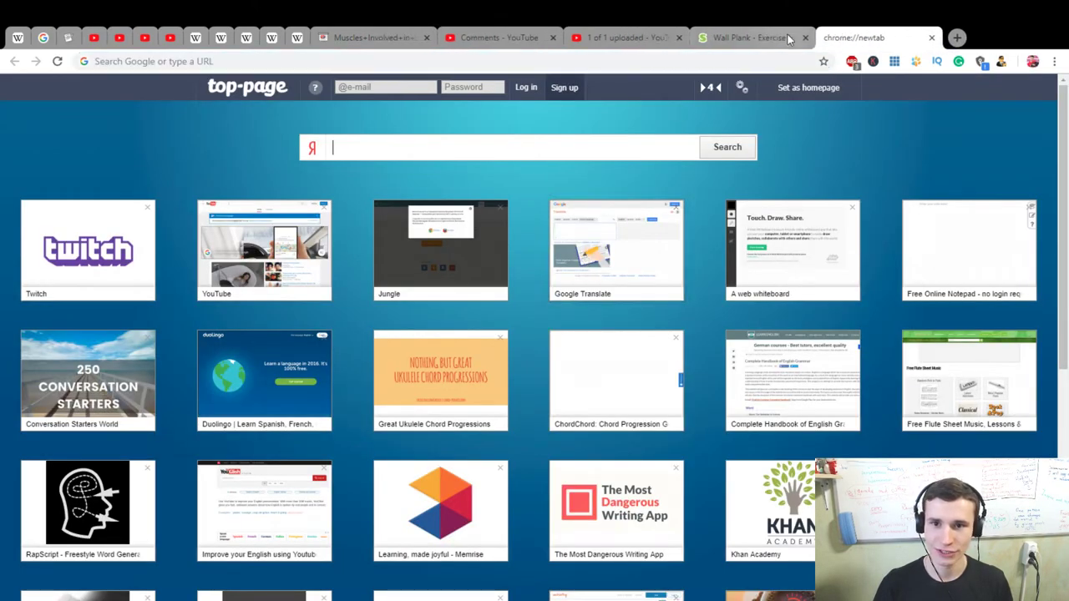
left_click(772, 38)
Step: Open Google Translate and enter 'suggestion' to get its Russian translation
left_click(567, 291)
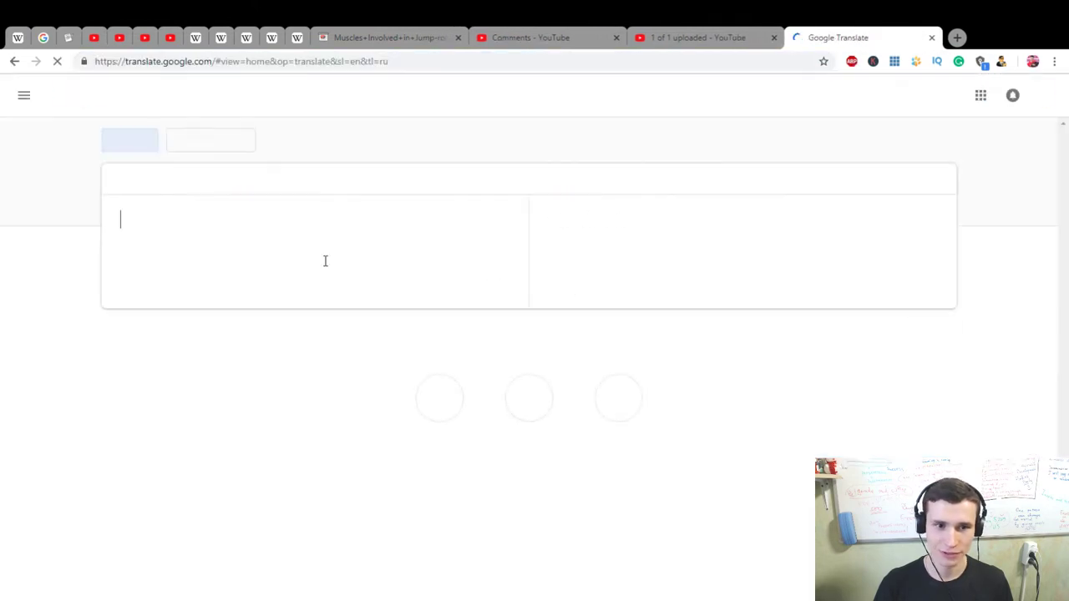
type("ы")
key("BackSpace")
type("su")
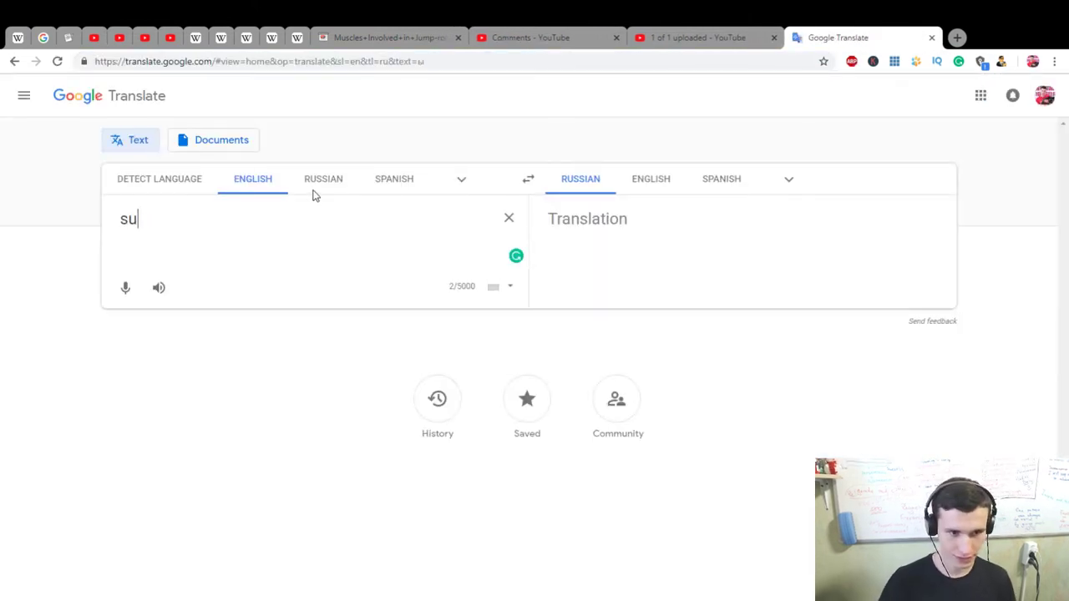
type("ggestion")
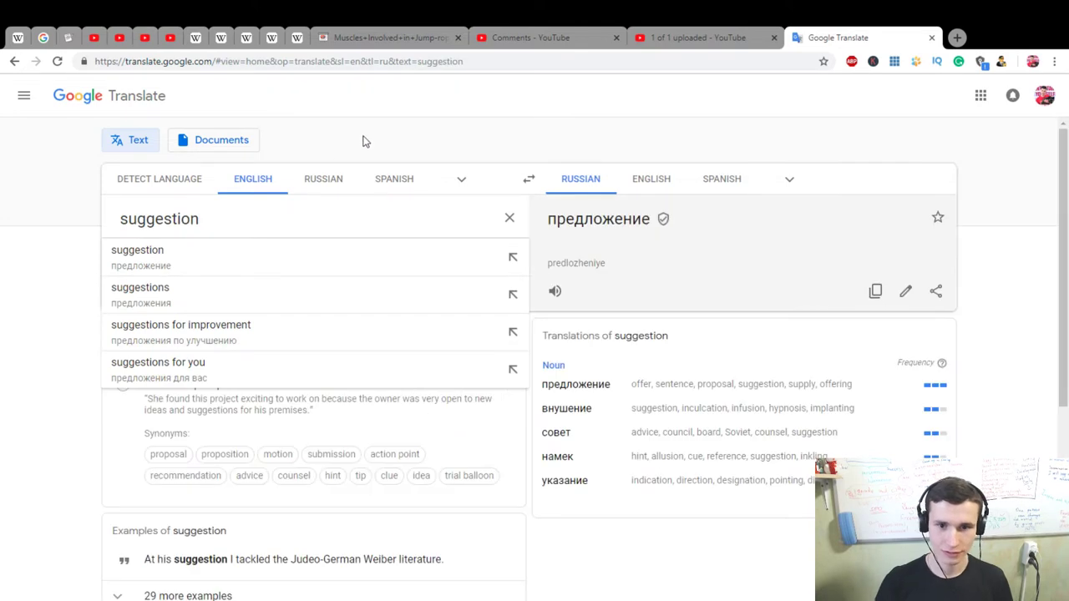
Step: Finish the reply with 'and suggestion', add 'Have a nice growth! :) I wish you success!' and post it
left_click(547, 34)
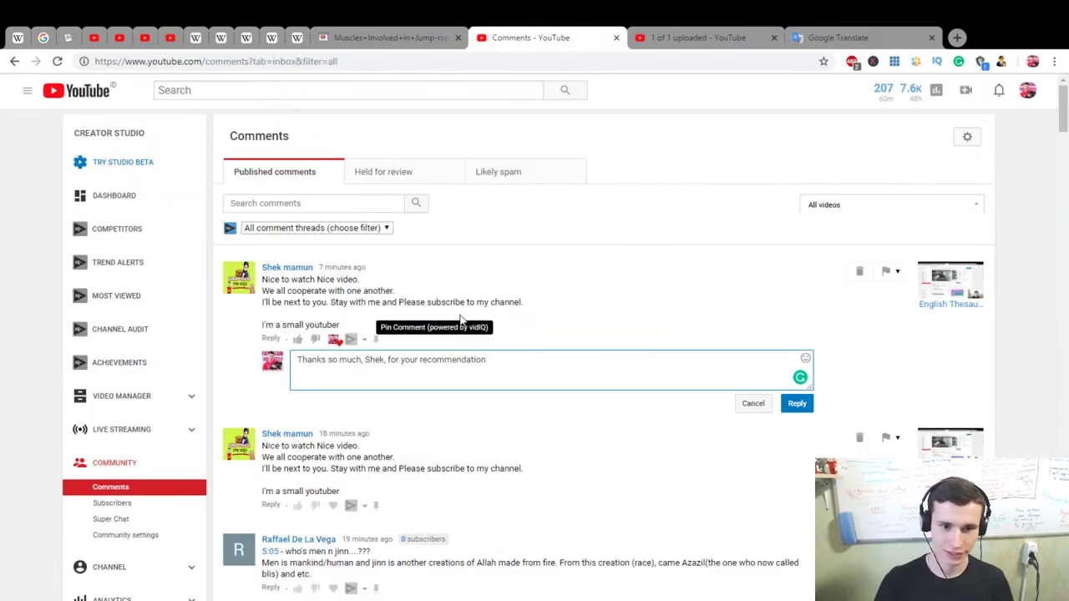
type(" and suggestion :)")
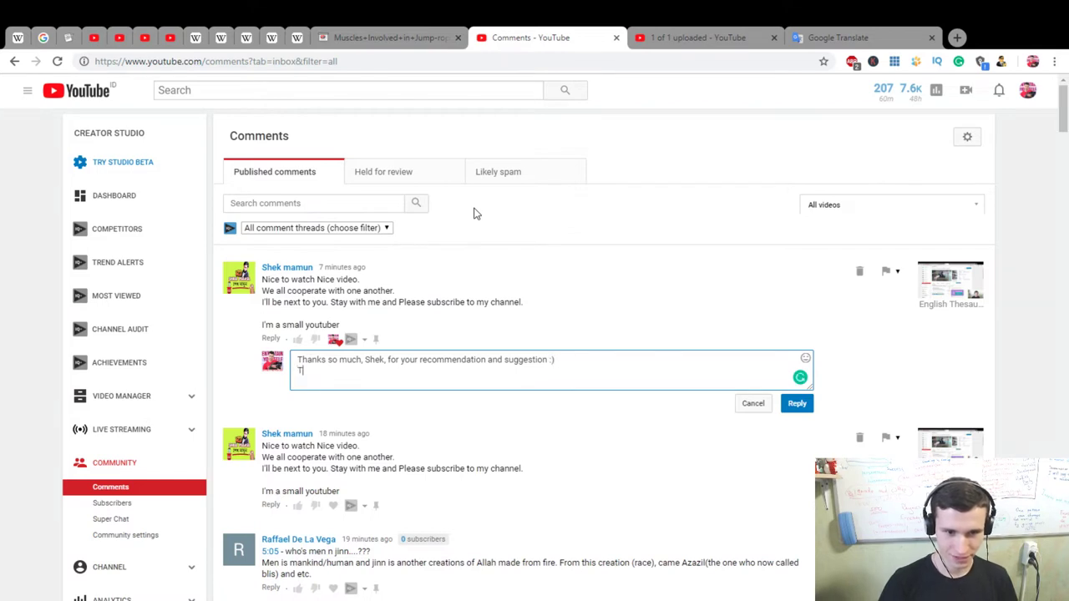
key("BackSpace")
type("Have a ")
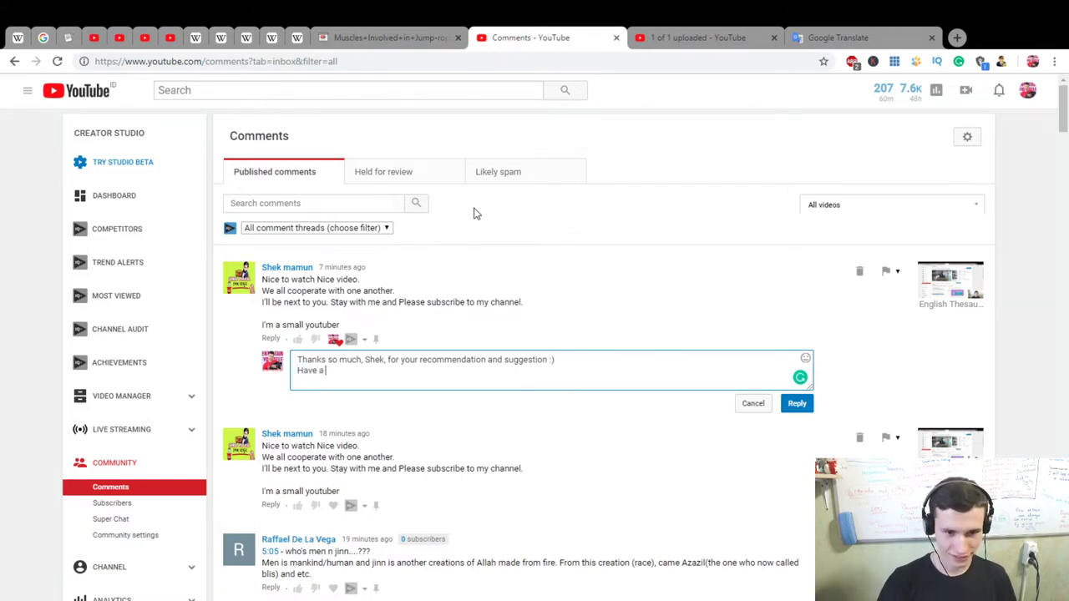
type("nice grow")
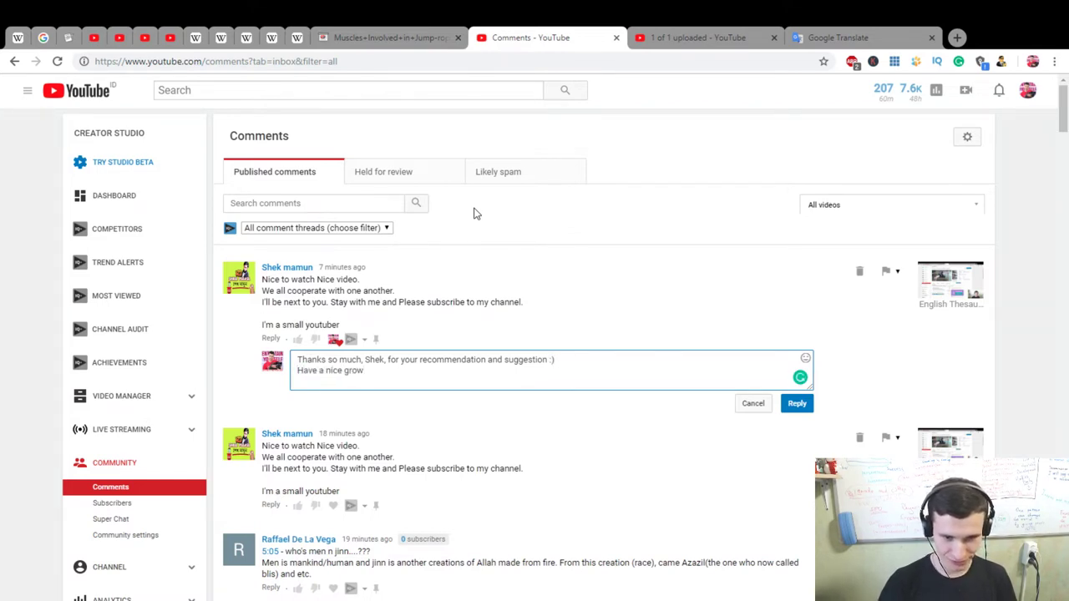
type("th! :)")
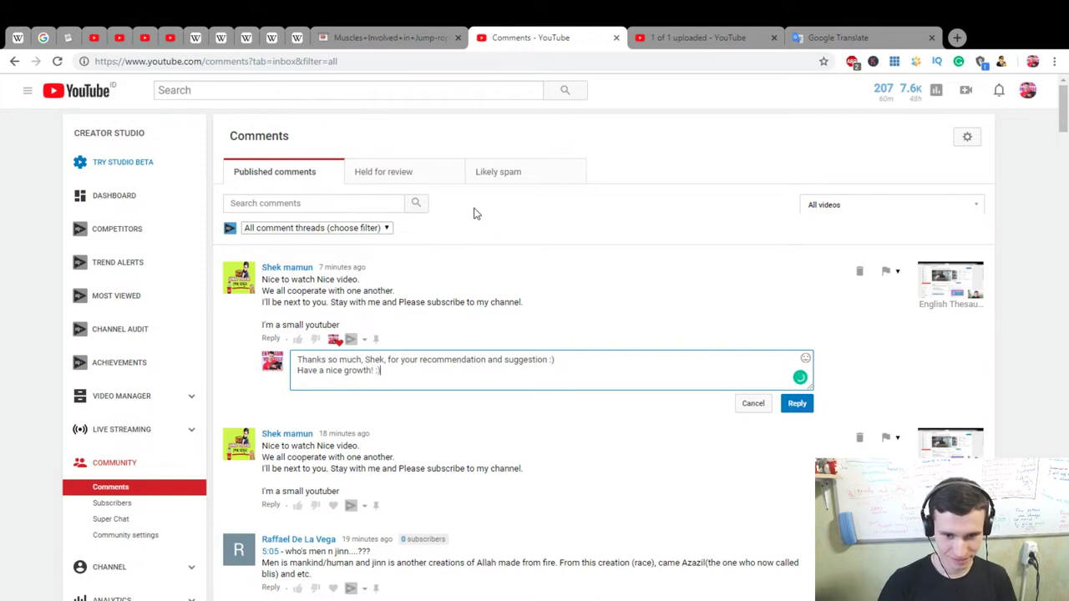
type(" I wish")
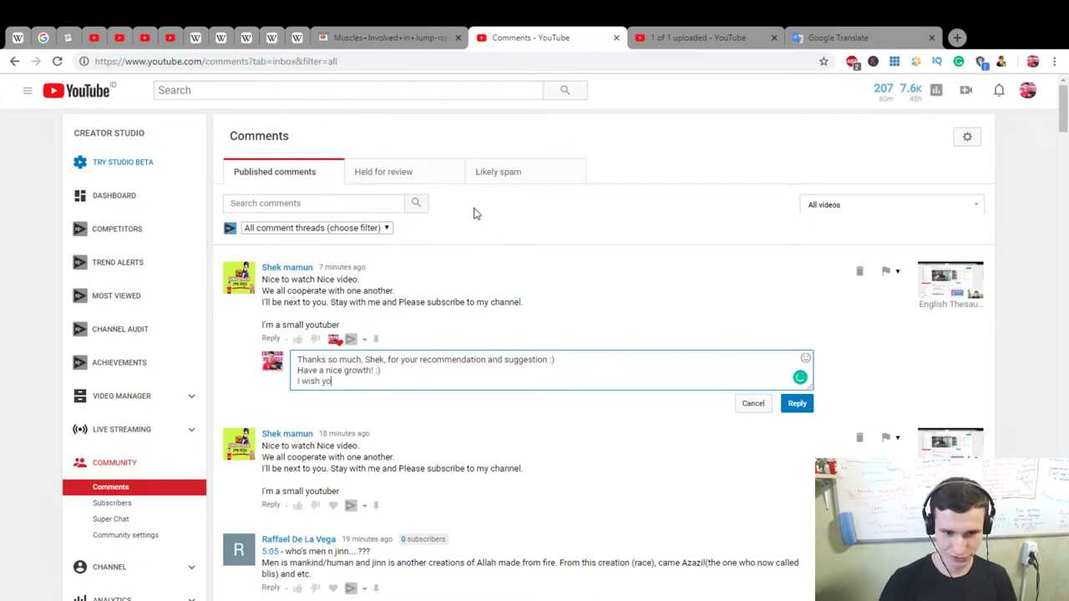
type(" you success! :)")
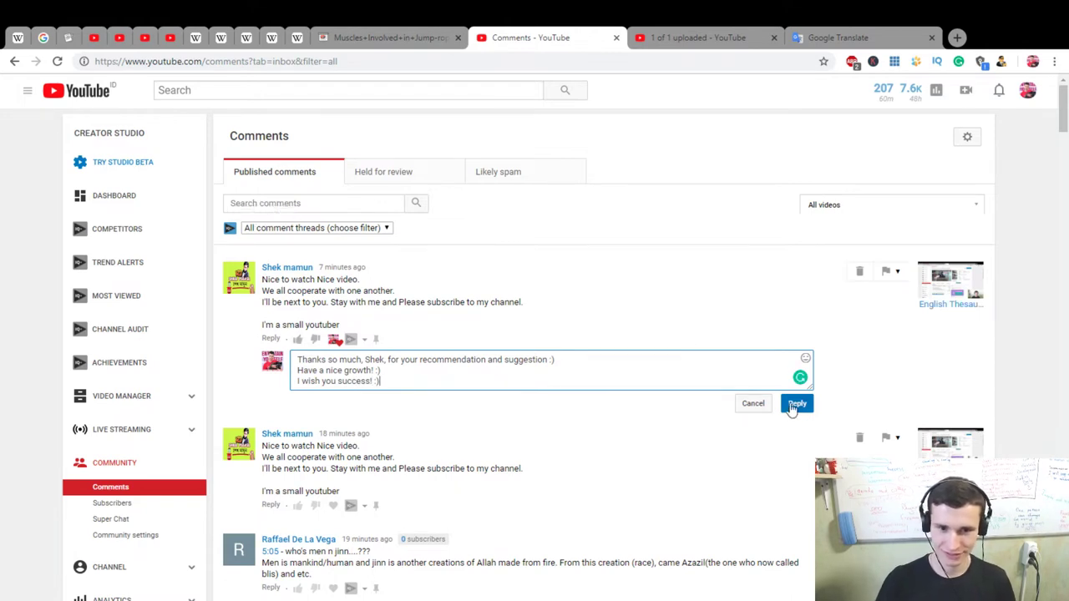
left_click(795, 405)
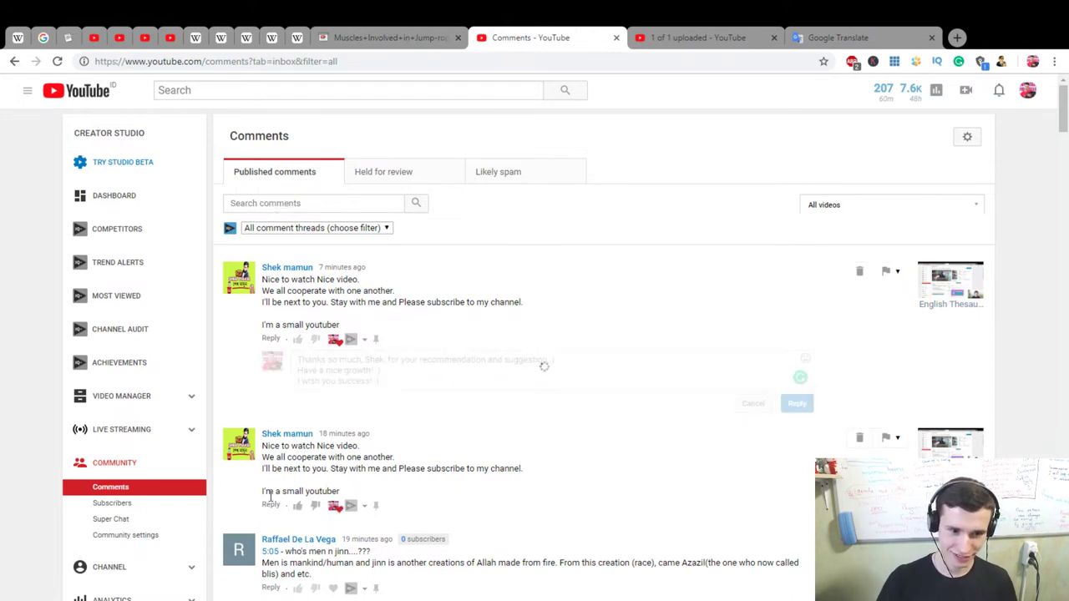
Step: Post 'Thanks! :) Enjoy a marvelous day! :)' under the second 'Nice to watch Nice video' comment
left_click(269, 518)
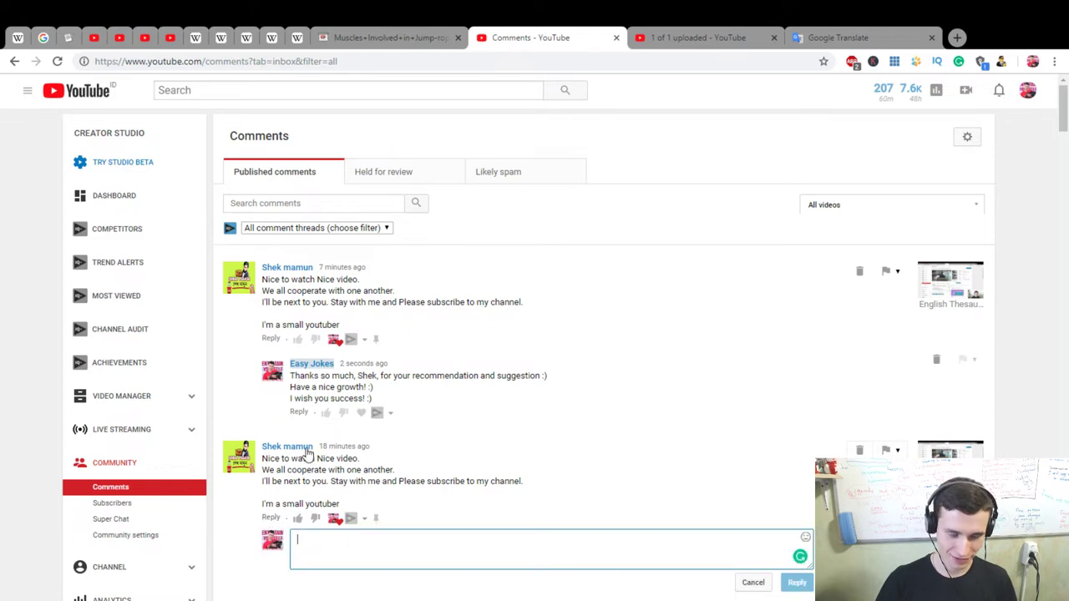
type("Thanks! :)")
key("Return")
type("S")
key("BackSpace")
type("Engjoy")
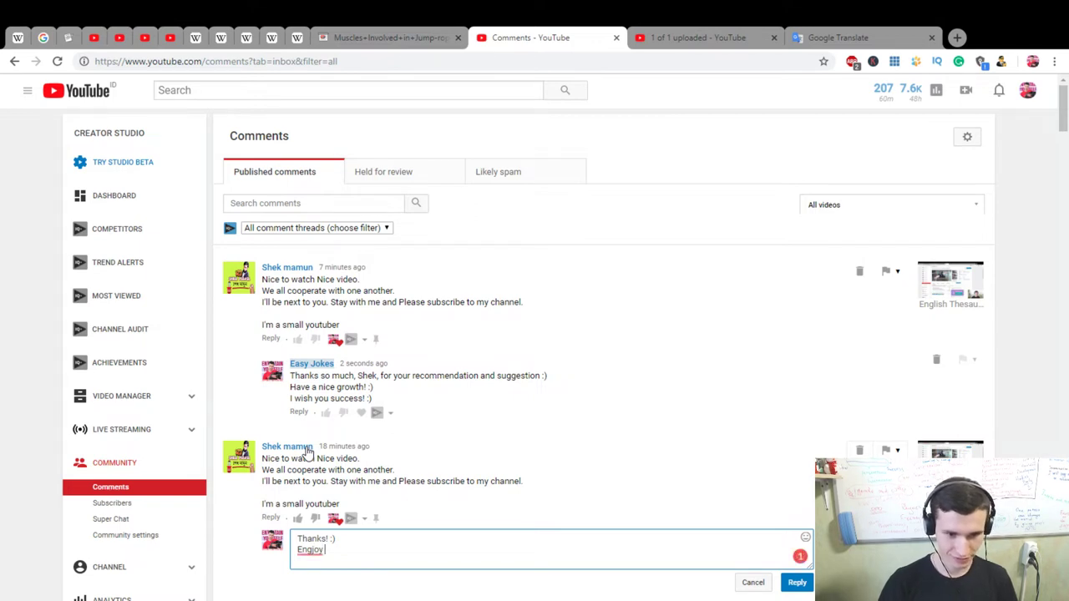
key("BackSpace")
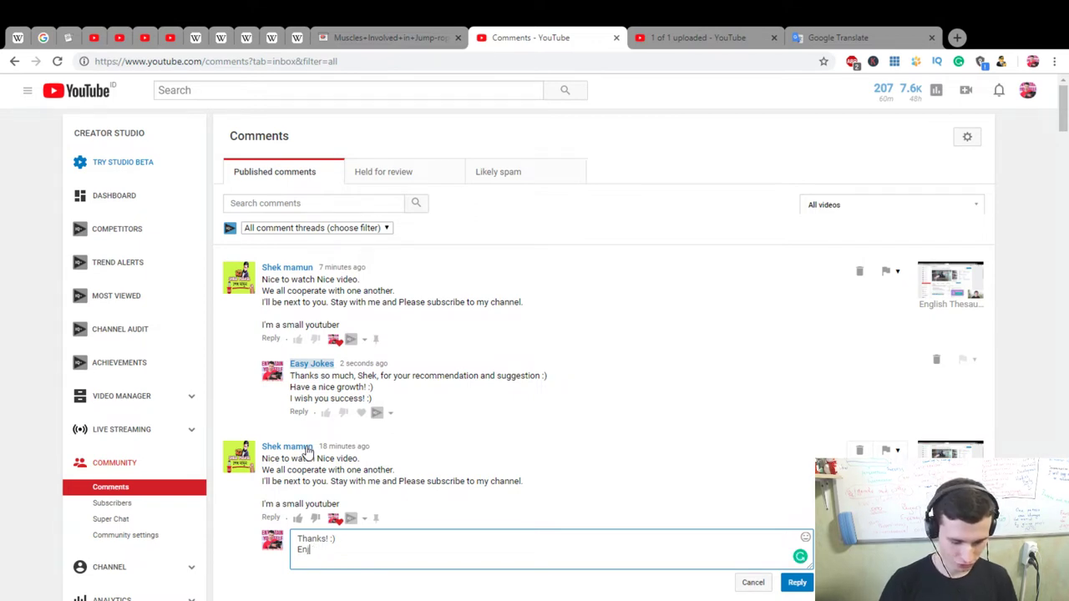
type("joy")
type("e")
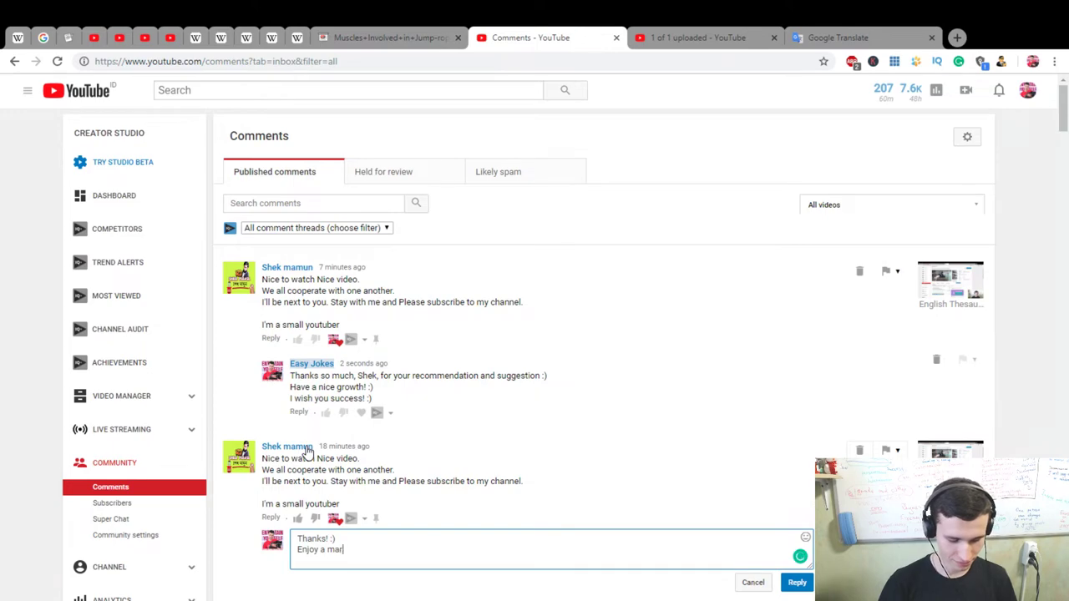
type("velous day! :)")
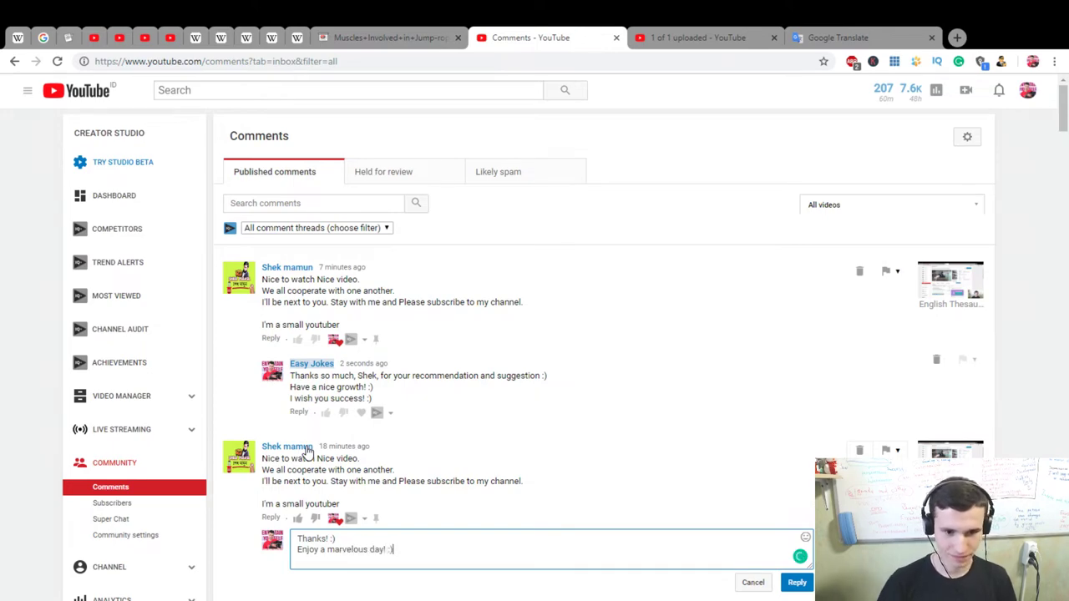
scroll(376, 426, "down", 2)
left_click(796, 384)
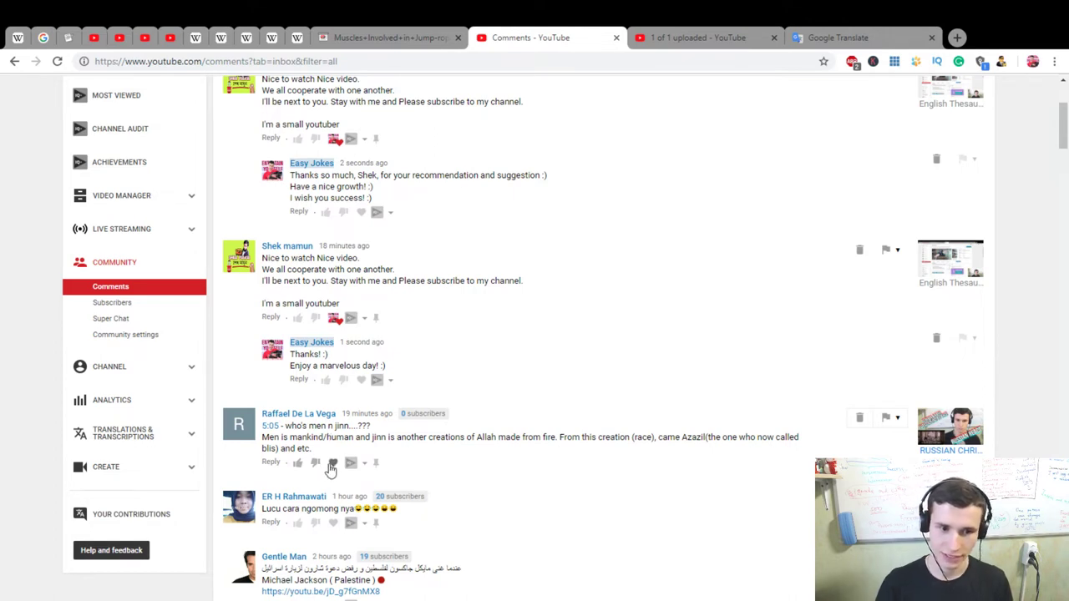
Step: Heart the jinn comment and post thanks for the nice explanation of Azazil, wishing a wonderful day
left_click(333, 462)
left_click(269, 463)
scroll(376, 418, "down", 1)
type("Ra")
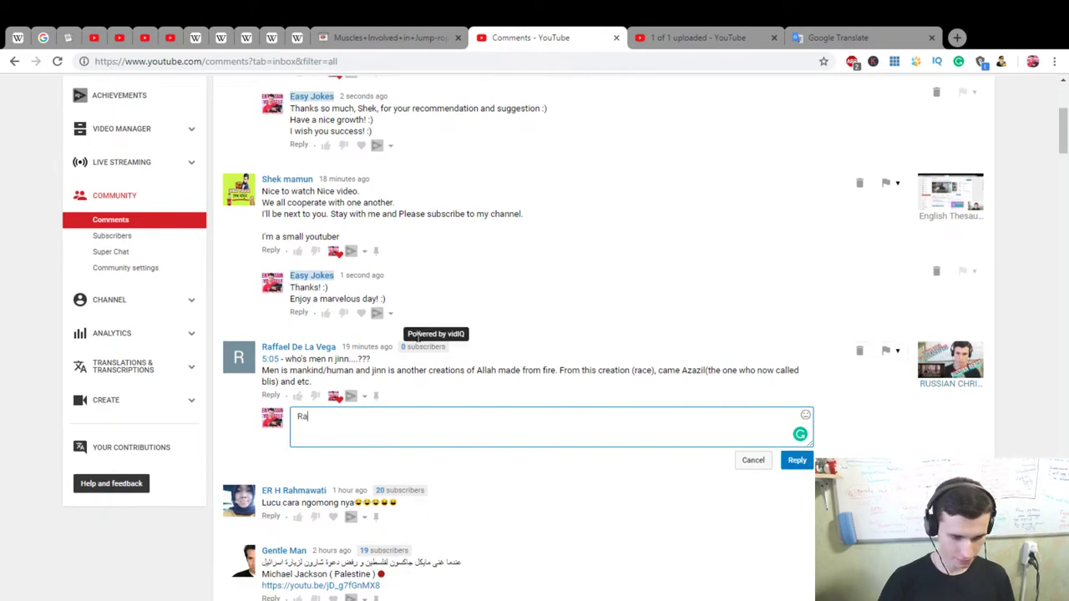
type("ffe")
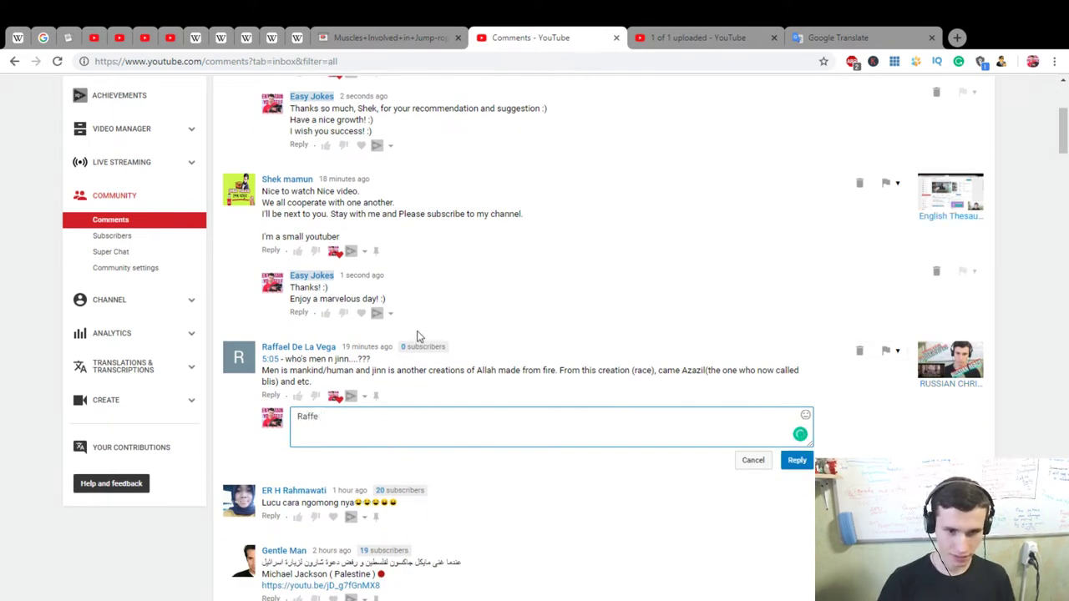
key("BackSpace")
type("ael, than")
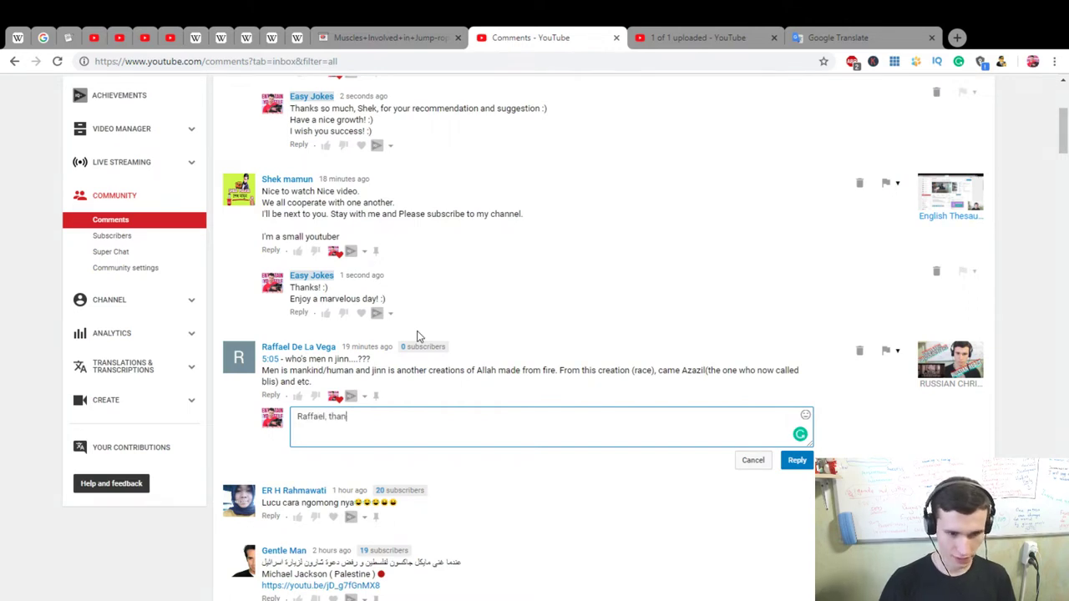
type("ks so much for your")
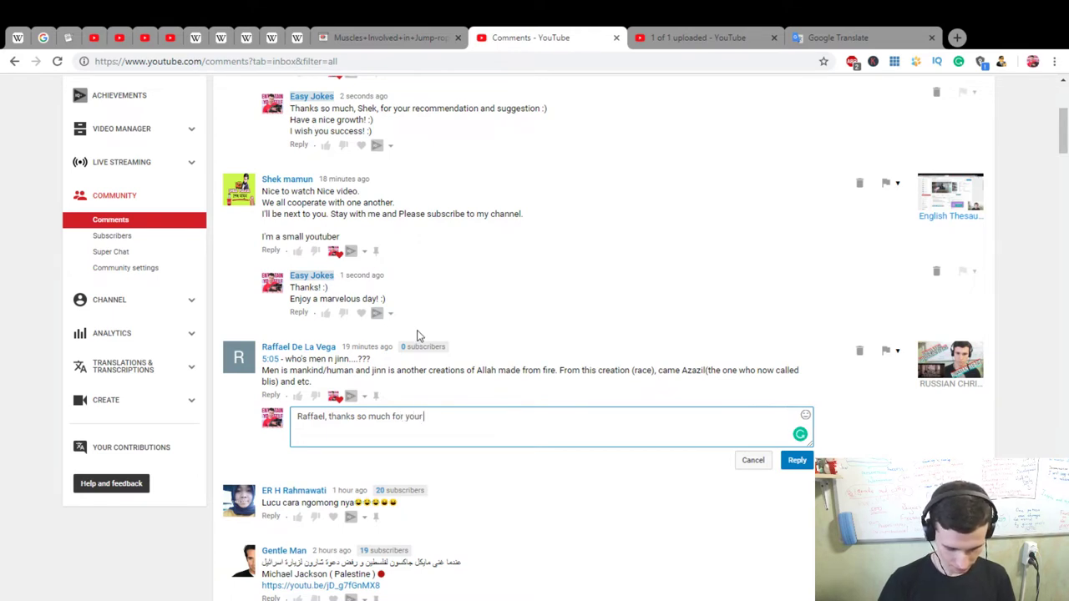
type(" nice expla")
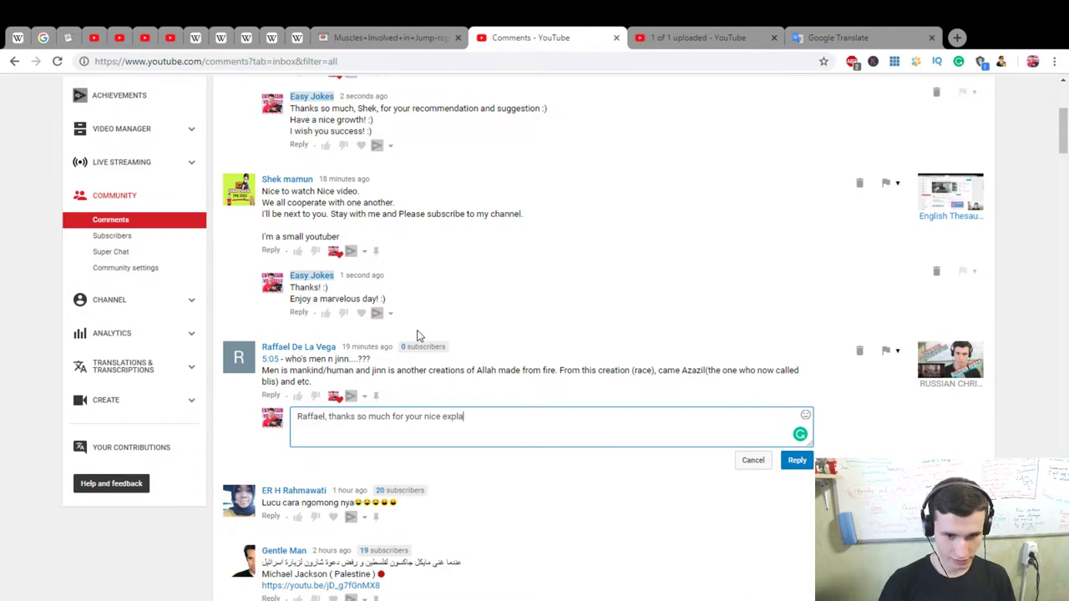
type("nation of Azazil")
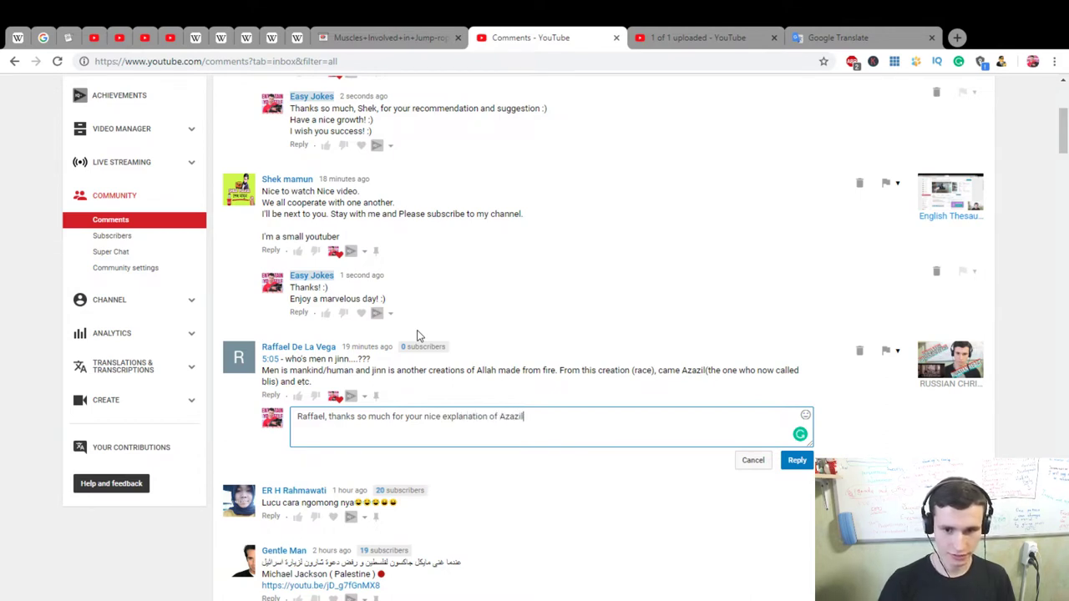
type(" :) ")
type("Hav")
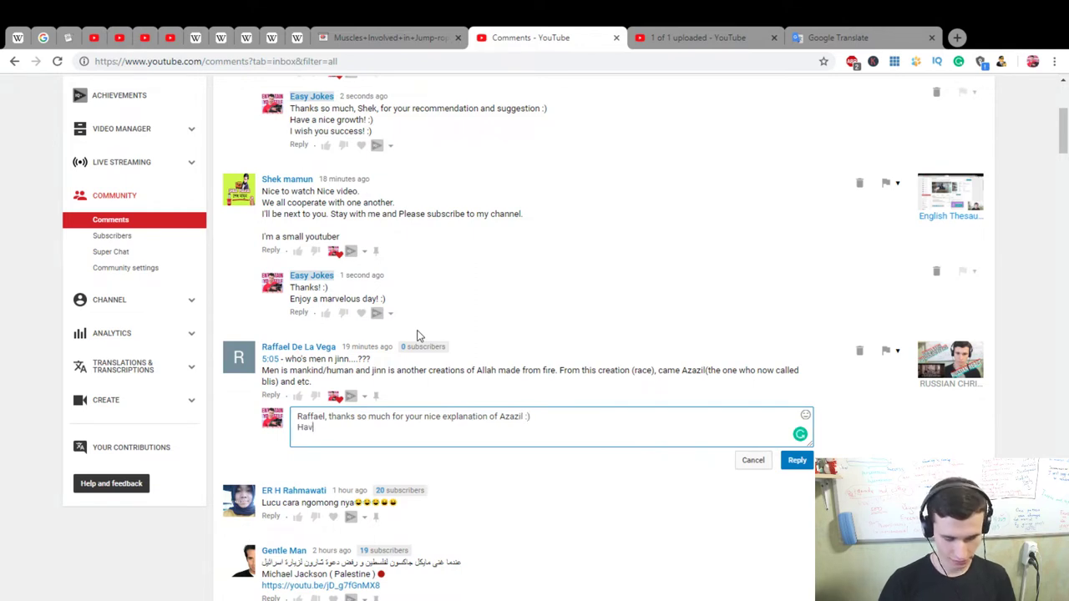
type("e a wonderful")
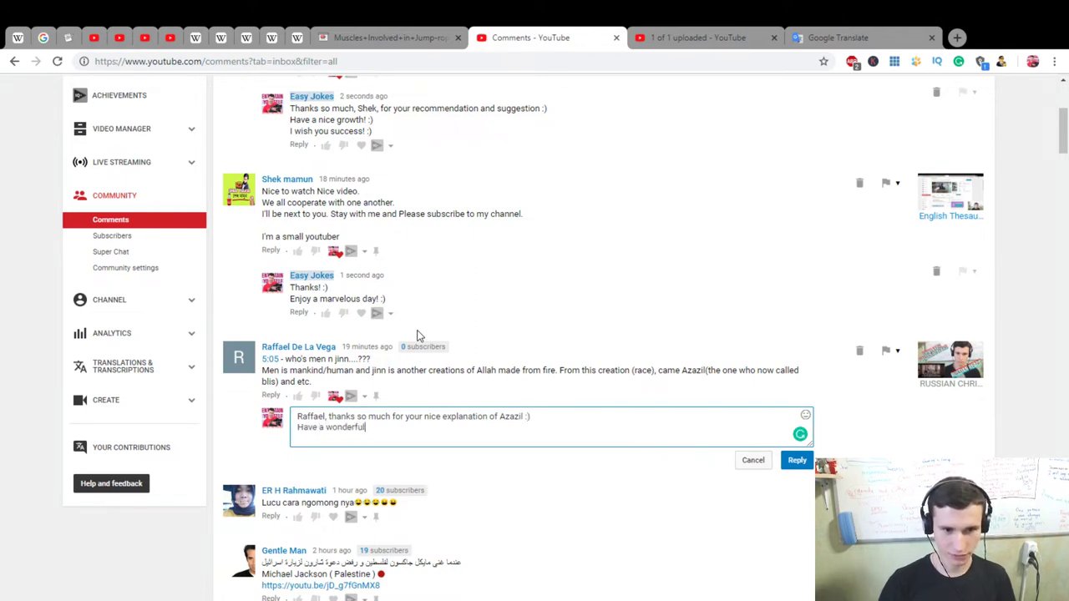
type(" day! :)")
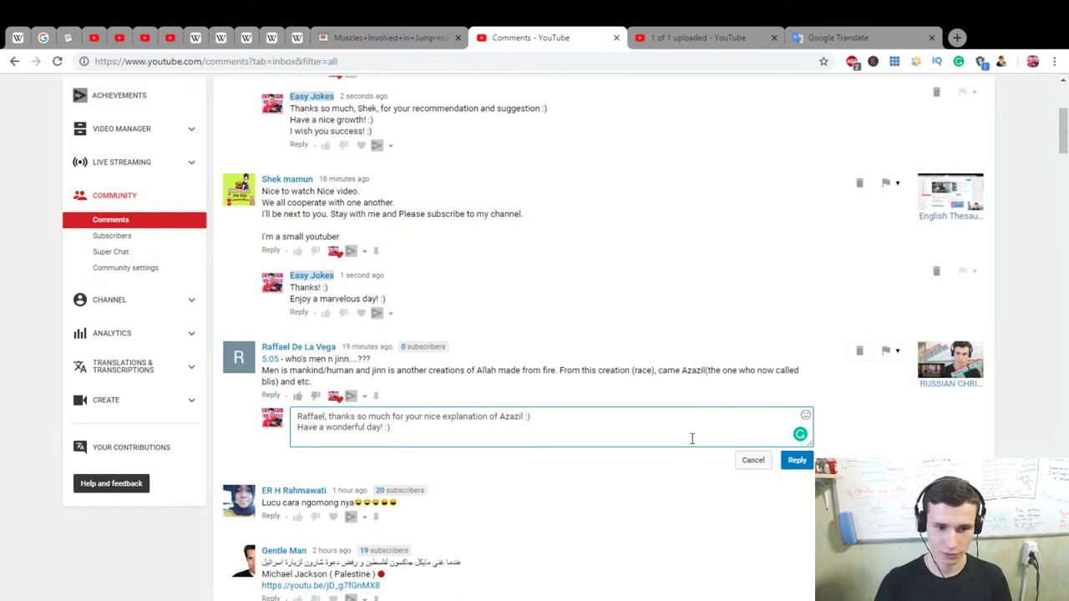
left_click(795, 459)
Step: Heart the 'Lucu cara ngomong nya' comment and begin a reply with thanks
scroll(521, 476, "down", 1)
scroll(521, 476, "down", 2)
left_click(333, 386)
left_click(271, 384)
scroll(565, 391, "down", 2)
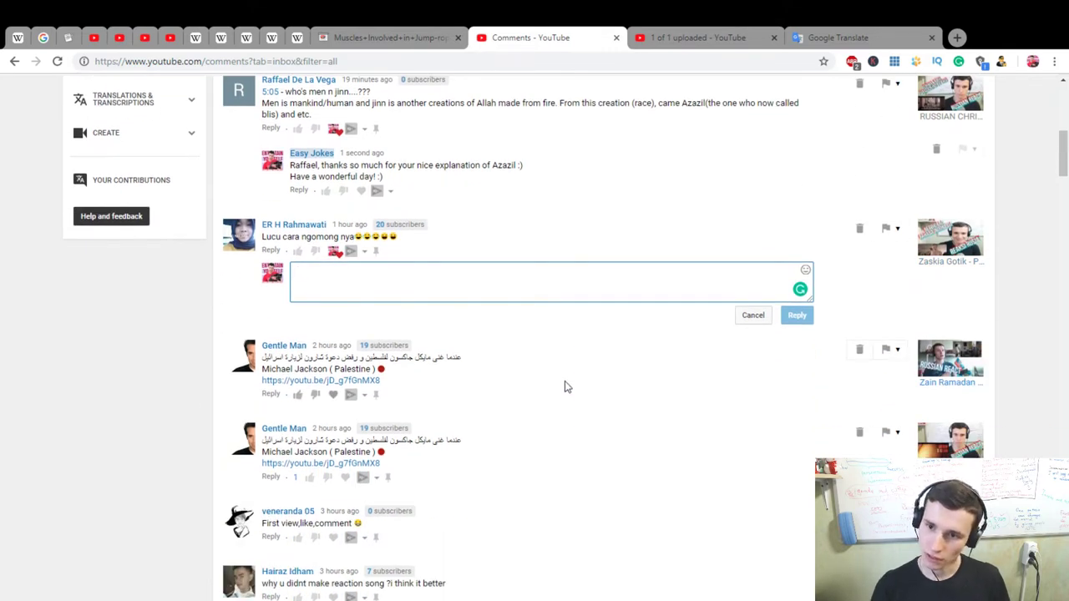
scroll(564, 386, "up", 2)
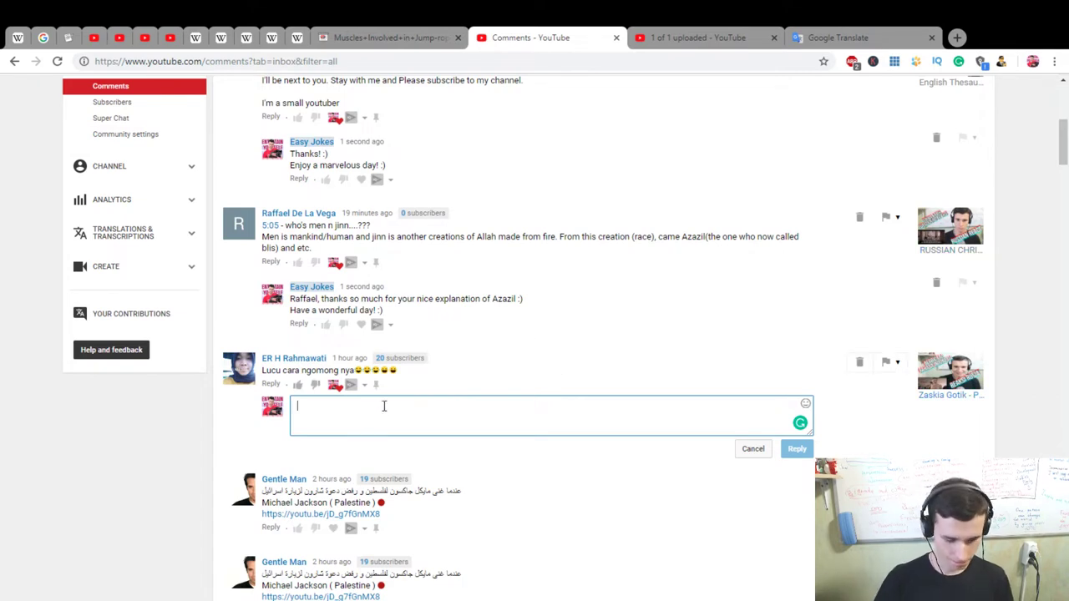
type("Thanks so m")
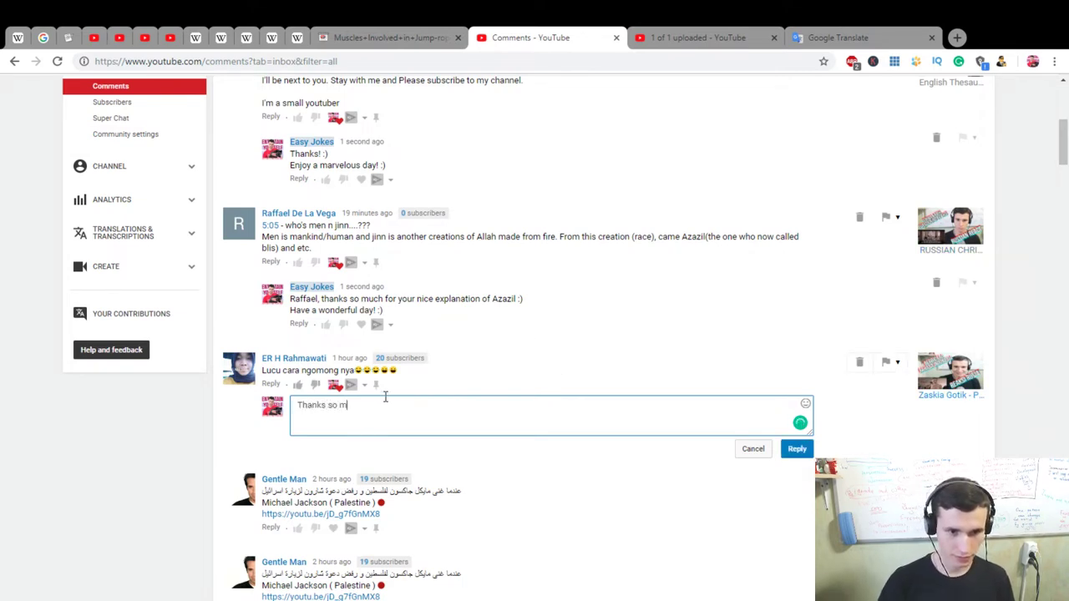
type("uch, Ra")
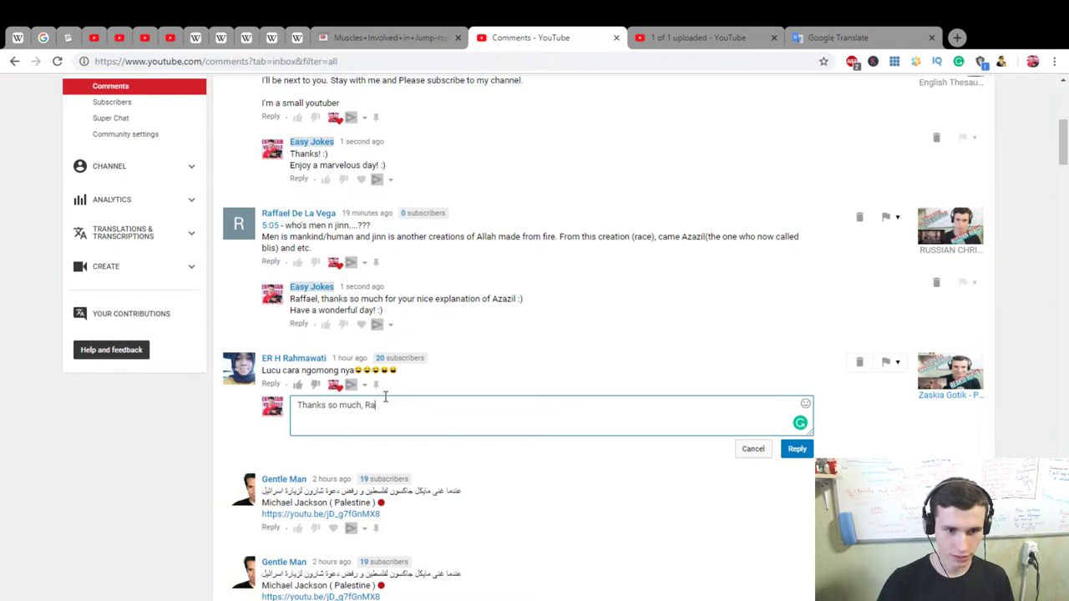
type("hmaw")
type(" : ")
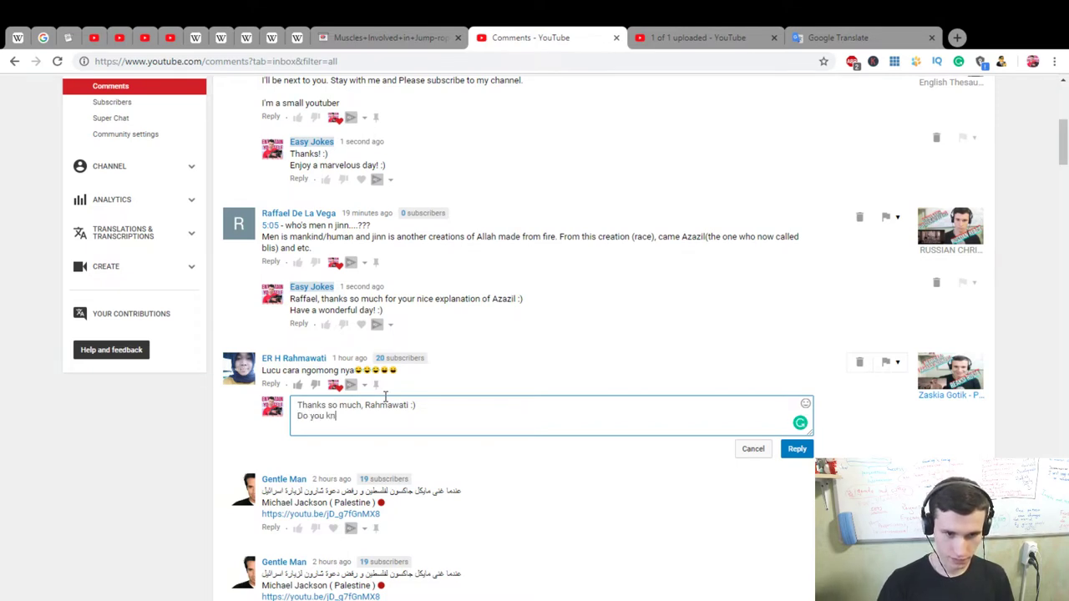
type(" w")
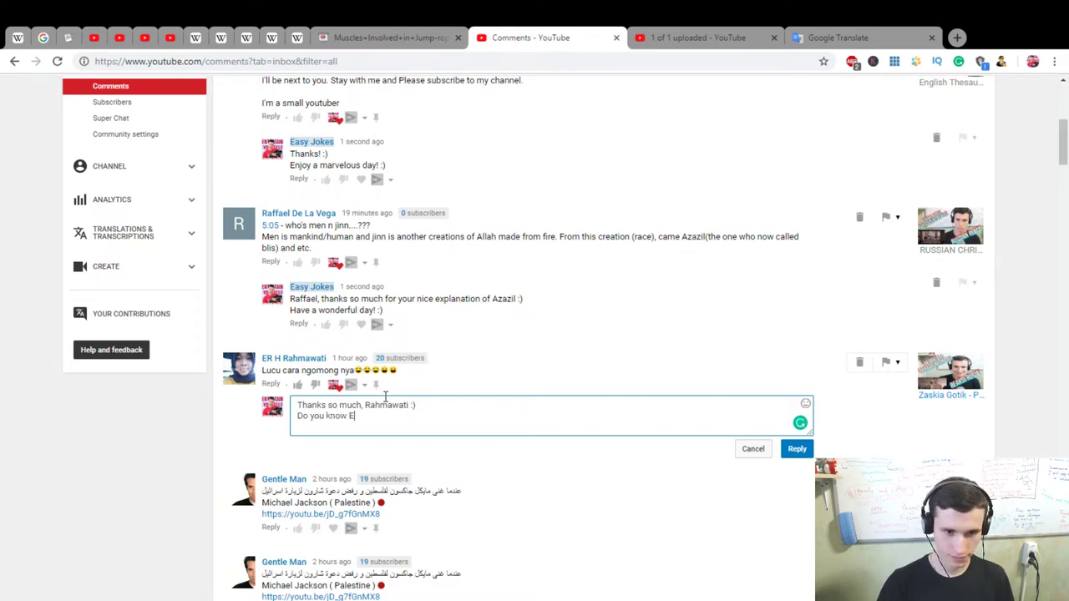
type(" :)")
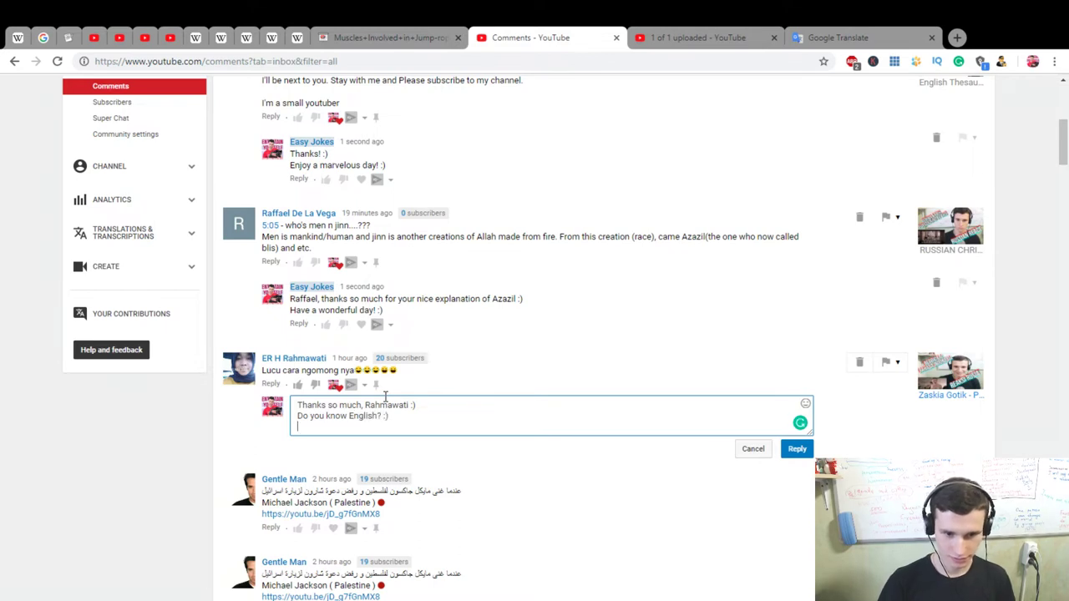
Step: Change 'know' to 'speak English?', praise their country, add 'Enjoy your activity!', and post
key("Return")
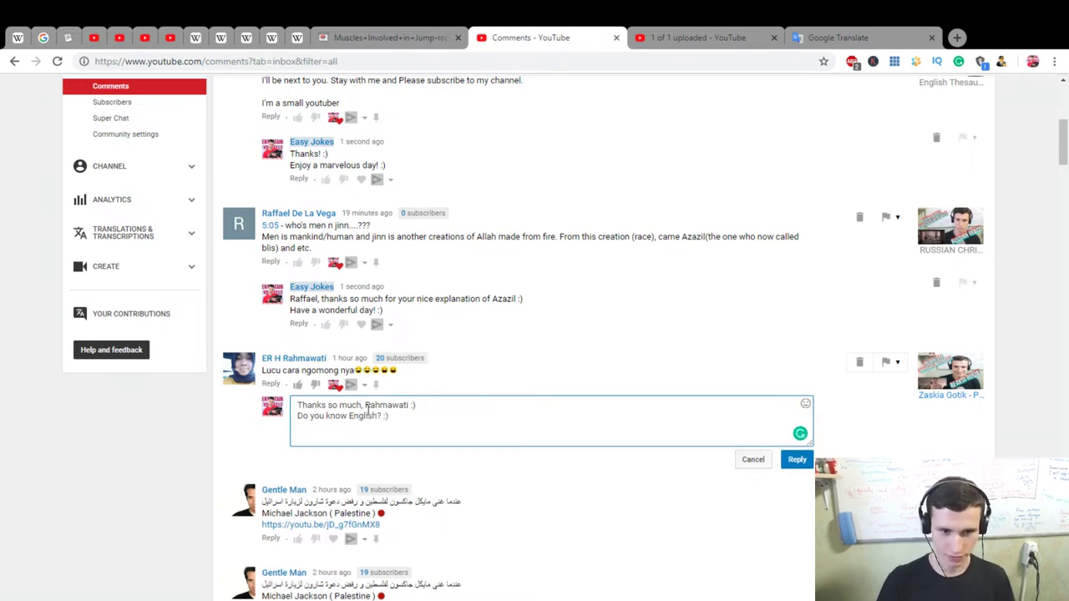
left_click_drag(346, 415, 325, 416)
type("speak English? :)  ")
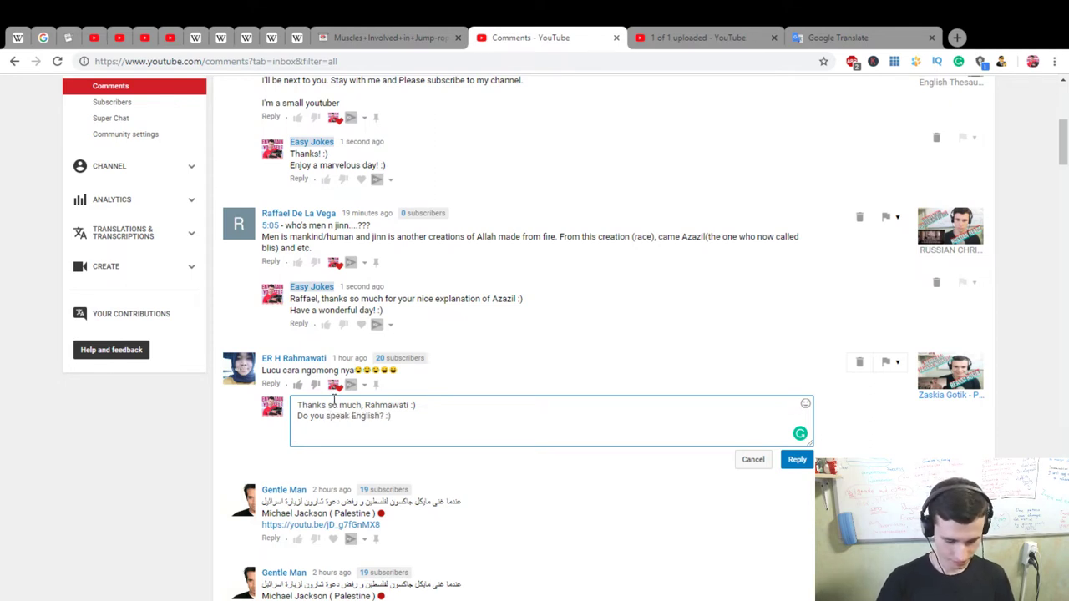
type("I really like you ")
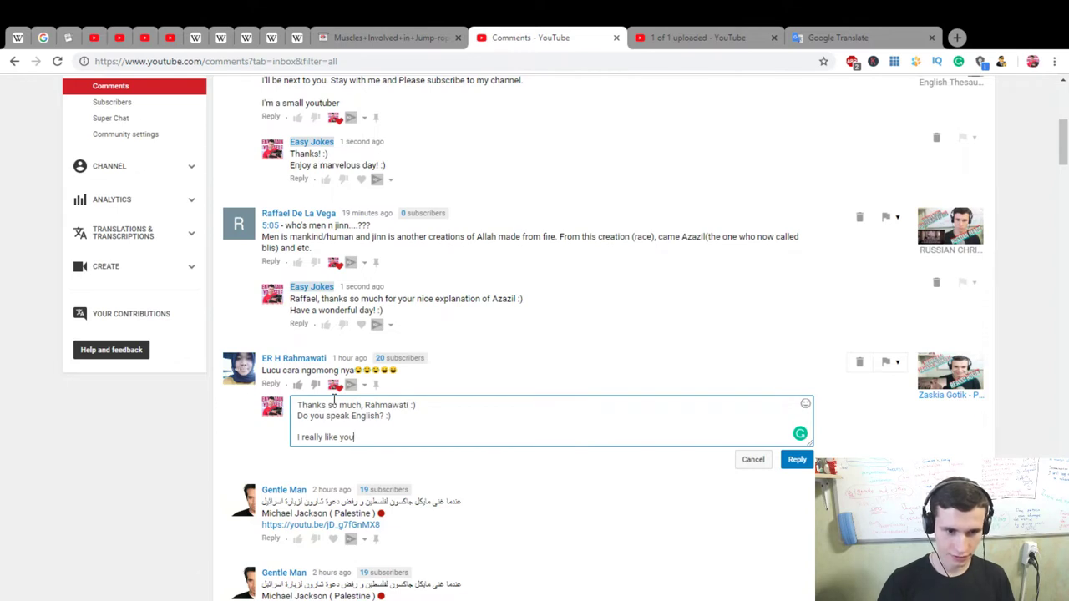
type("and your co")
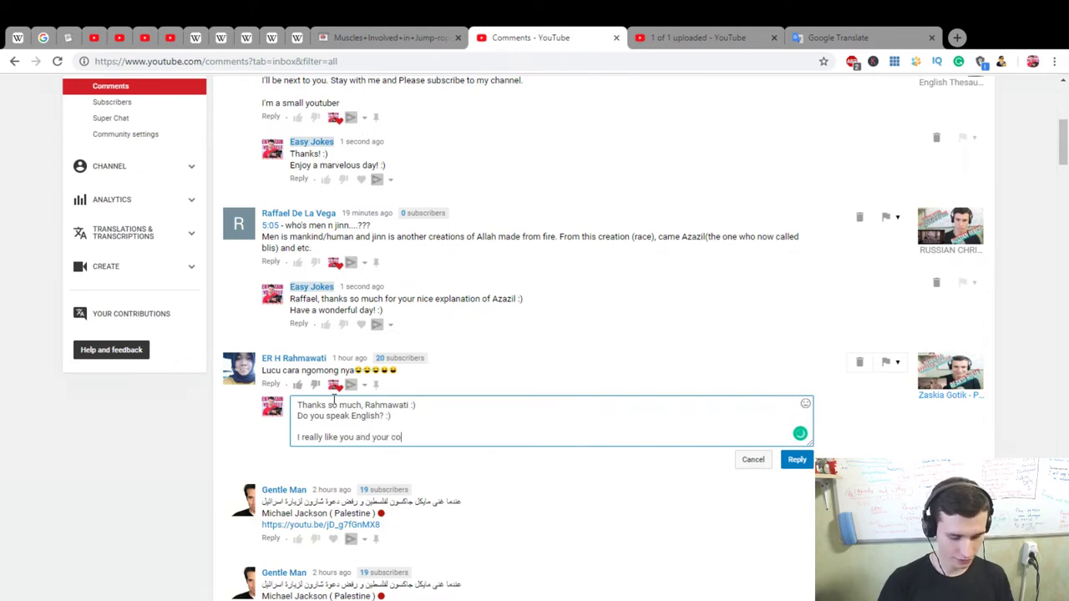
type("untry :)")
key("Return")
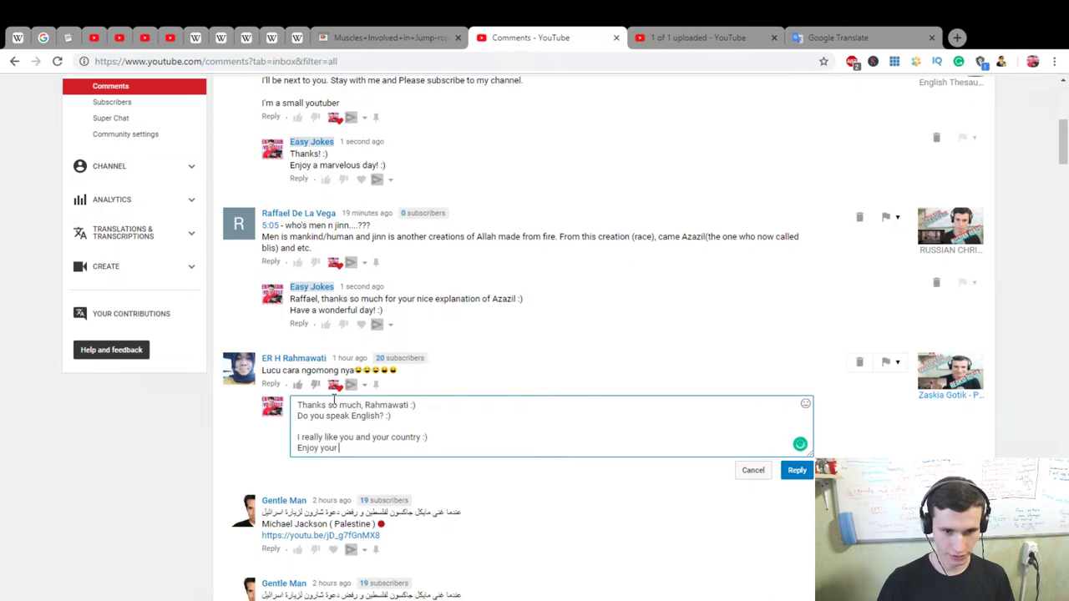
type("activity! :)")
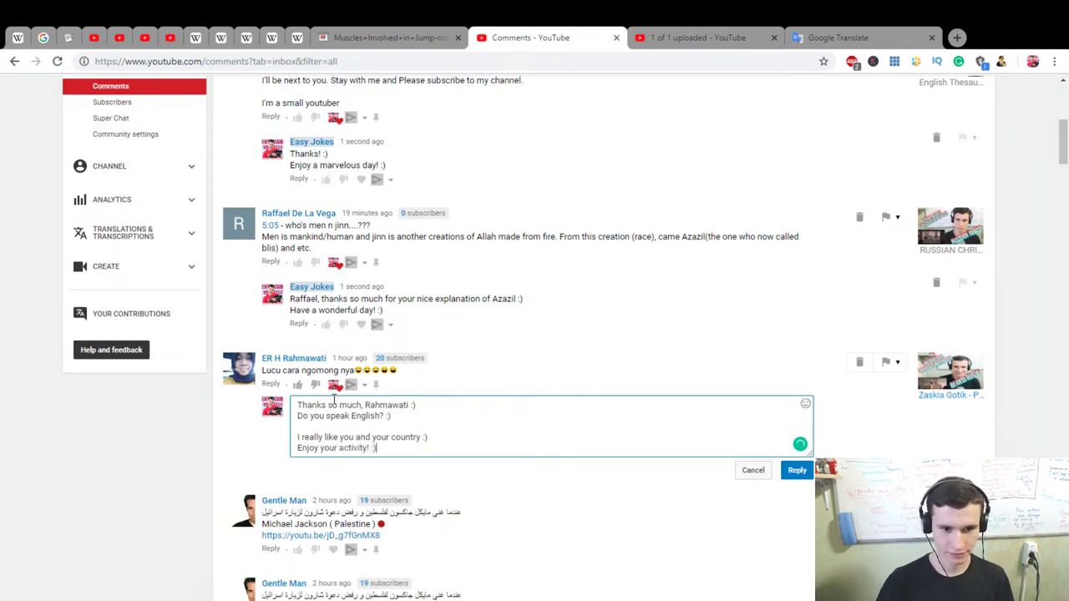
left_click(801, 473)
Step: Heart both Arabic-link comments and post a short 'Thanks! :)' reply to the first
scroll(518, 441, "down", 3)
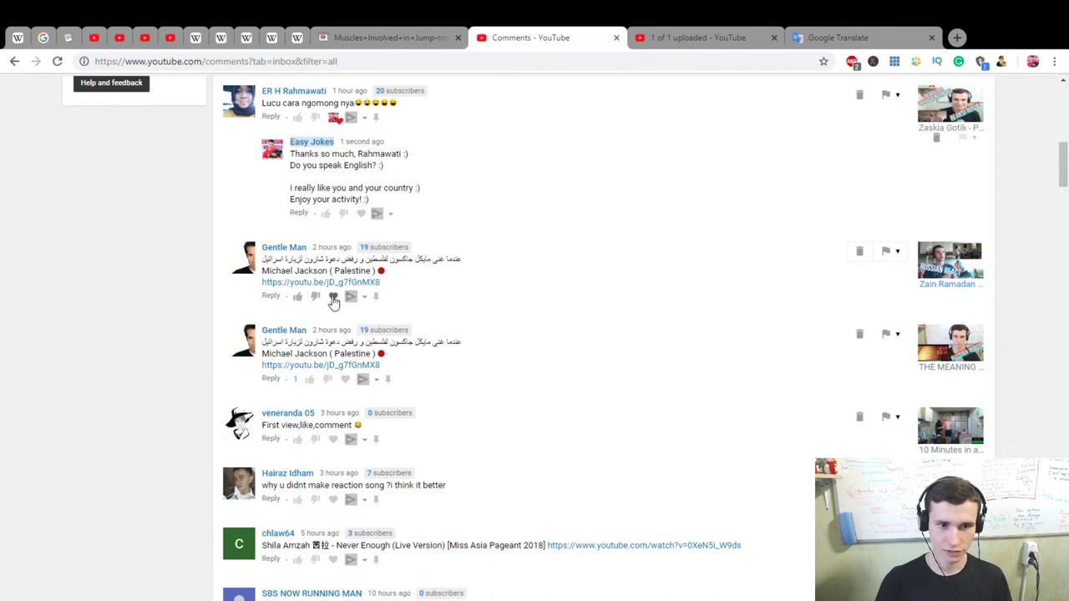
left_click(334, 298)
left_click(344, 379)
left_click(271, 296)
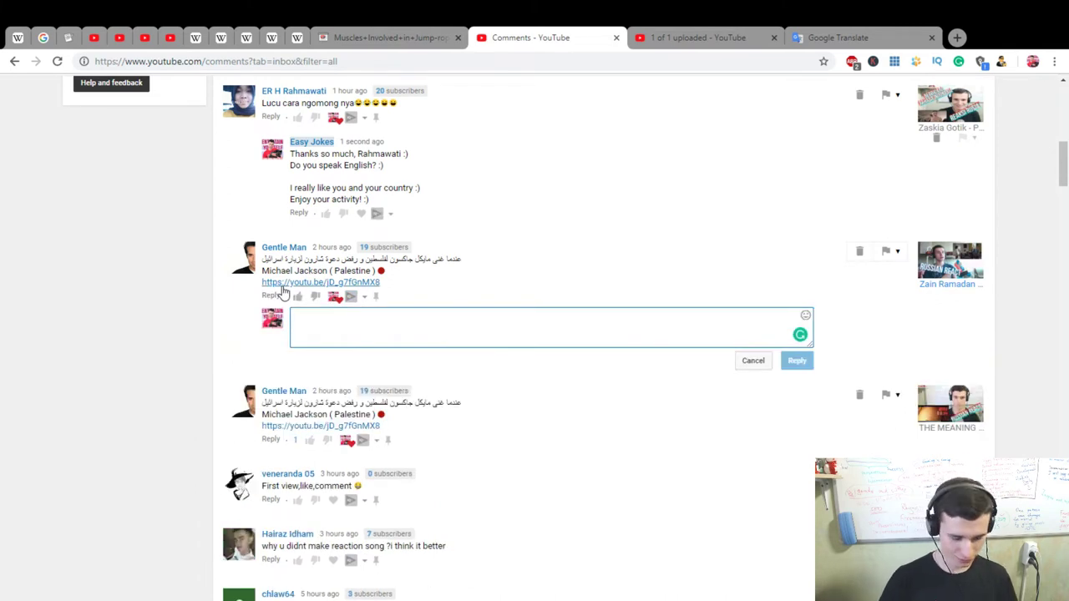
type("Thanks! :)")
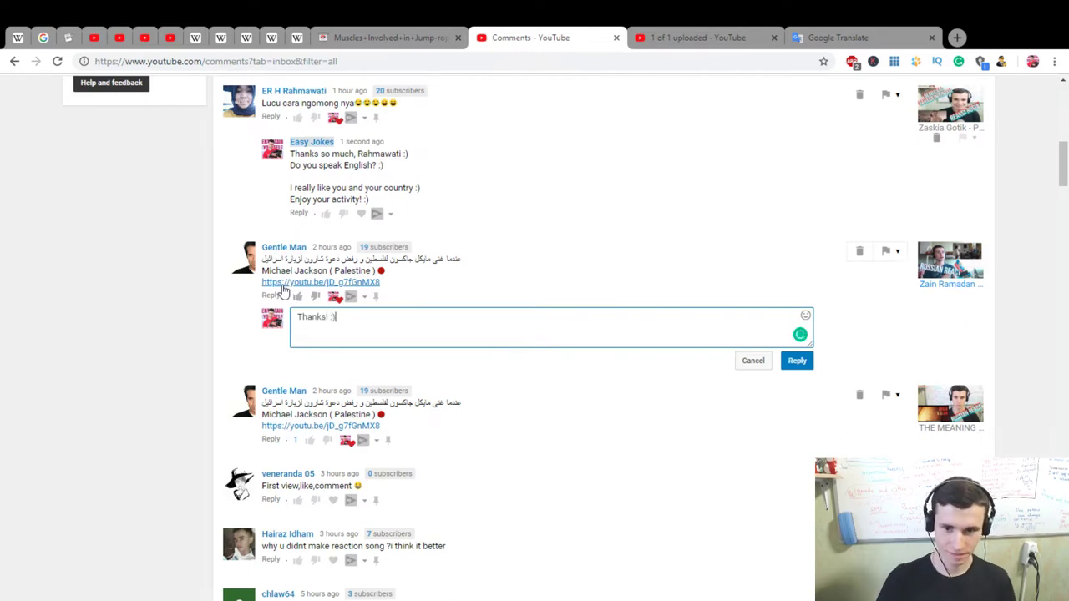
left_click(797, 359)
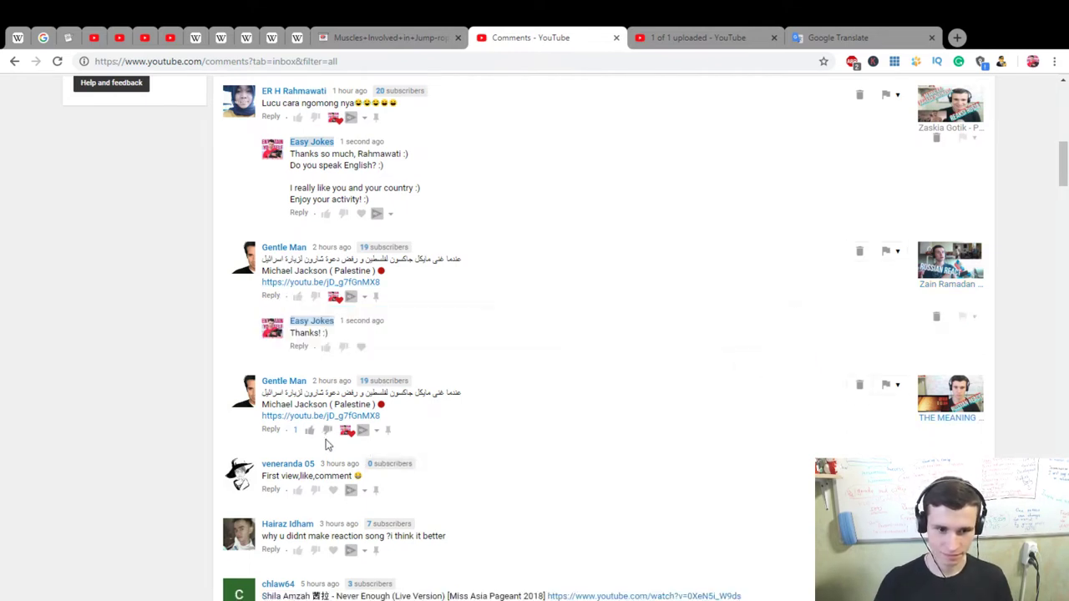
Step: Reply to the second one thanking for the suggestion and wishing 'Have a splendid day! :)'
left_click(270, 430)
type("Ge")
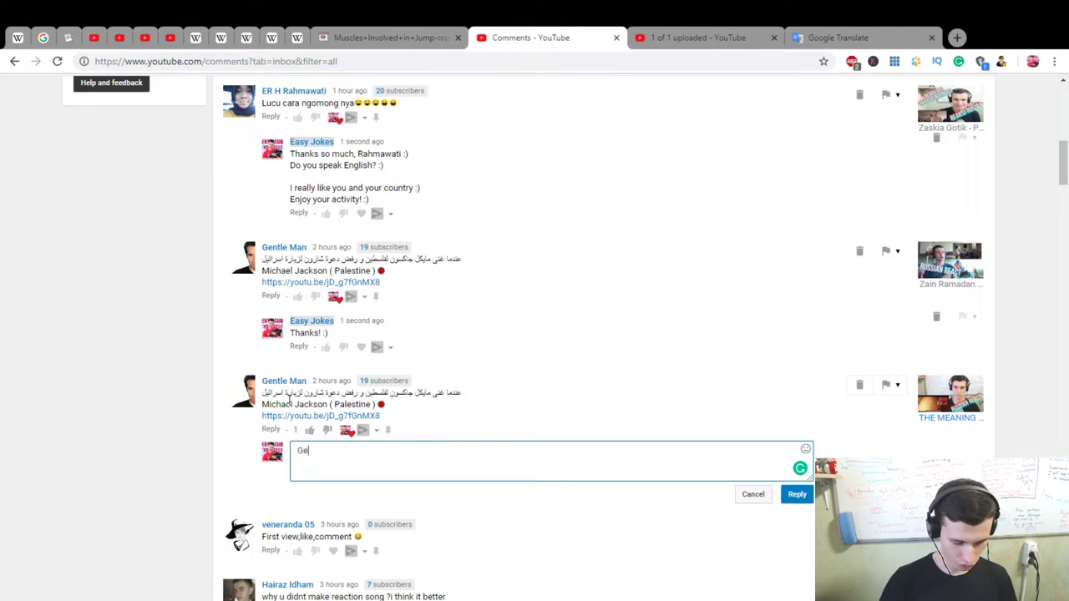
type("ntle man")
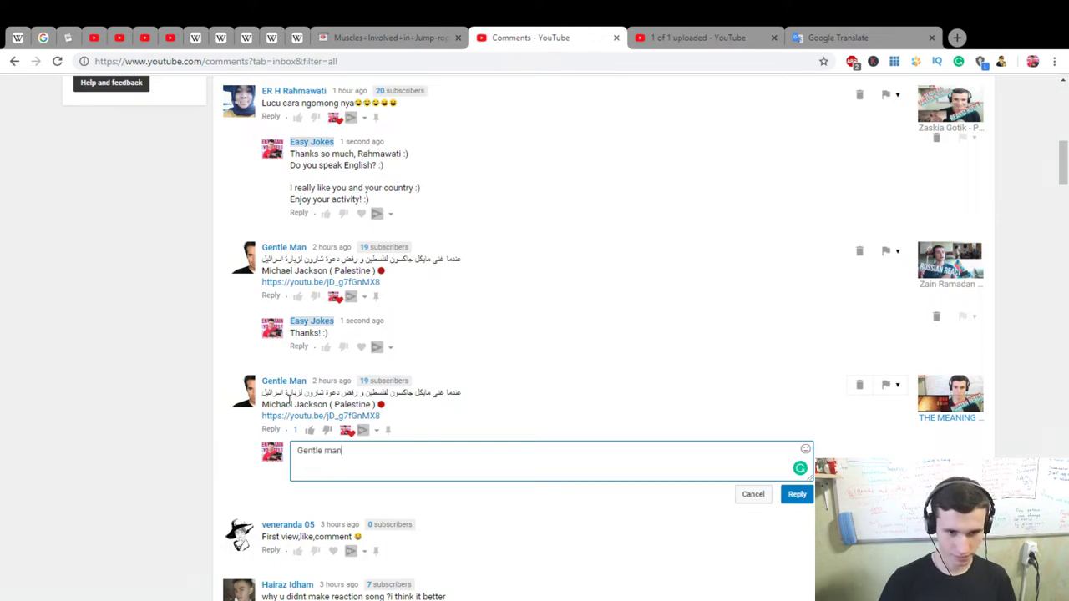
type(", thanks so much")
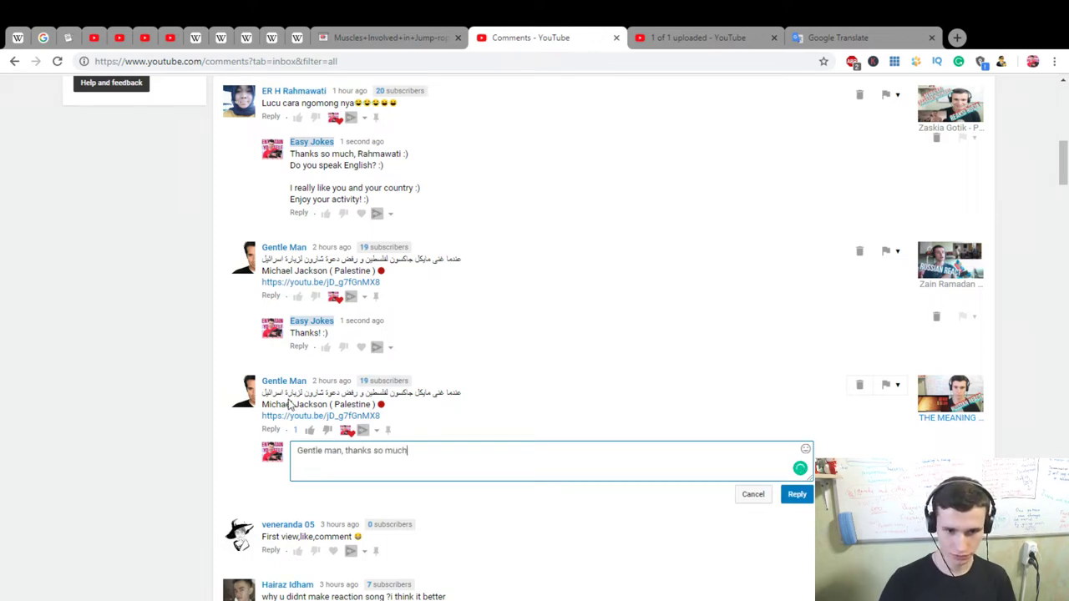
type(" for your sugg")
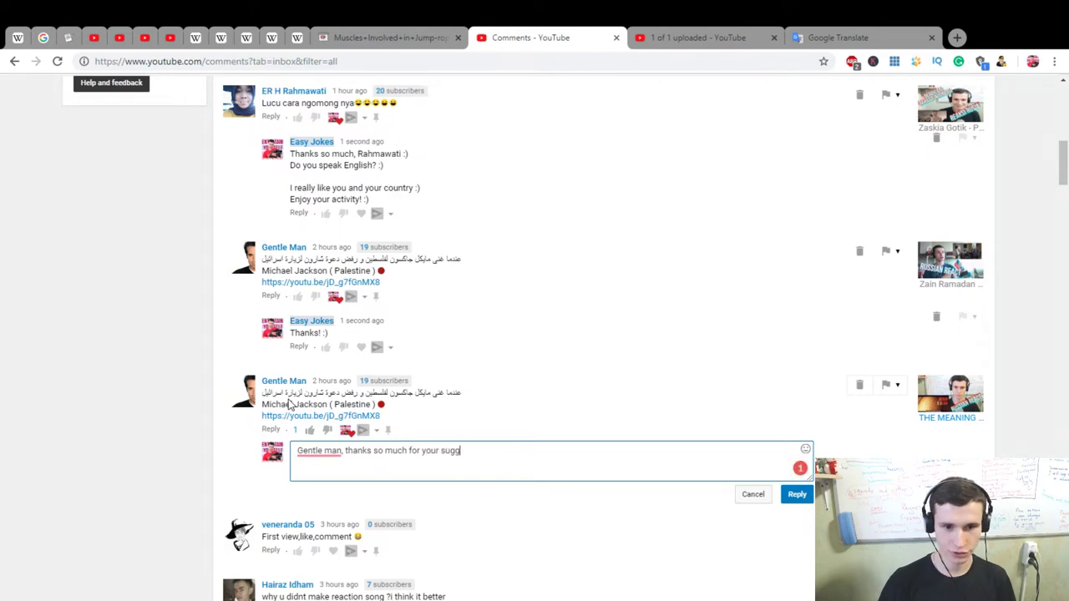
type("estion :)")
key("Return")
type("Have a ")
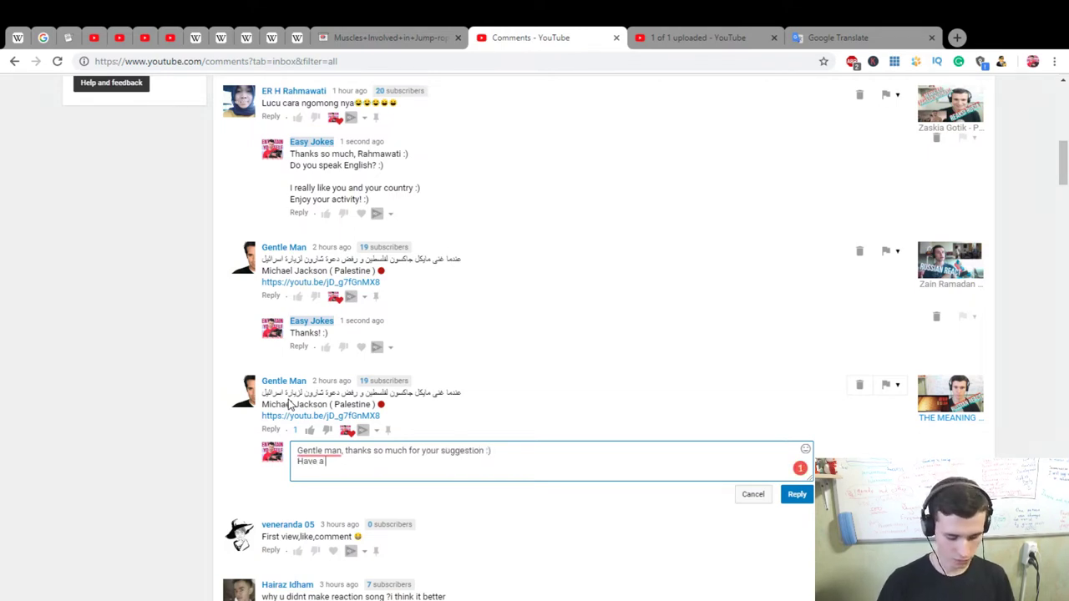
type("splendid day! :)")
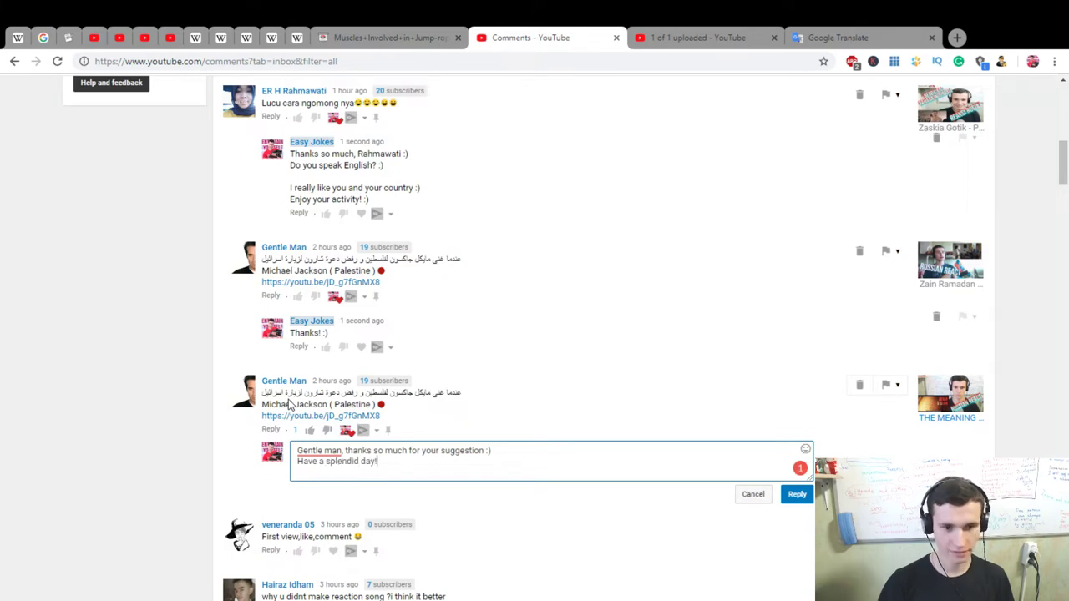
left_click(796, 494)
Step: Heart 'First view,like,comment' and post 'you did it!', 'Do you like to be first?' and 'Have a nice day! :)'
scroll(410, 473, "down", 2)
left_click(333, 352)
left_click(271, 351)
type("Vener")
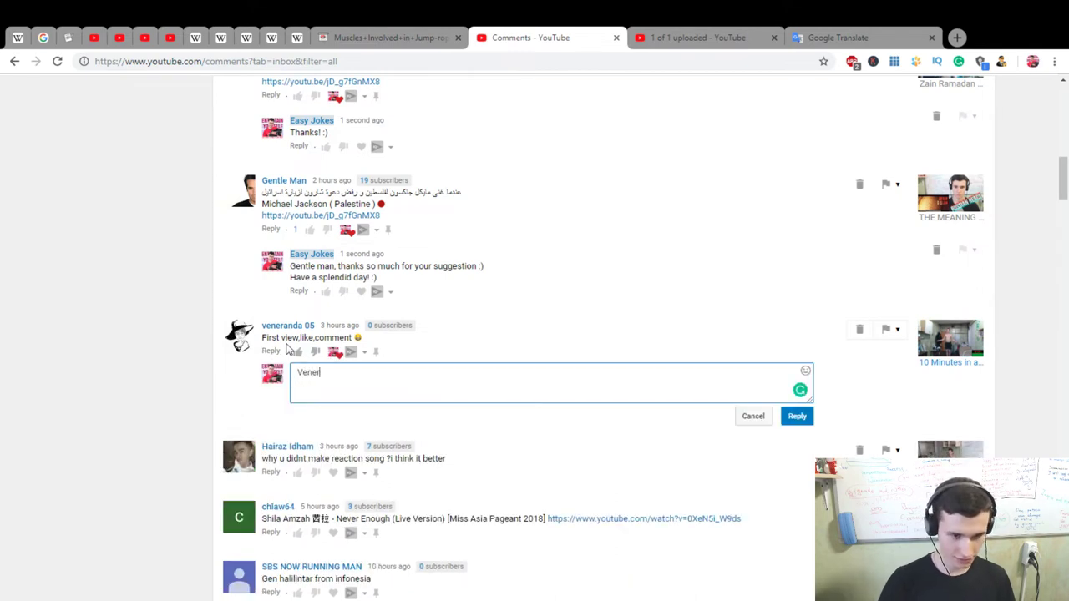
type("anda, you are")
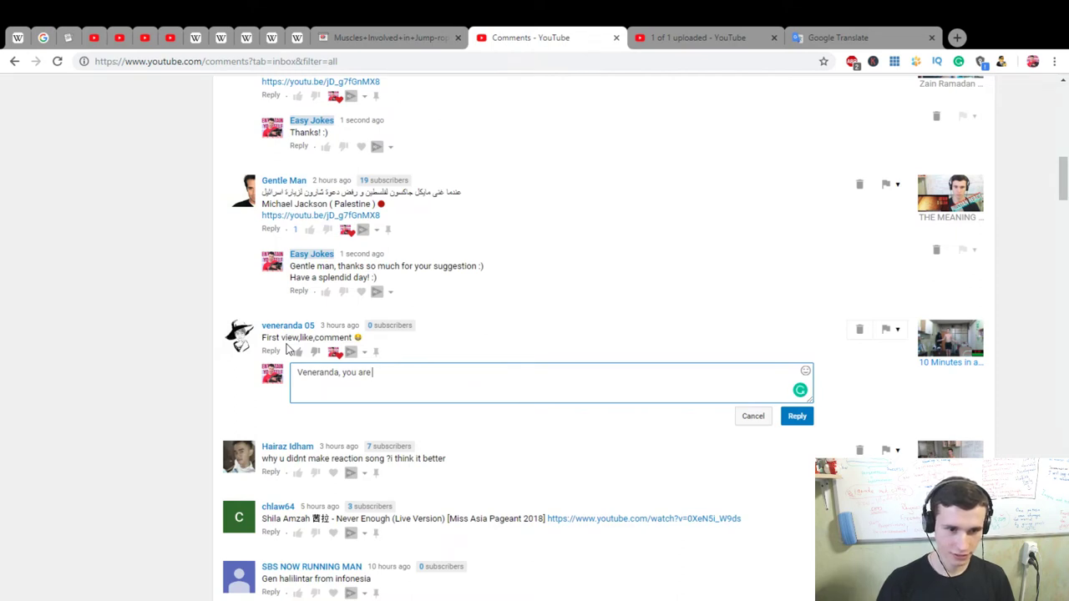
type(":)")
key("Return")
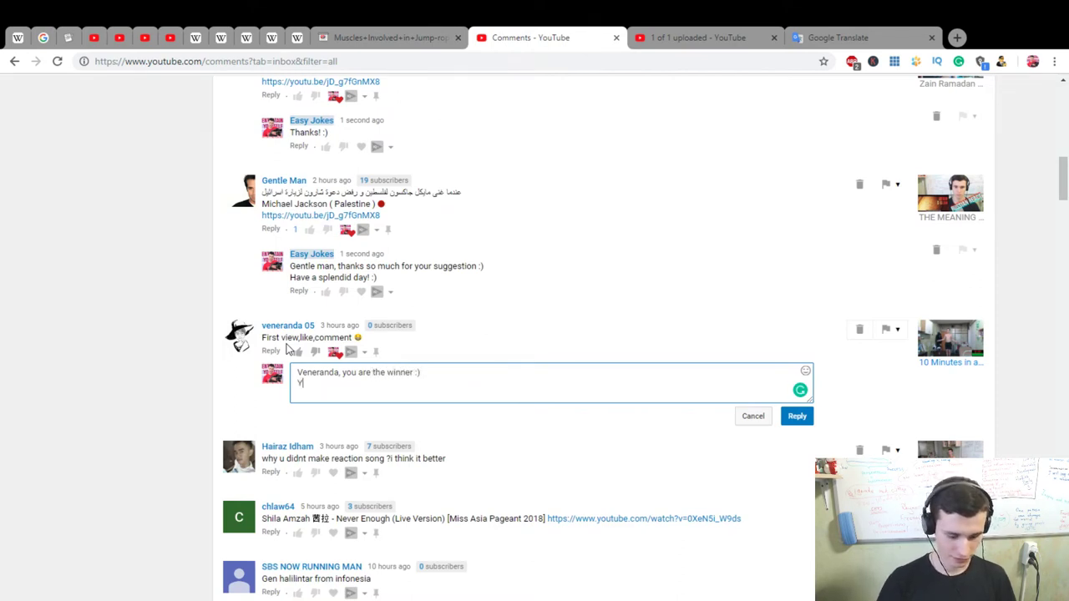
type("ou did it")
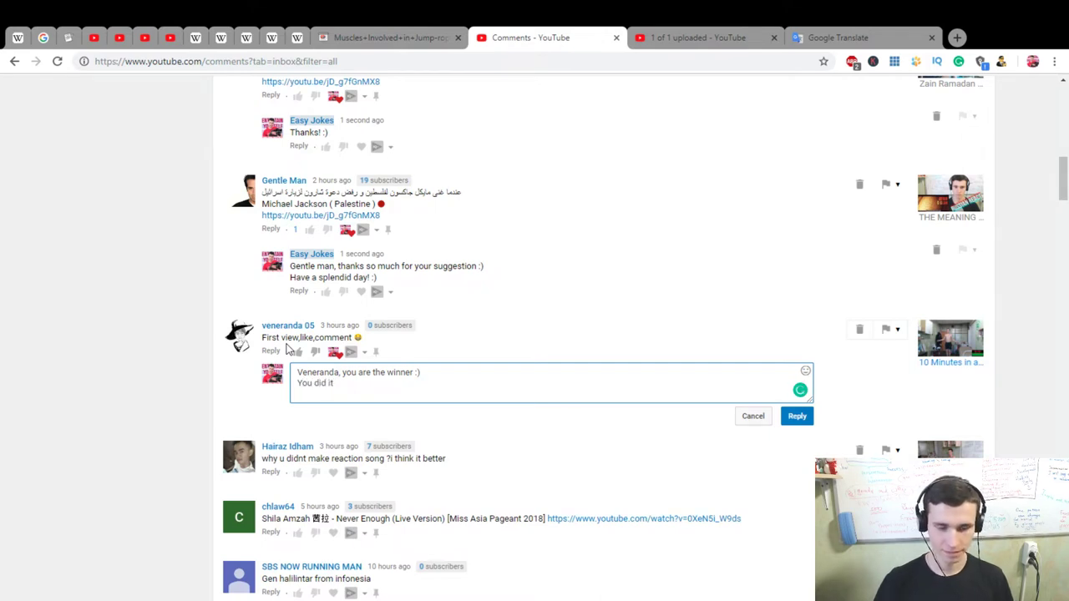
type("! ")
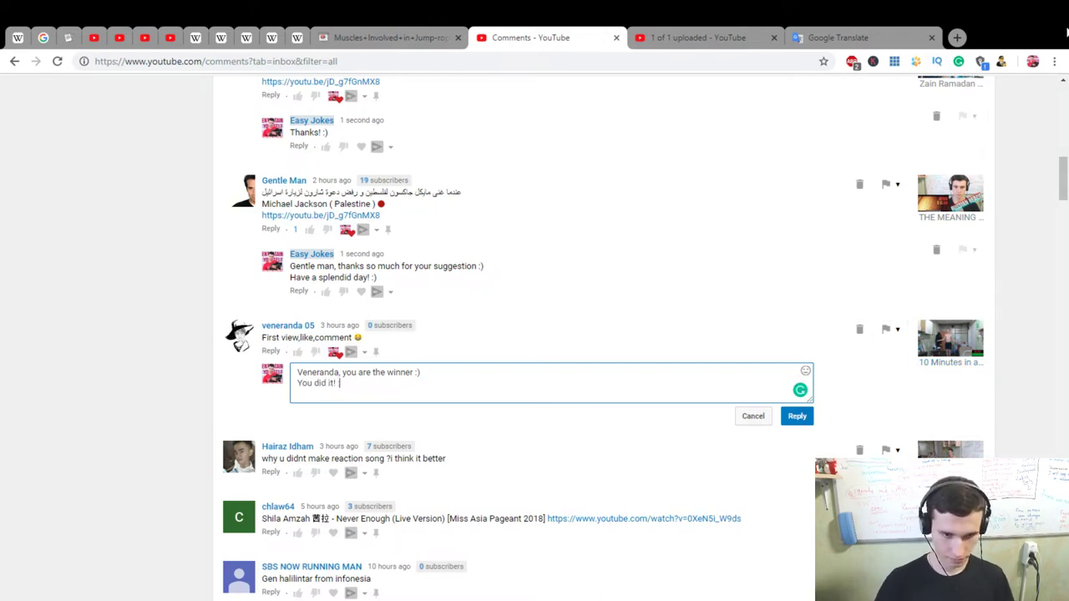
type(":)")
key("Return")
key("Return")
type("Do you")
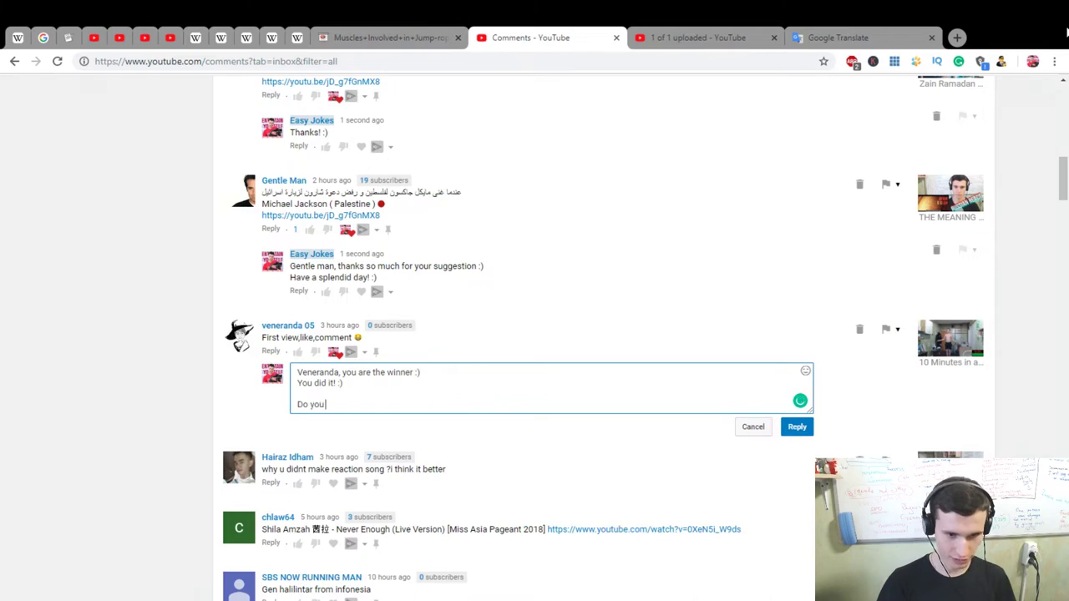
type(" like to be fir")
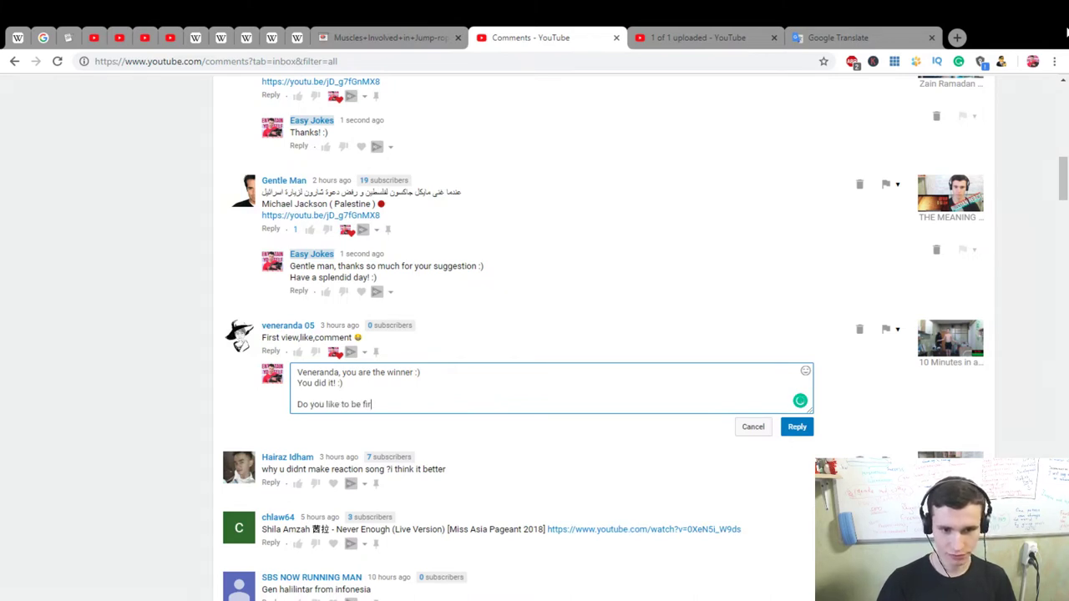
type("st? :)")
key("Return")
key("Return")
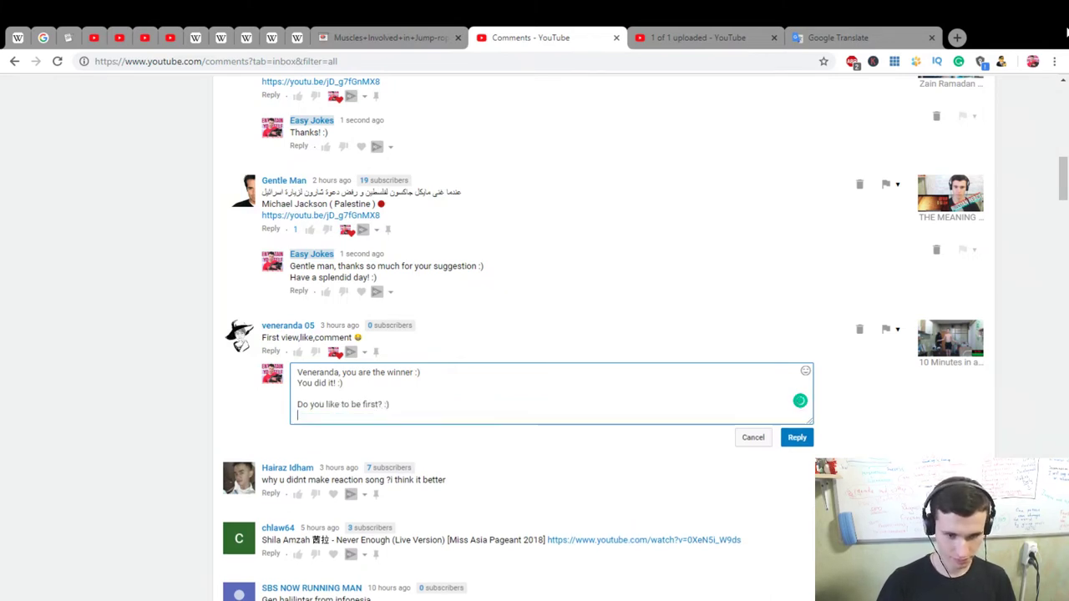
type("Have a nice day! :)")
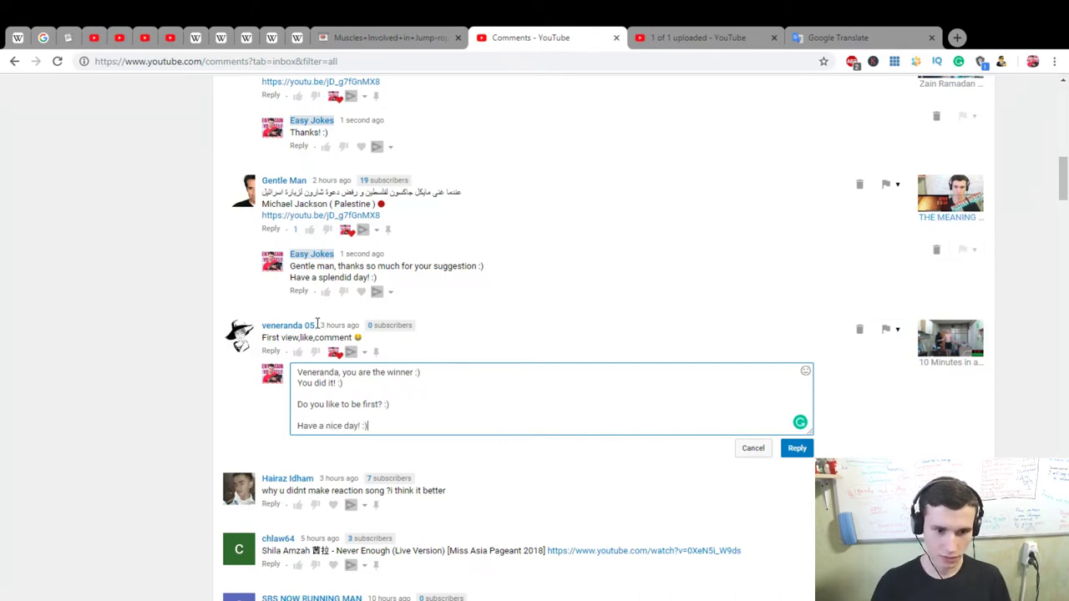
left_click(785, 448)
scroll(652, 418, "down", 3)
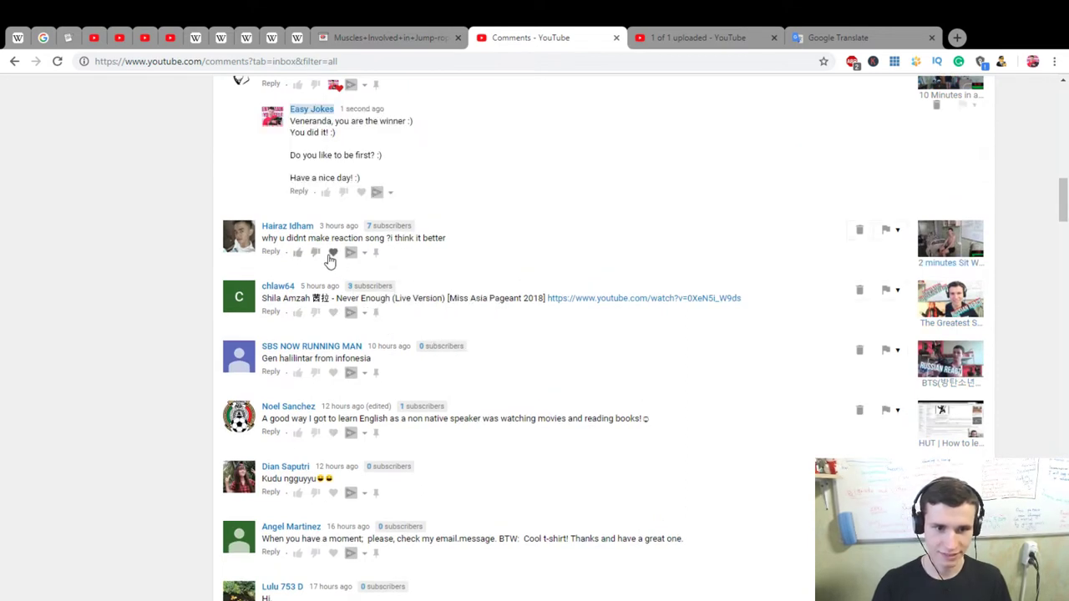
Step: Heart the reaction-song question and start a reply thanking the viewer for the honest comment
left_click(333, 253)
left_click(270, 252)
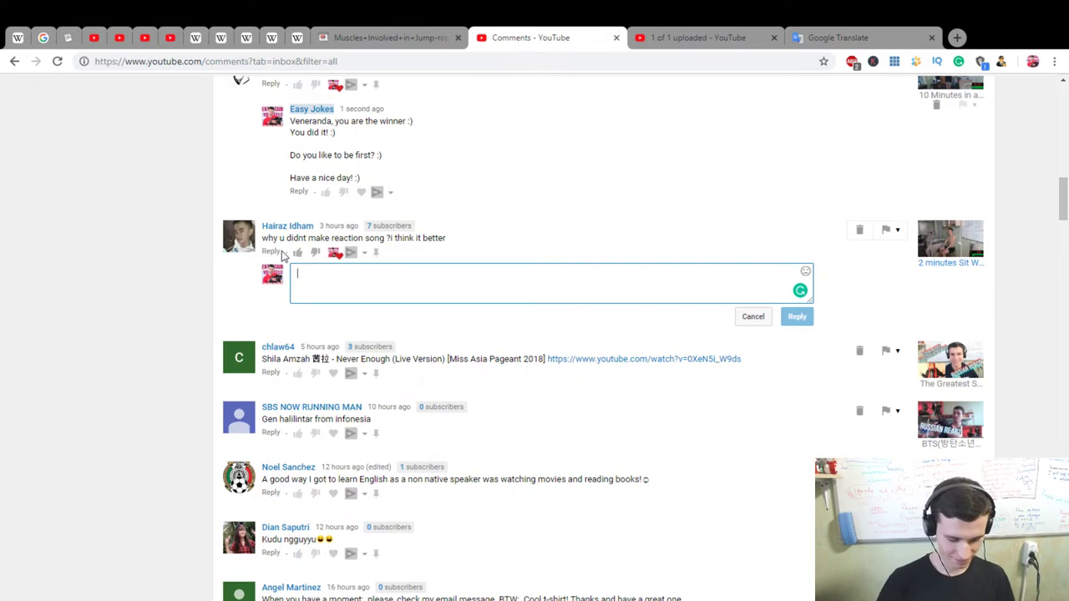
type("Thanks so much, Haira")
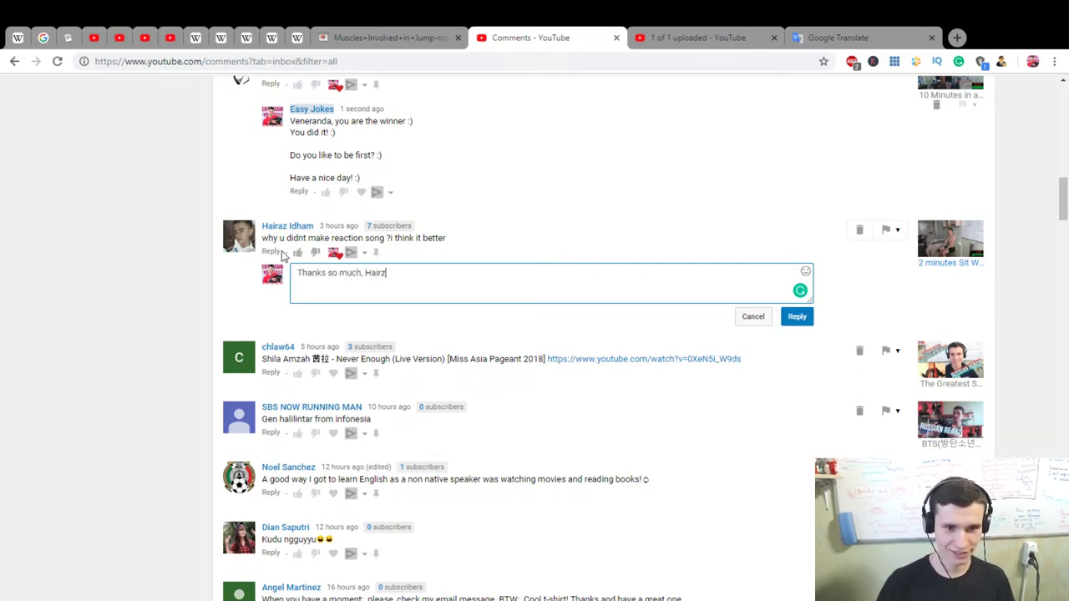
type("z")
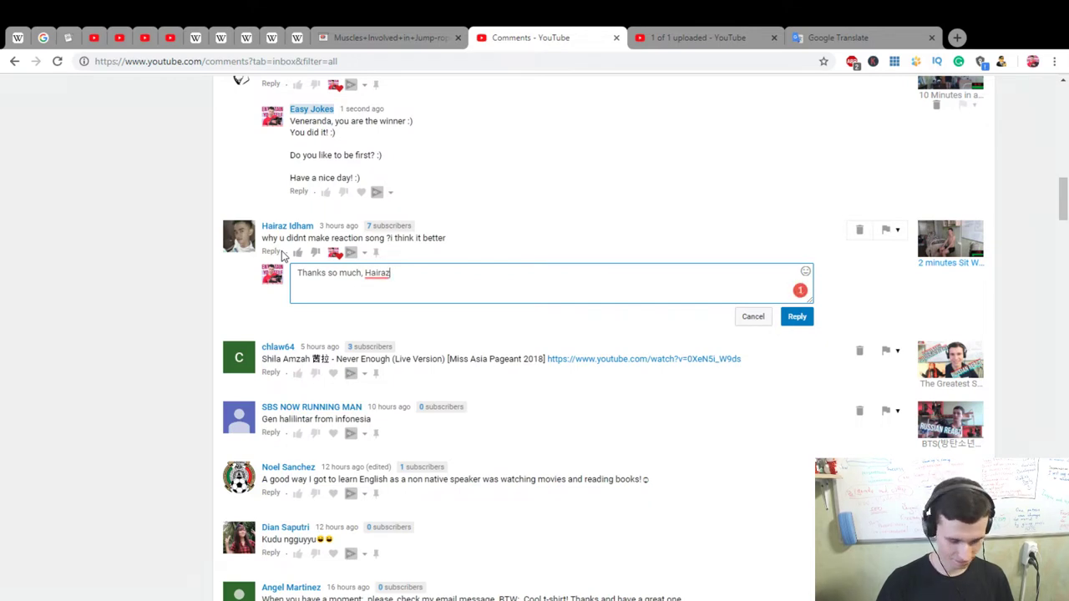
type(", for your ho")
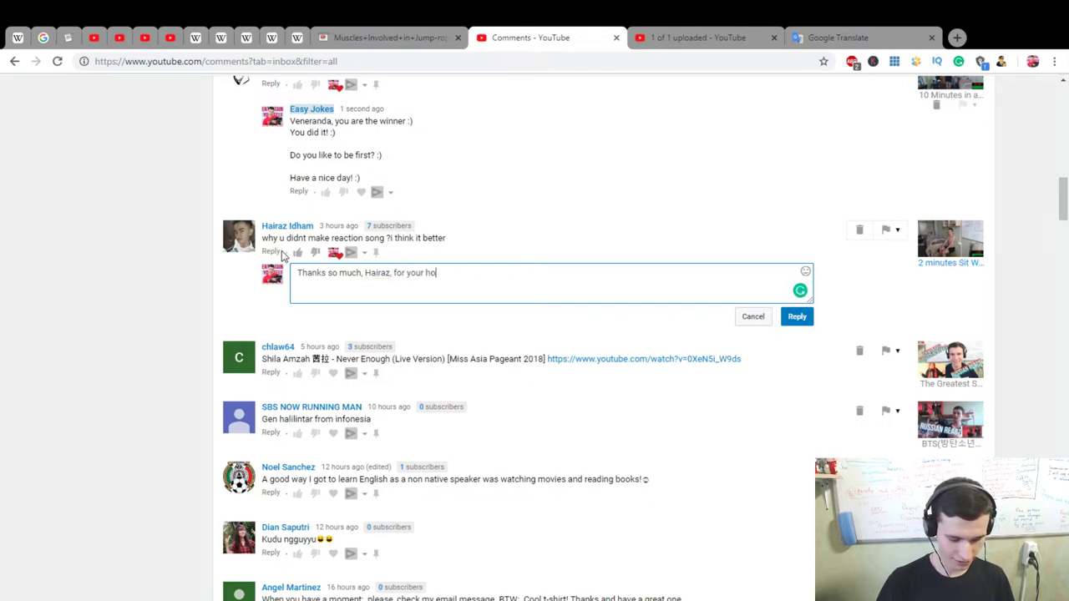
type("nest ")
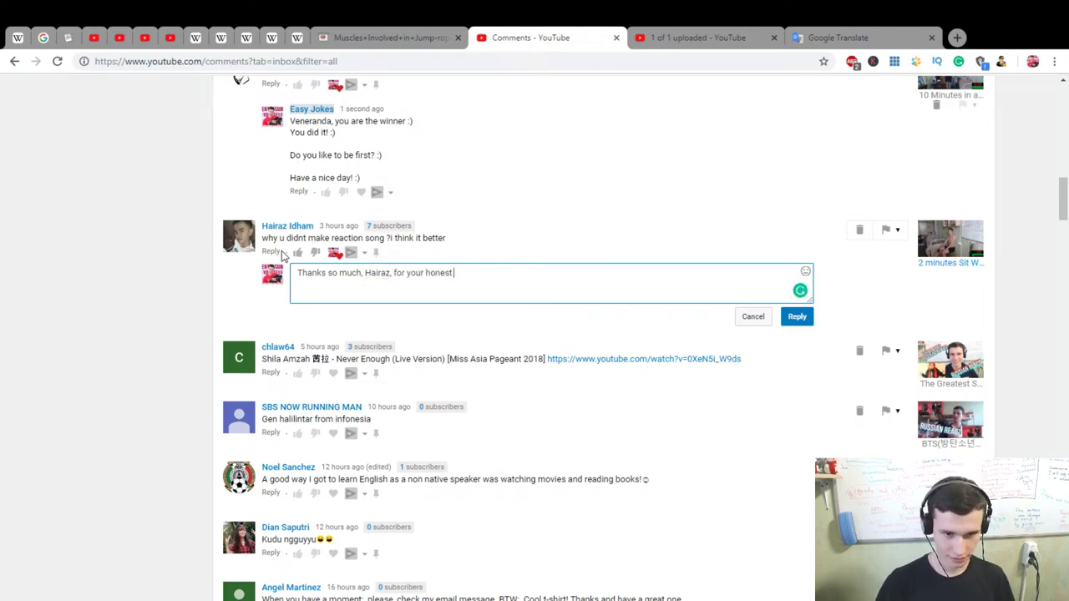
type("comment :)")
key("Return")
key("BackSpace")
type("ink it's interesting to do :)")
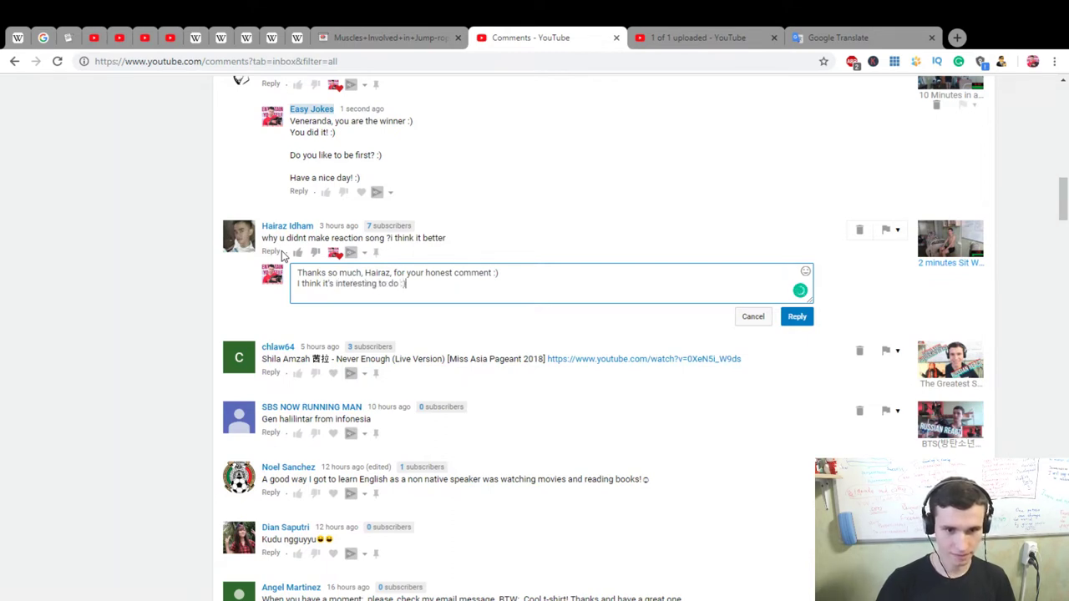
Step: Explain not wanting a copyright strike, add 'improve yourself!' and 'Have a wonderful day!', then post
key("Return")
type("Byu")
key("BackSpace")
key("BackSpace")
type("ut ")
type(" want w")
type("to have")
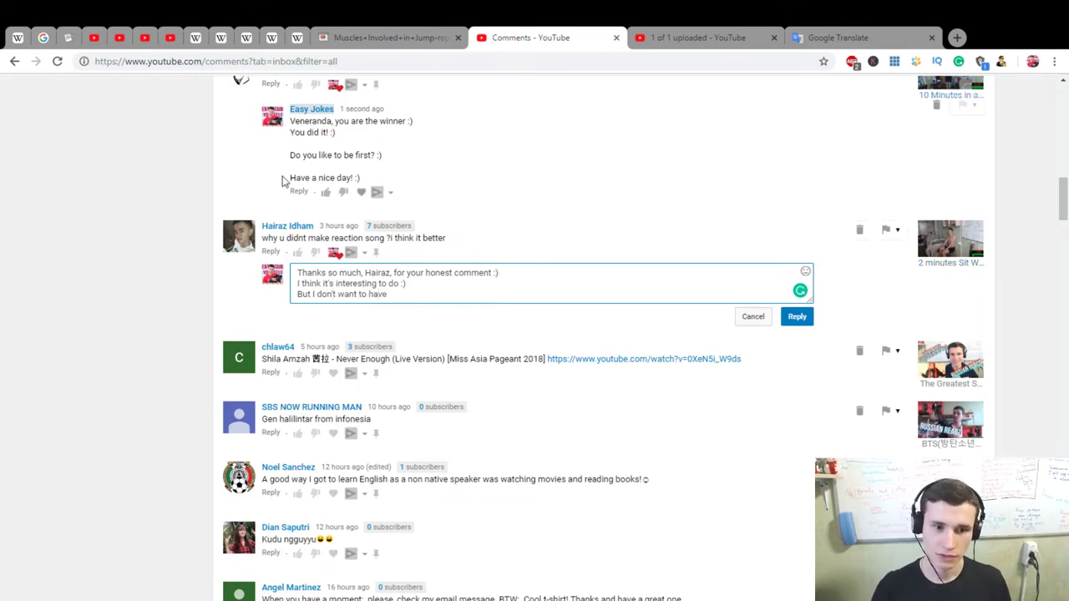
type(" one m")
type("ore cop")
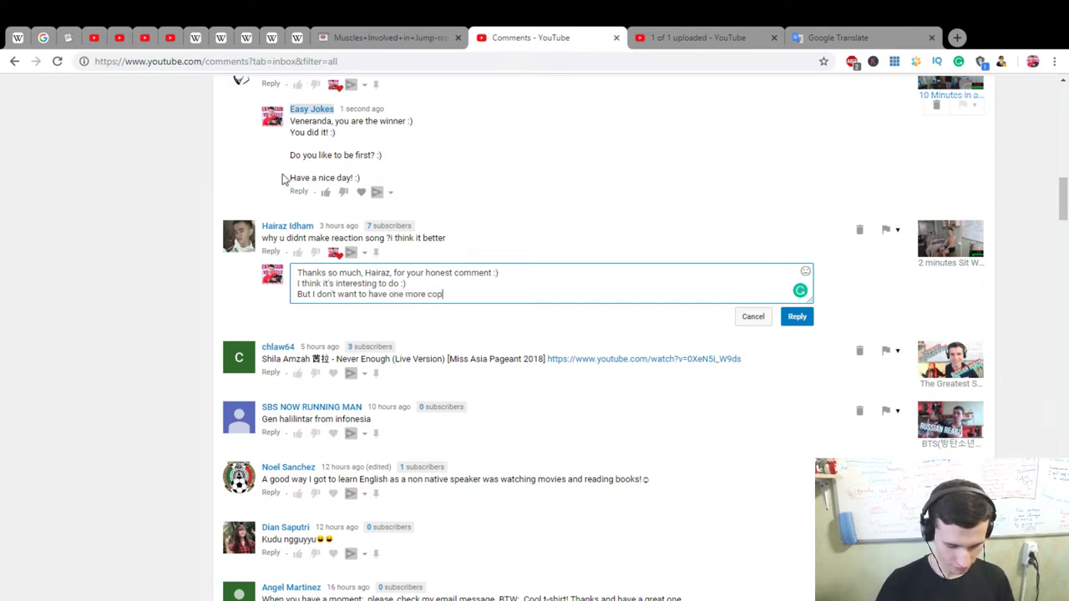
type("ght")
type(" strike :)")
key("Return")
key("Return")
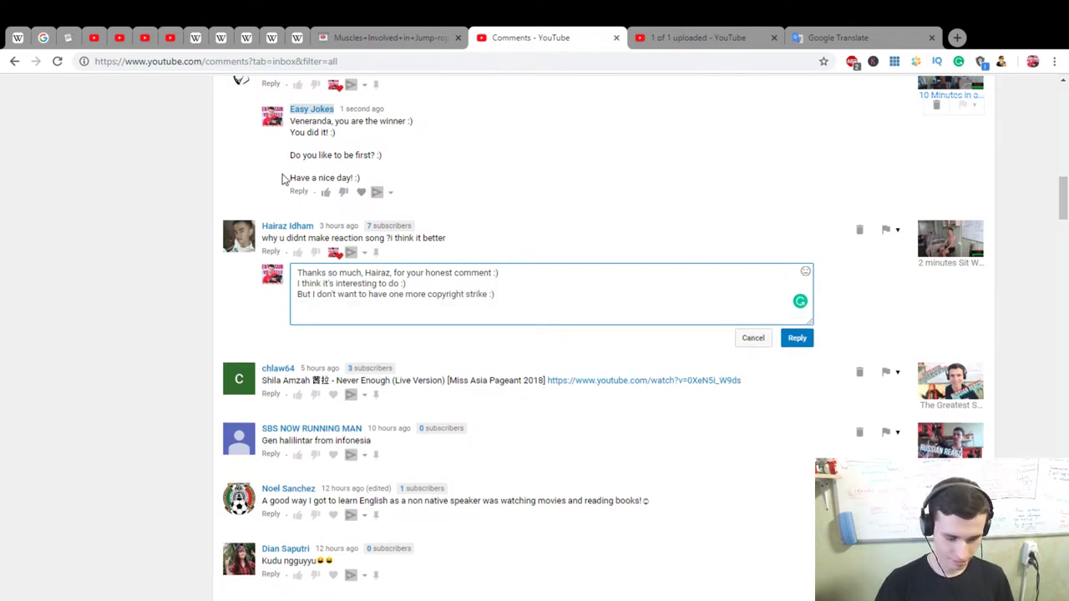
type("Let's improve yoursel")
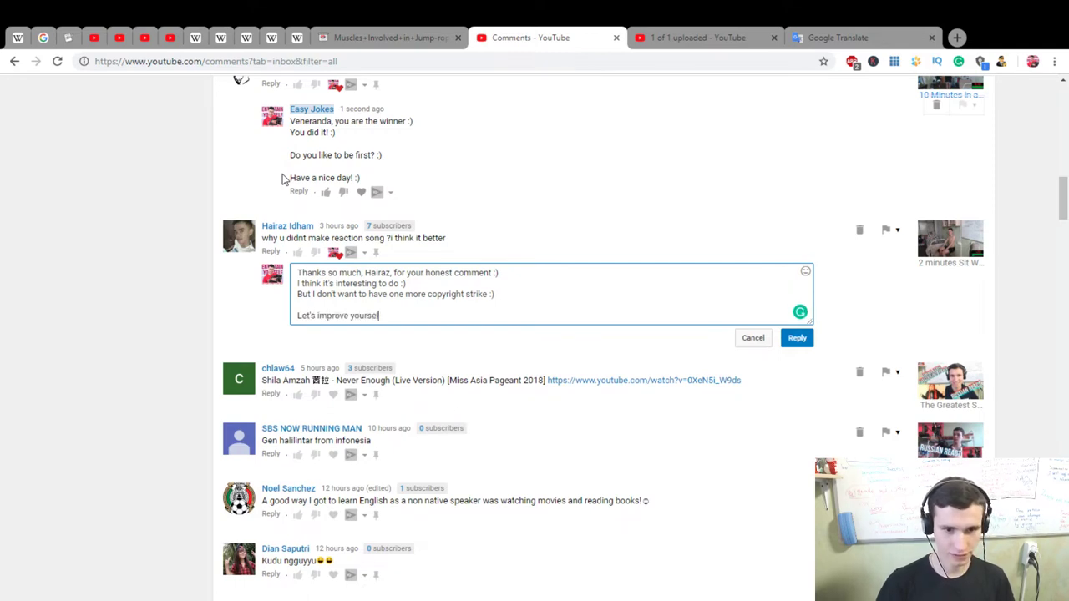
type("f! :)")
key("Return")
key("Return")
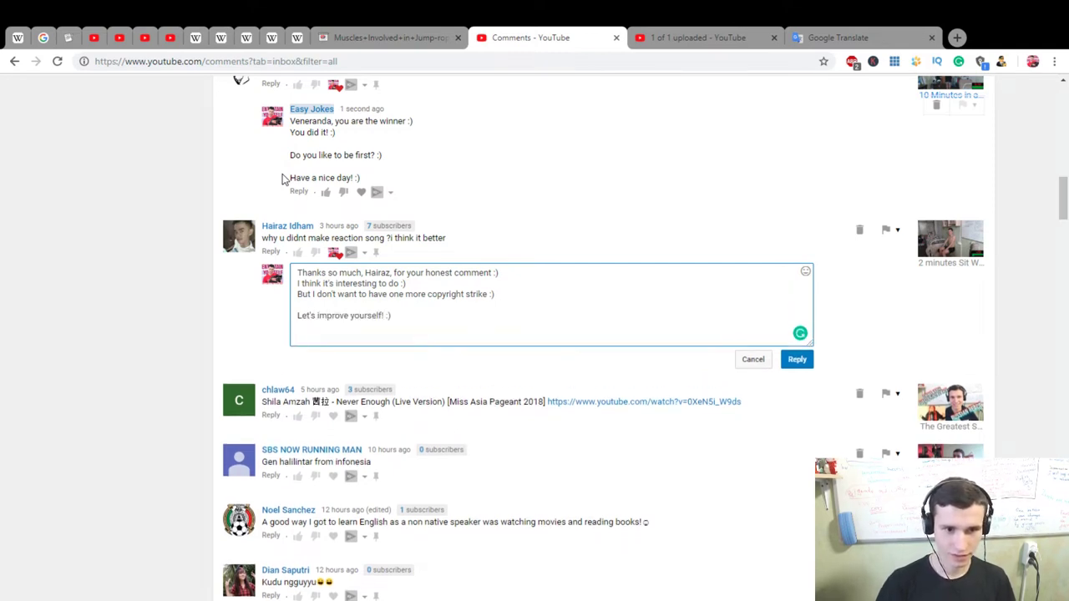
type("Have a wonde")
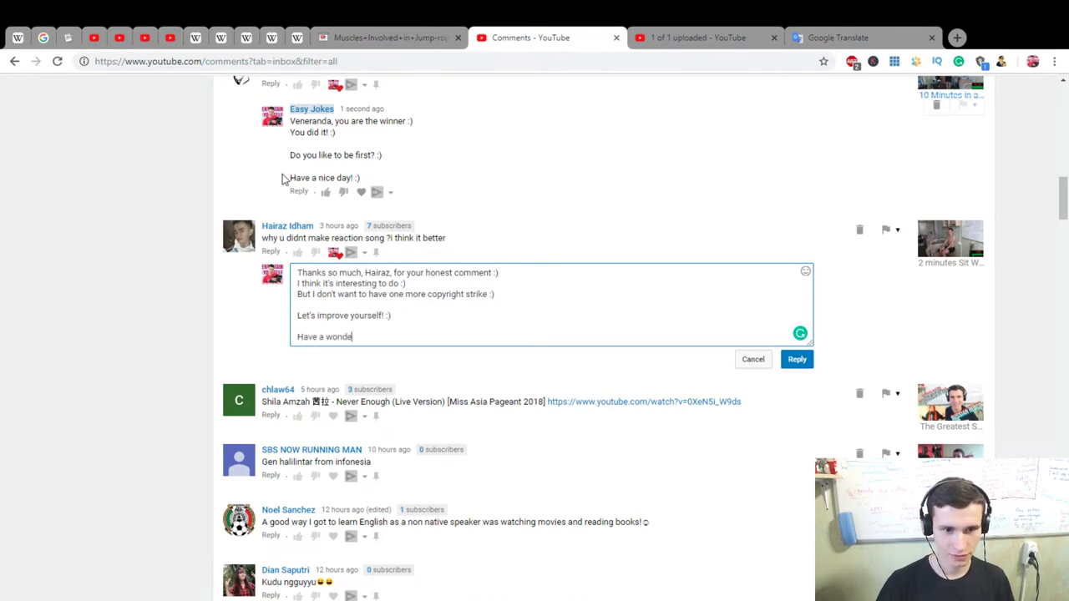
type("rful day! :)")
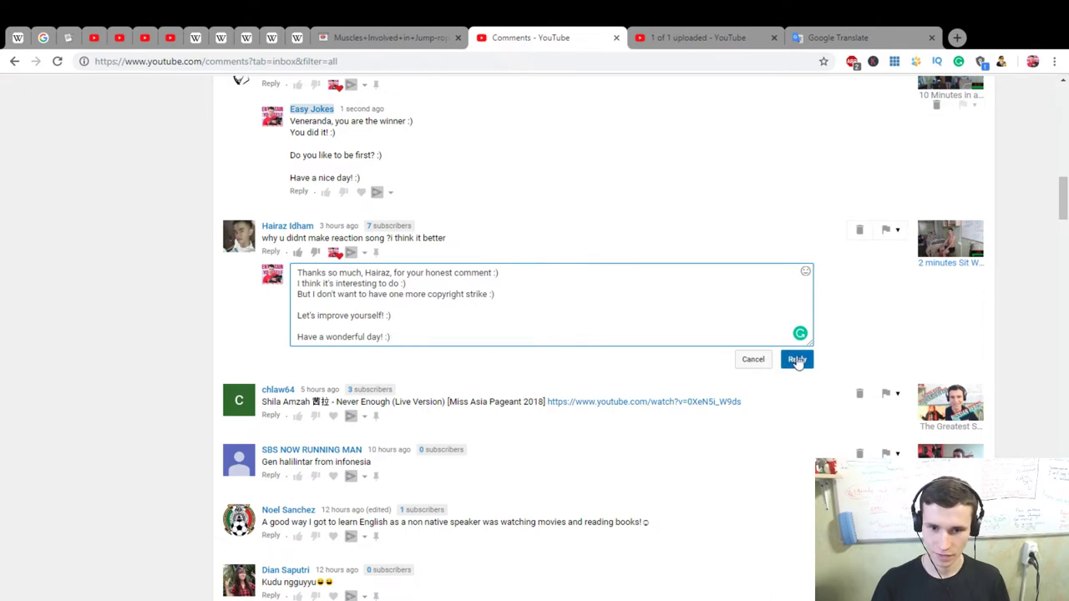
left_click(798, 360)
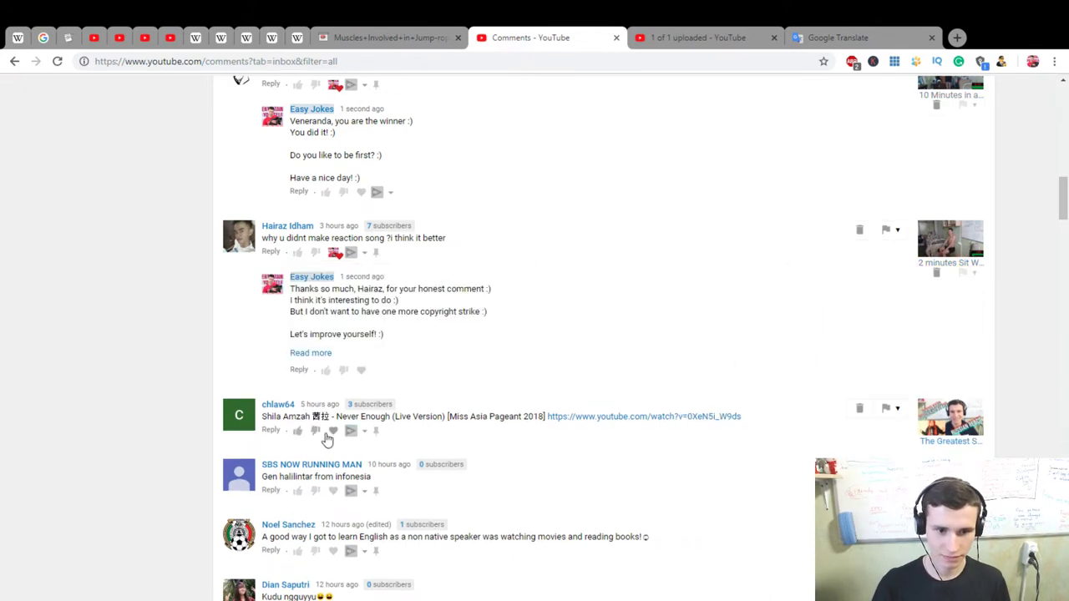
Step: Reply to the singer-link comment saying you like her, thanking for the suggestion, wishing a wonderful day
left_click(269, 431)
scroll(349, 387, "down", 2)
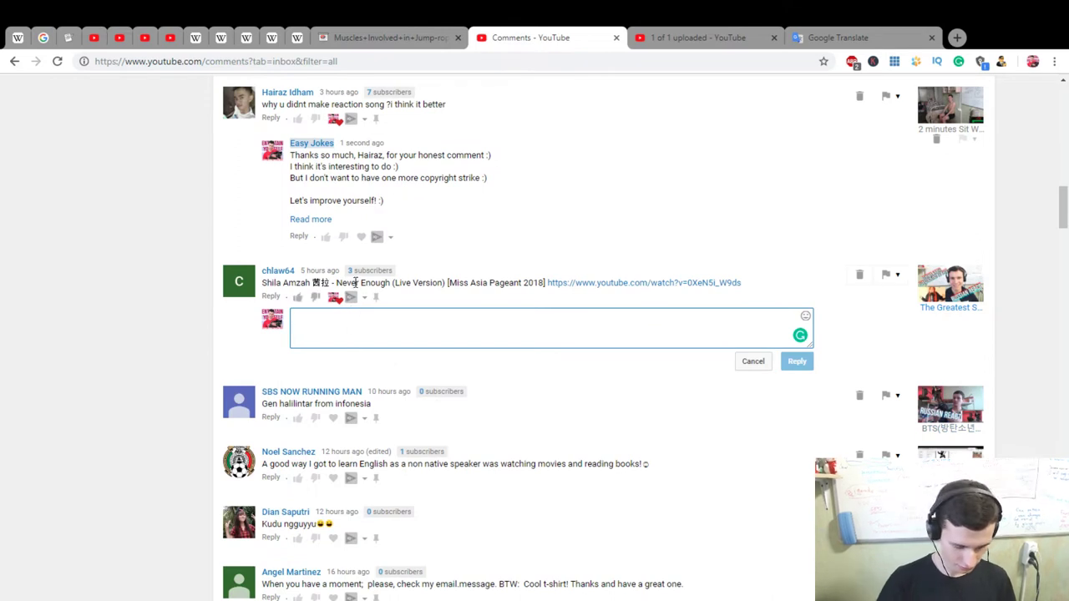
type("Shila Amzah")
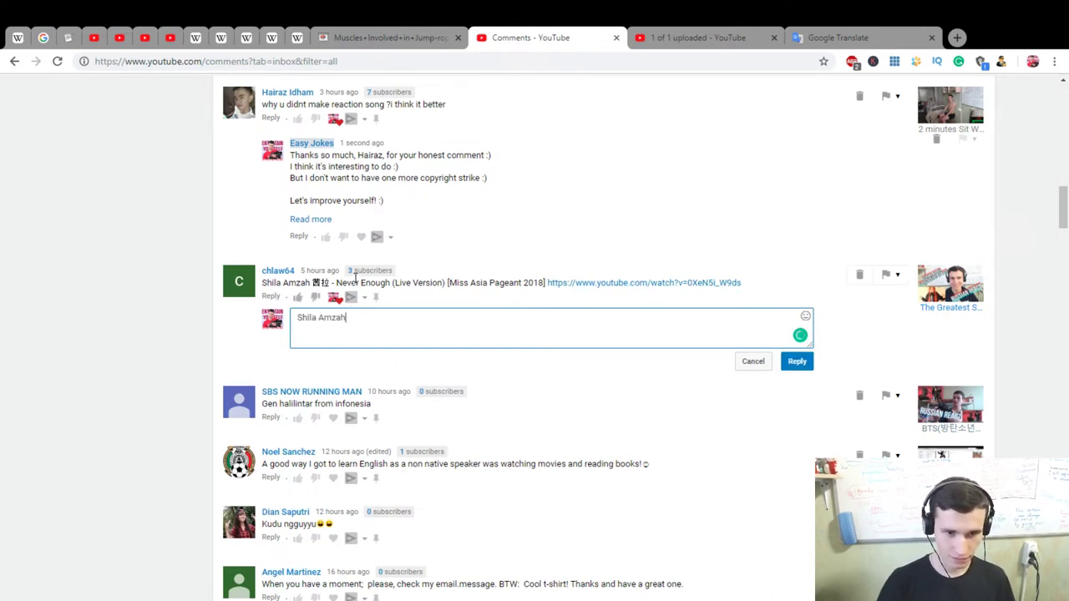
type(", I really like her :) Thanks so m")
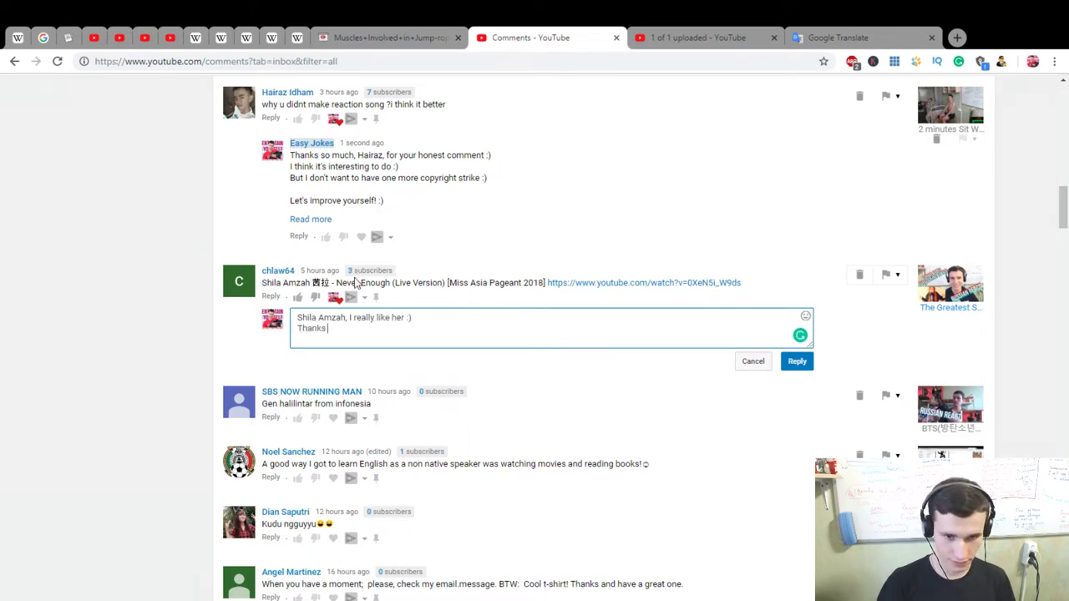
type("uch for ")
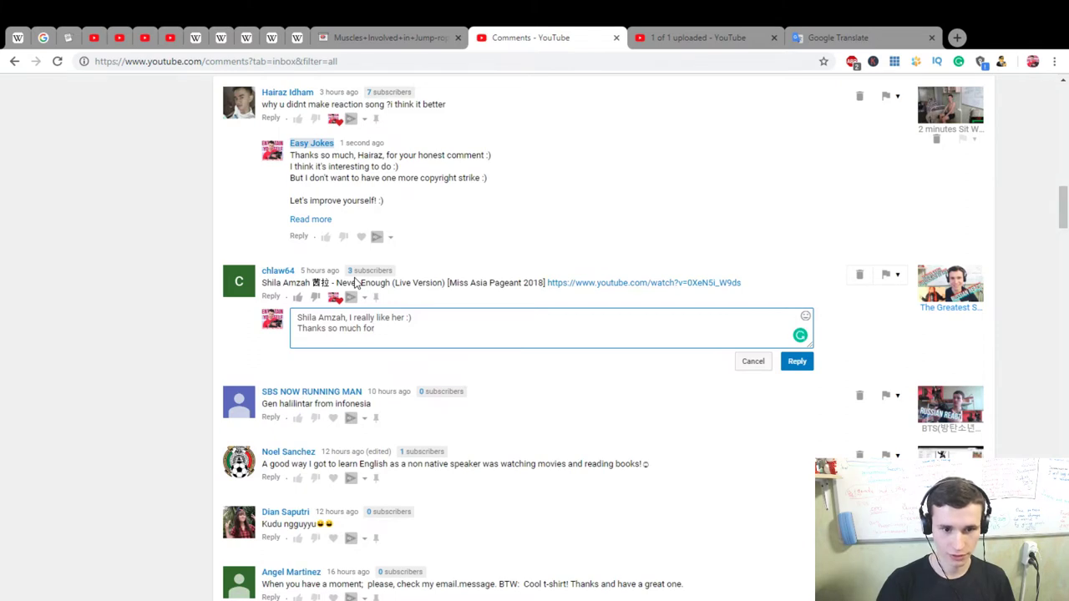
type("your suggestion :)")
key("Return")
key("Return")
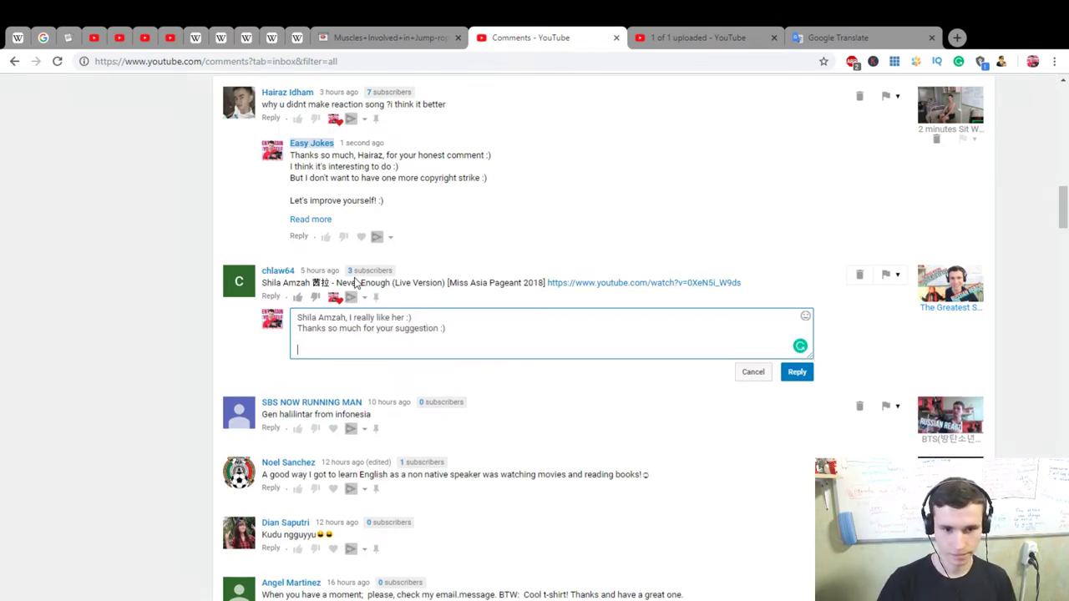
type("Have a wonderful")
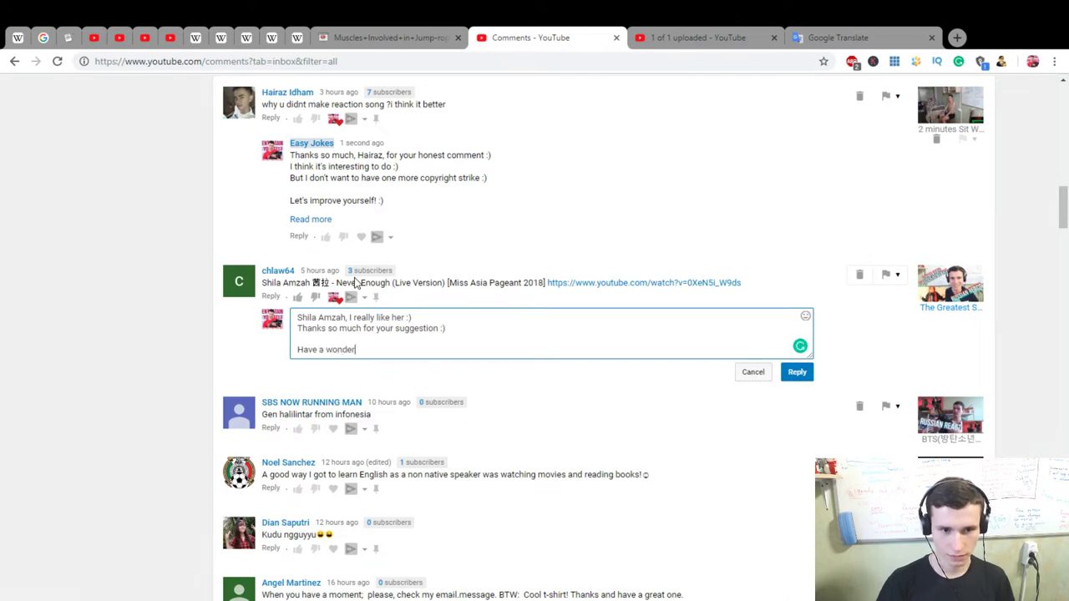
type(" day! :)")
Step: Ask where they are from, fix the comma spacing, post the reply, and heart the Indonesia comment
key("Return")
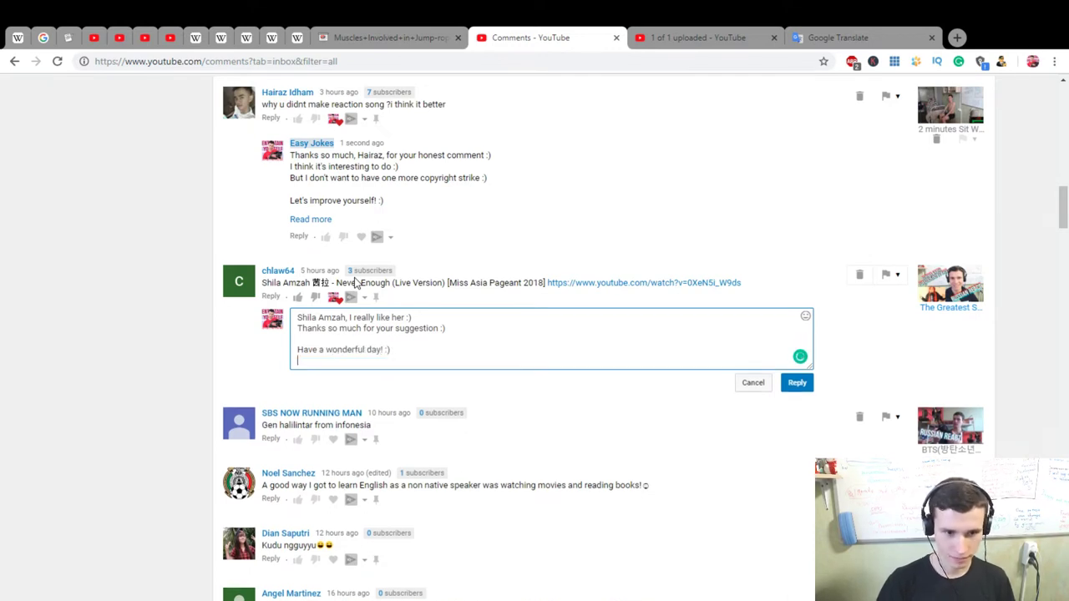
type("the w")
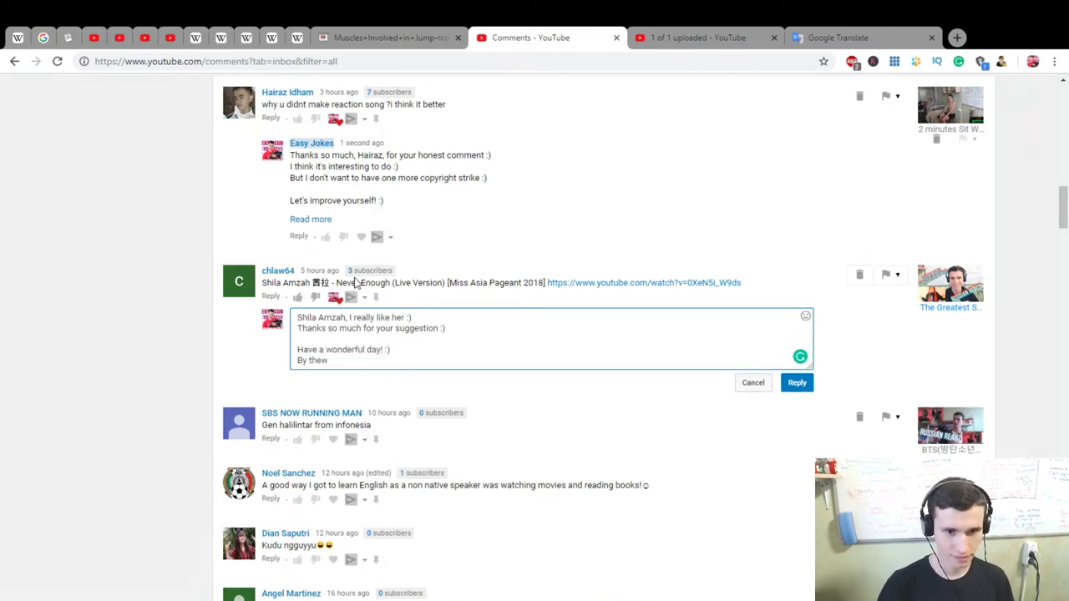
type("ay")
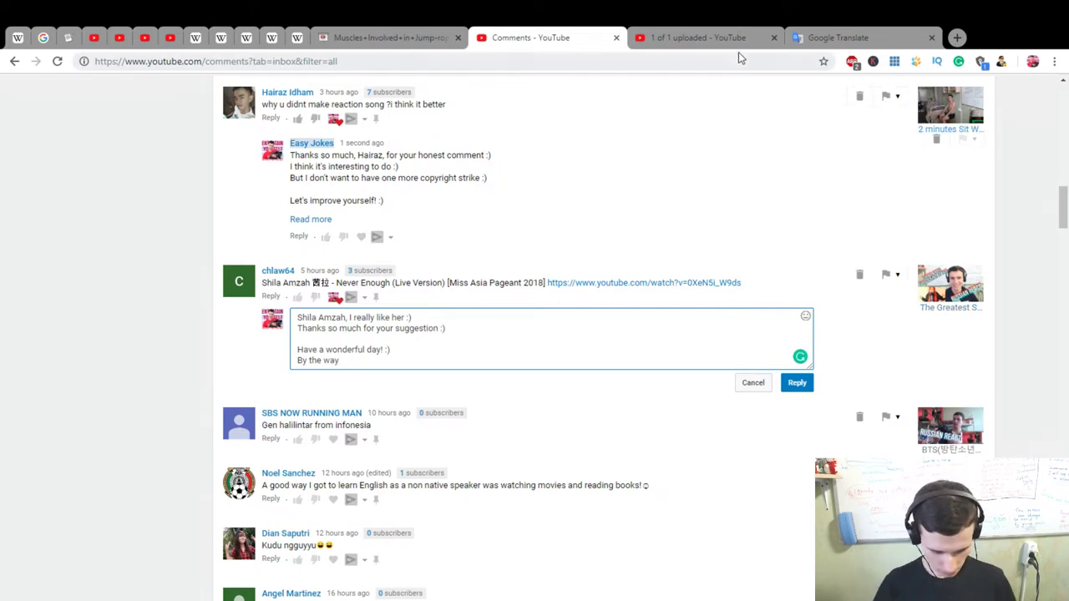
type(" , where are yo")
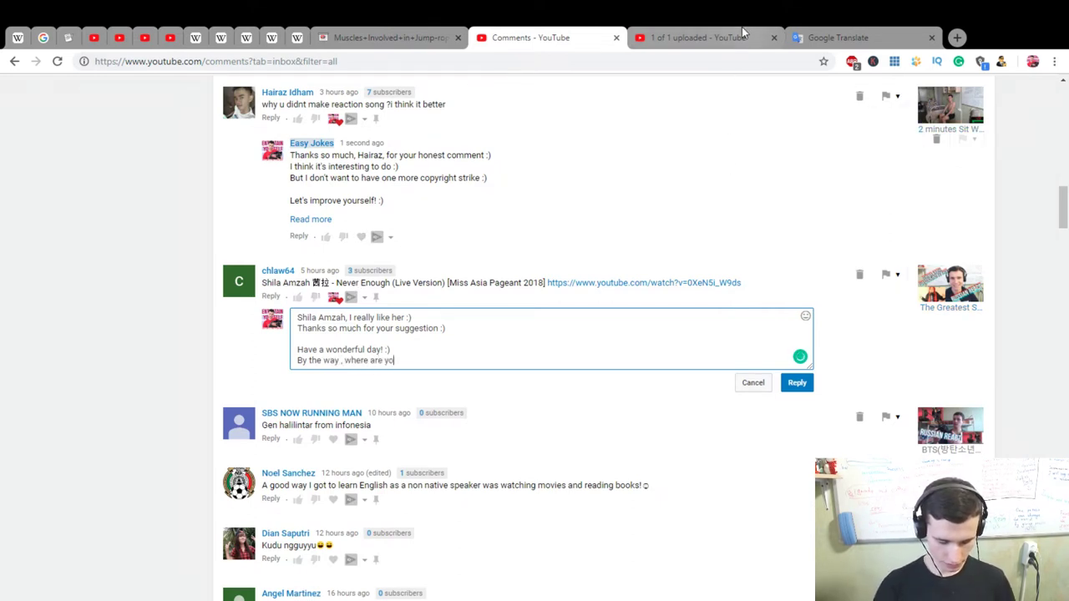
type("u from? :")
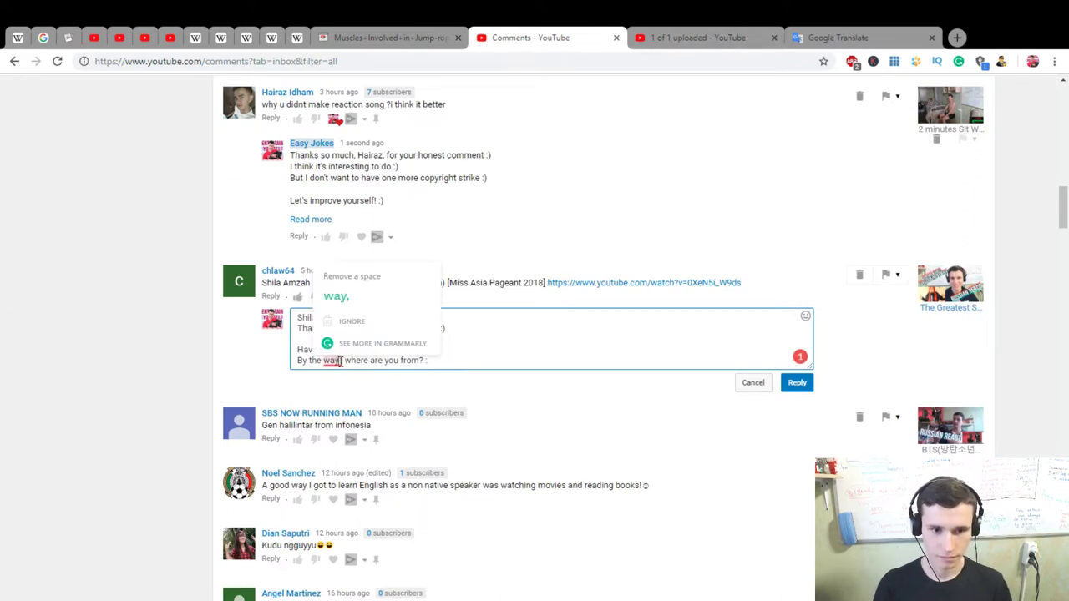
left_click(335, 295)
left_click(795, 384)
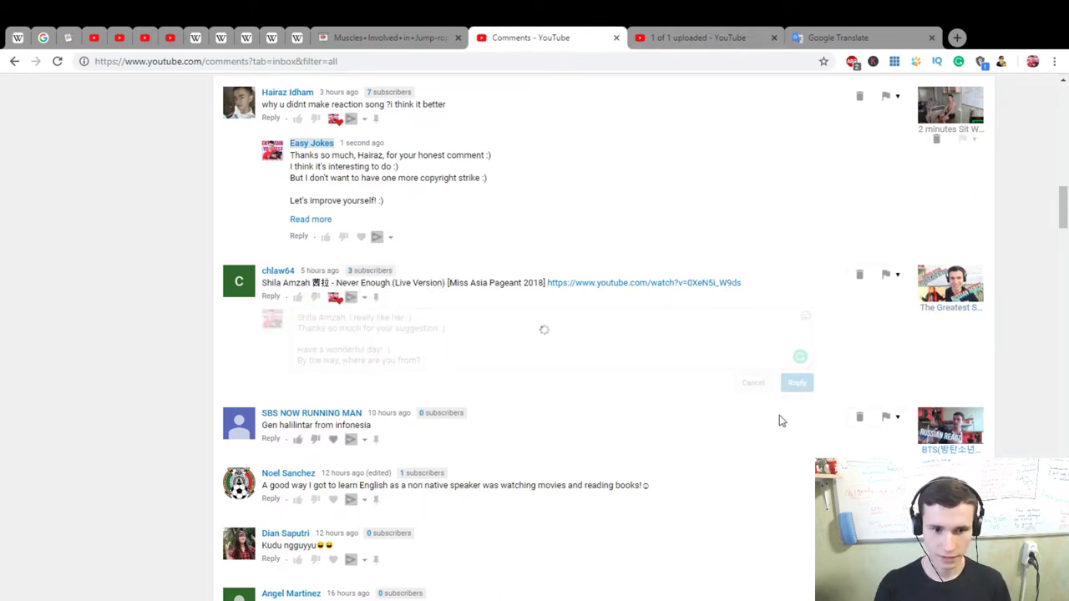
left_click(332, 452)
Step: Reply to the Indonesia comment: 'Oh, it is so nice! Do you like Indonesia? :)', a wonderful-day wish and greetings from Mother Russia
left_click(272, 453)
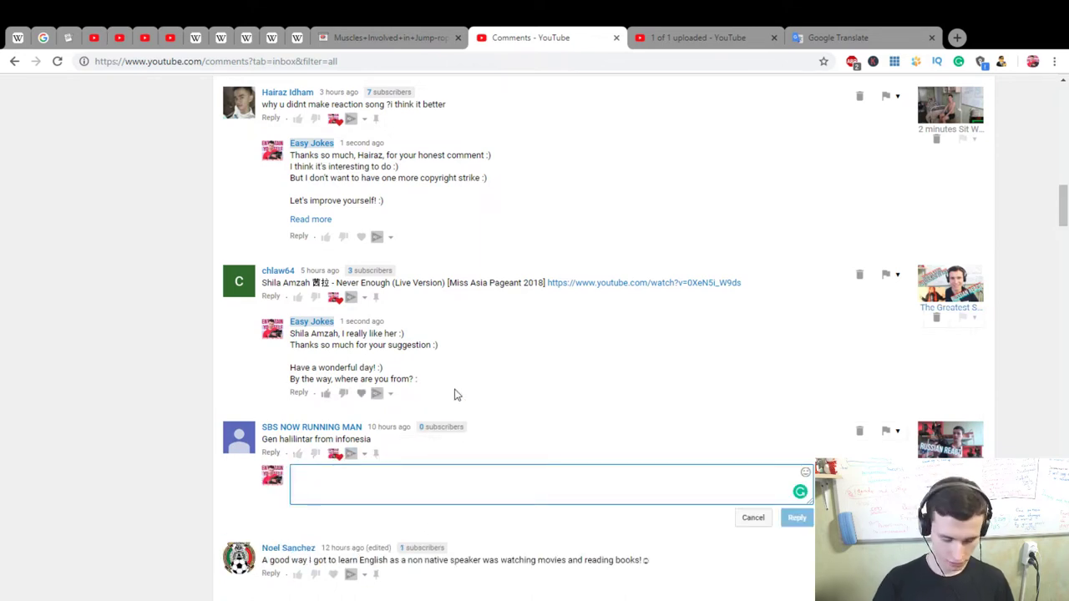
type("Oh, it i")
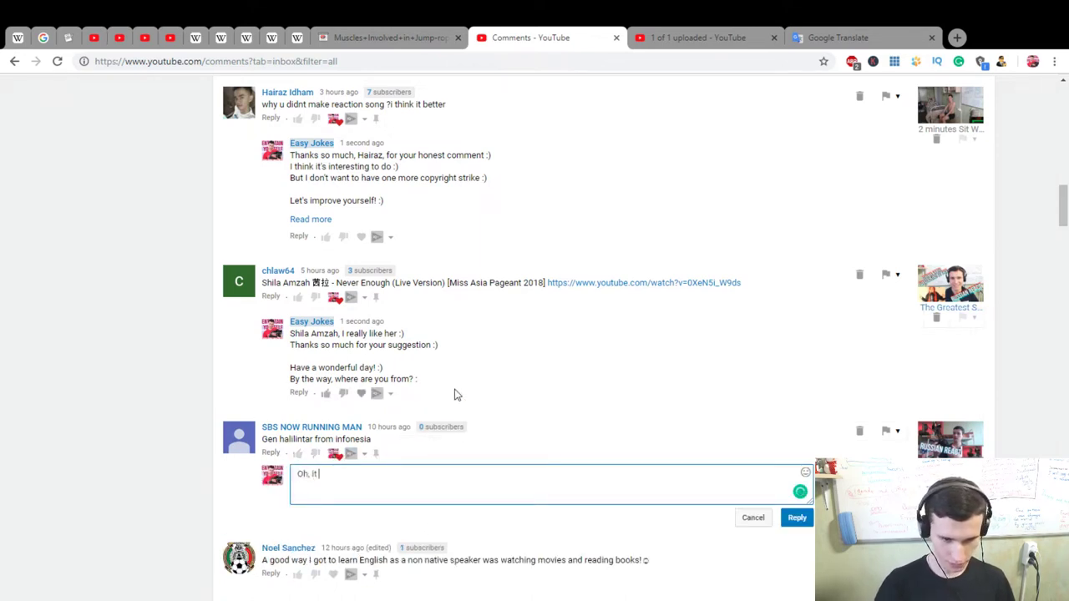
type("s so nice")
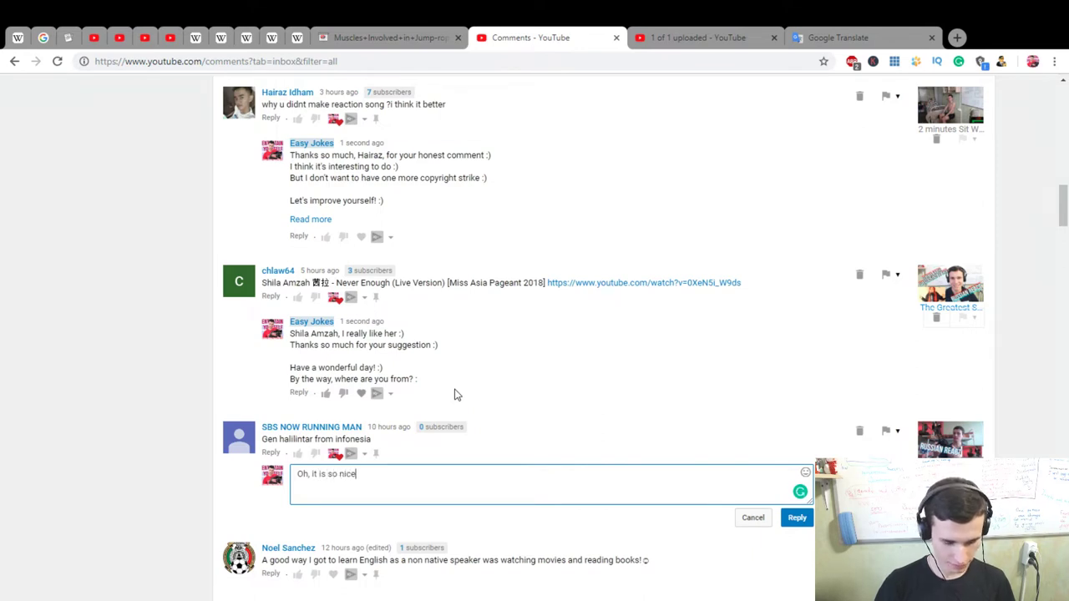
type("!")
key("Return")
type("Do you like Indonesia? :)")
key("Return")
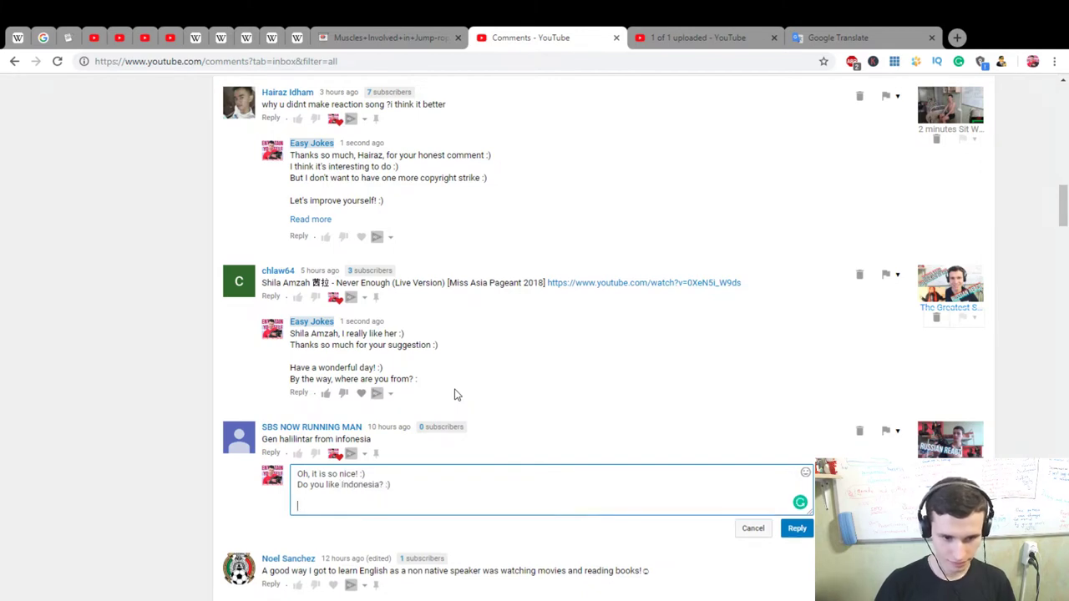
type("Have a wonderful day! :)")
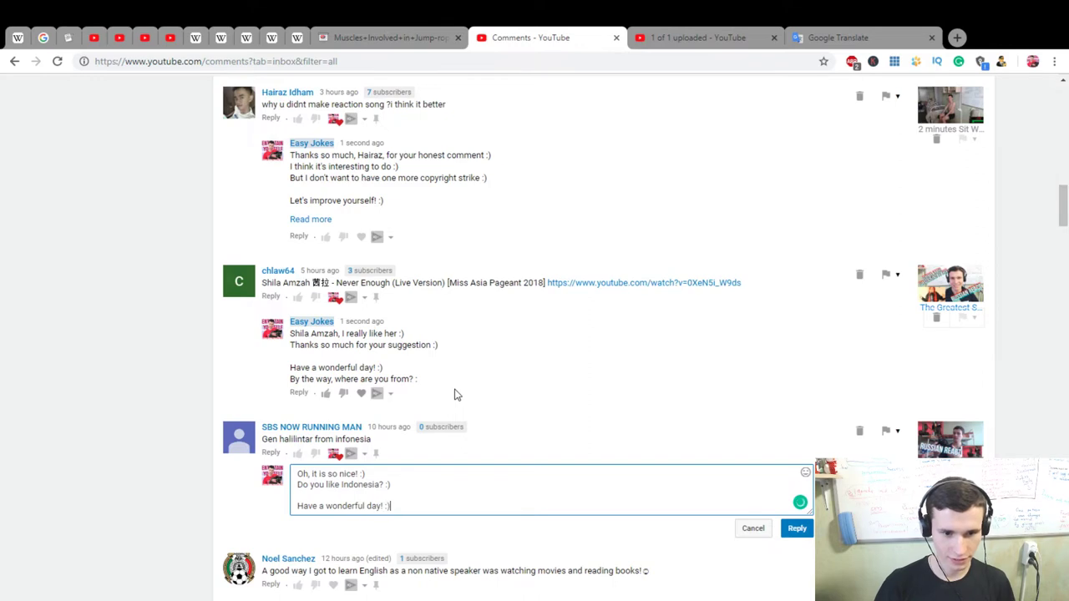
key("Return")
type("Greetings")
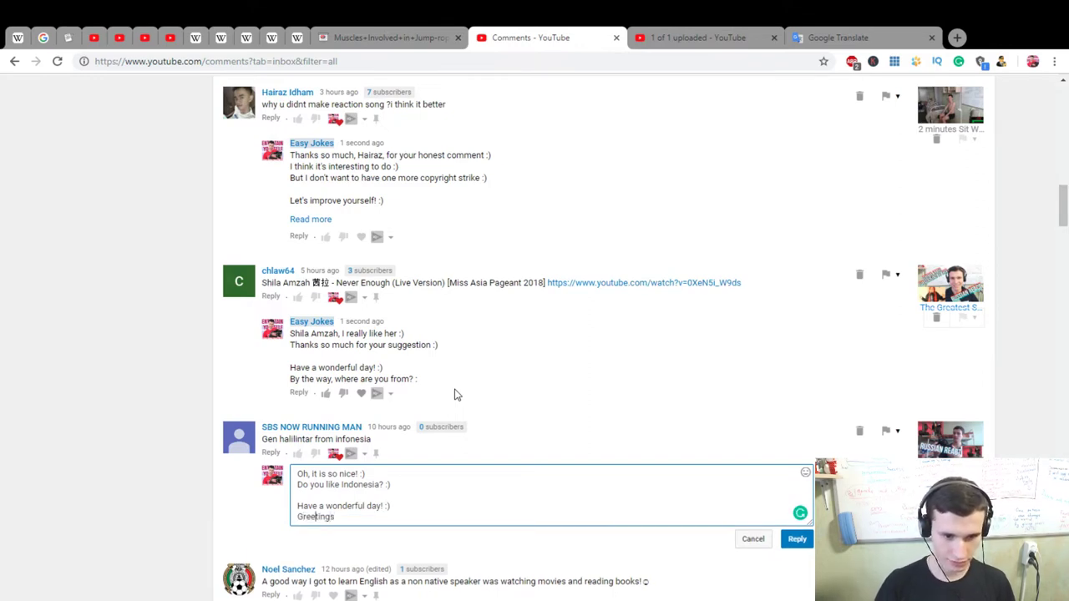
type("Pleas")
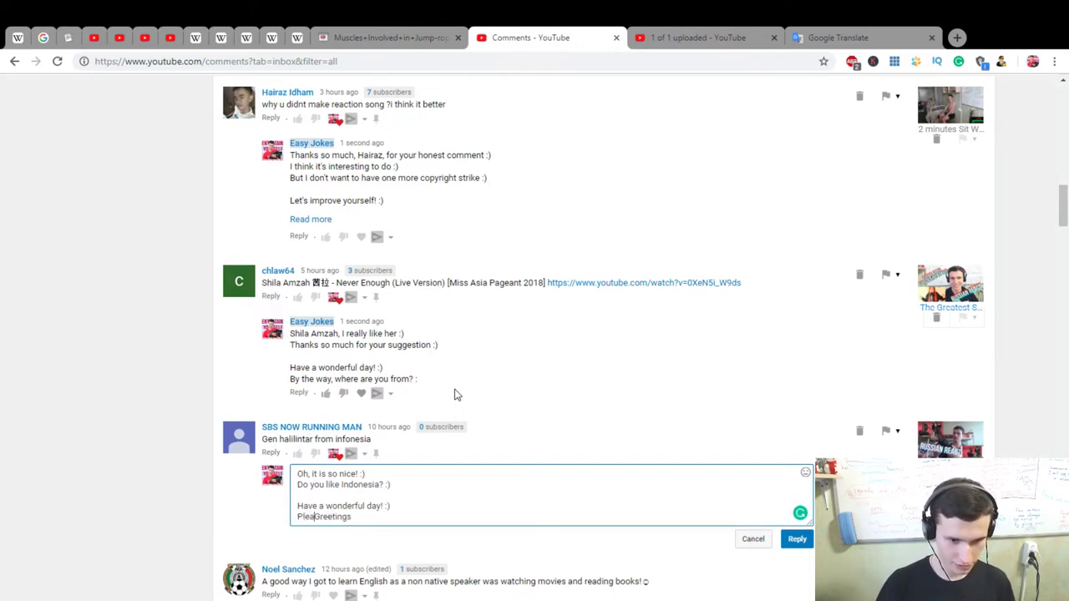
type("e")
key("BackSpace")
type("ant Greetings from Mother Russia :)")
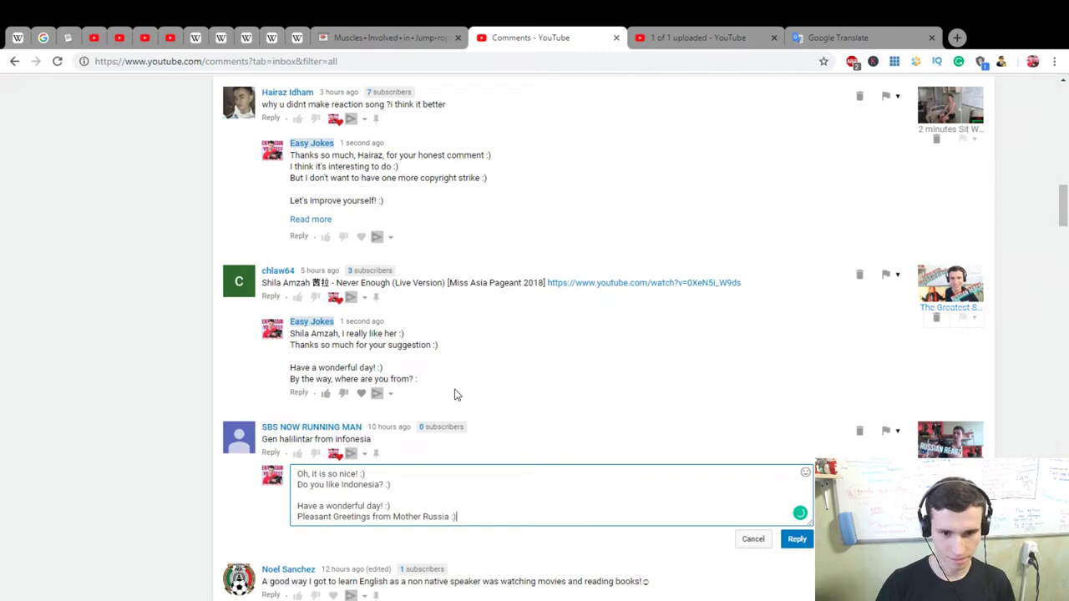
left_click(797, 539)
Step: Heart the movies-and-books comment and start a reply agreeing it's a good way to learn English
scroll(456, 378, "down", 3)
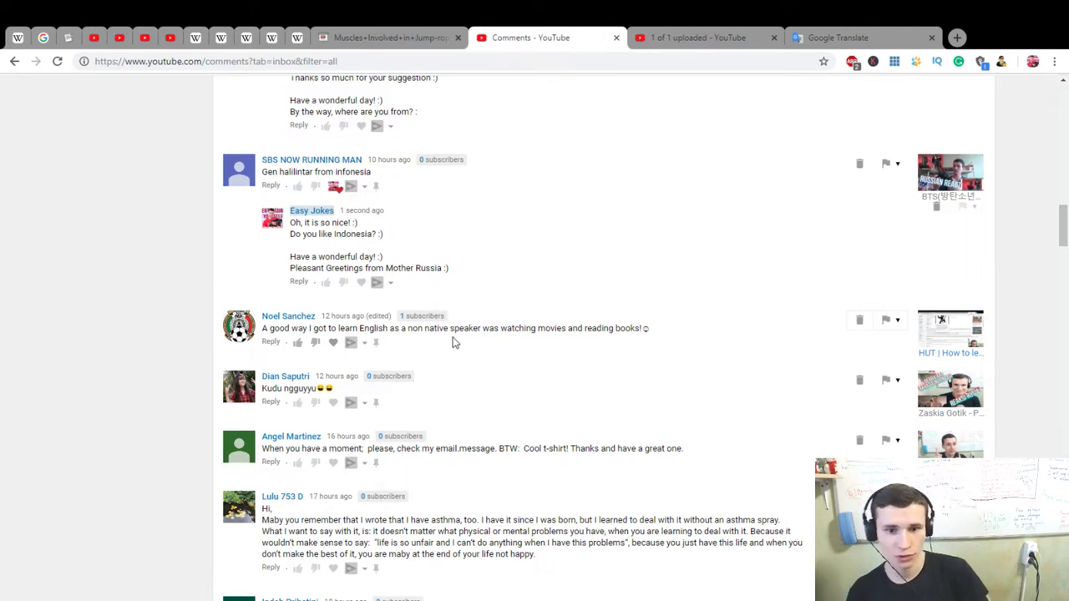
left_click(334, 343)
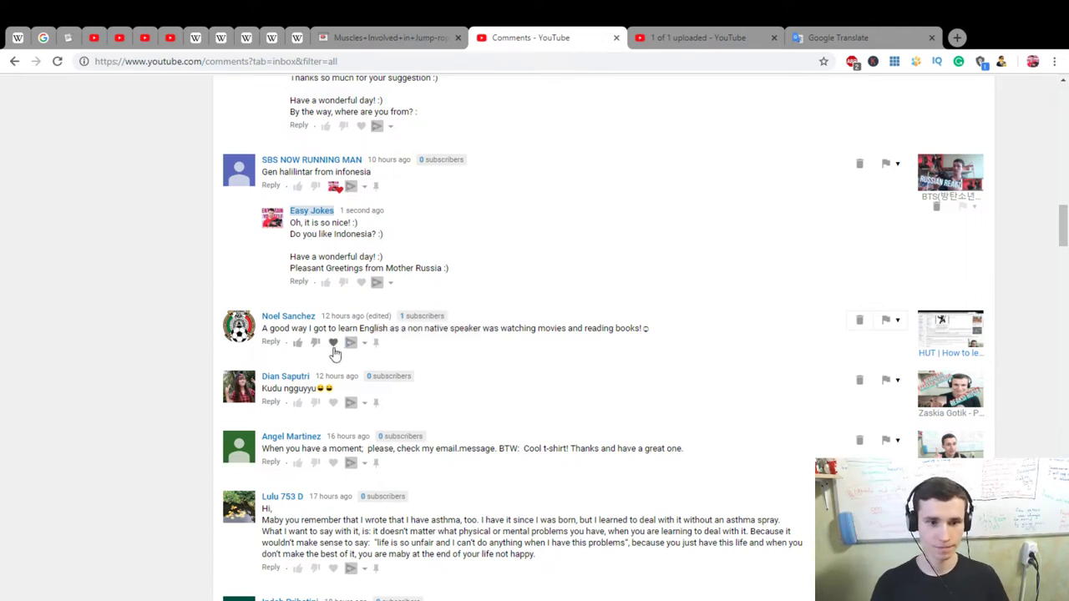
left_click(270, 342)
type("No")
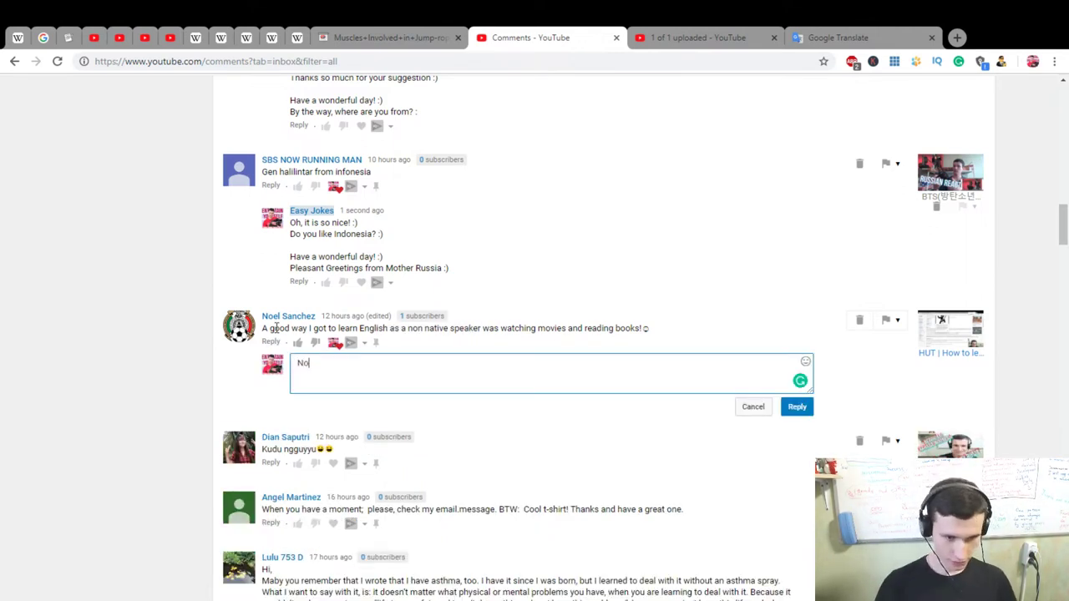
type("el, yes")
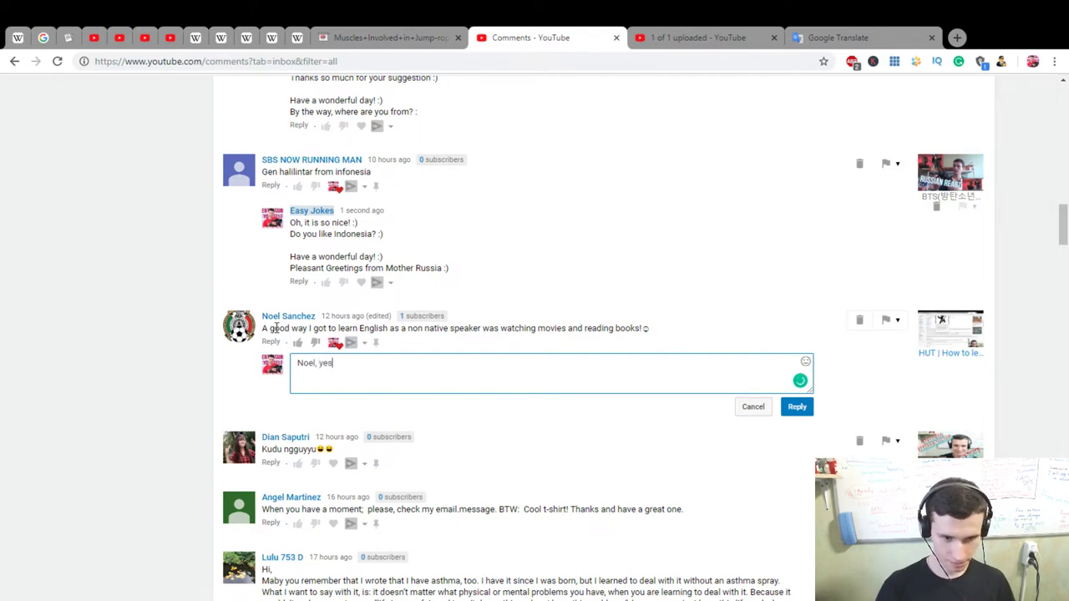
type(" :) It is good ")
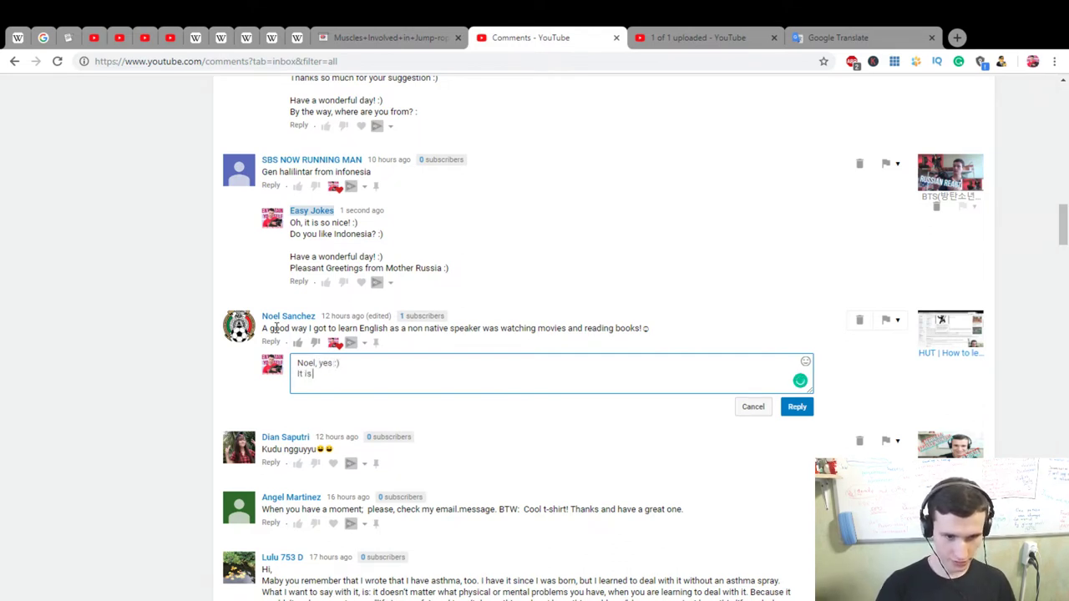
type("way t")
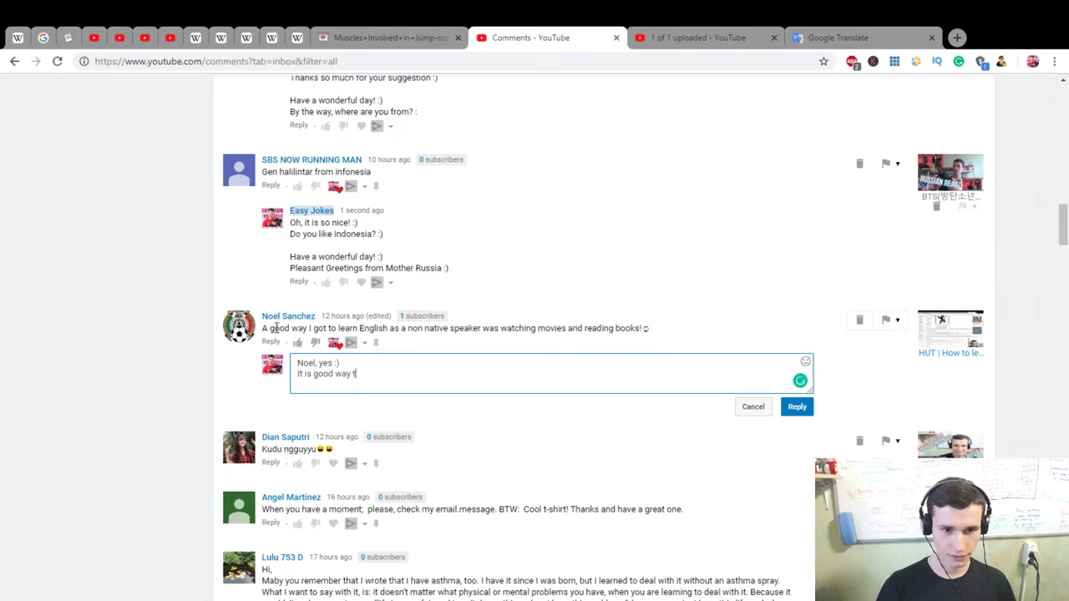
type("o learn English, I t")
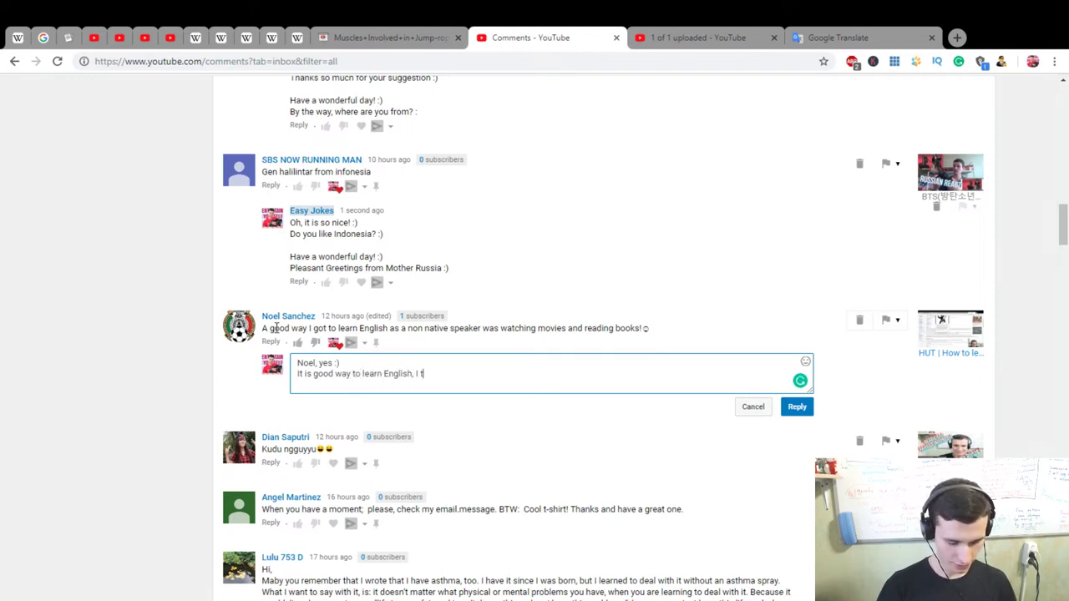
type("hink so :) ")
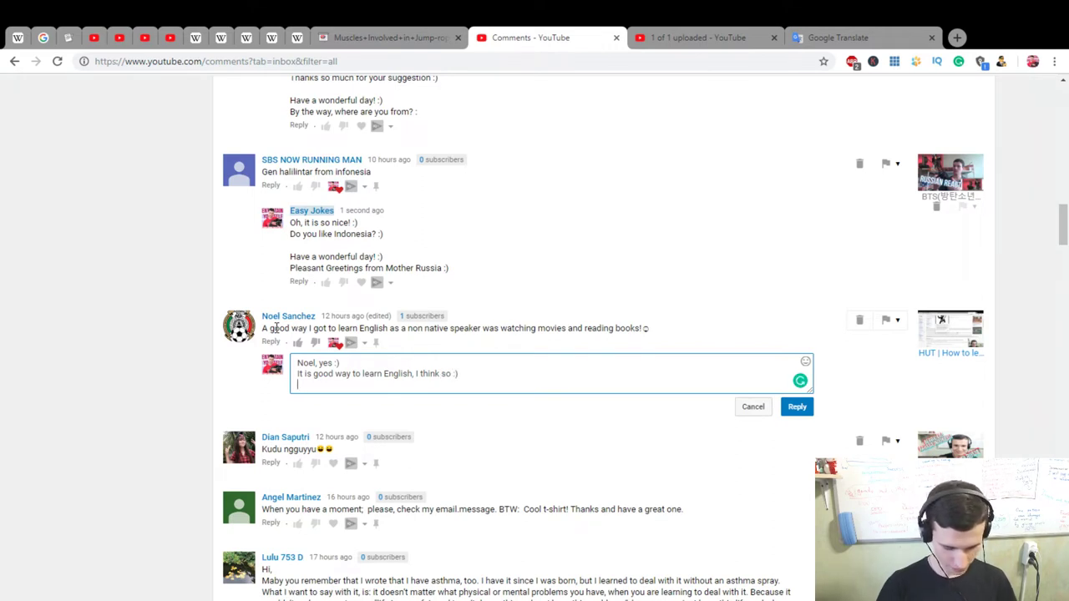
type("And b")
key("BackSpace")
key("BackSpace")
type("my roommate think so :D")
Step: Add questions about their improvements and level, then the sign-off 'Have a wonderful day! :)'
key("Return")
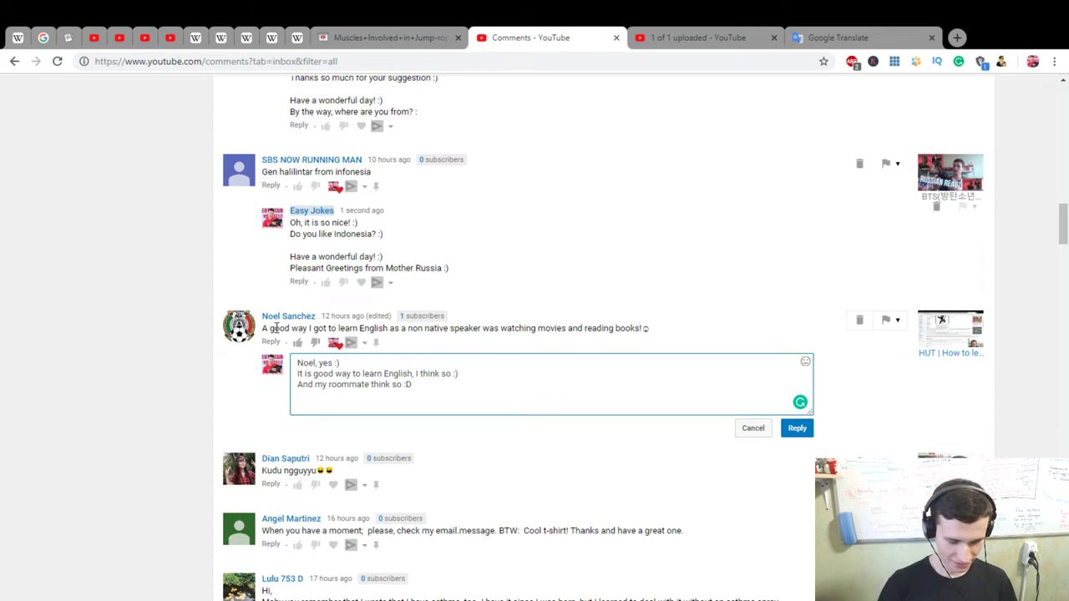
type("Ha")
key("BackSpace")
key("BackSpace")
type("about your ")
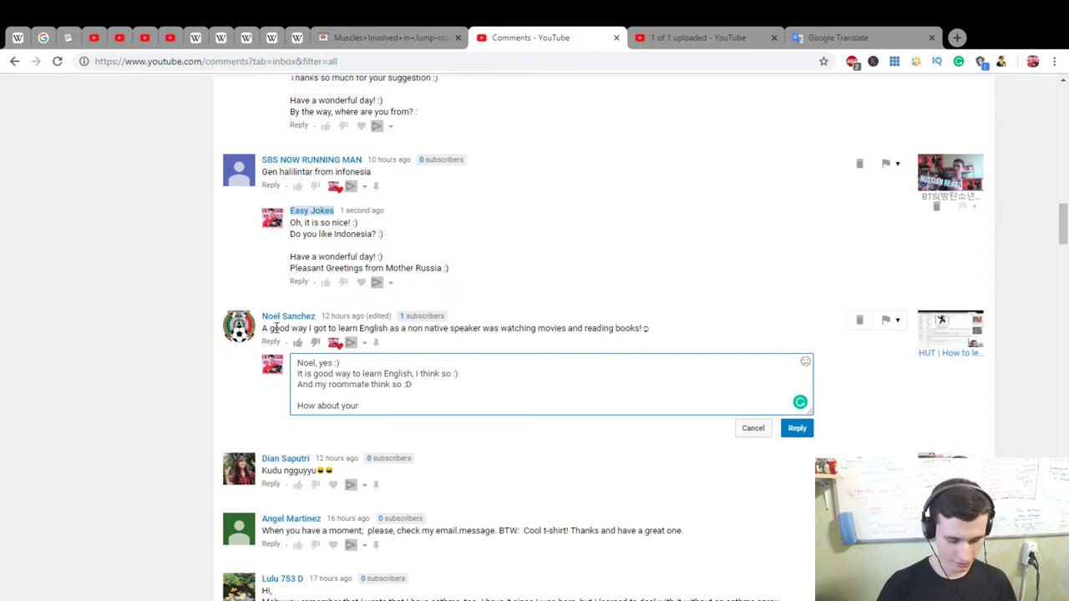
type("improvements? :)")
key("Return")
type("What is y")
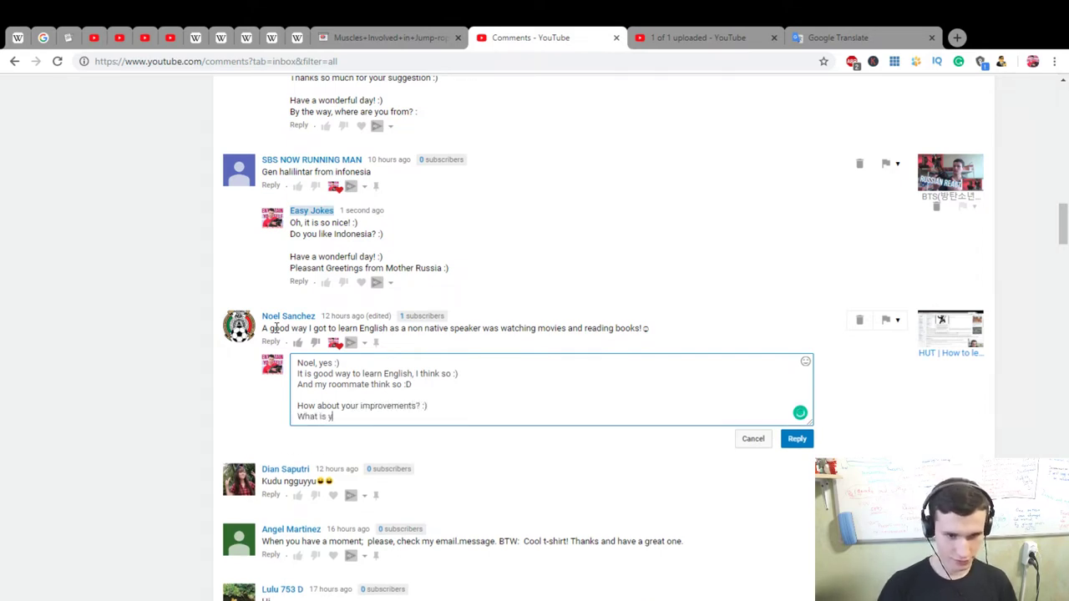
type("our level")
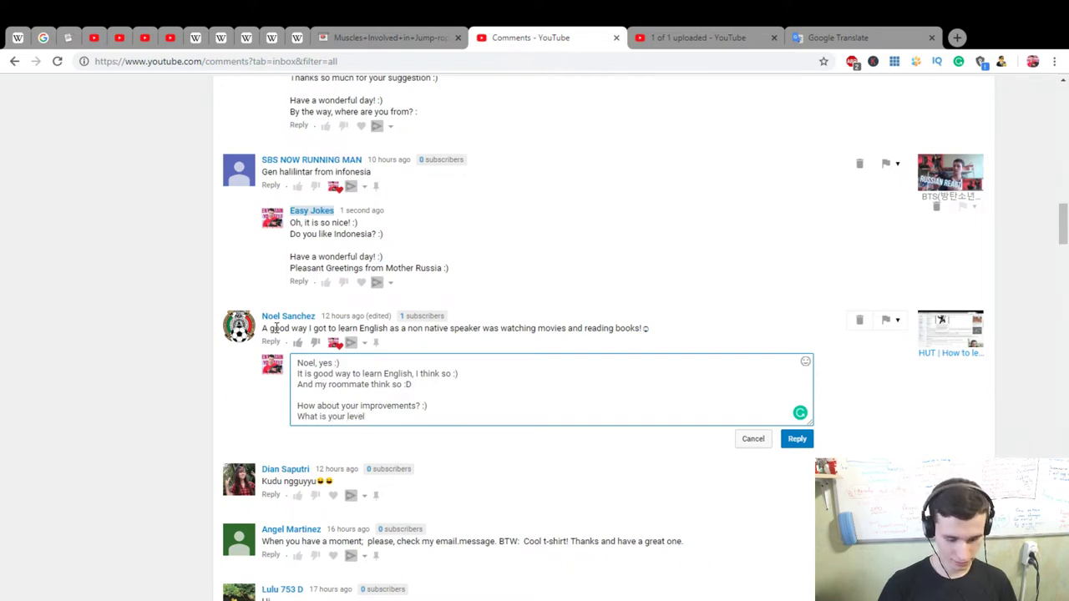
type(", you")
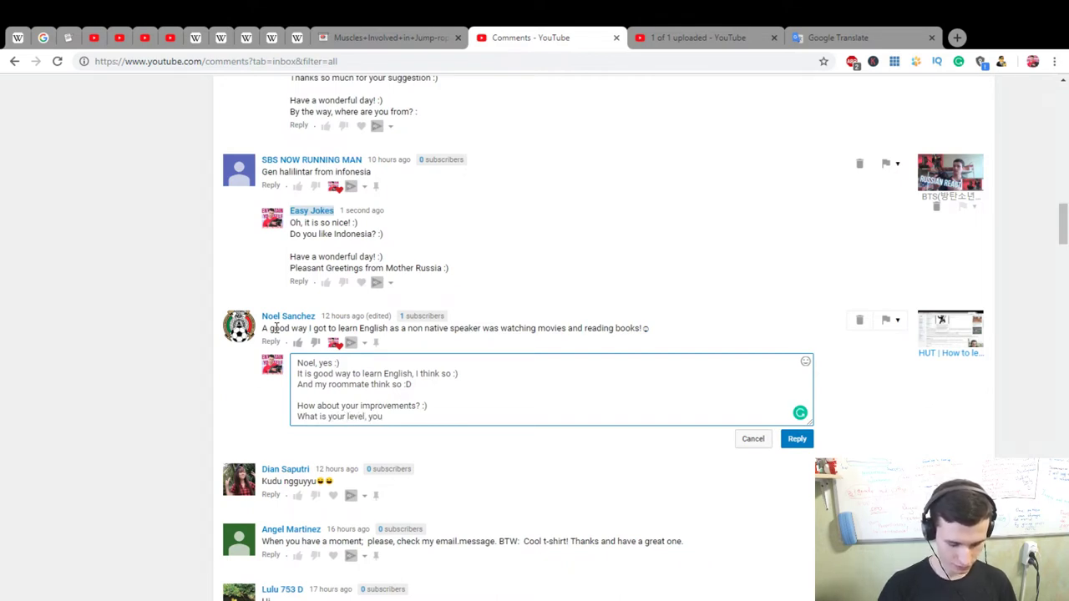
type(" guess? :)")
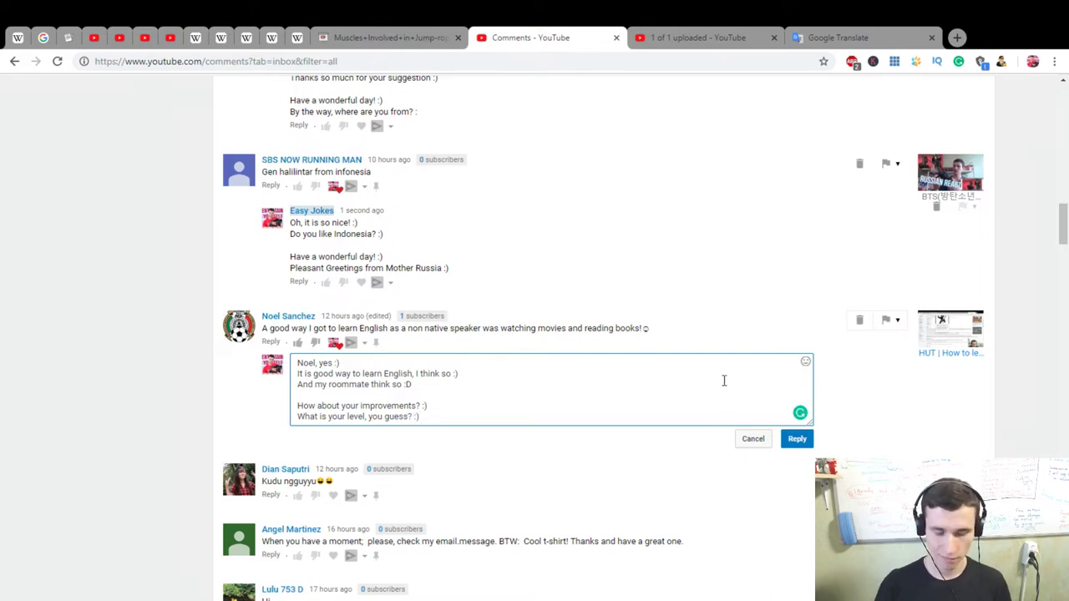
key("Return")
key("Return")
type("Have a wonderful day! :")
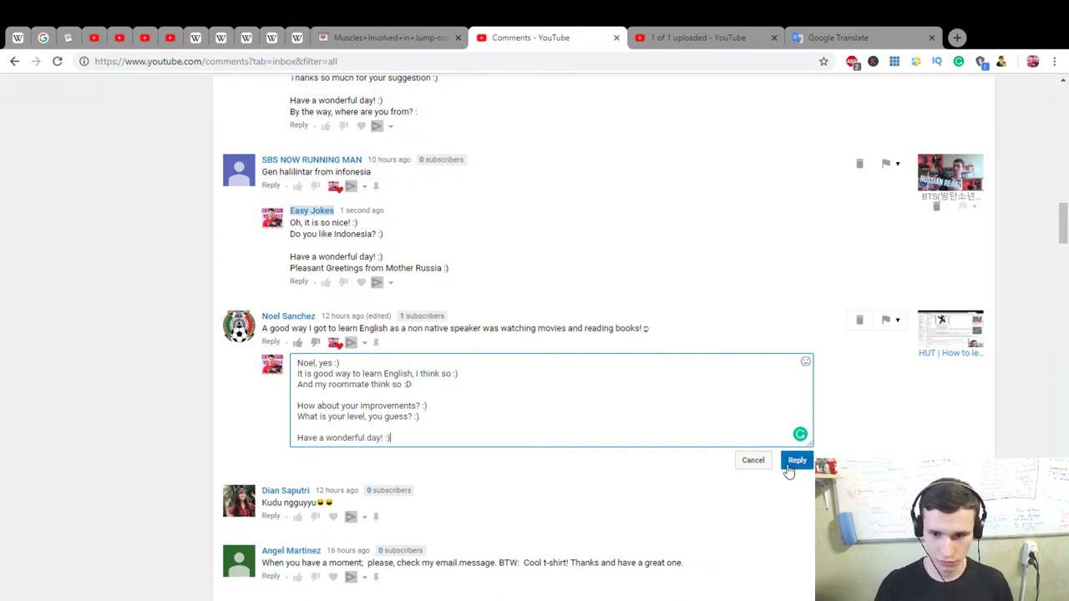
Step: Post the English-learning reply and start a 'Kudu ngguyyu' reply thanking the commenter and asking if they're Indonesian
left_click(792, 461)
scroll(492, 496, "down", 2)
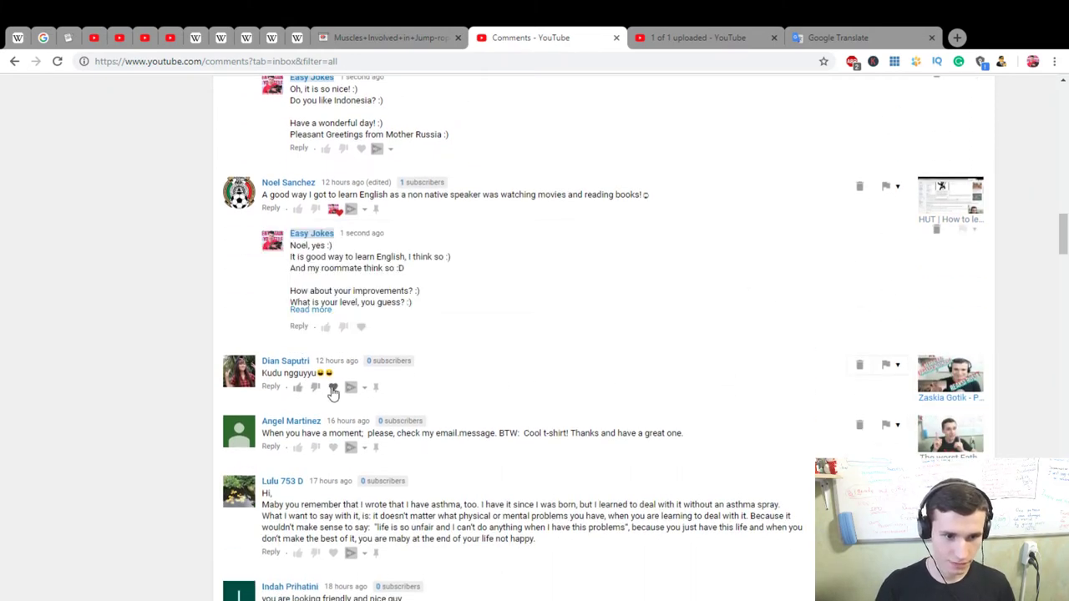
left_click(272, 386)
type("D")
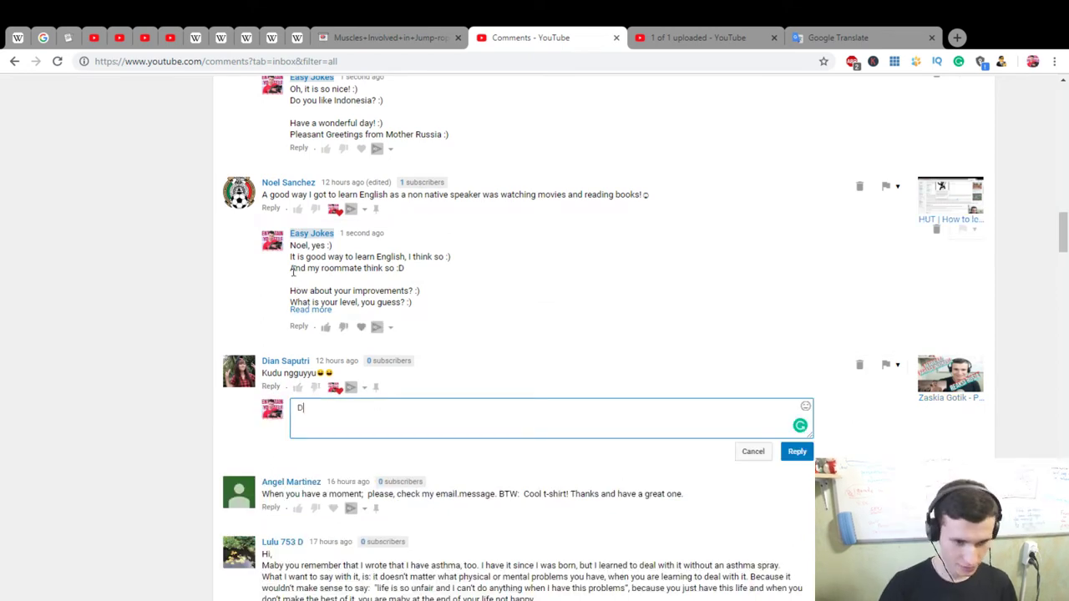
type("ian, thanks so m")
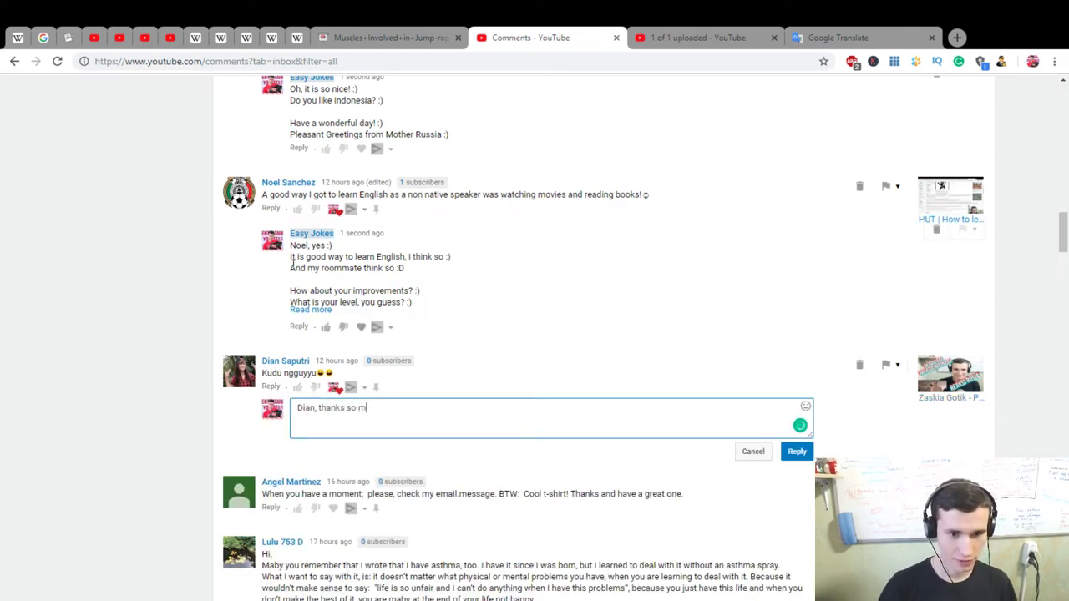
type("uch for commenting :)")
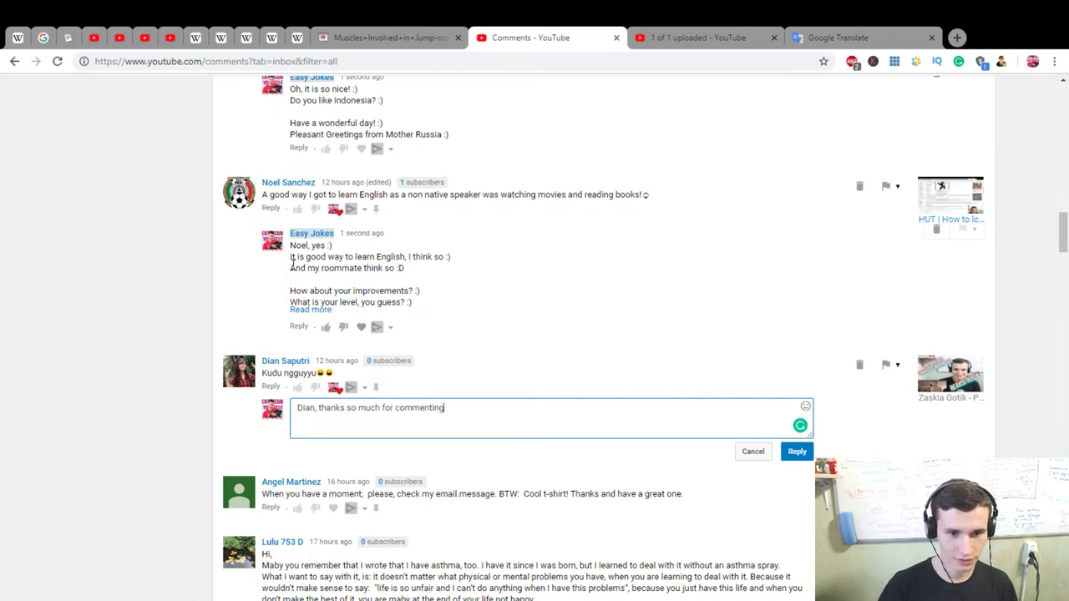
key("Return")
type("I rea")
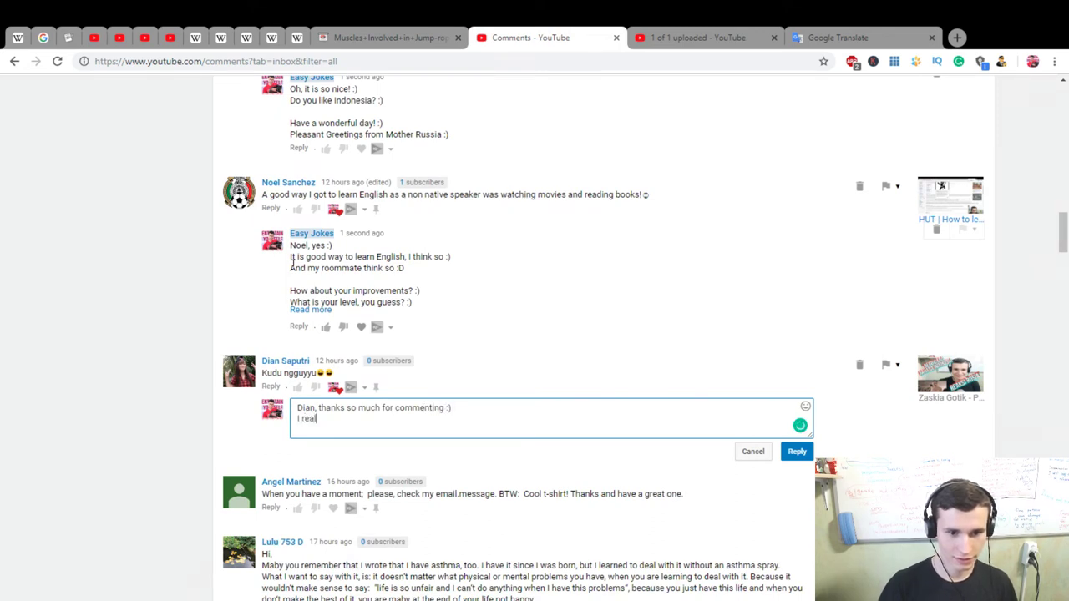
type("ly like it :) Are ")
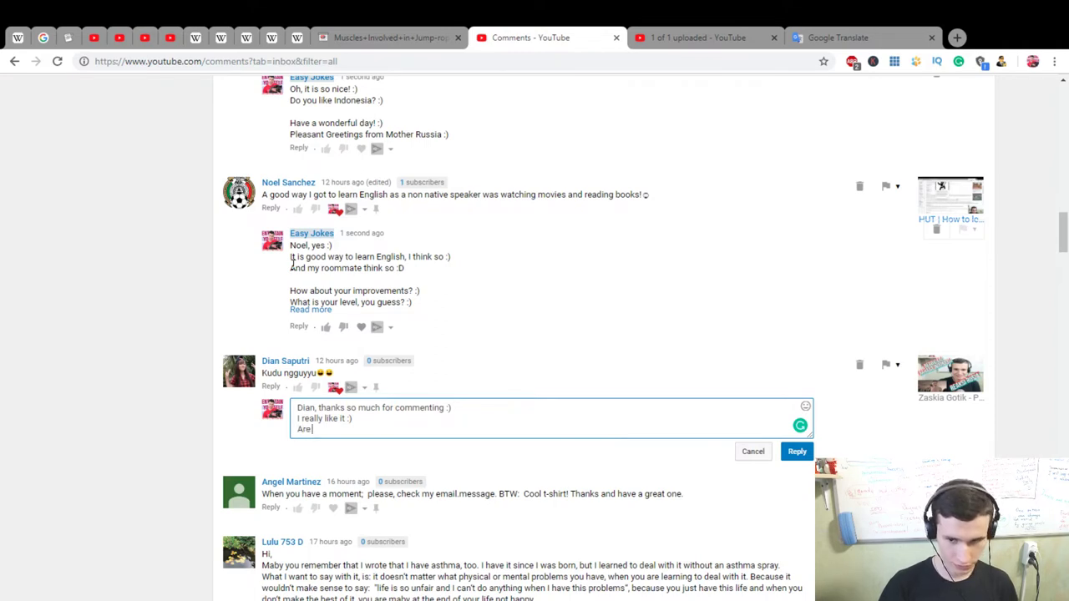
type("you Indonesian?")
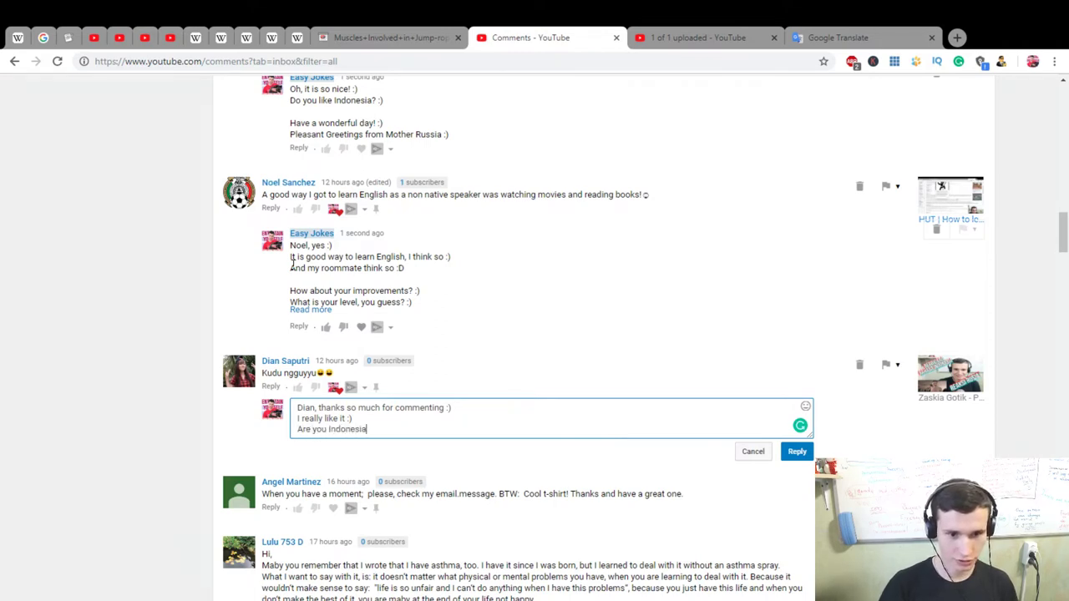
Step: Finish with 'Have a nice day! :)' and post the reply
key("Return")
key("Return")
type("Have a nice day! :)")
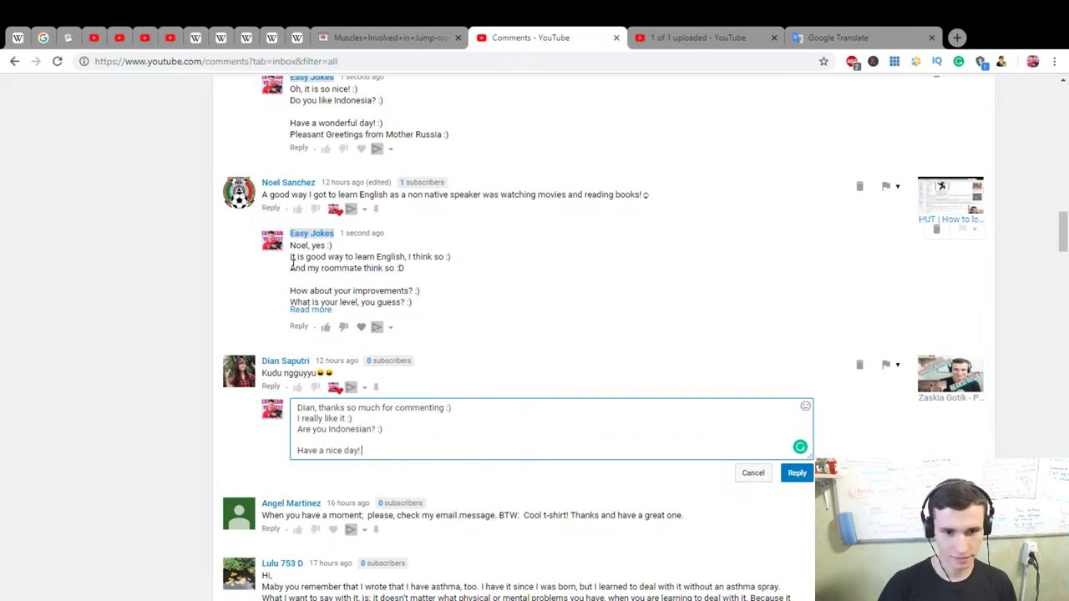
left_click(797, 473)
scroll(359, 375, "down", 3)
Step: Heart the check-my-email comment and draft a reply thanking them for the email, ending 'Have a wonderful time! :)'
left_click(333, 343)
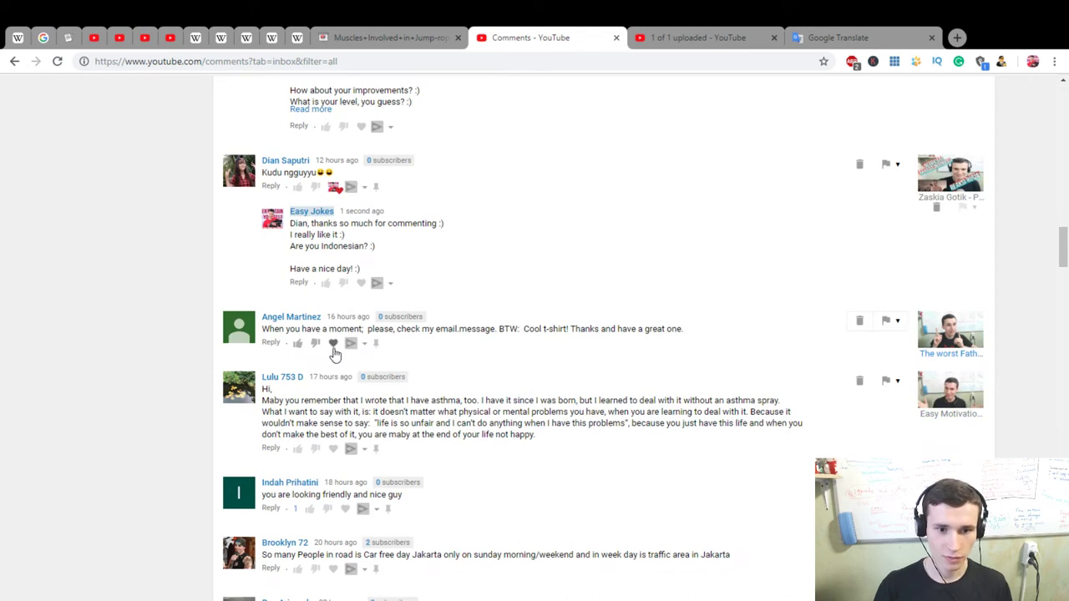
left_click(270, 343)
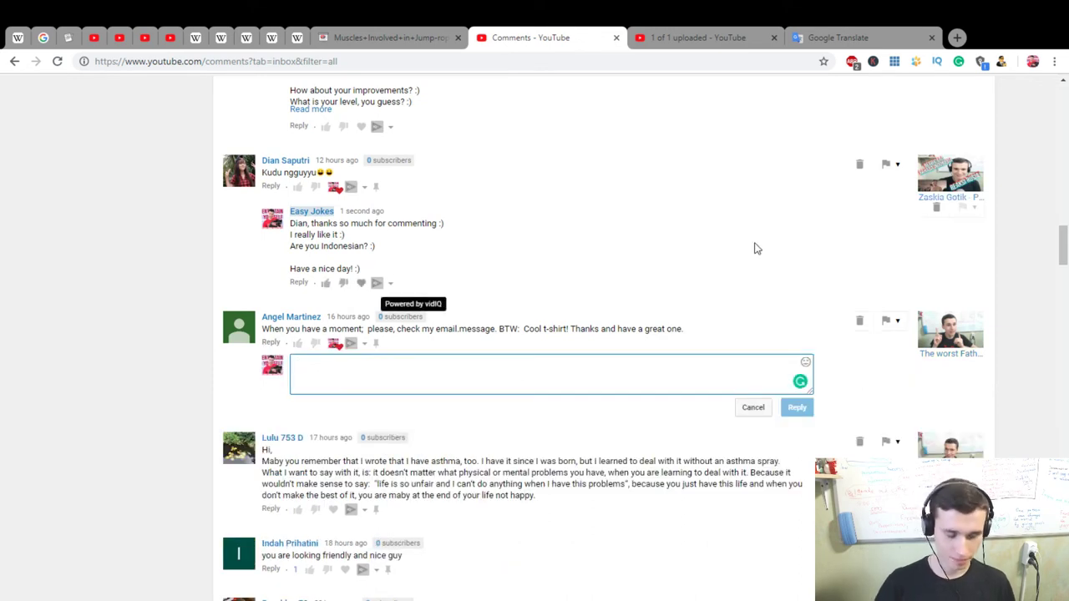
type("Angel, than")
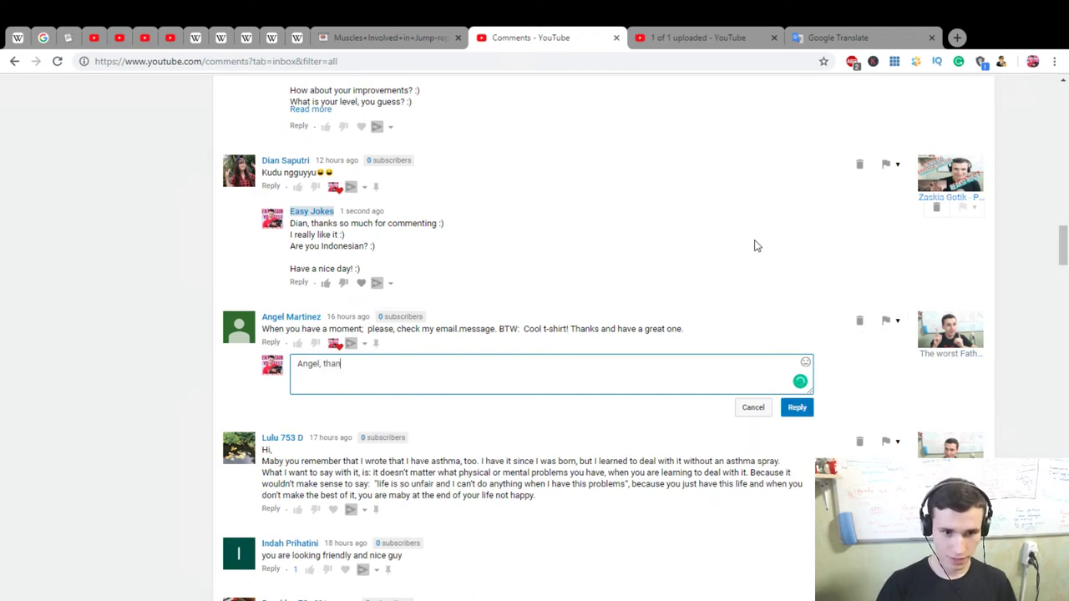
type("ks so much for ")
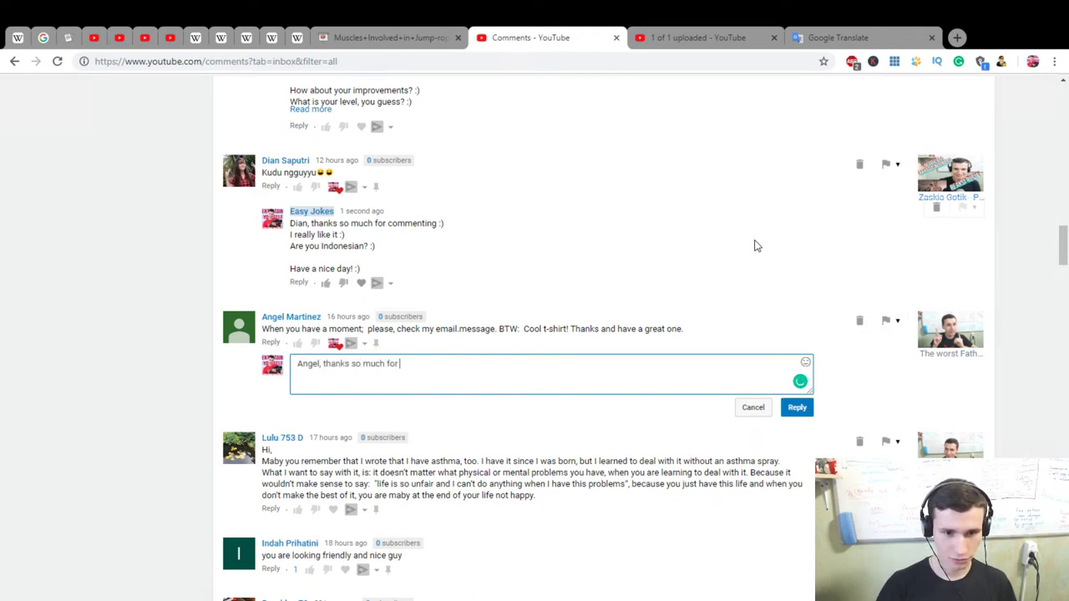
type("yoema")
type(":)")
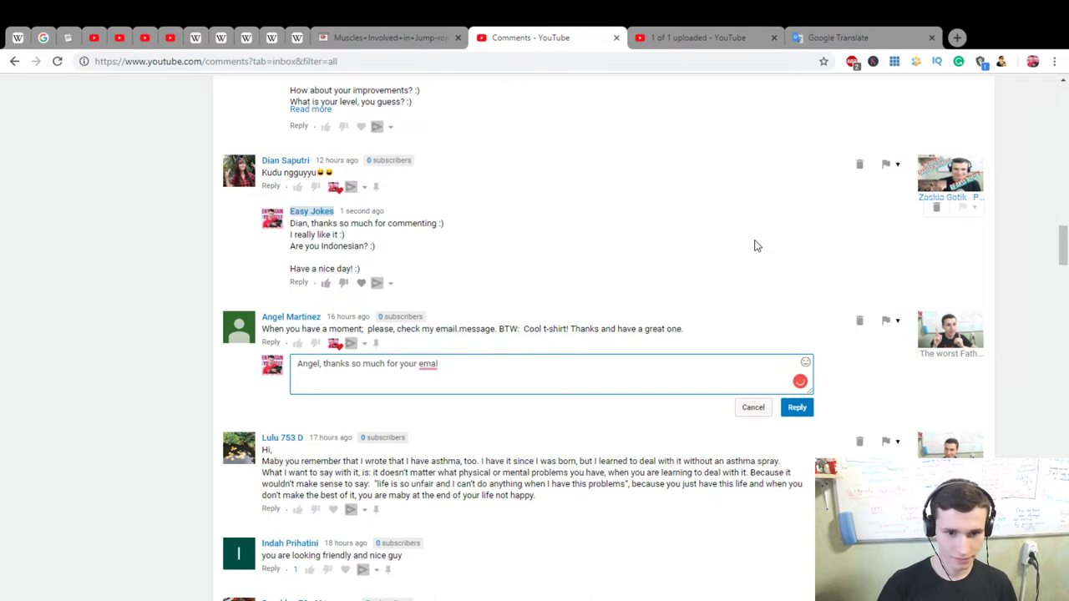
type("l messa")
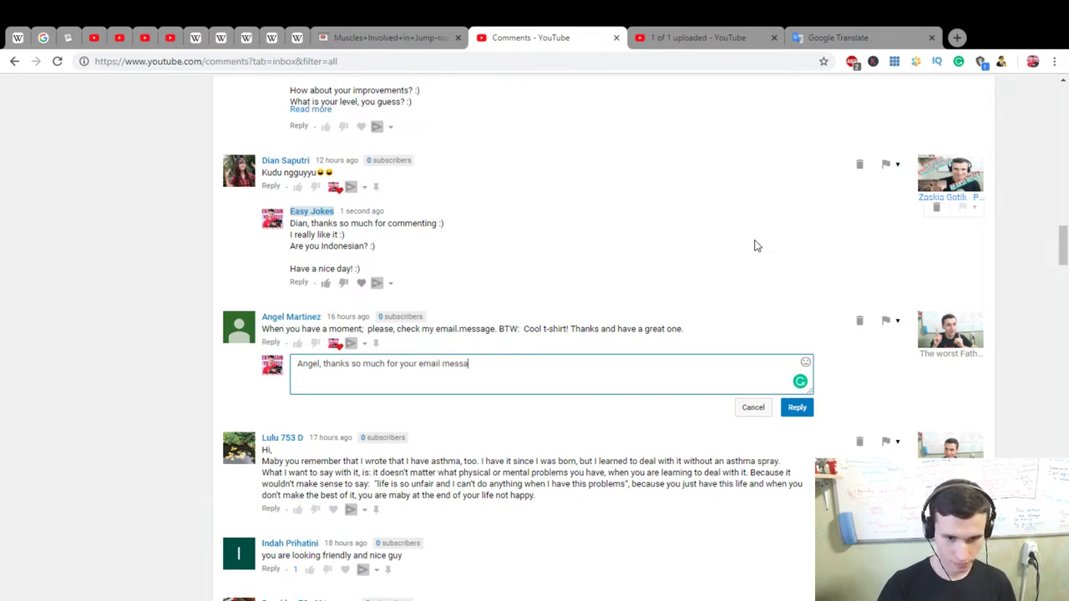
type("ge")
type("I")
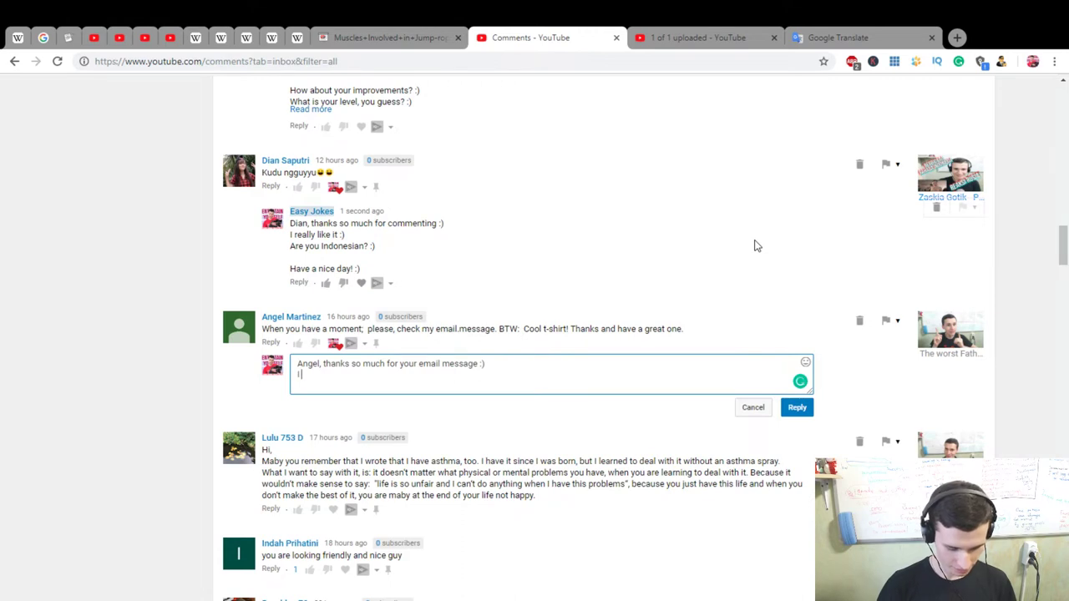
type(" read it")
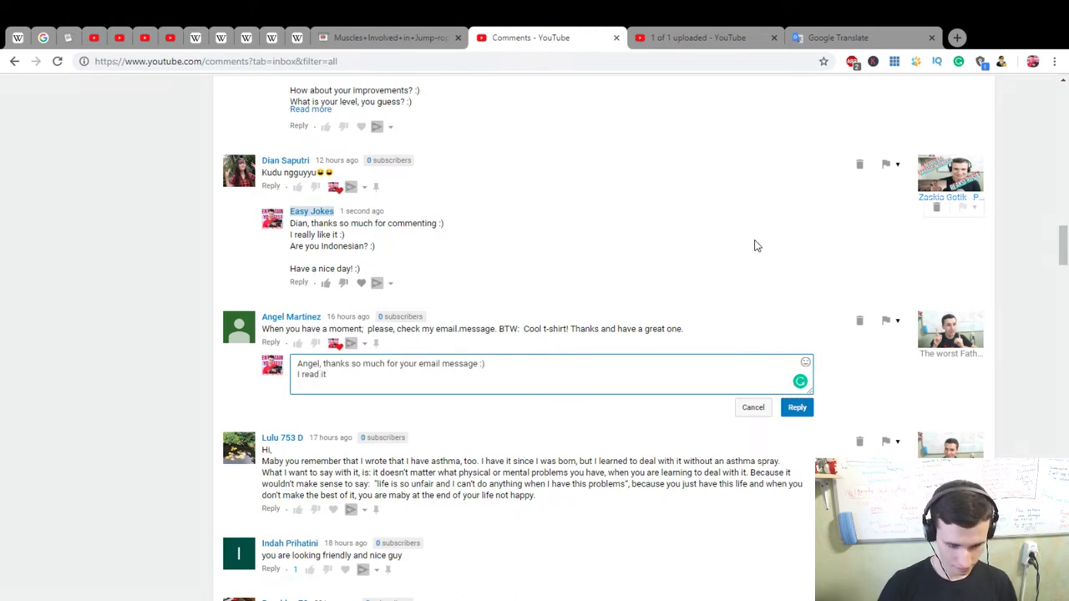
type(". And")
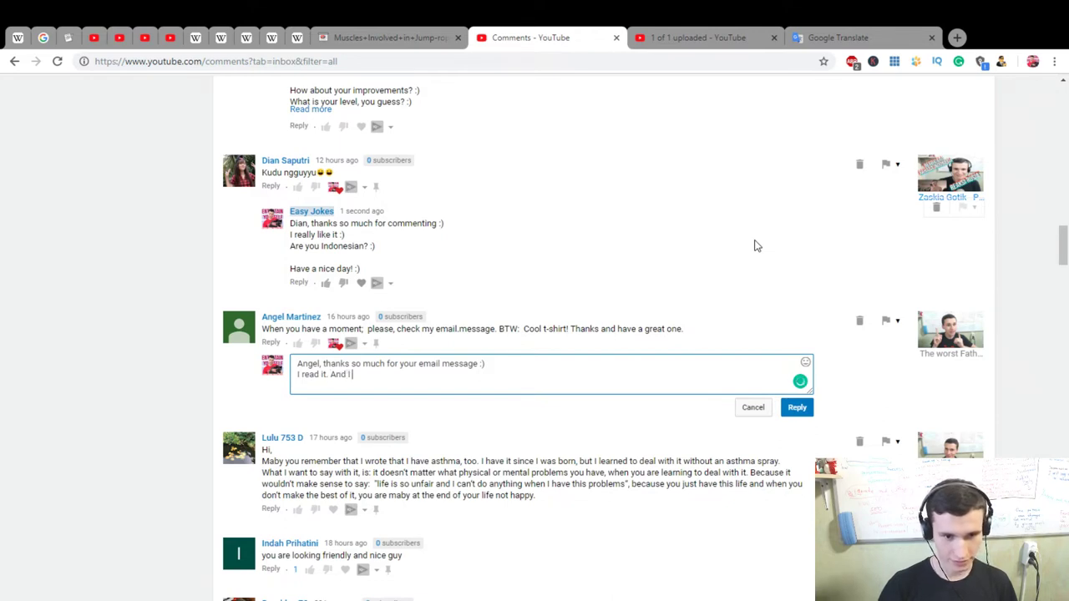
type("i")
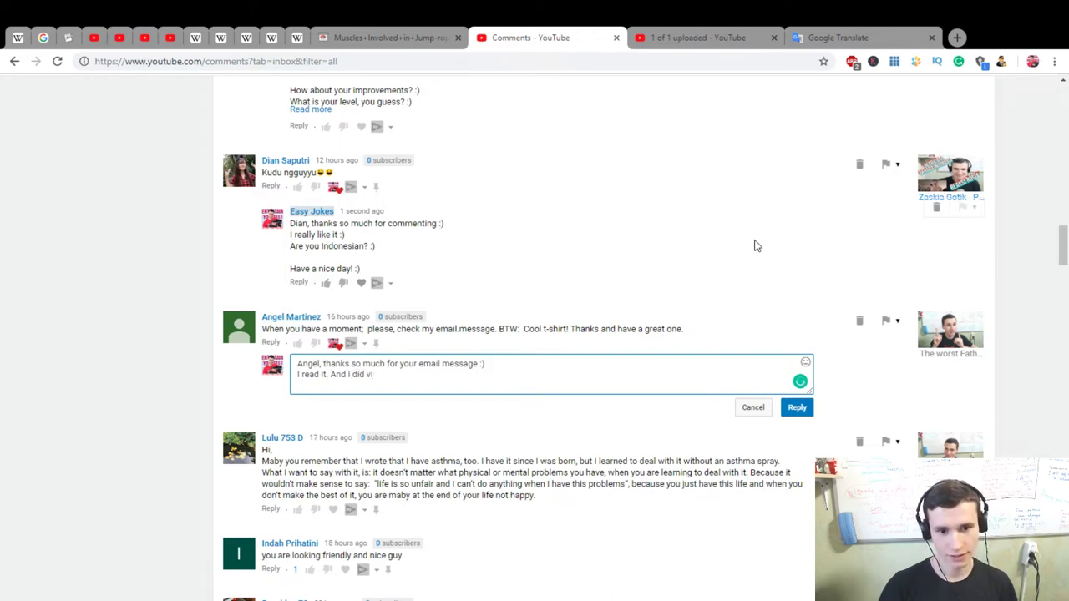
type("de about it :)")
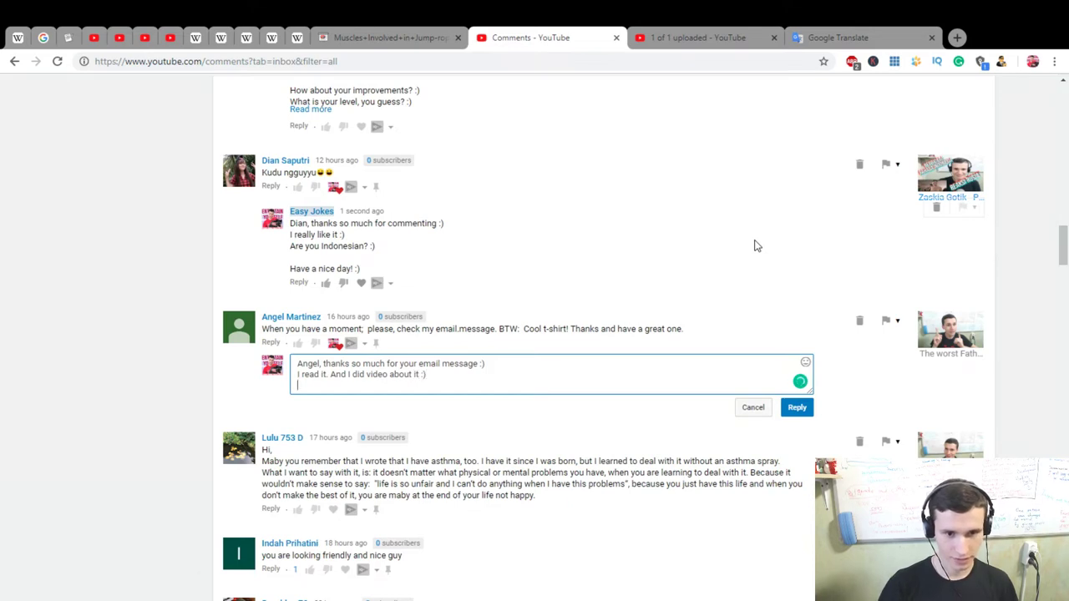
key("Return")
type("Have a wonderful ")
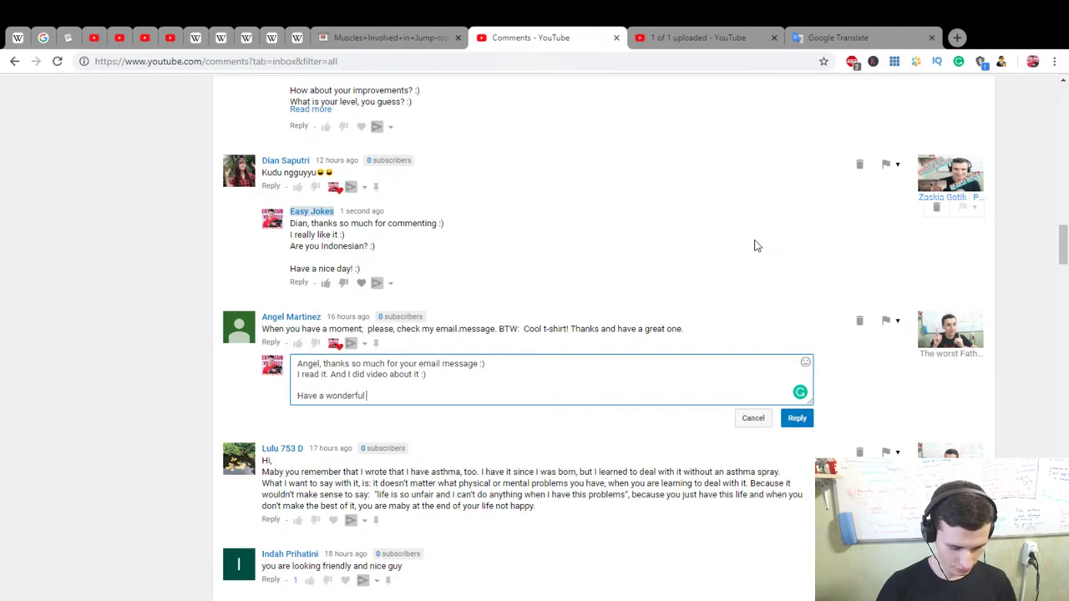
type("time! :)")
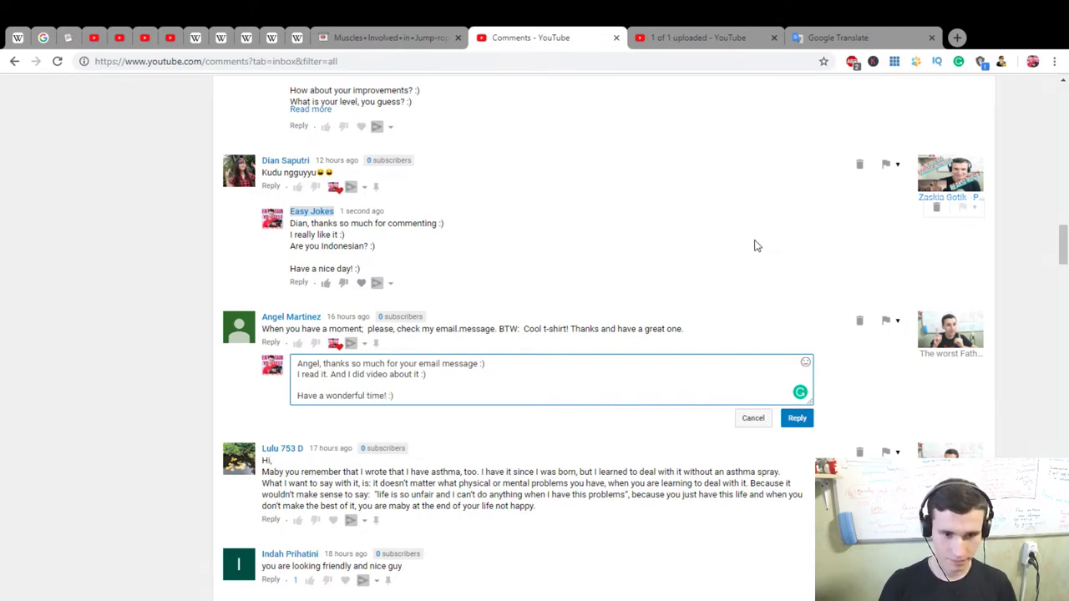
Step: Post the email reply and heart the long asthma comment
left_click(793, 420)
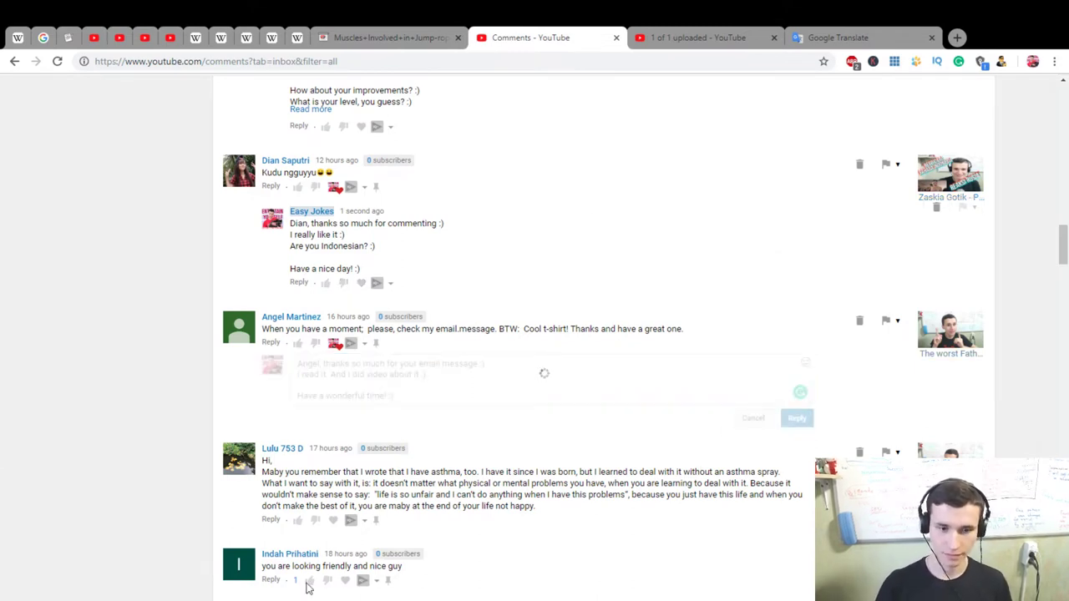
scroll(292, 474, "down", 1)
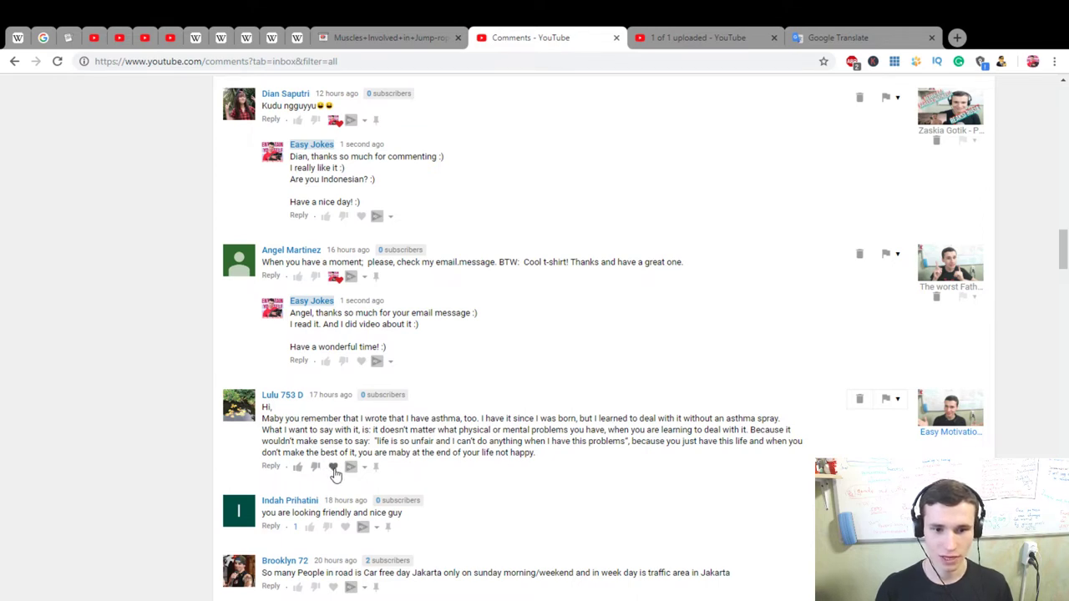
left_click(334, 467)
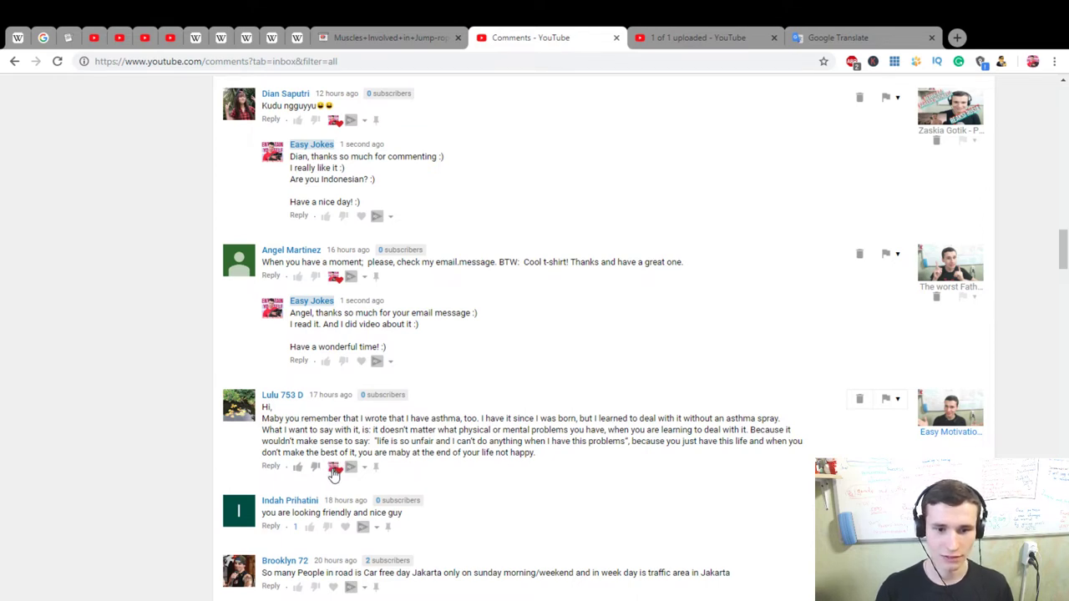
Step: Start the asthma reply with 'you are so right :)' and 'I absolutely agree with you :)'
left_click(272, 467)
type("Lucy, yo")
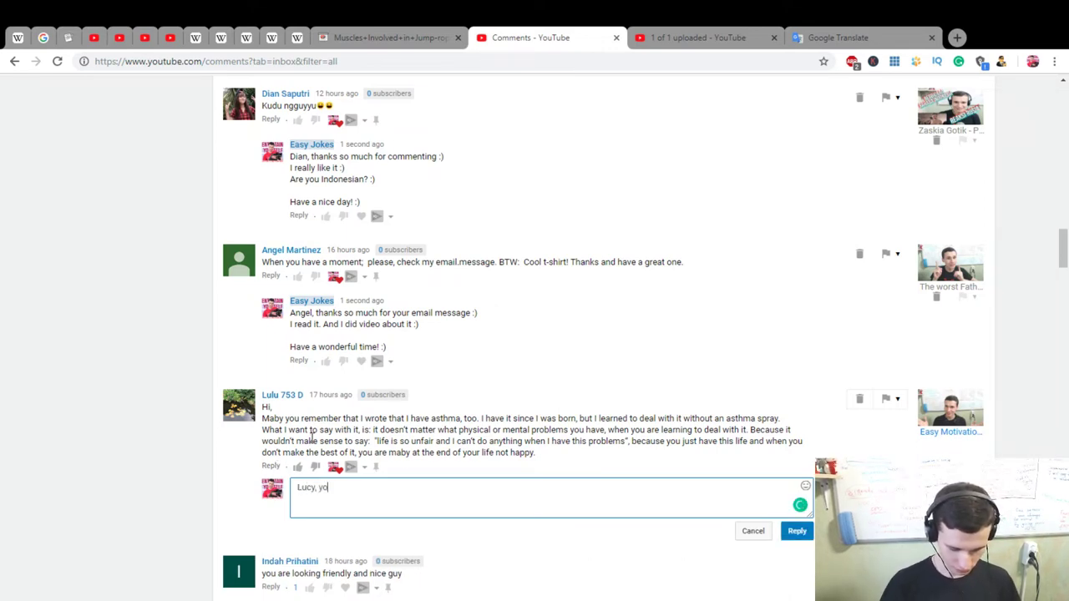
type("u are so ri")
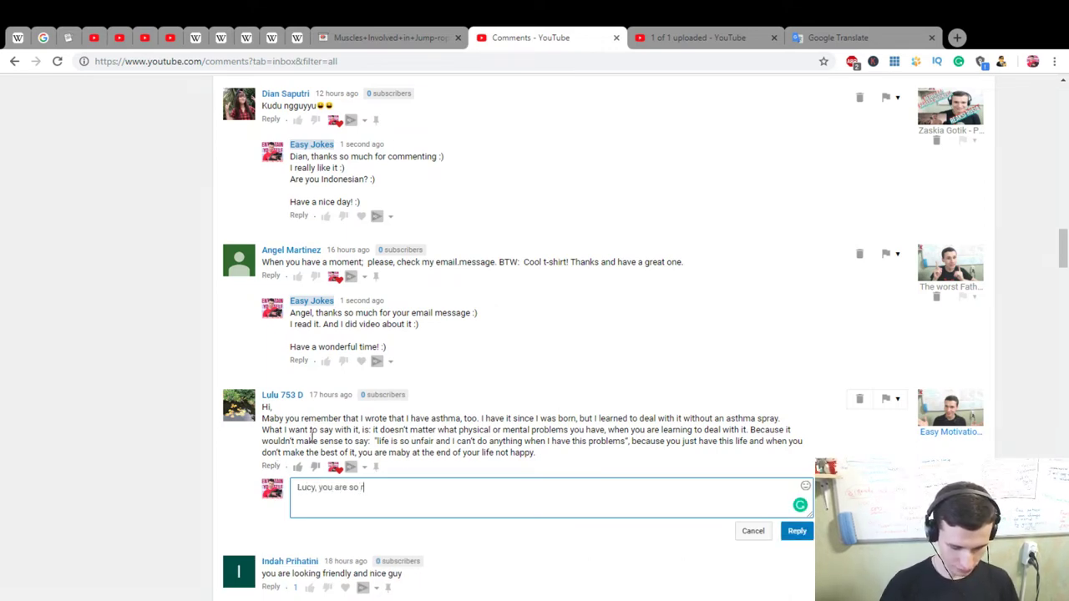
type("ght :)")
key("Return")
type("I abso")
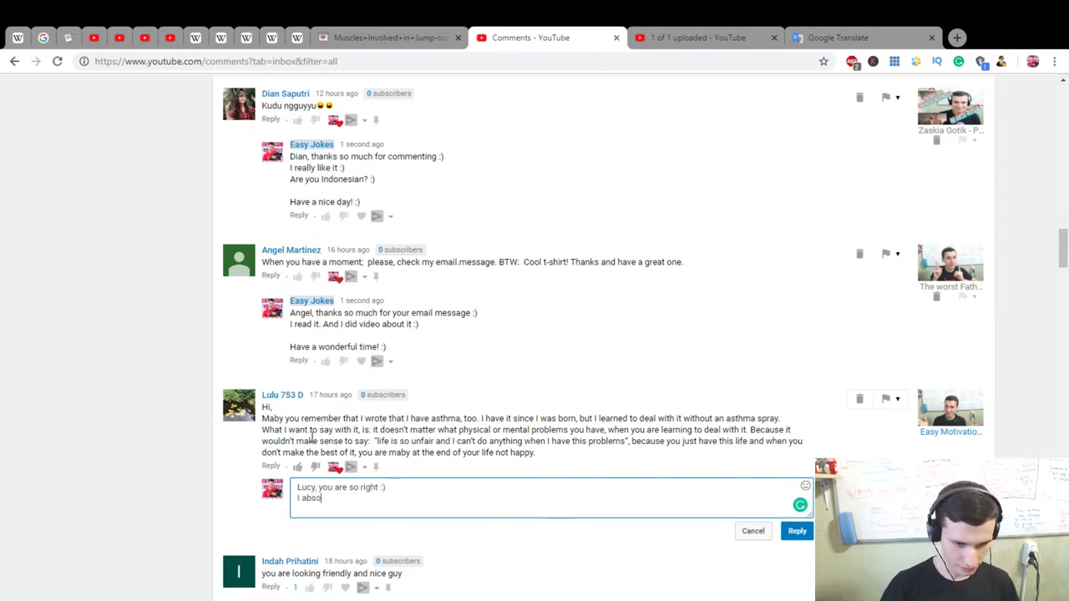
type("lutely a")
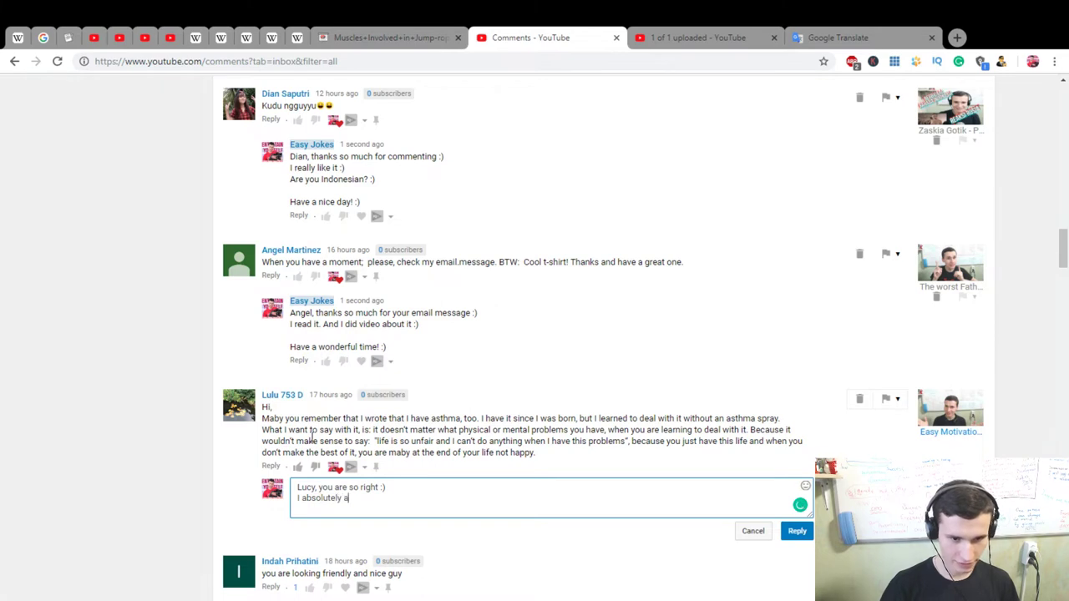
type("gree with you :)")
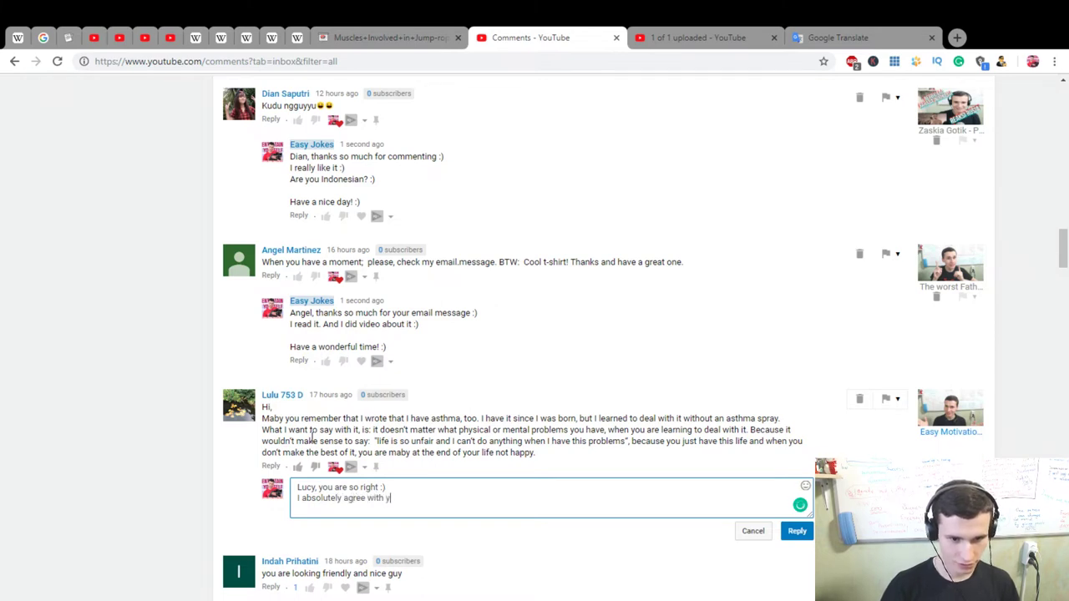
Step: Look up 'absolutely' in Google Translate and copy the synonym 'entirely'
left_click(835, 38)
key("ctrl+a")
type("absolute")
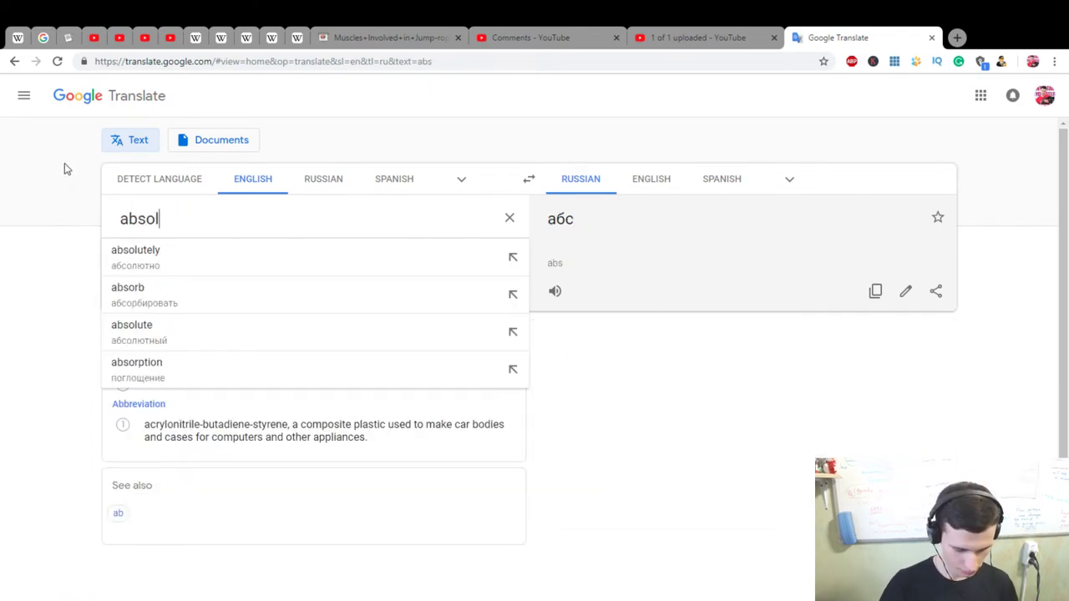
type("ly")
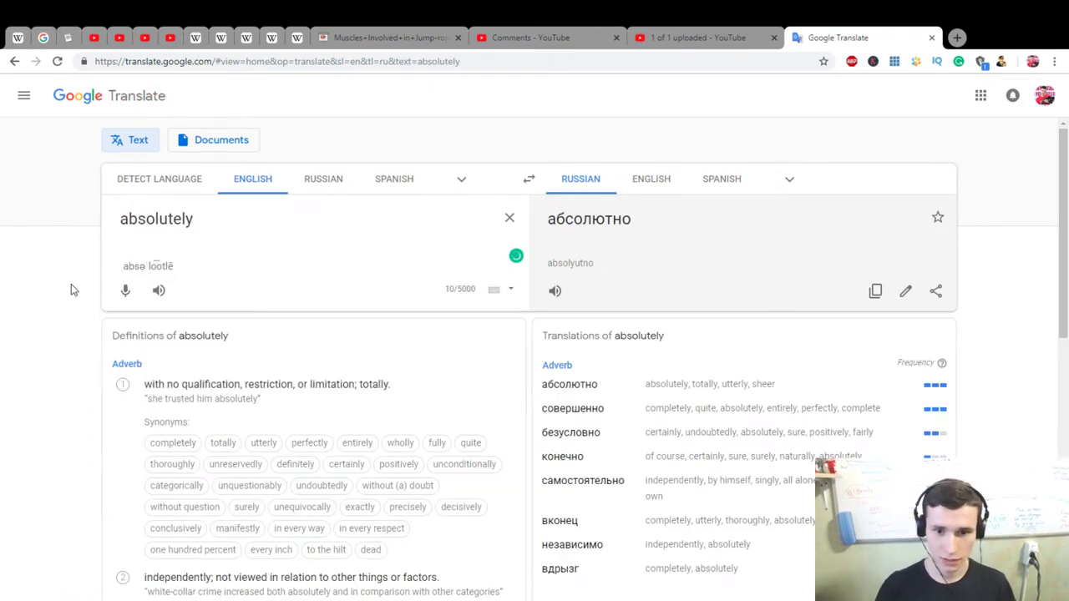
left_click(782, 408)
left_click_drag(328, 246, 96, 251)
key("ctrl+c")
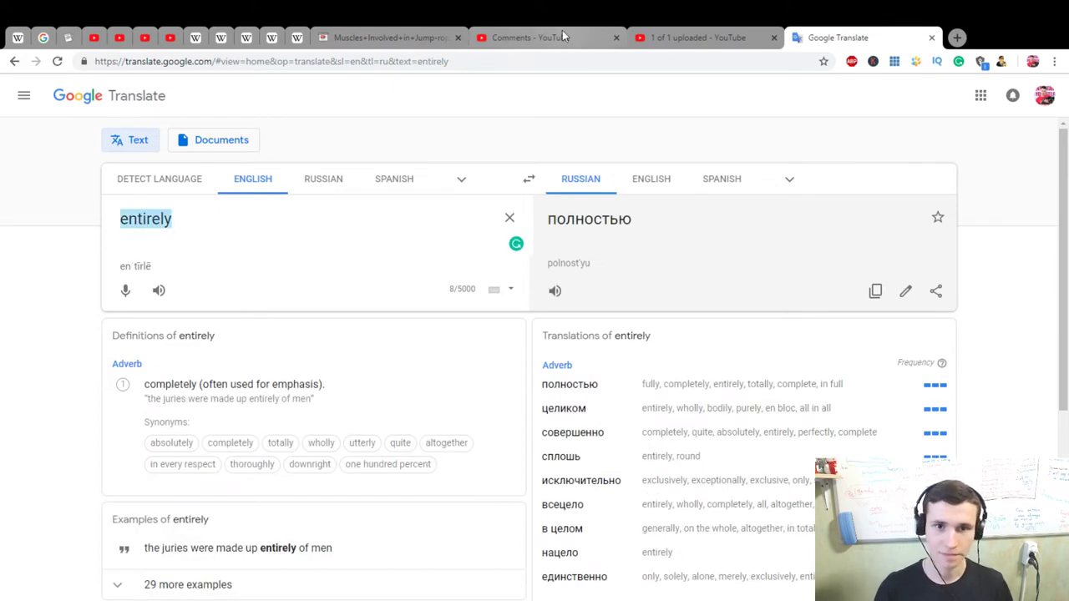
left_click(669, 40)
Step: Replace 'absolutely' with the pasted word in the asthma reply and add a wish for good health
left_click(577, 40)
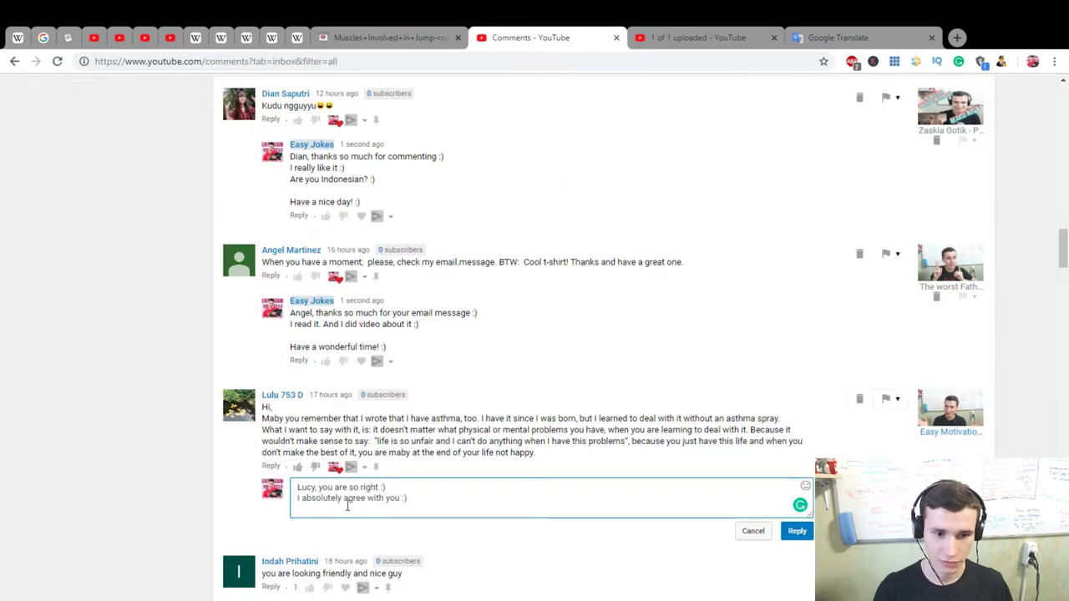
left_click_drag(340, 500, 300, 500)
key("ctrl+v")
key("Return")
key("Return")
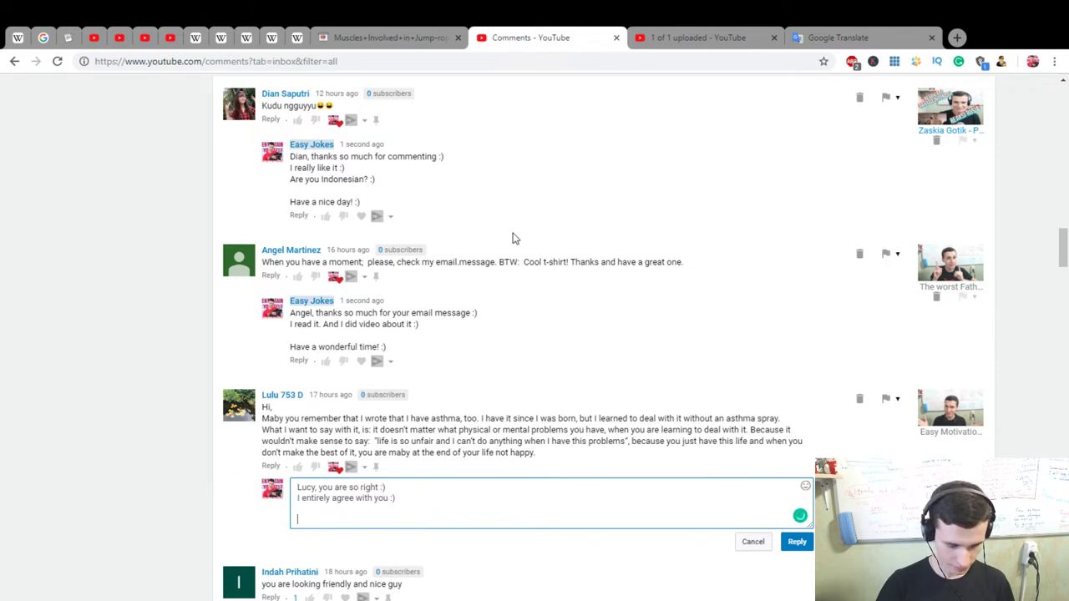
type("I remember")
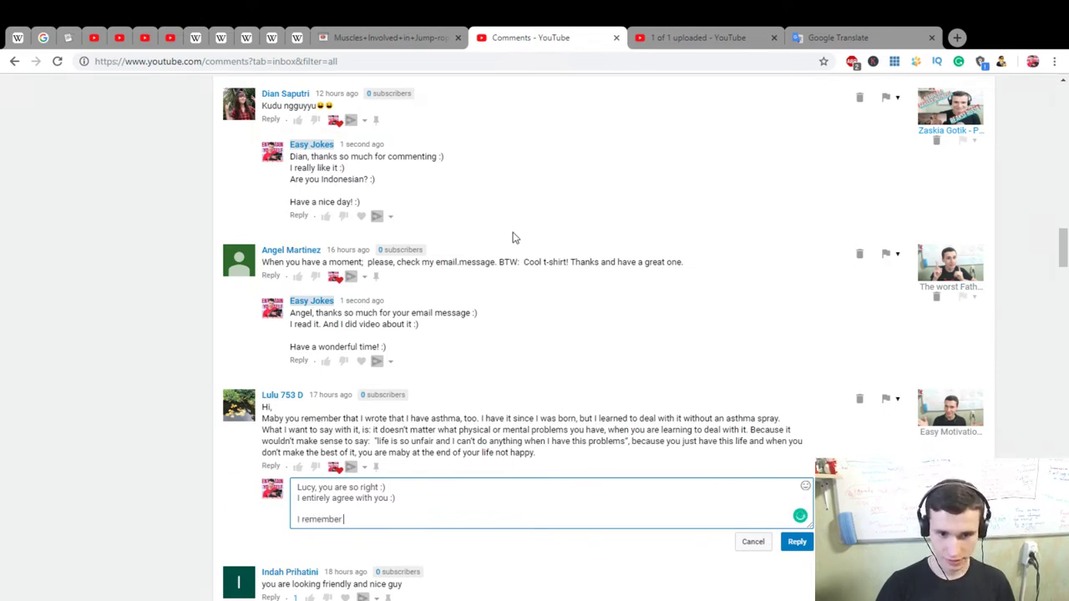
type(" that you")
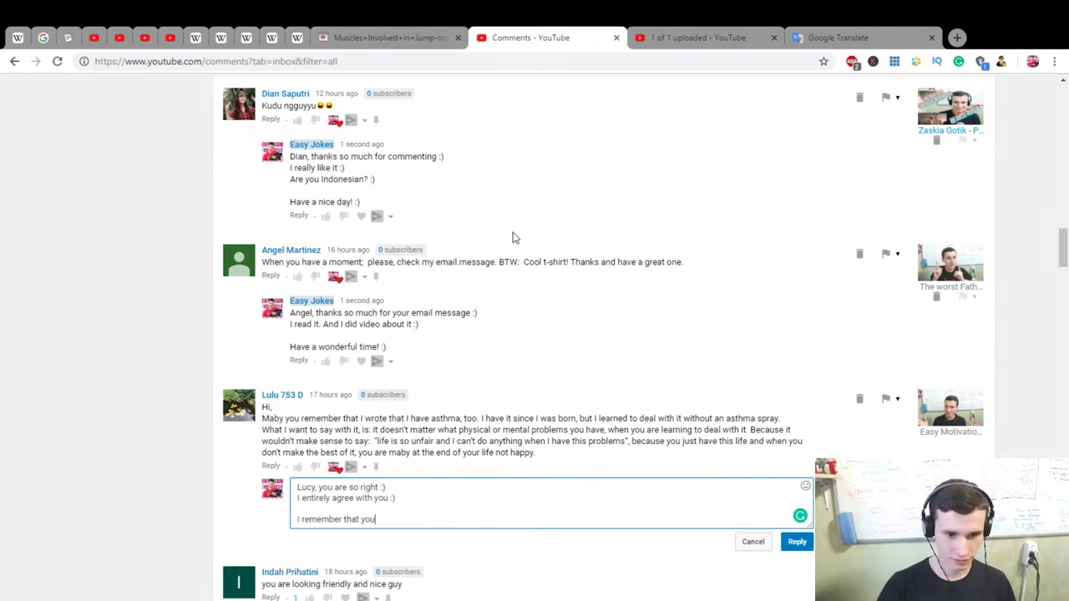
type(" have as")
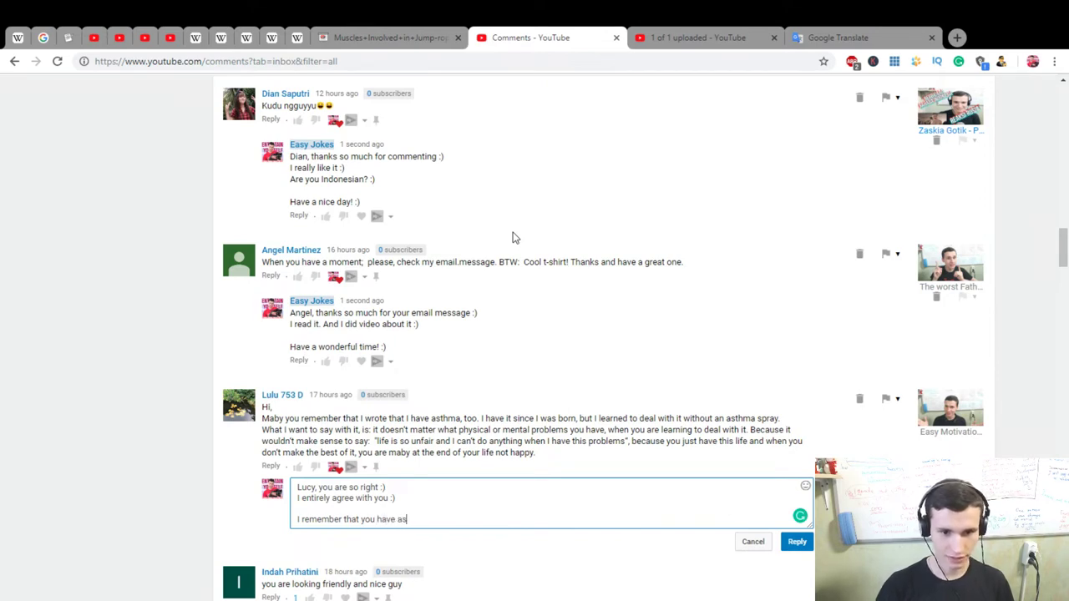
type("thma, too")
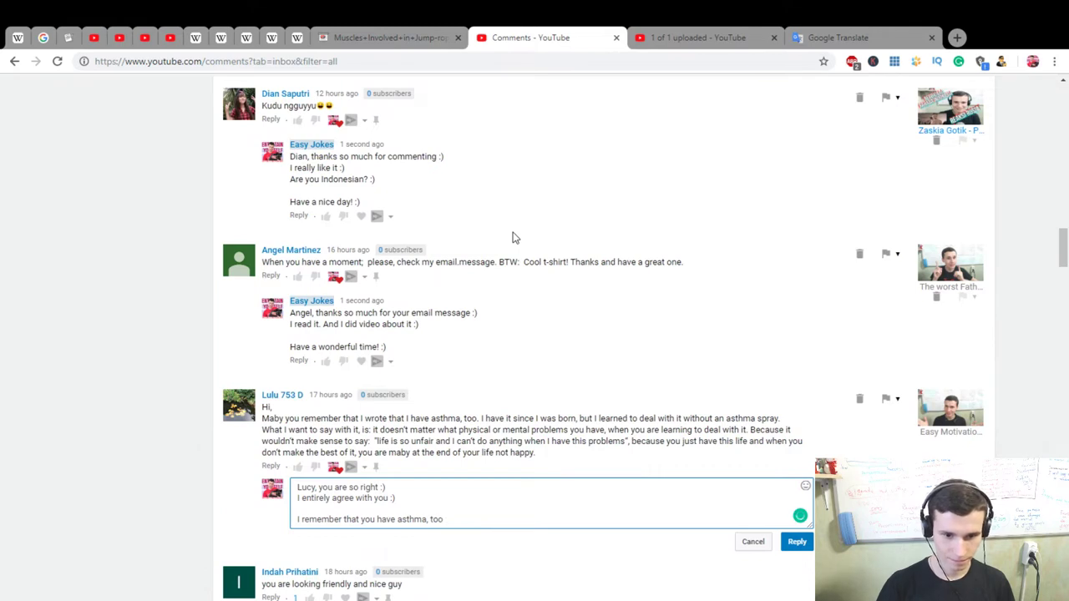
type(". I wish you")
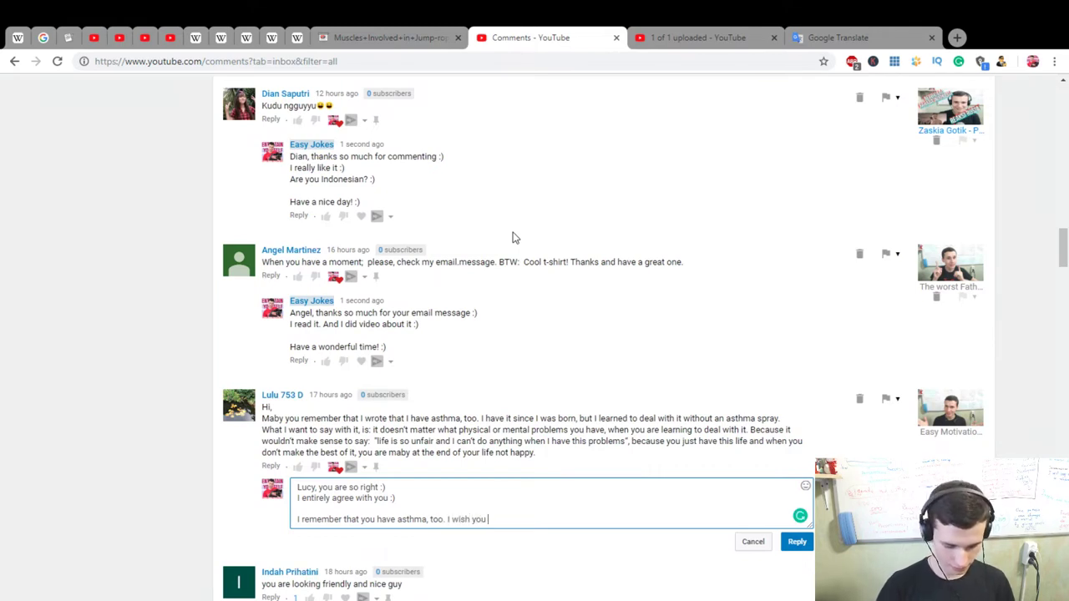
type(" be healthy :)")
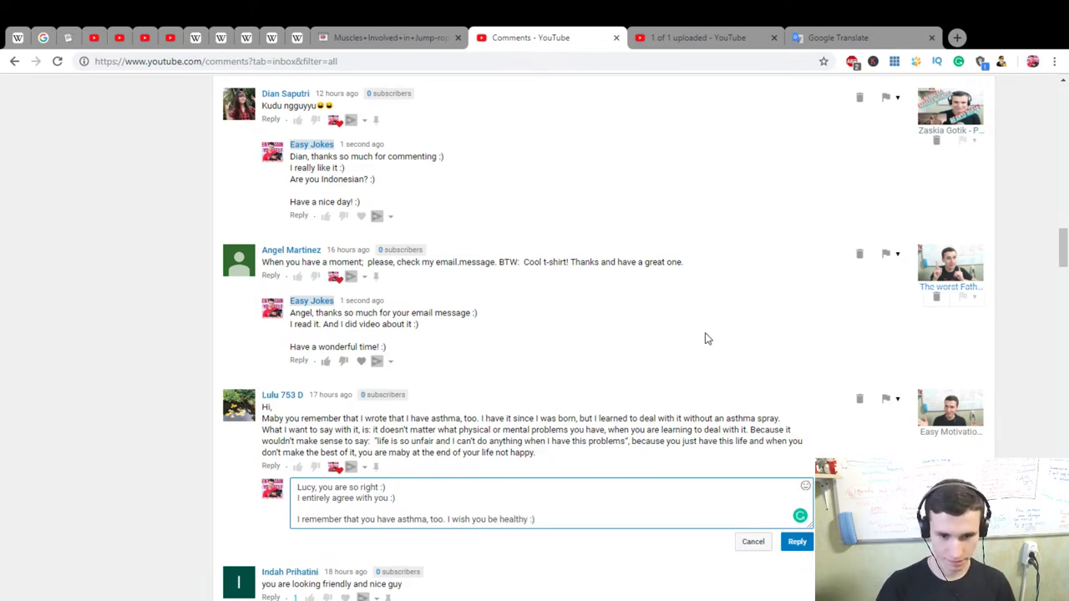
Step: Ask about an allergy or physical-activity asthma, thank them for the motivational response, and post the reply
key("Return")
key("Return")
type("Do you ha")
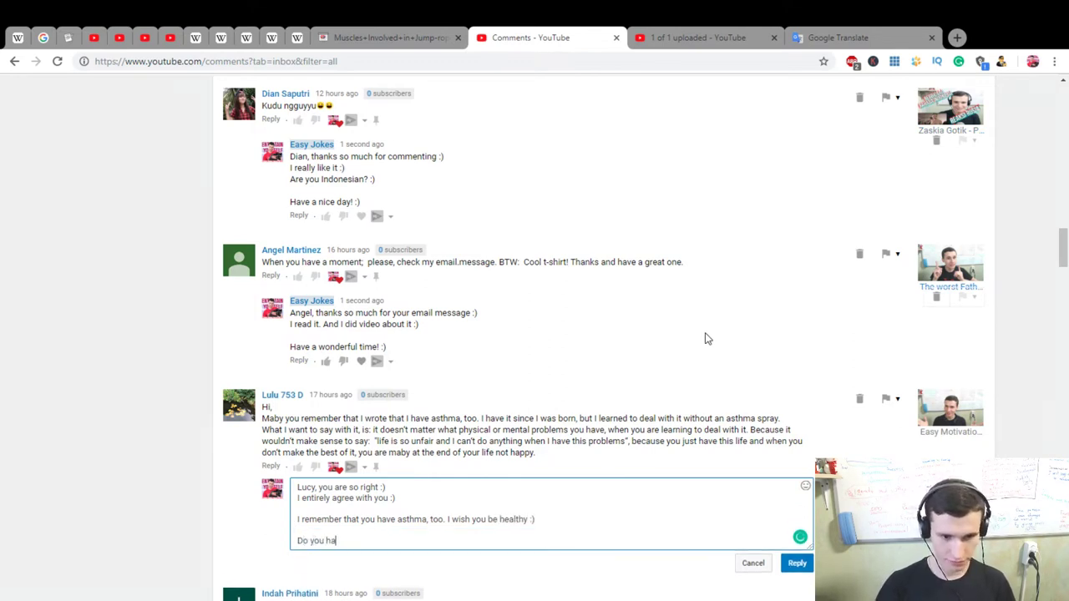
type("ve alleg")
type("rgy")
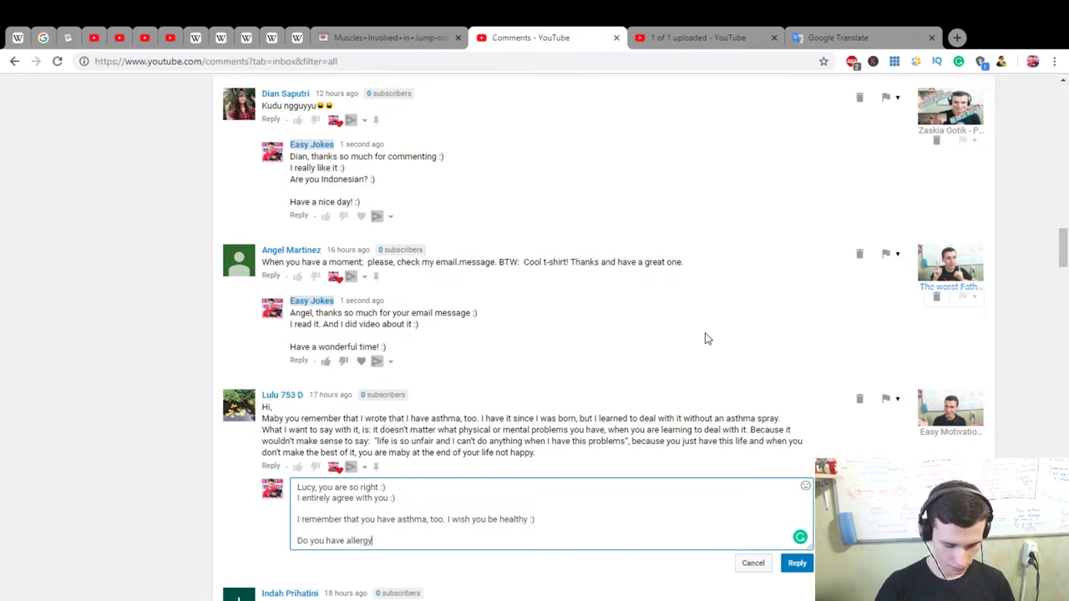
type(" to someth")
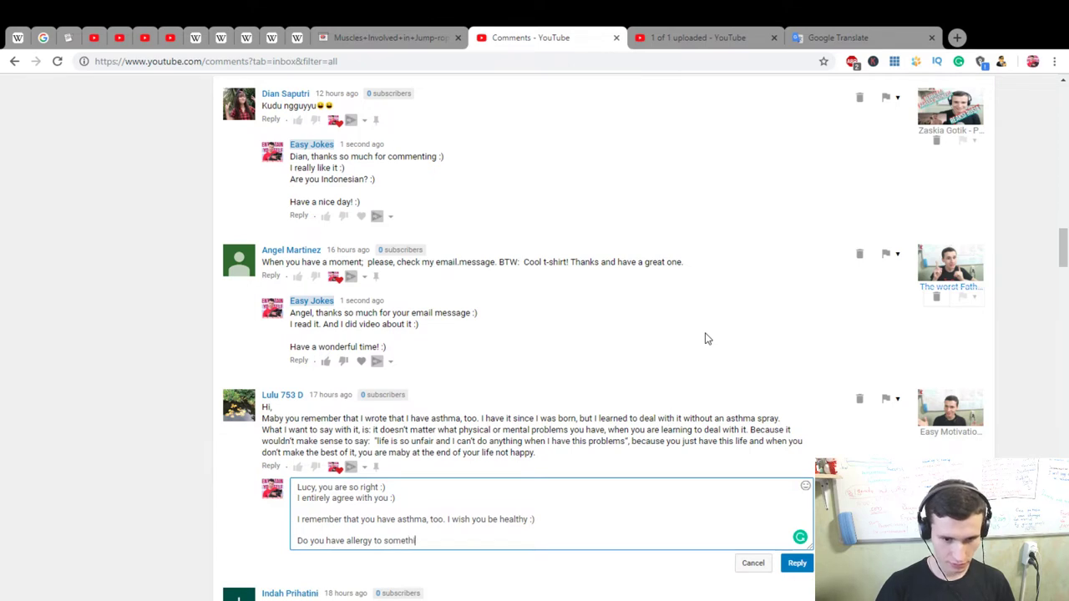
type("ng? Or")
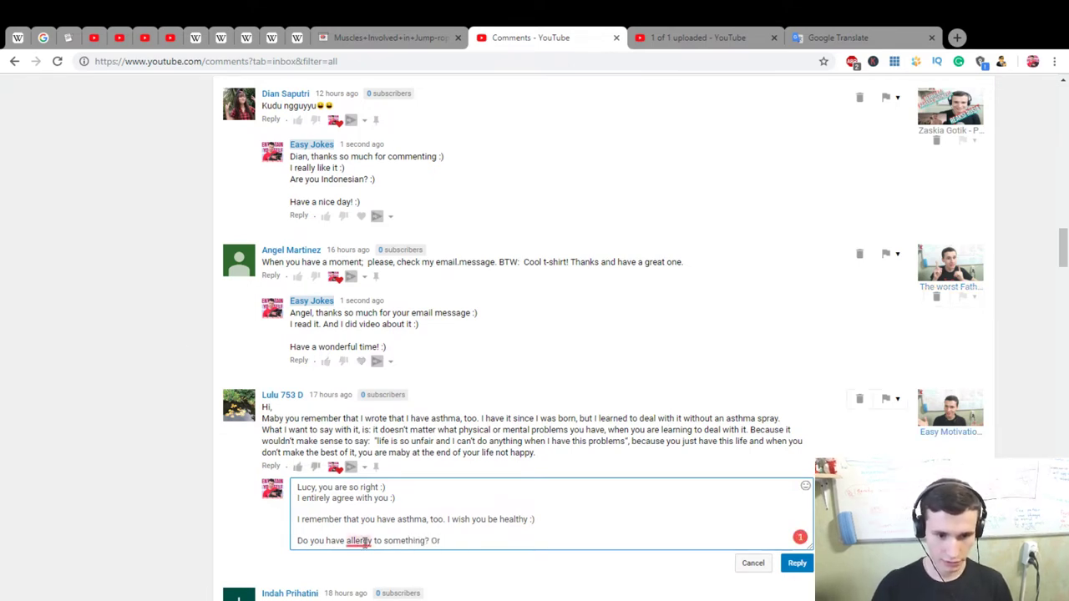
mouse_move(359, 541)
left_click(387, 481)
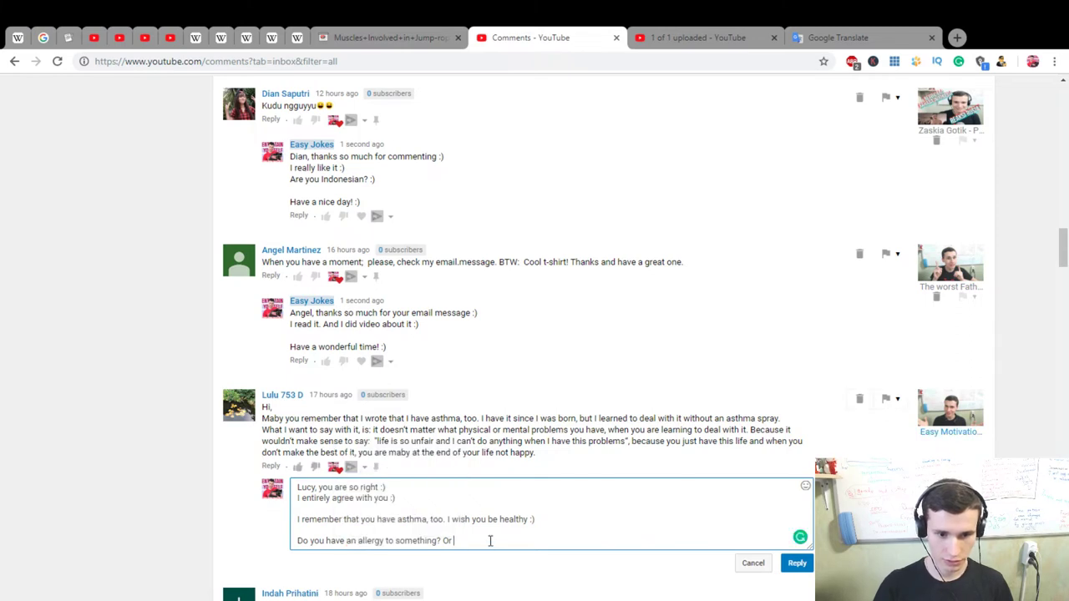
type("do you have")
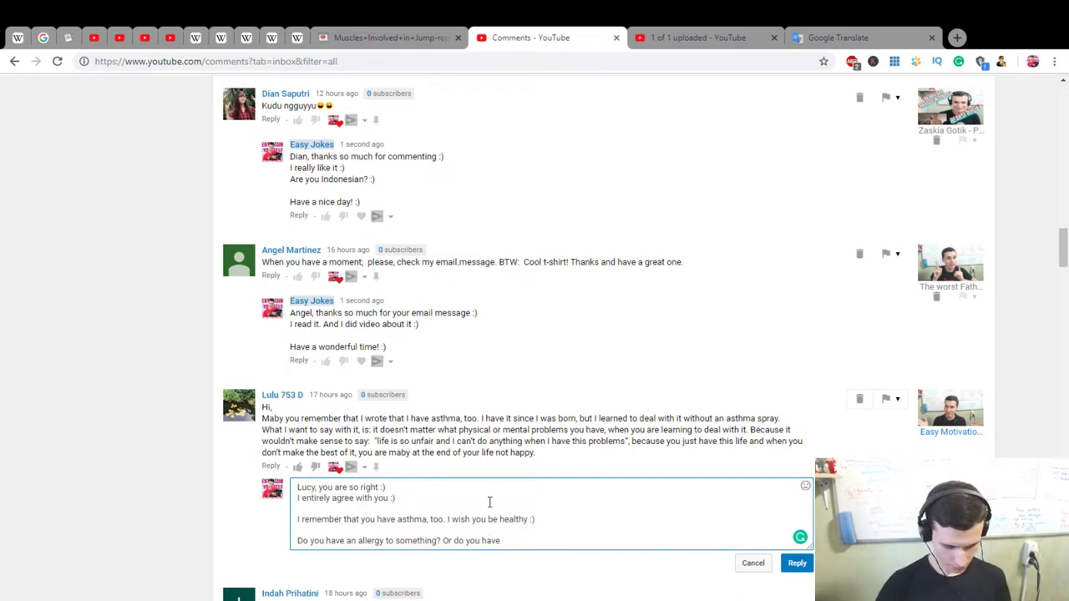
type(" physical")
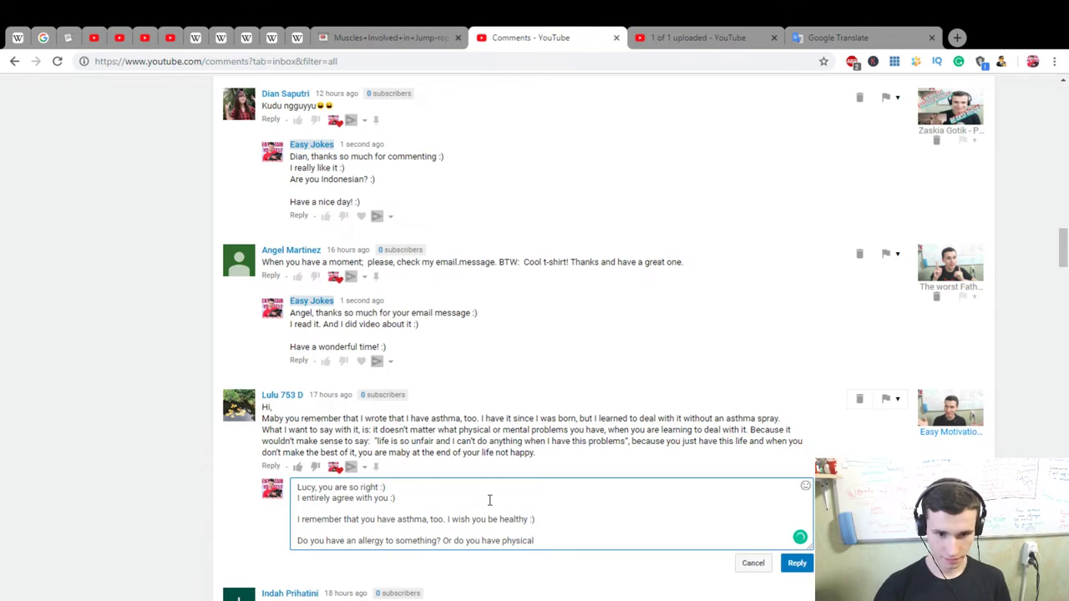
type(" activity asthma")
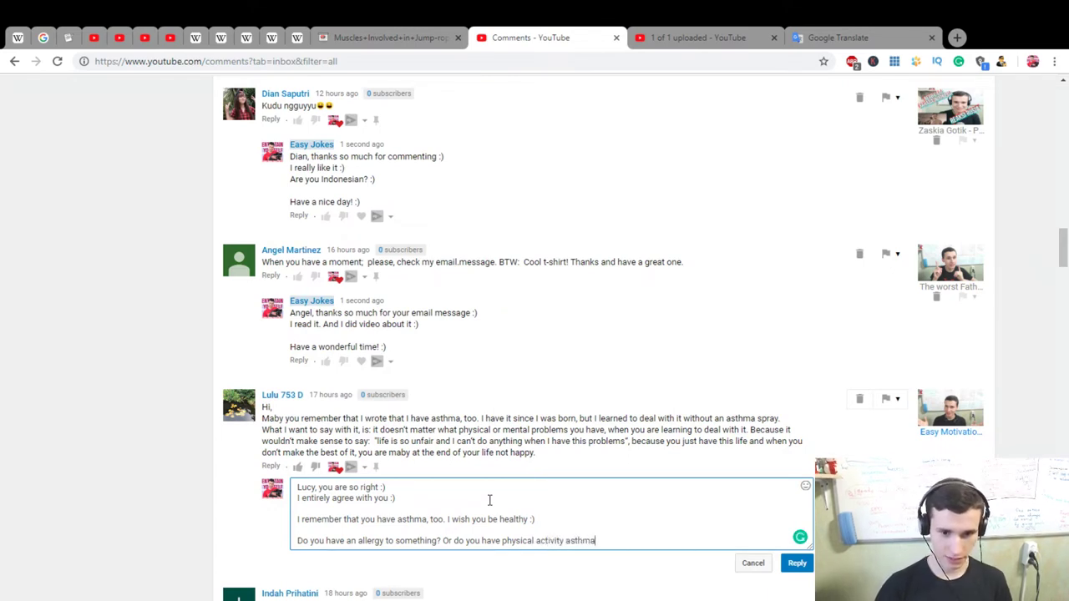
key("Return")
key("Return")
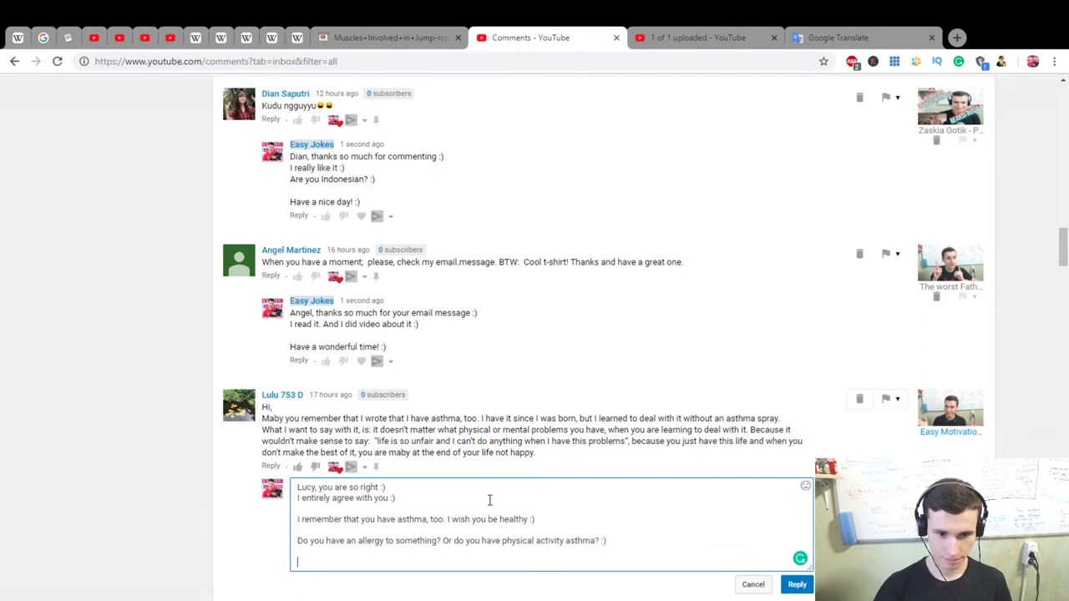
type("Thanks so much for your motivational respond :)")
left_click(797, 584)
Step: Heart the friendly-guy comment and reply with thanks, 'Are you Indonesian?', and a wonderful-day wish
scroll(620, 437, "down", 4)
left_click(346, 313)
left_click(272, 312)
type("In")
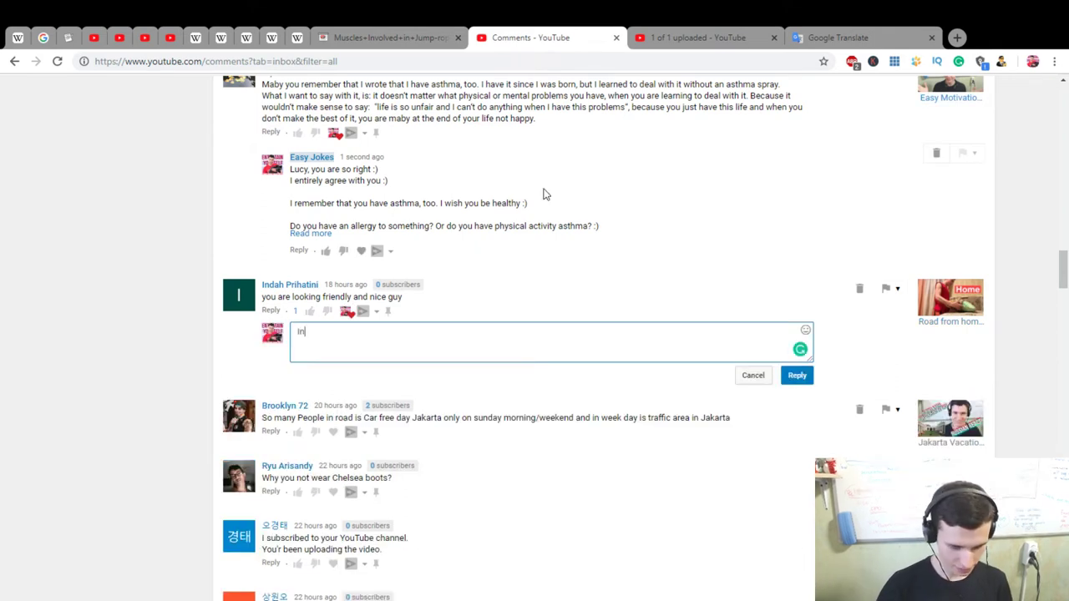
type("dah, thanks so much ")
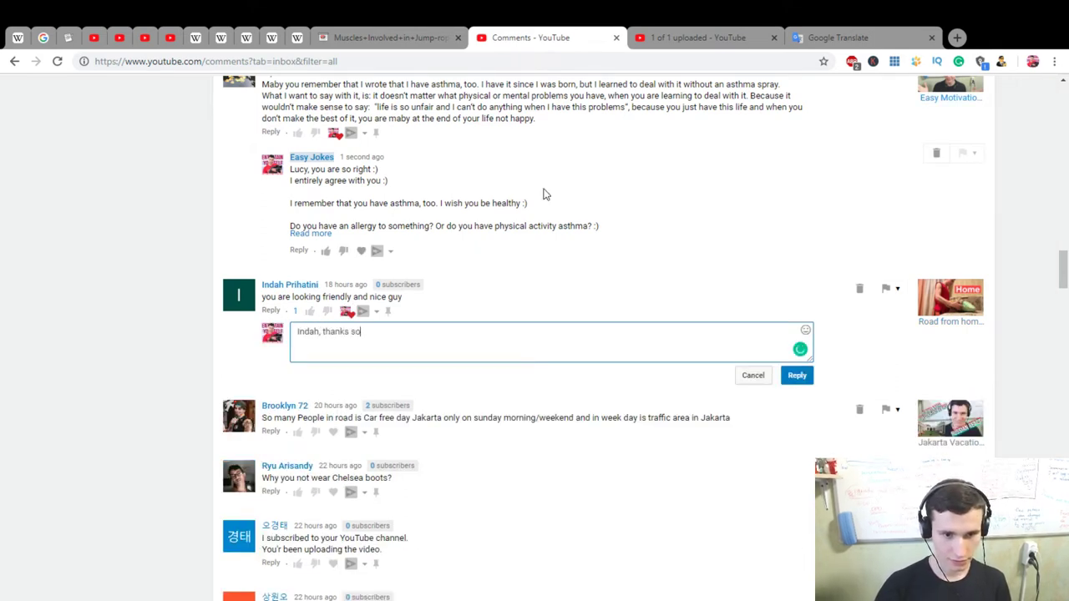
type(":)")
key("Return")
type("I really appreci")
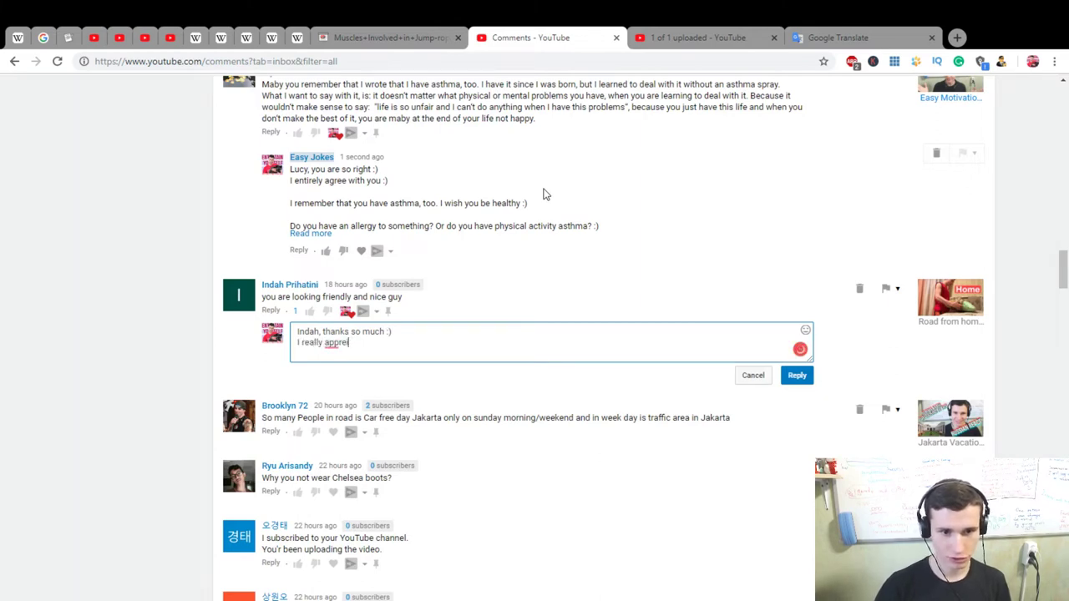
type("ate it ")
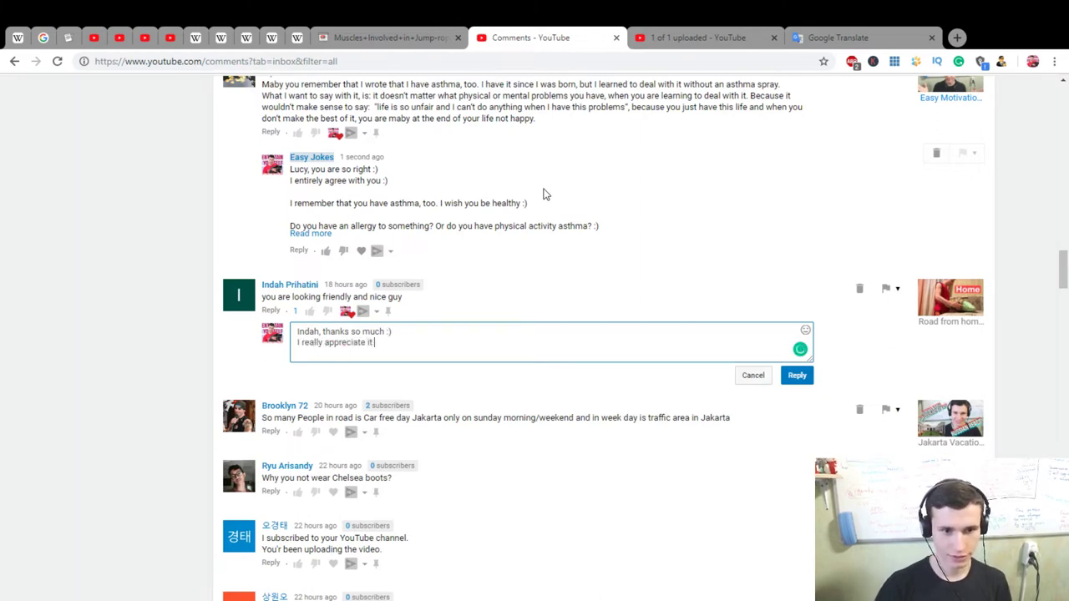
type(":) Are you Indonesian? :)")
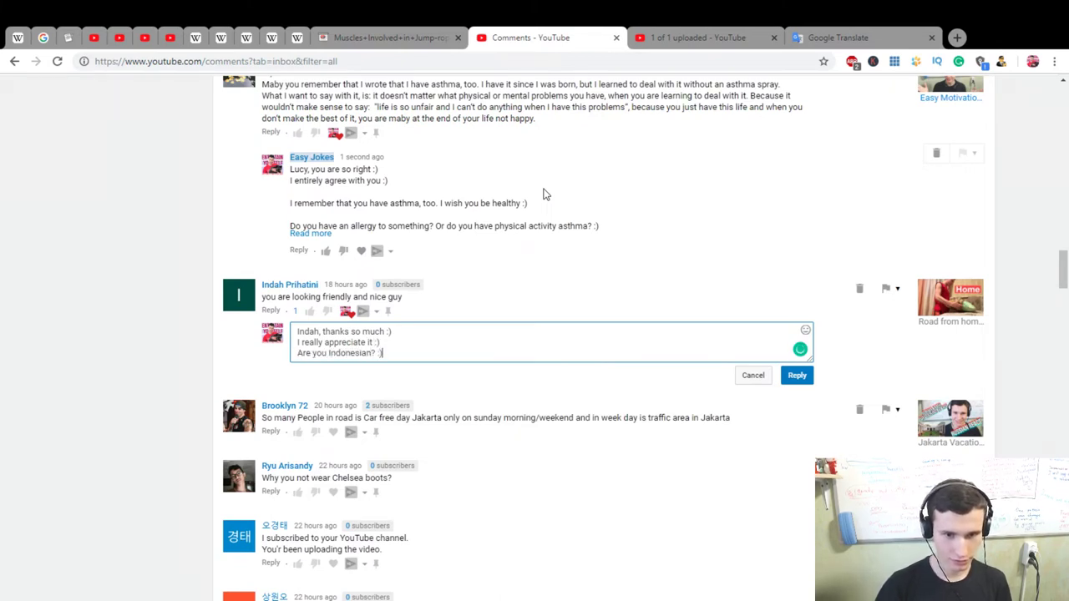
key("Return")
key("Return")
type("have a ")
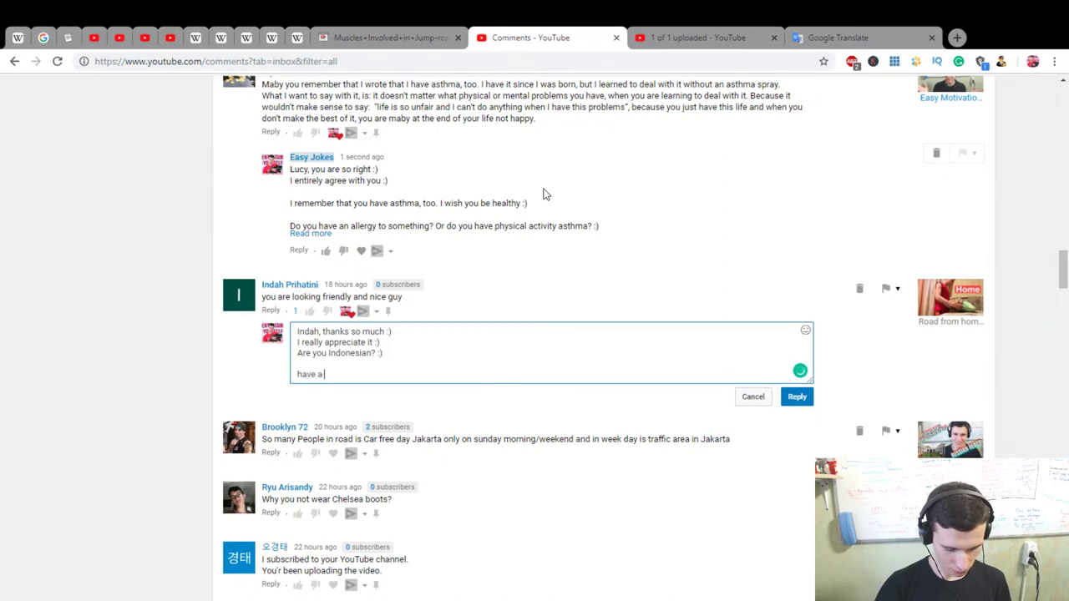
type("wonderful day! :")
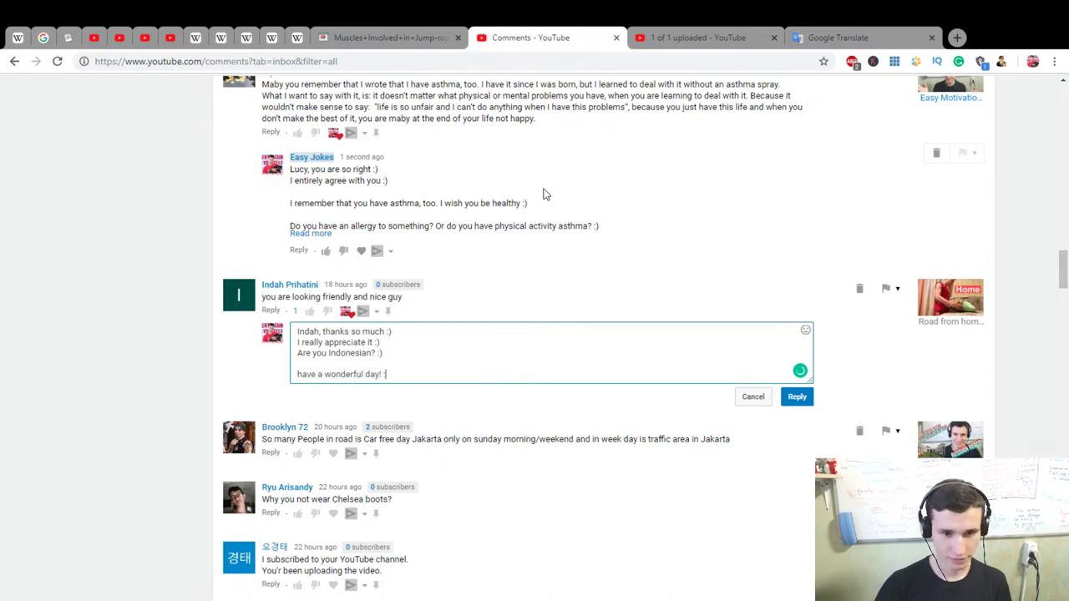
type(")")
Step: Capitalize the wish, add 'Thanks for your pleasant reply :)', and post the reply
key("Return")
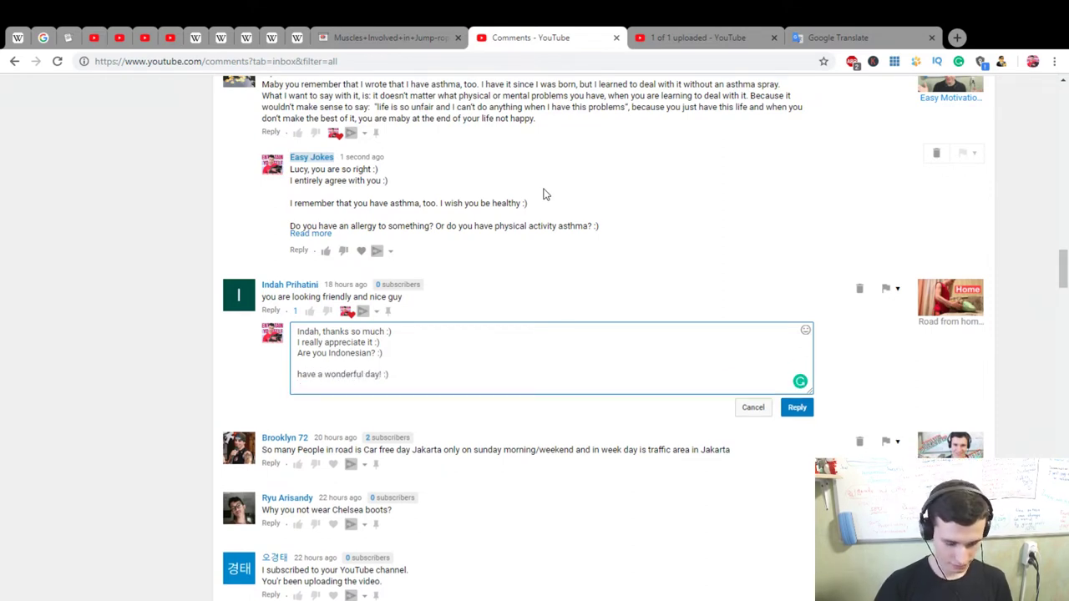
key("Delete")
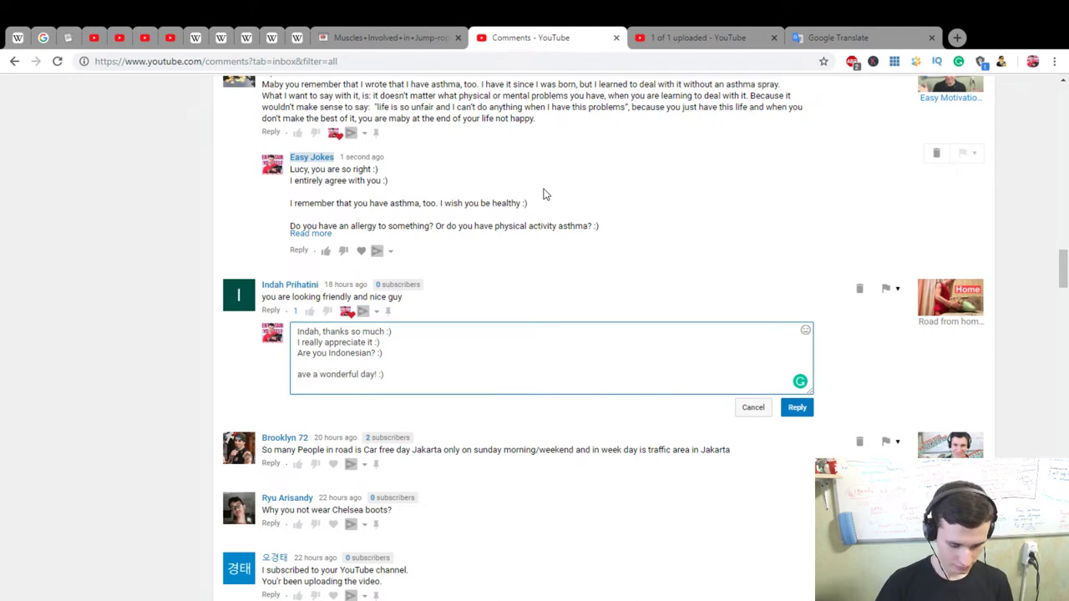
type("H")
key("Down")
type("hanks for your ")
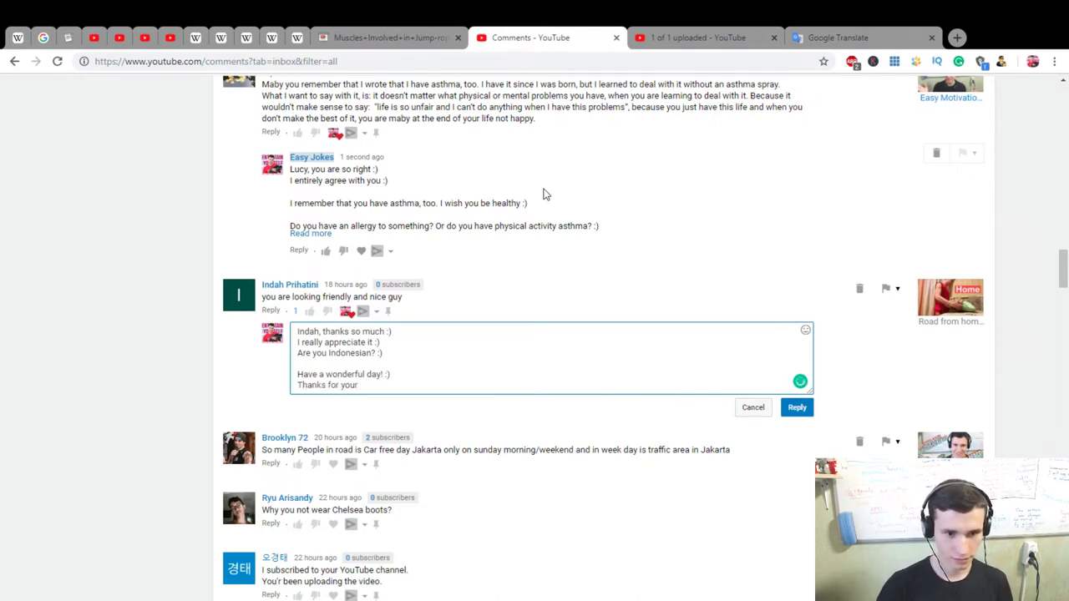
type("pleasant ")
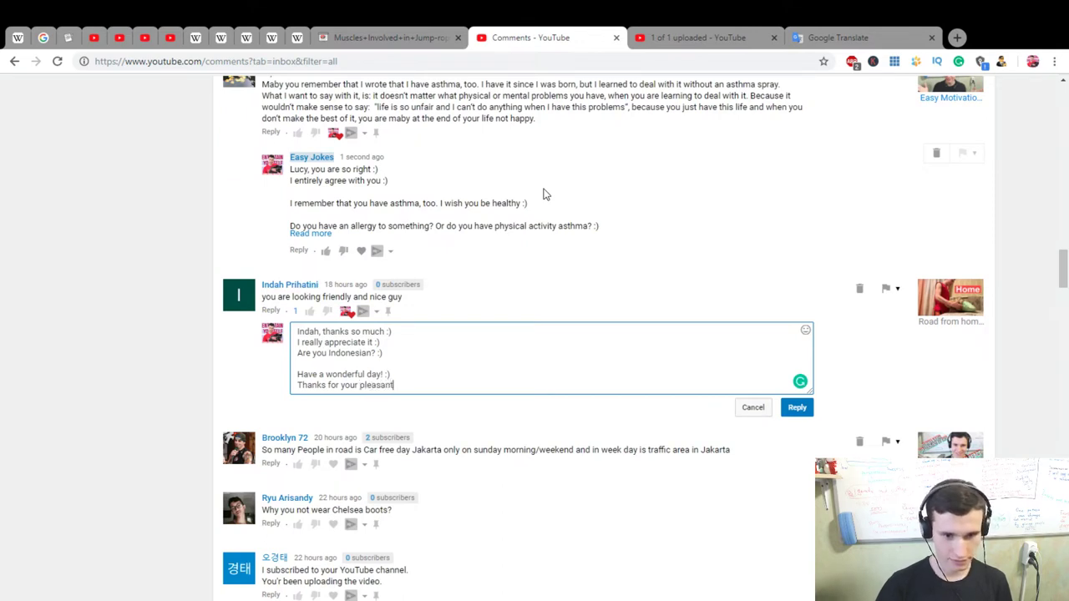
type("reply :)")
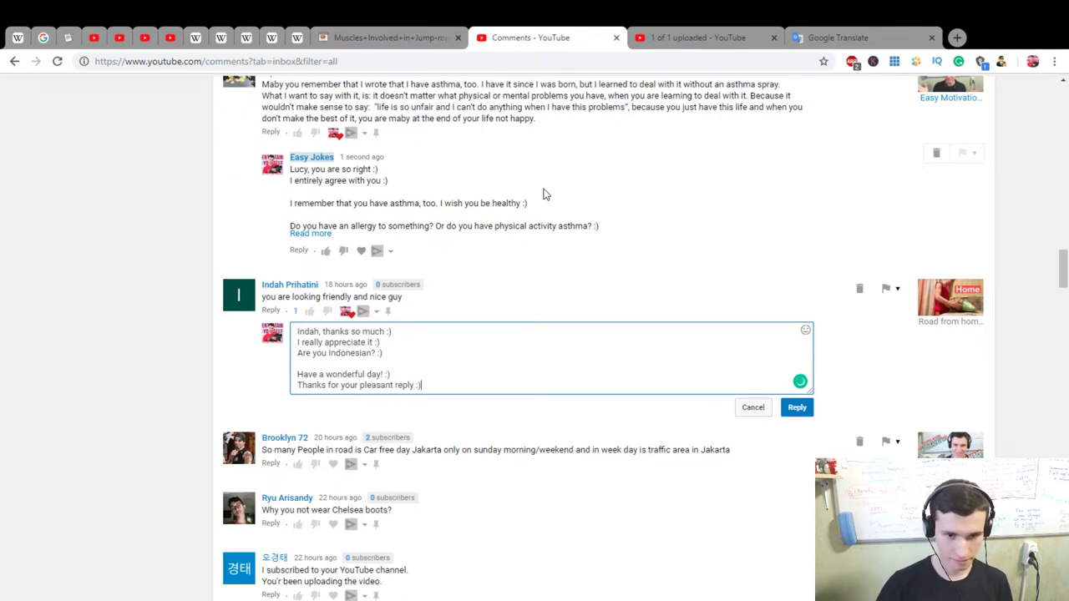
left_click(797, 407)
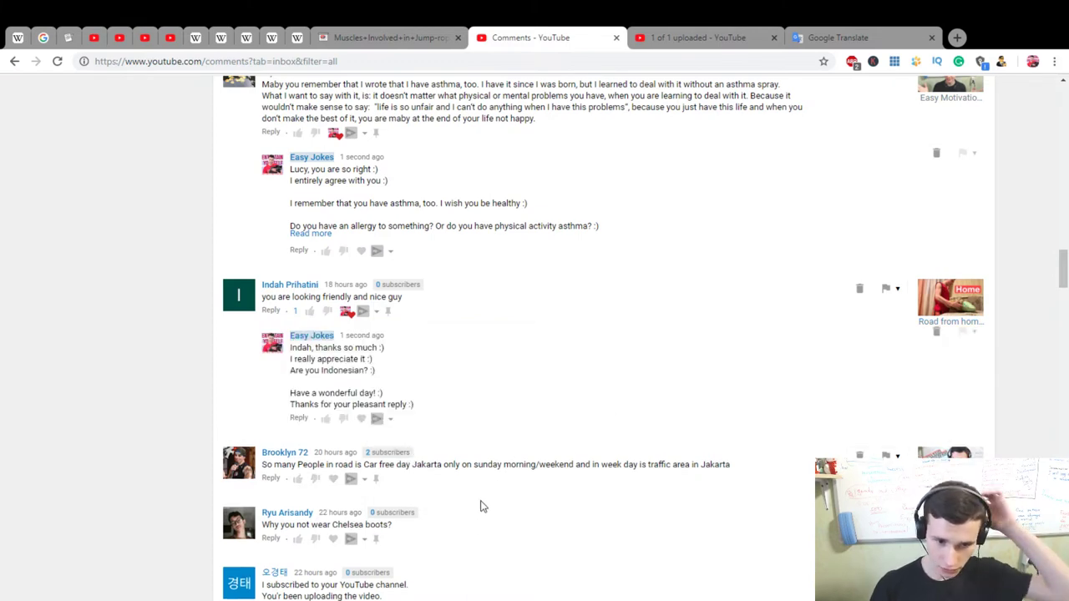
scroll(478, 499, "down", 2)
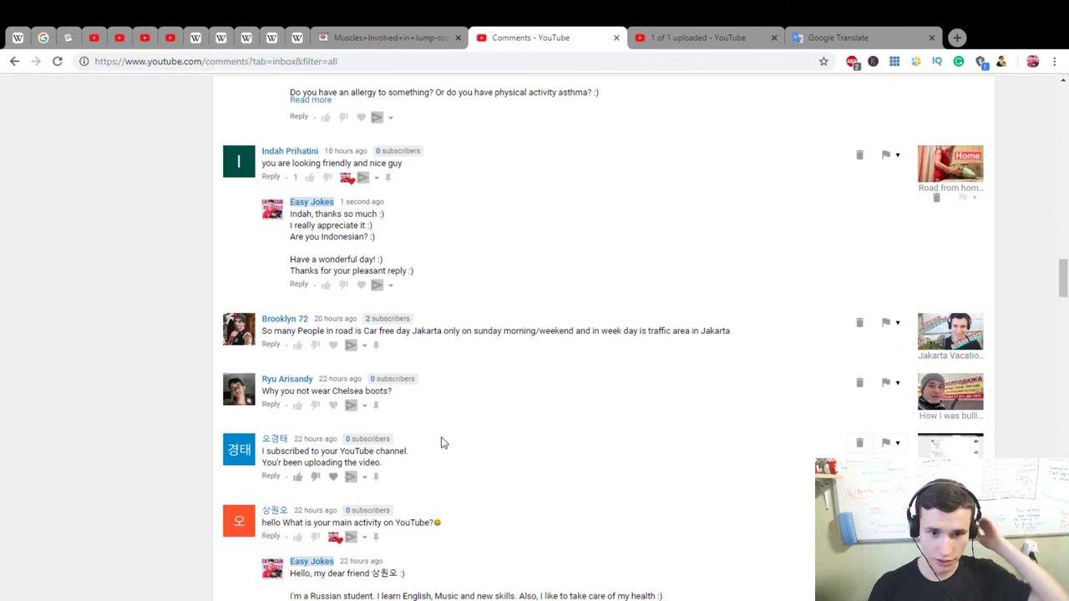
Step: Heart the Jakarta car-free-day comment and start a reply calling Indonesia a country of scooters
left_click(334, 345)
left_click(270, 345)
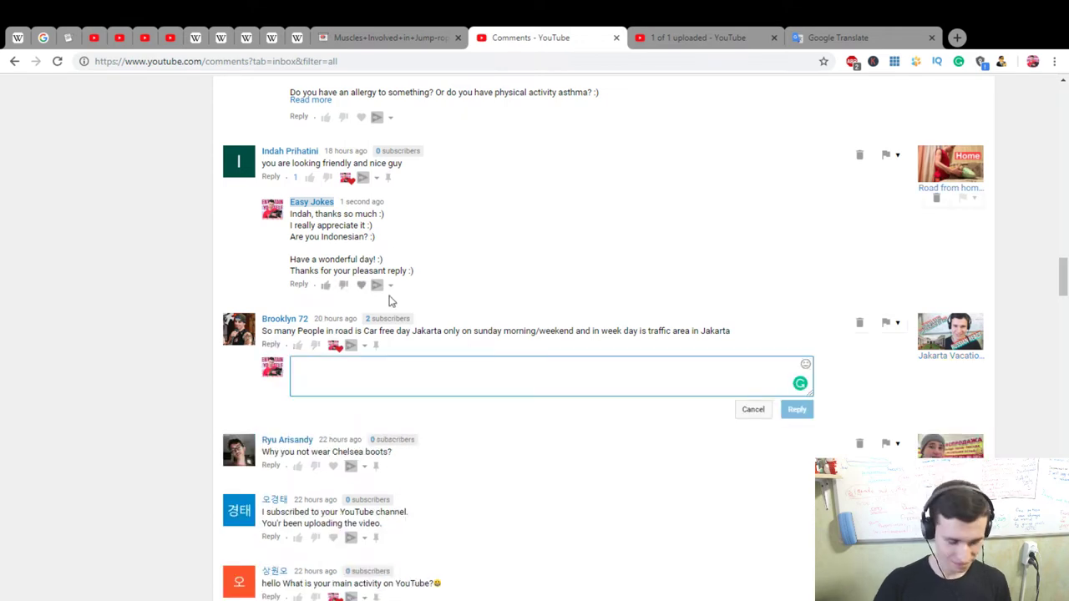
type("Brookly")
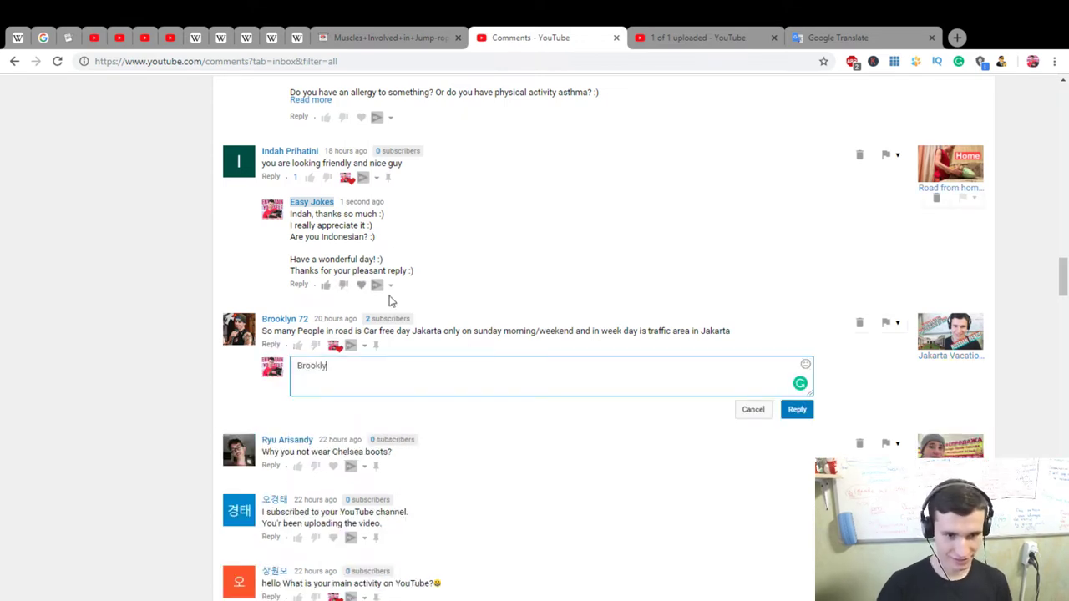
type("n, thanks")
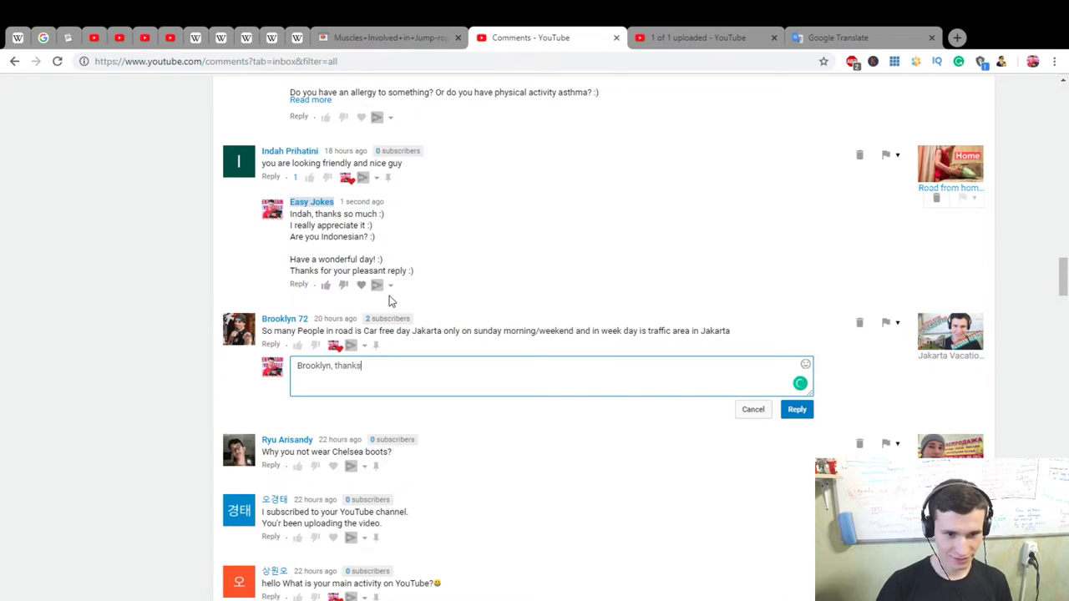
type(" so much")
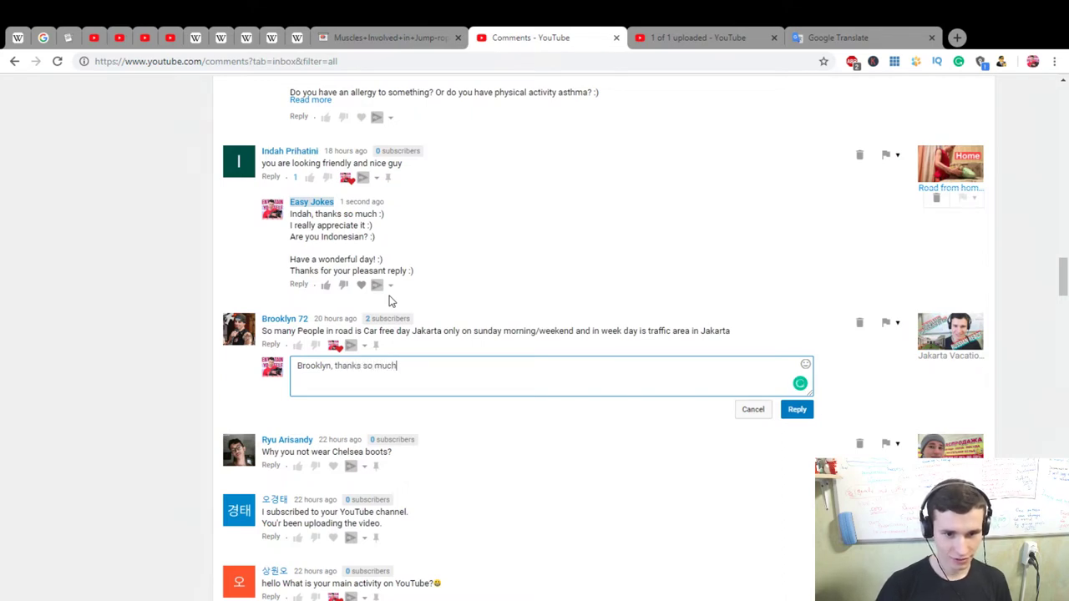
type(" for clarificati")
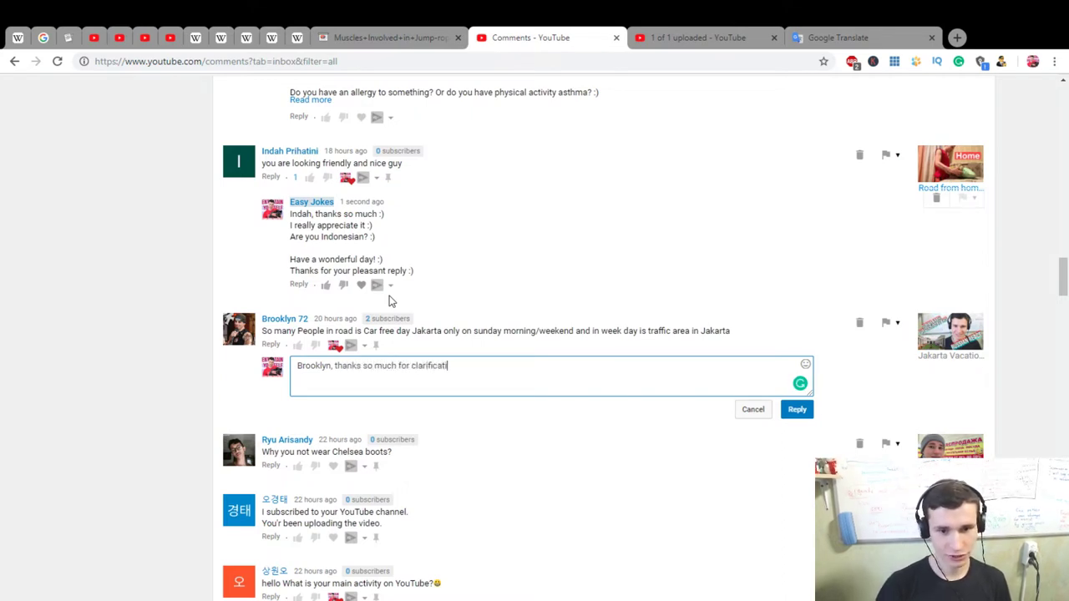
type("on :)")
key("Return")
type("I thi")
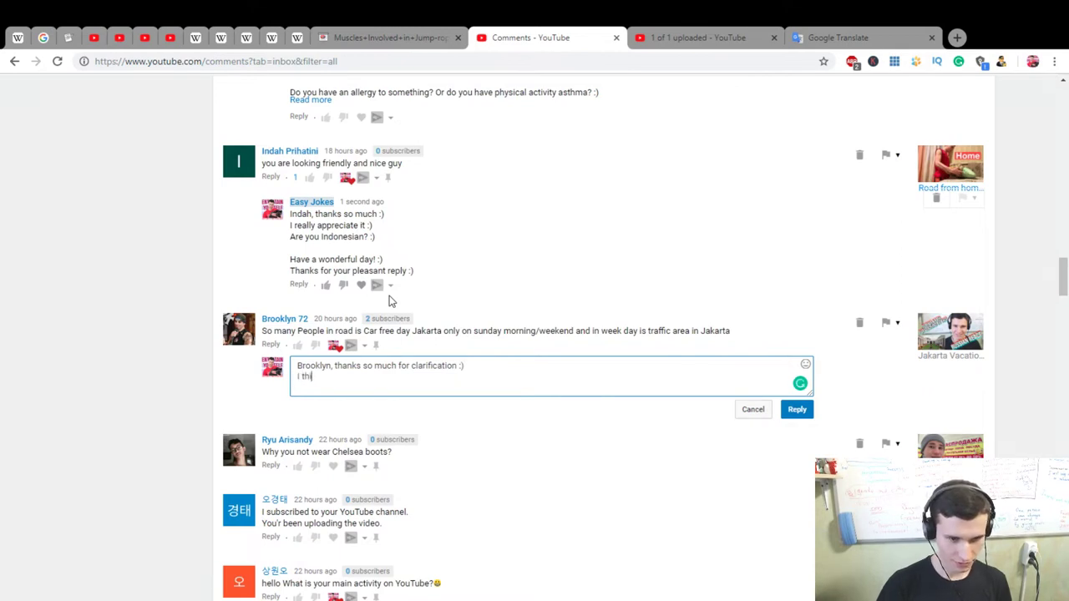
type("nk that Indone")
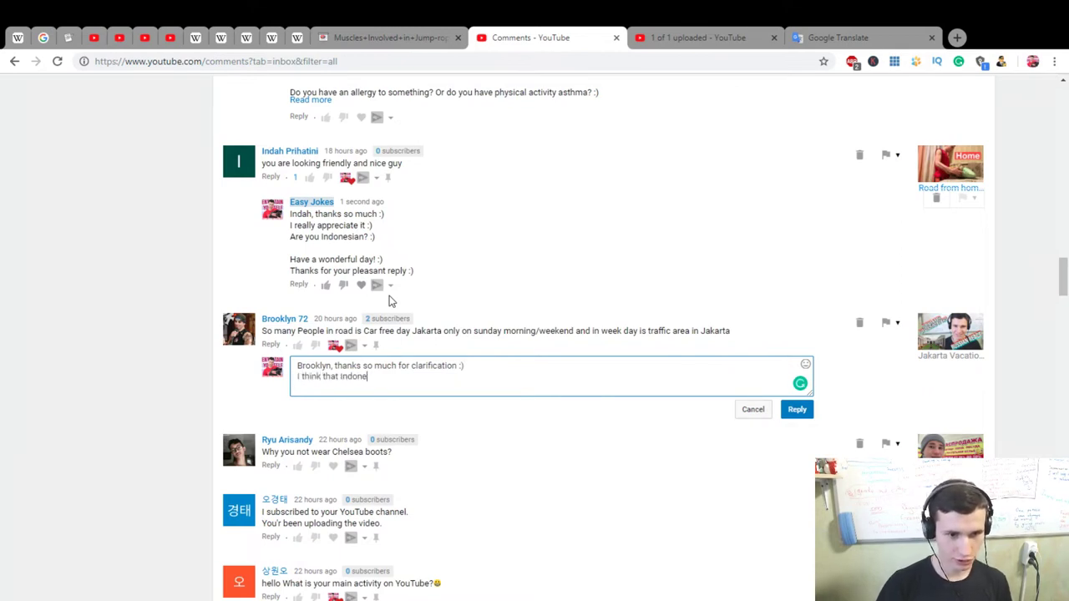
type("sia is country ")
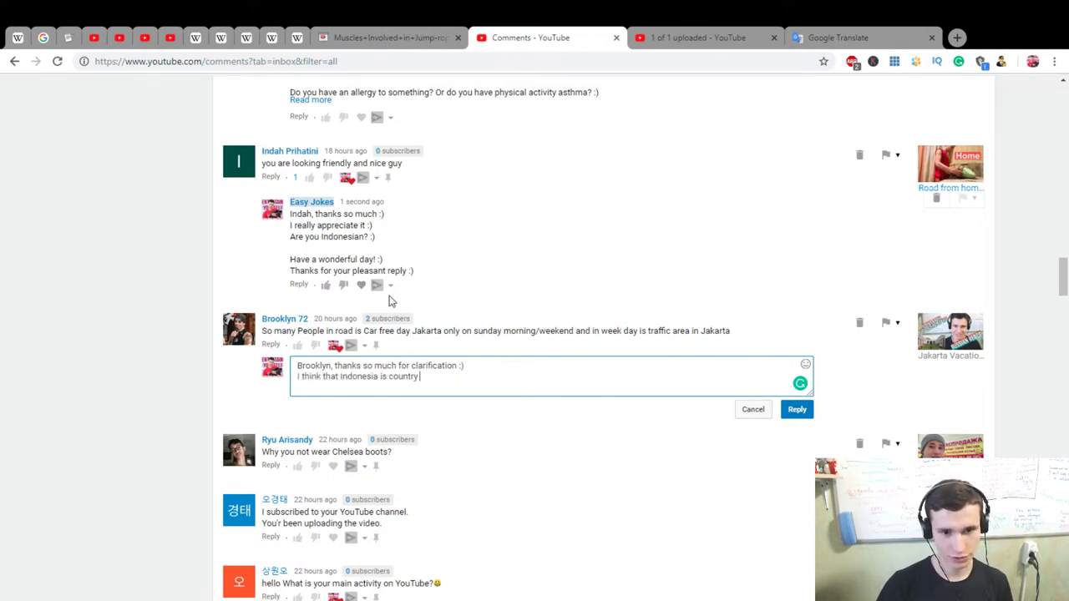
type("of scooter")
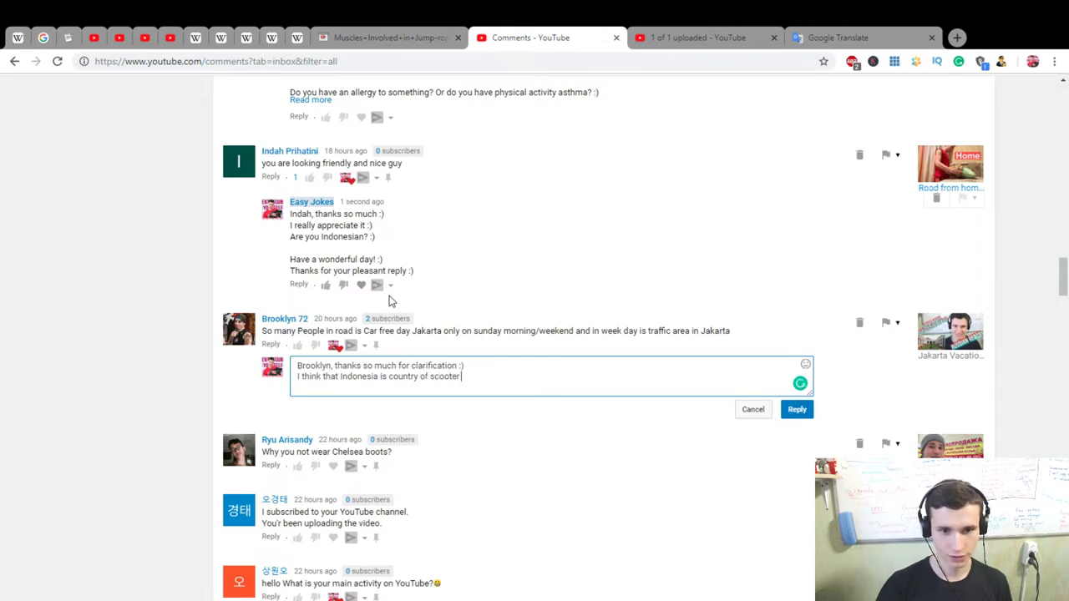
type(" machines :D")
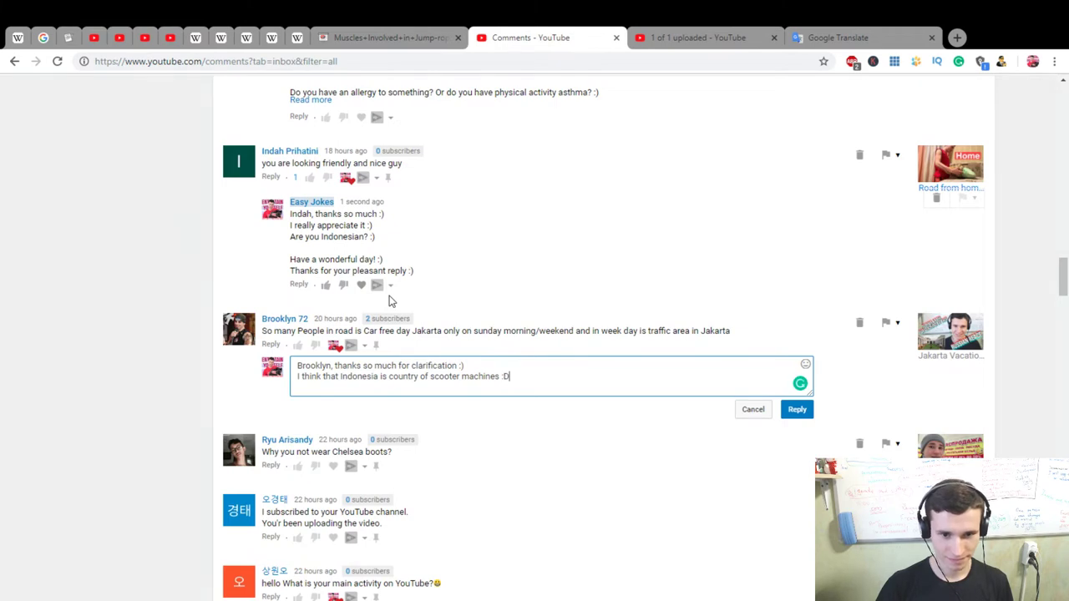
Step: Add lines about watching many videos, 'Am I right? :)' and 'Have a nice day!', then post
key("Return")
type("I")
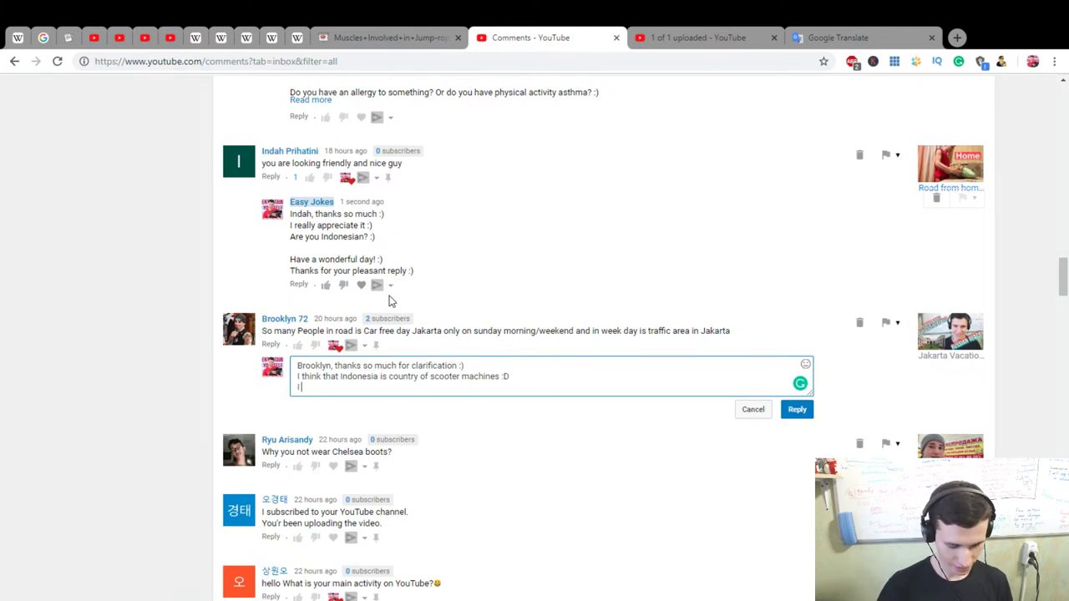
type("watched many videos a")
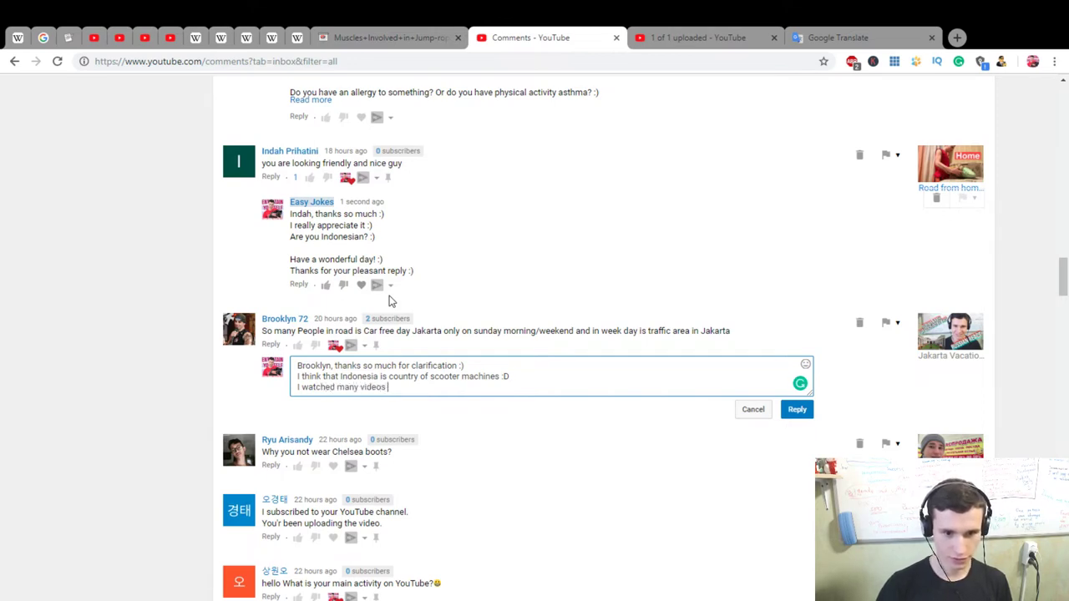
type("bout")
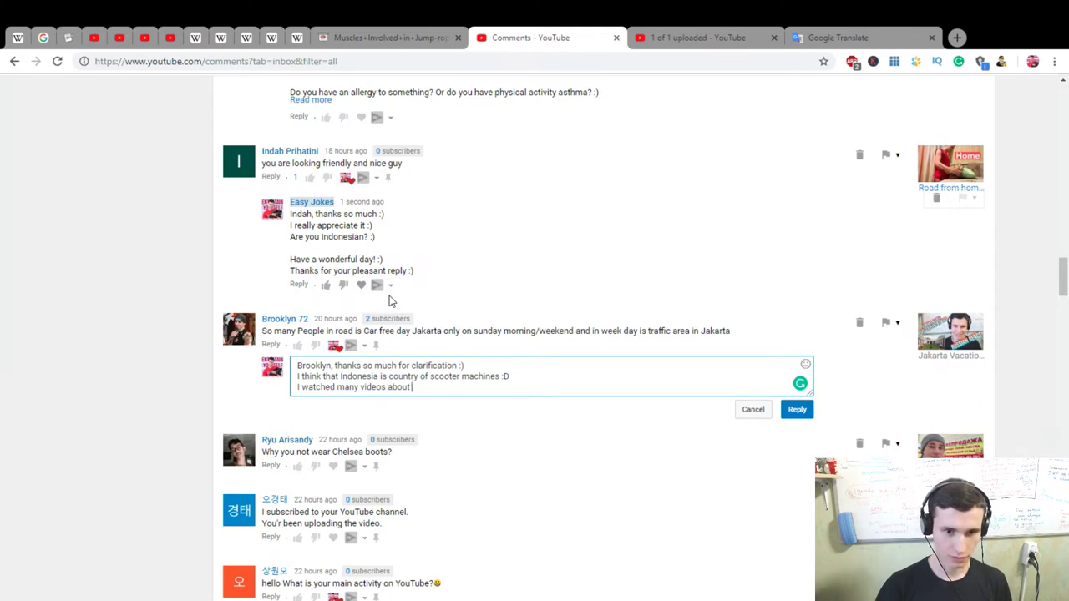
type(" that :)")
key("Return")
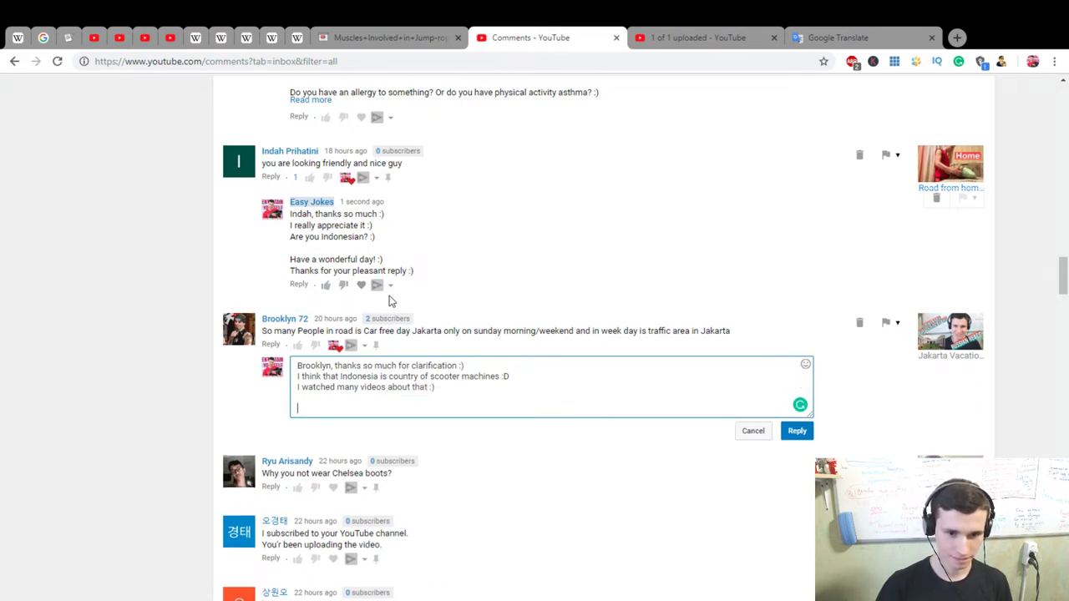
key("BackSpace")
type("A")
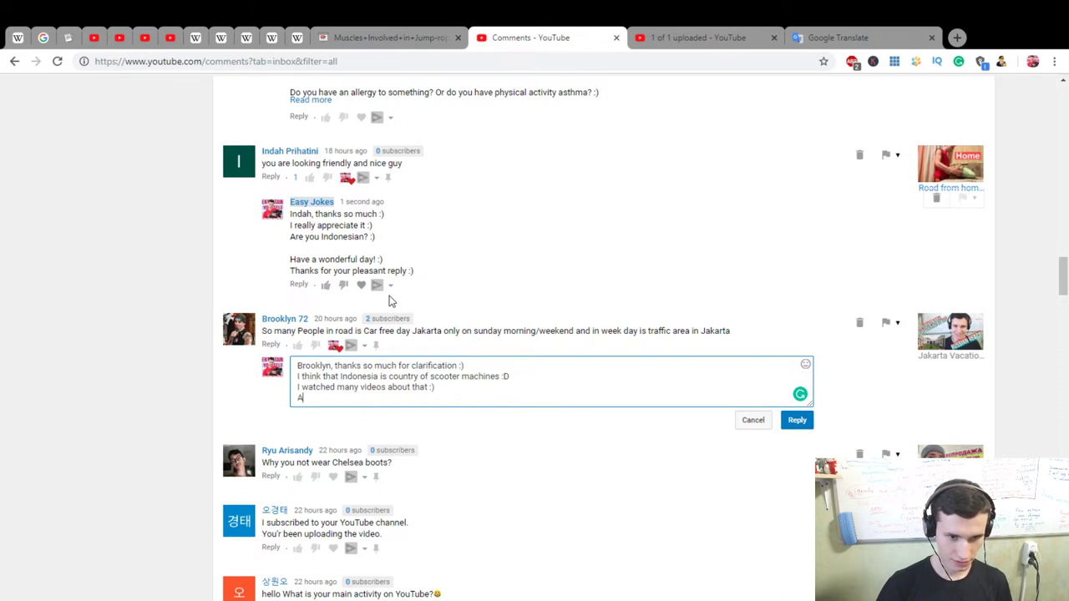
type("m I r")
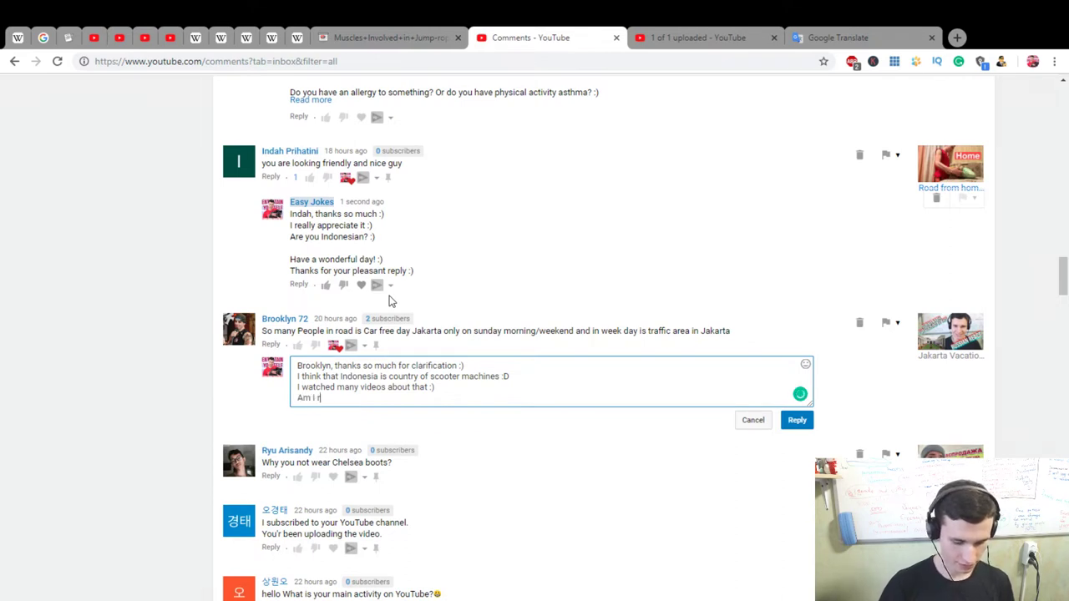
type("ight? :)")
key("Return")
key("Return")
key("Return")
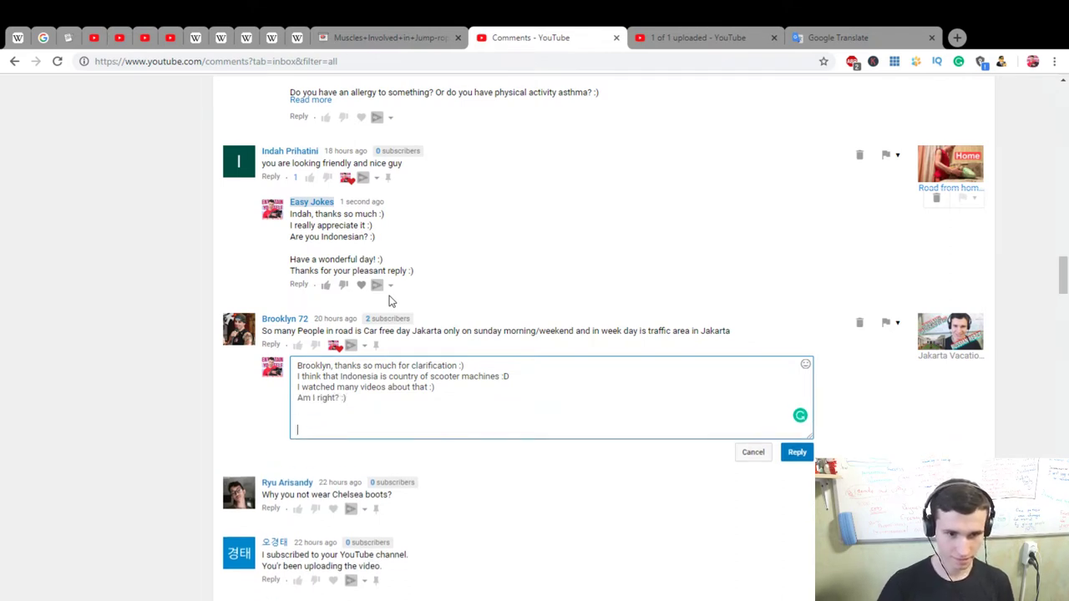
key("BackSpace")
type("a nice day! :)")
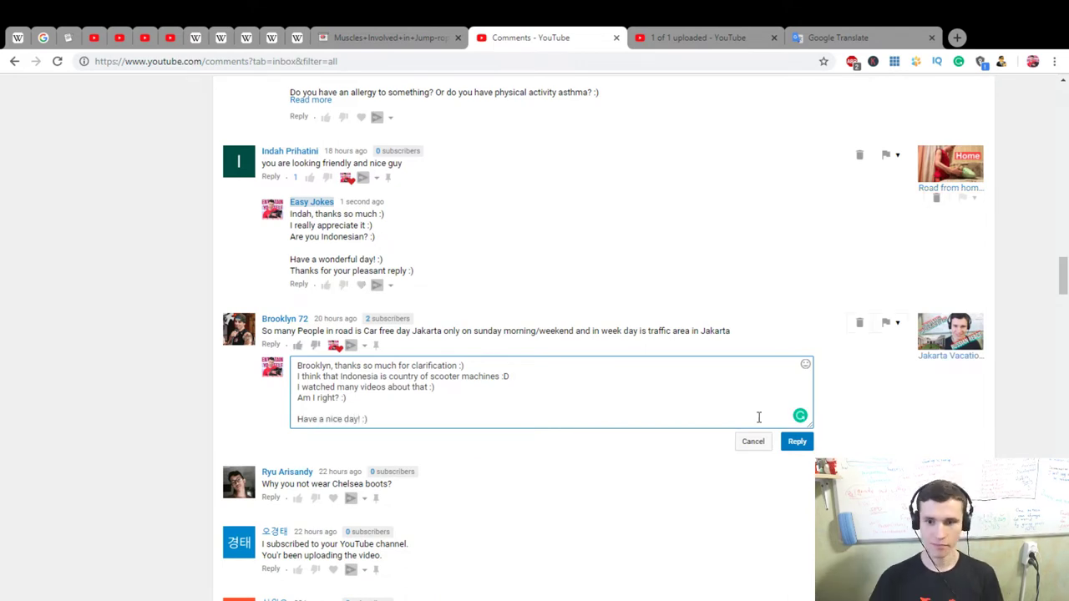
left_click(795, 441)
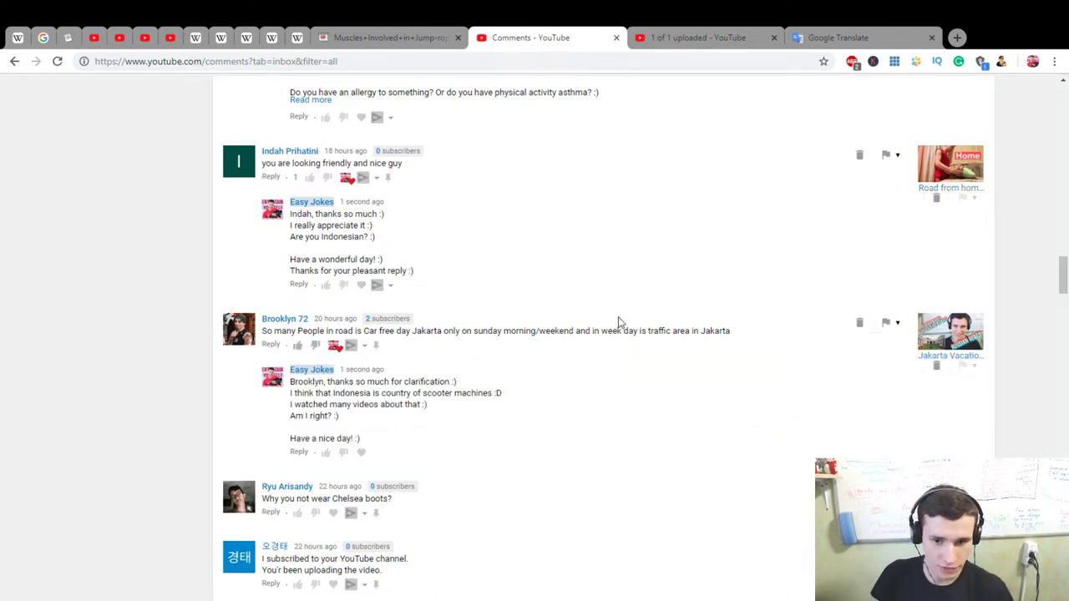
Step: Open a reply to the Chelsea boots question and copy 'Chelsea boots' from the comment
scroll(609, 284, "down", 2)
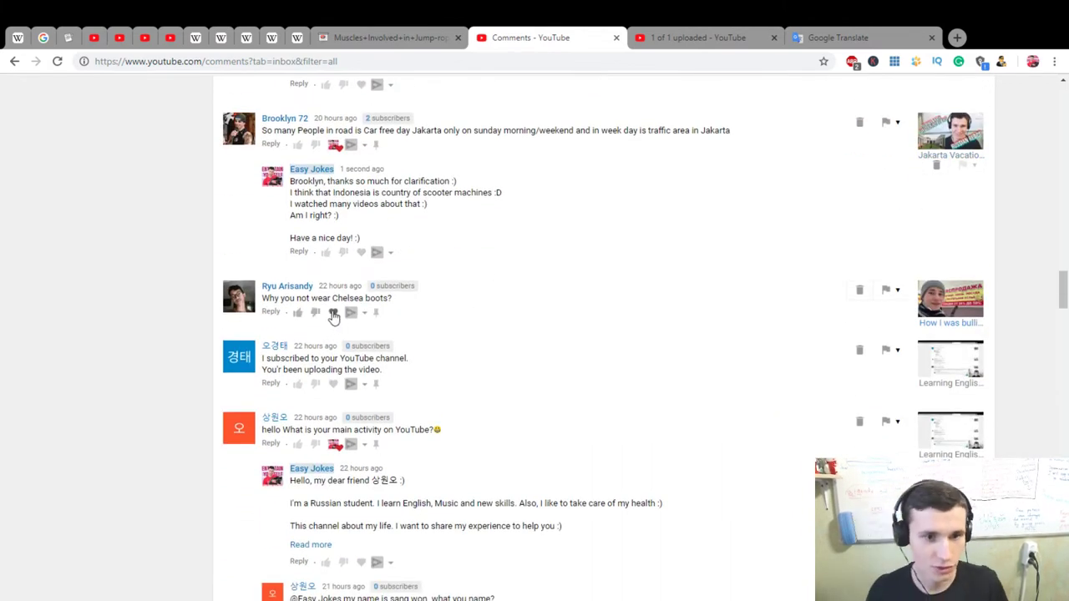
left_click(270, 311)
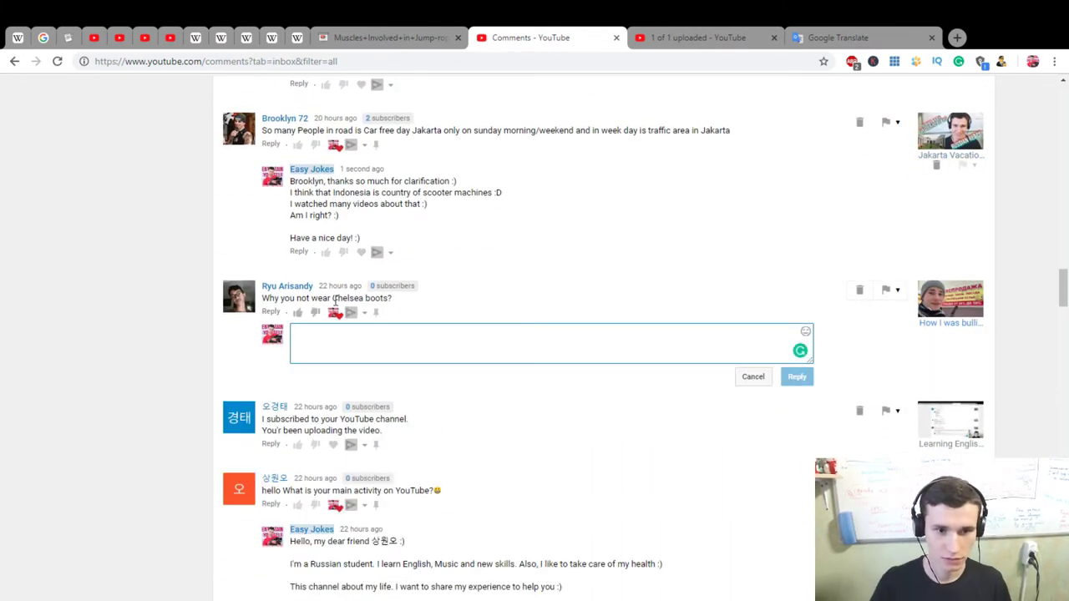
mouse_move(332, 298)
left_mouse_down()
mouse_move(264, 298)
mouse_move(389, 297)
left_mouse_up()
key("ctrl+c")
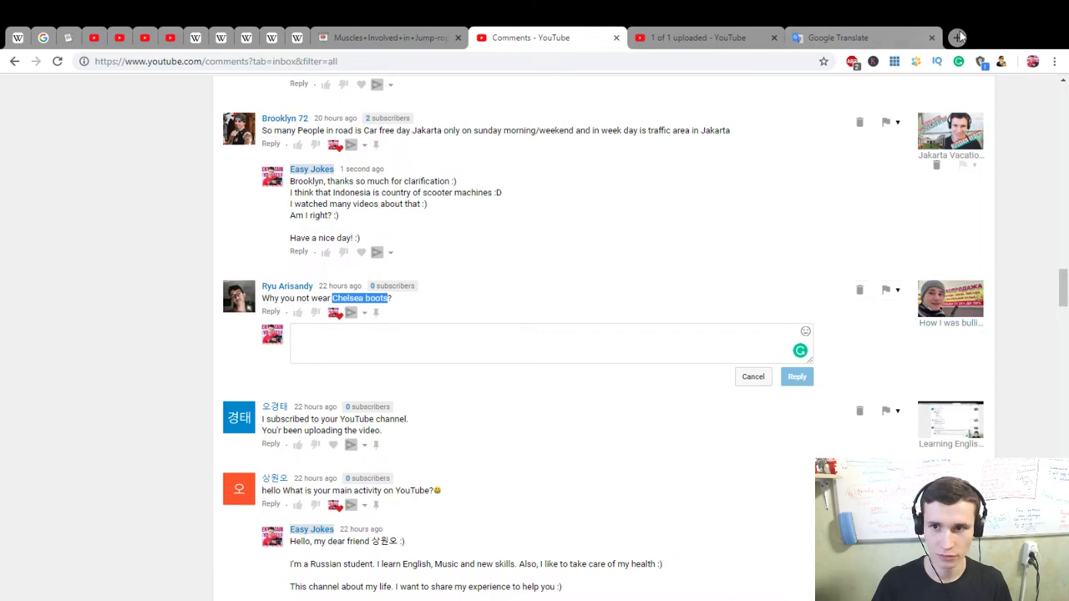
key("ctrl+t")
key("ctrl+v")
key("Return")
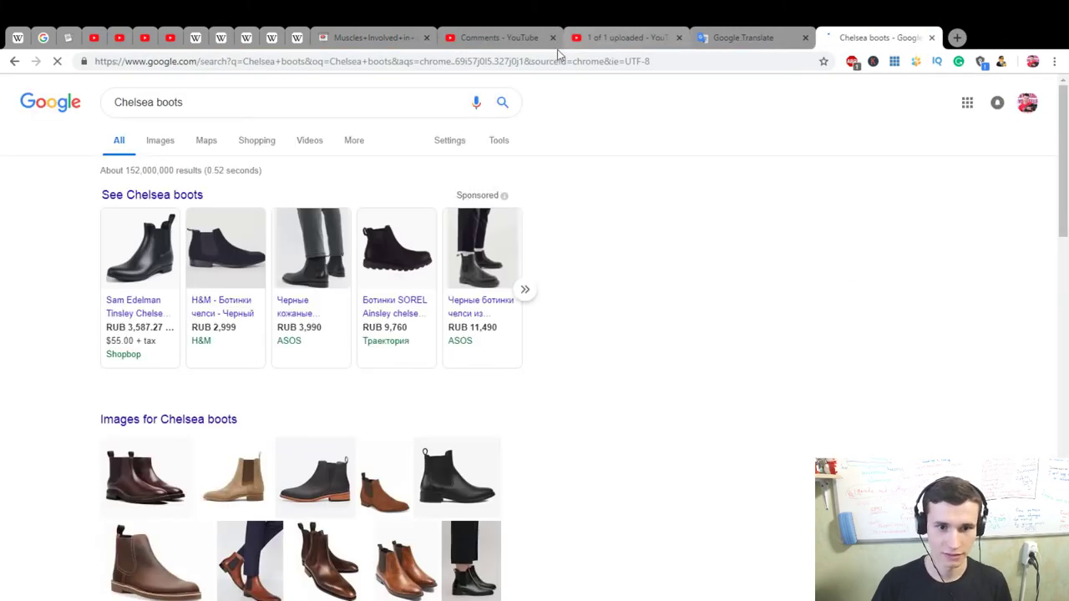
scroll(723, 253, "down", 3)
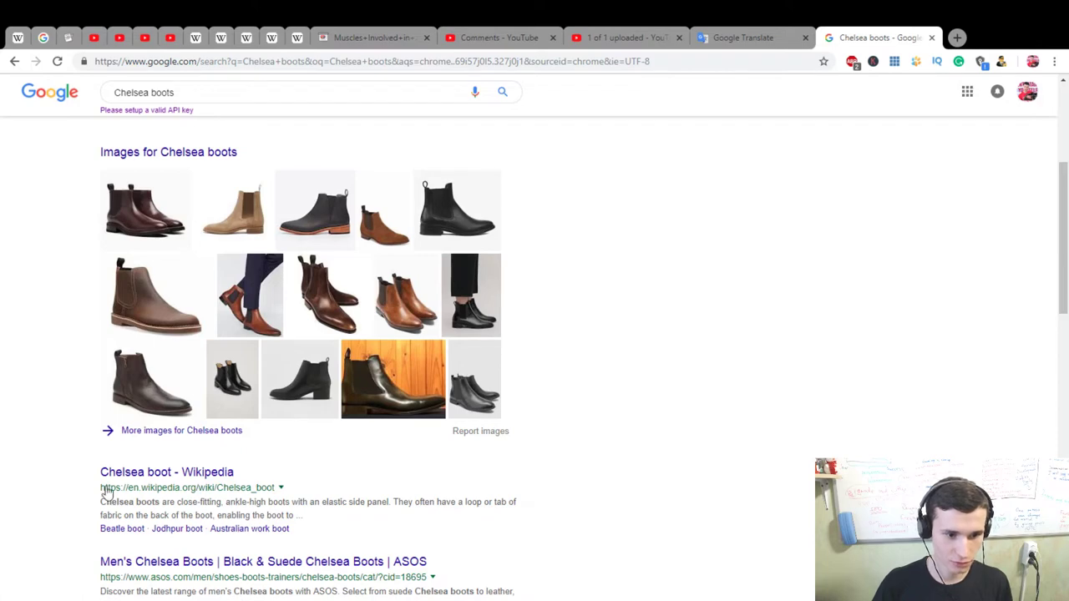
left_click(164, 483)
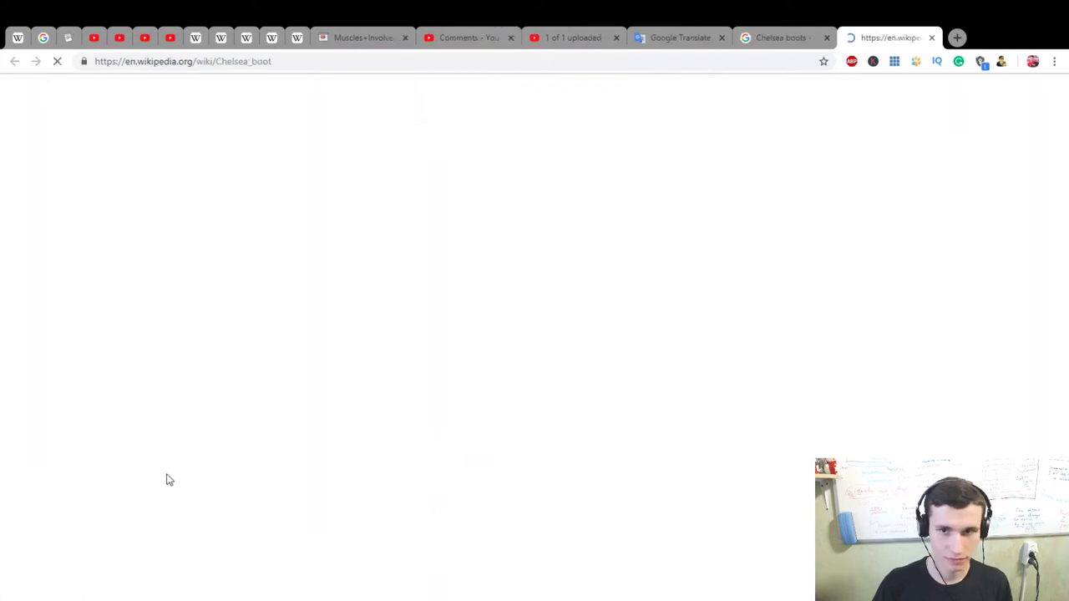
scroll(733, 288, "down", 3)
scroll(729, 309, "down", 3)
key("alt+Left")
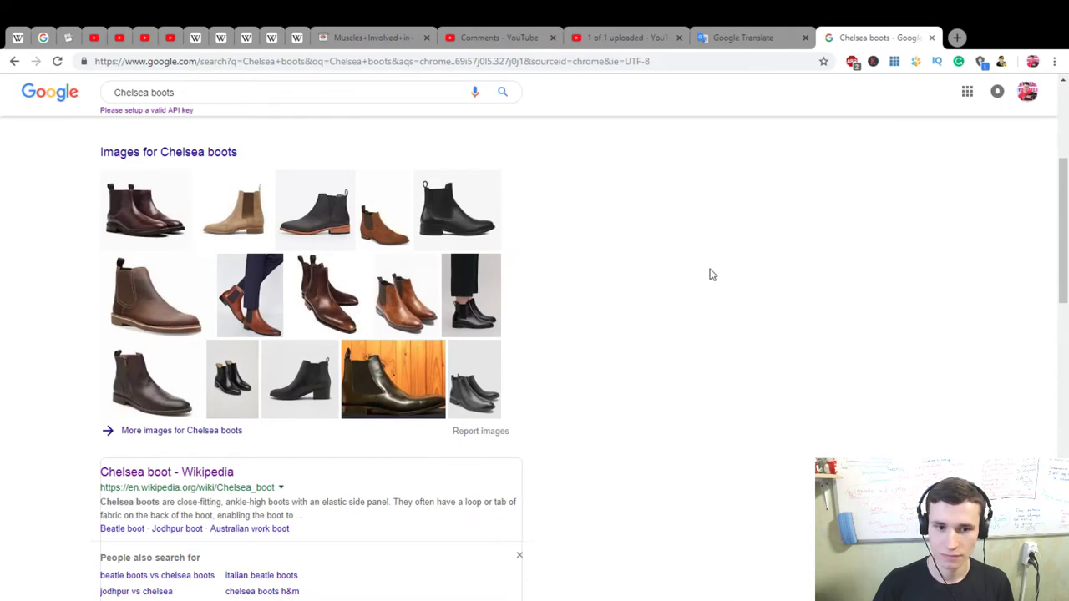
key("ctrl+w")
Step: Resume the Chelsea boots reply with 'Wow :)' and a line calling it an interesting idea
left_click(645, 41)
left_click(563, 34)
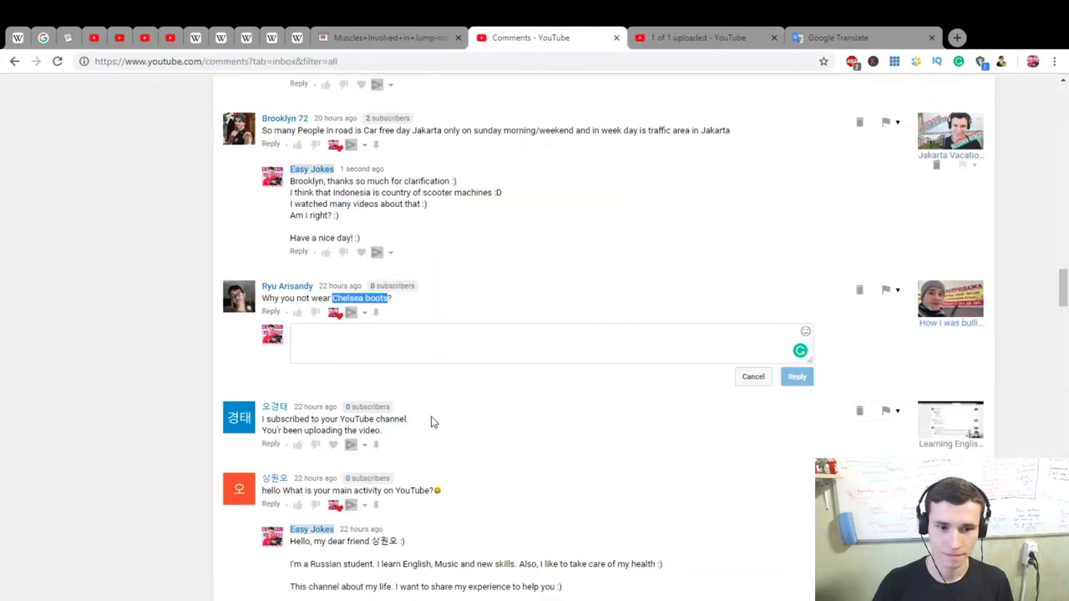
left_click(311, 334)
type("Wow ")
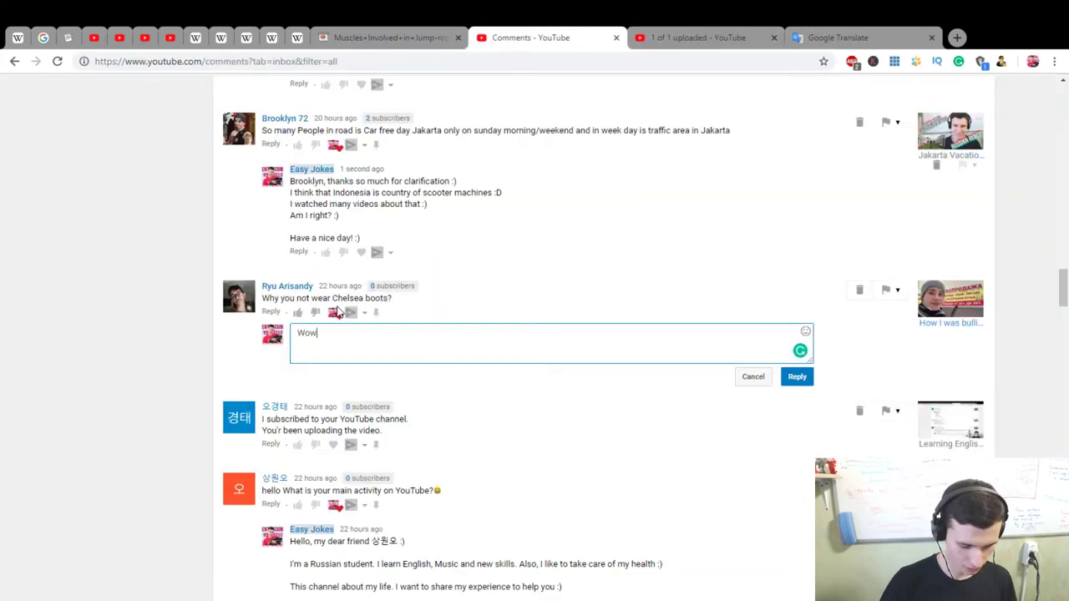
type(":)")
key("Return")
type("R")
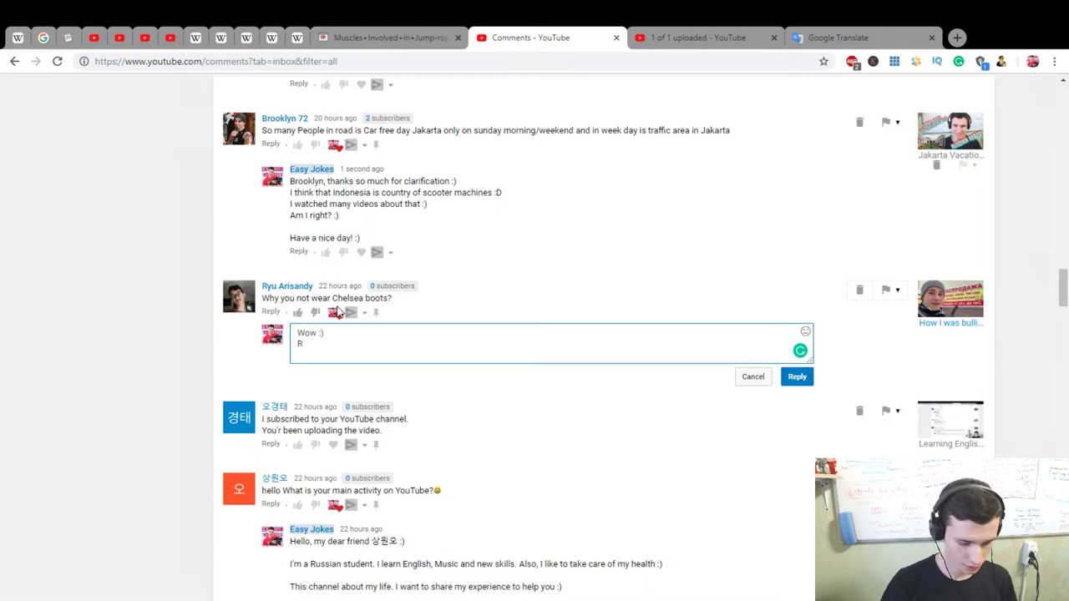
type("yu, I")
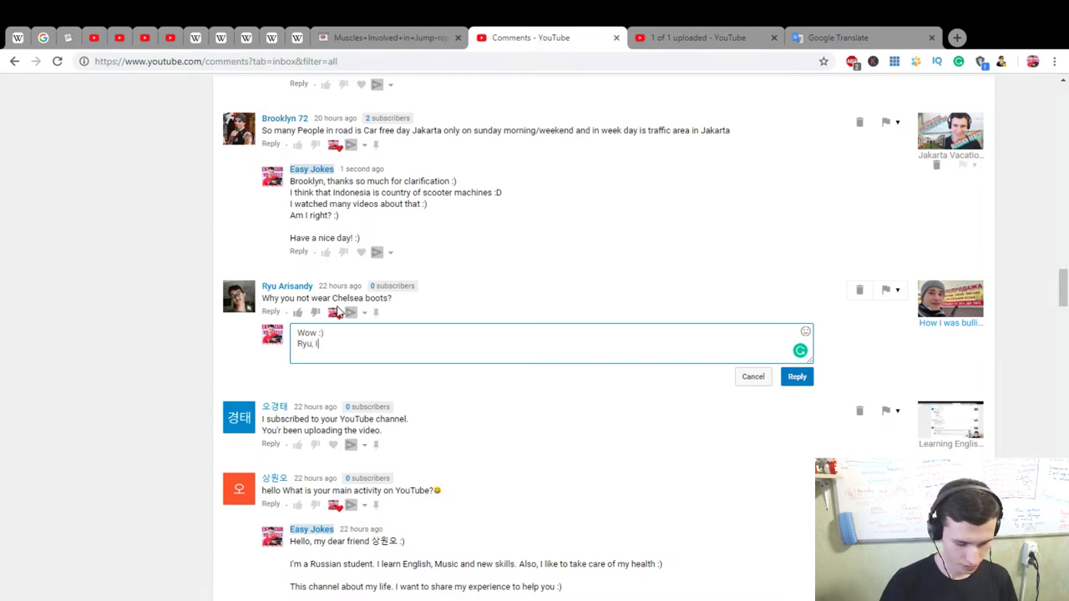
type(" think it's ")
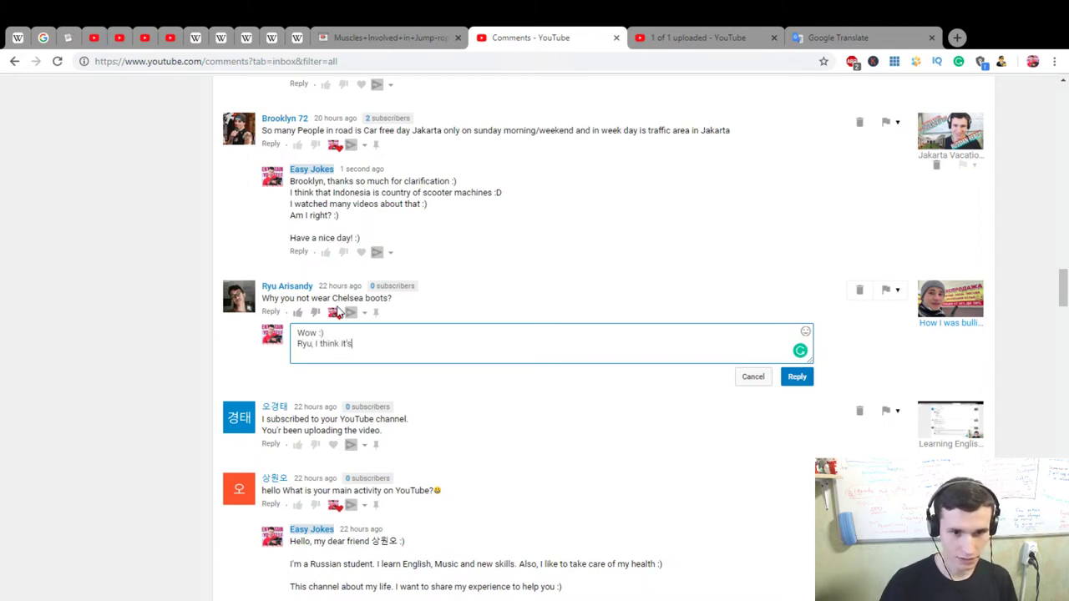
type("interesting idea :)")
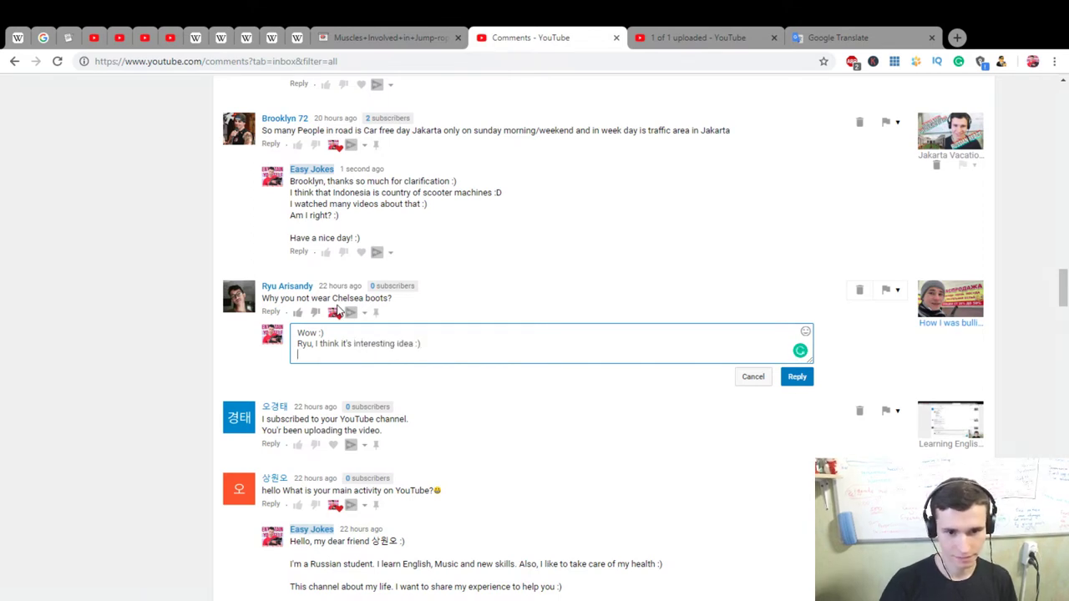
Step: Add 'But I like my boots' and ask whether they like Chelsea boots
key("Return")
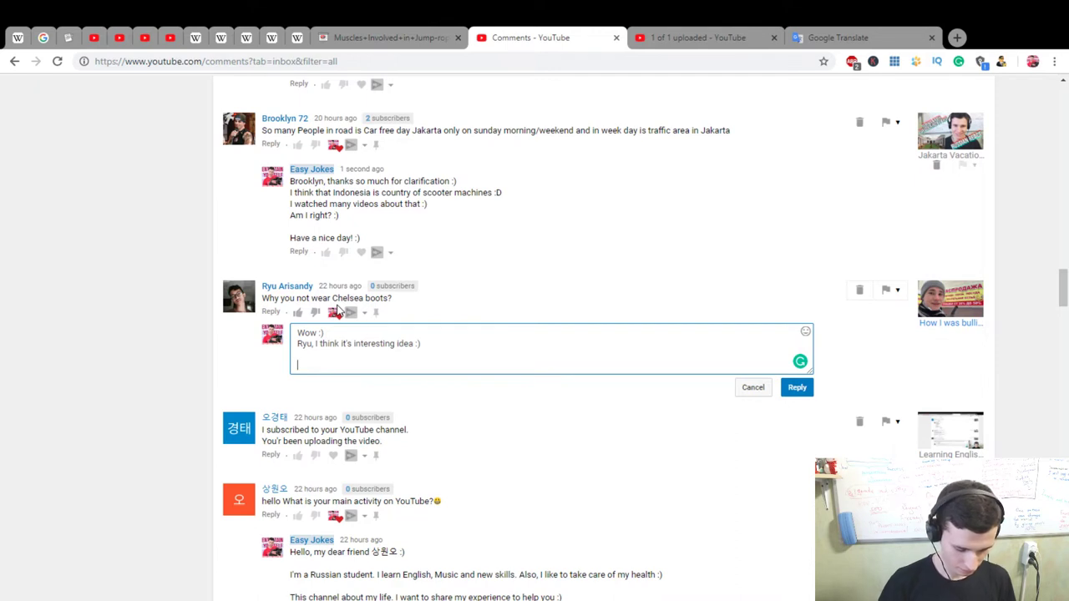
key("BackSpace")
type("But I like my")
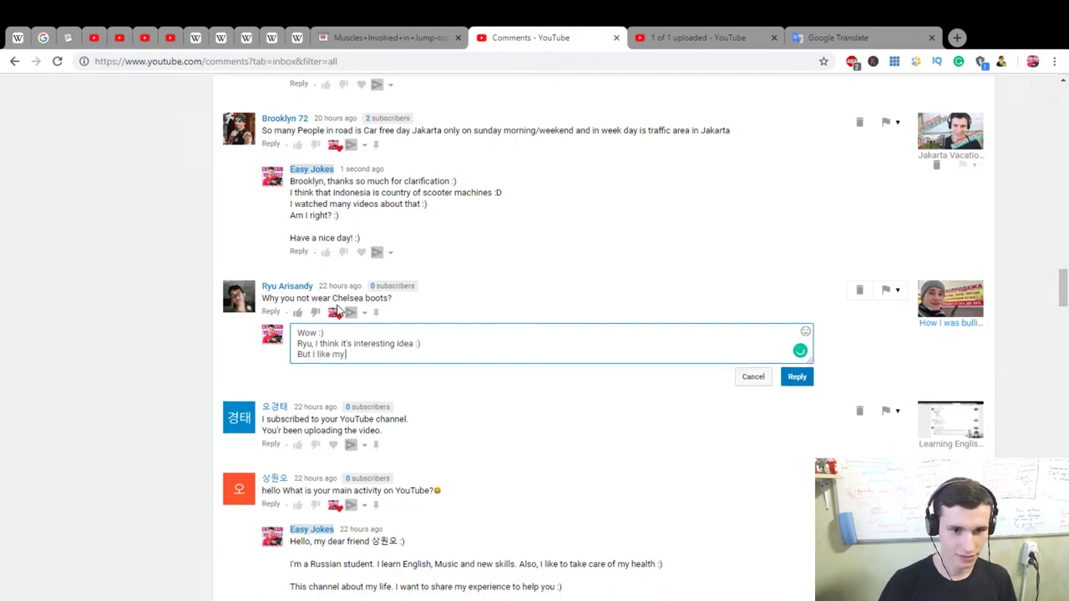
type(" boots :)")
key("Return")
type("H")
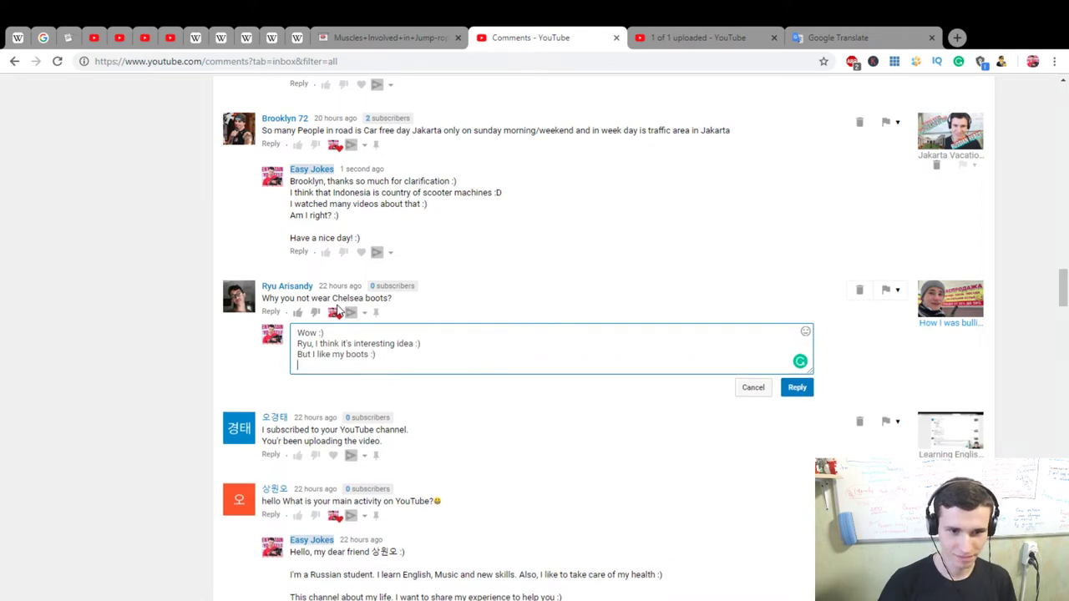
key("BackSpace")
key("Return")
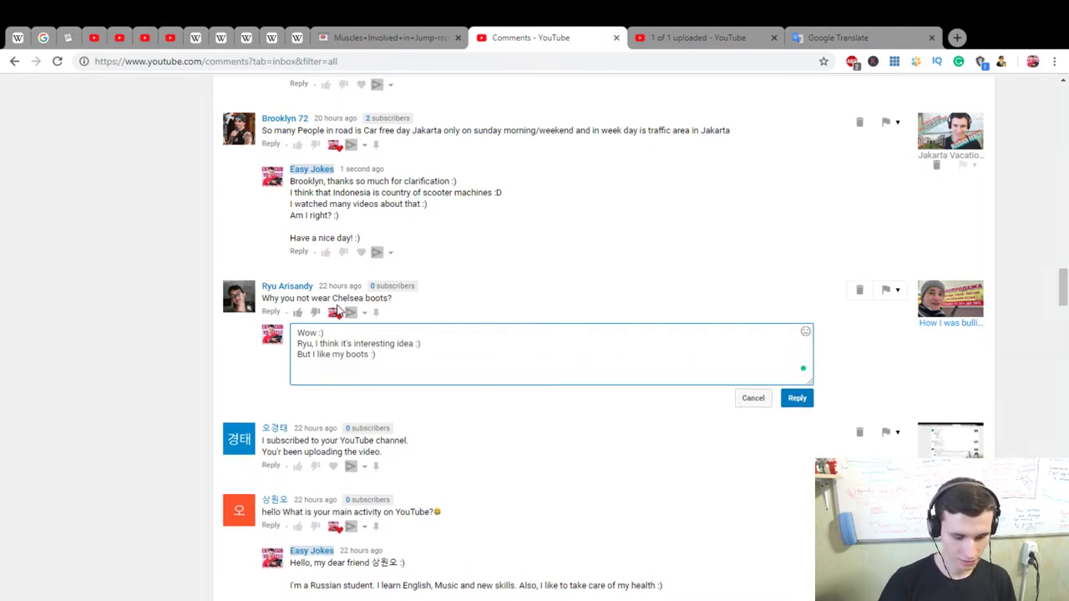
type("Do you like ")
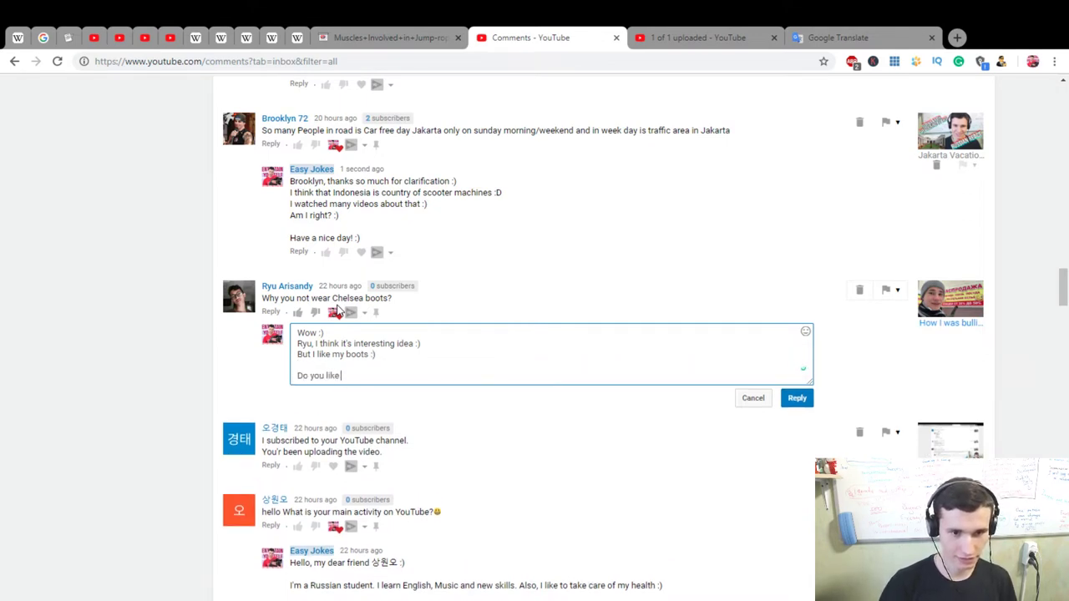
type("Chelsea boots")
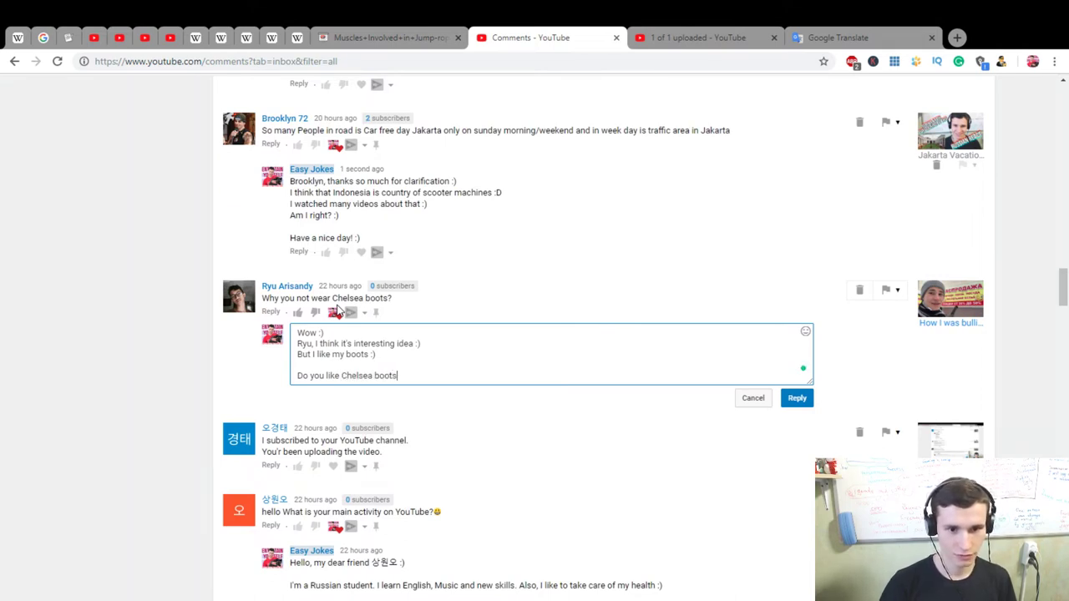
Step: Add 'Have a beautiful day!' and post the reply
key("Return")
key("Return")
type("Have ")
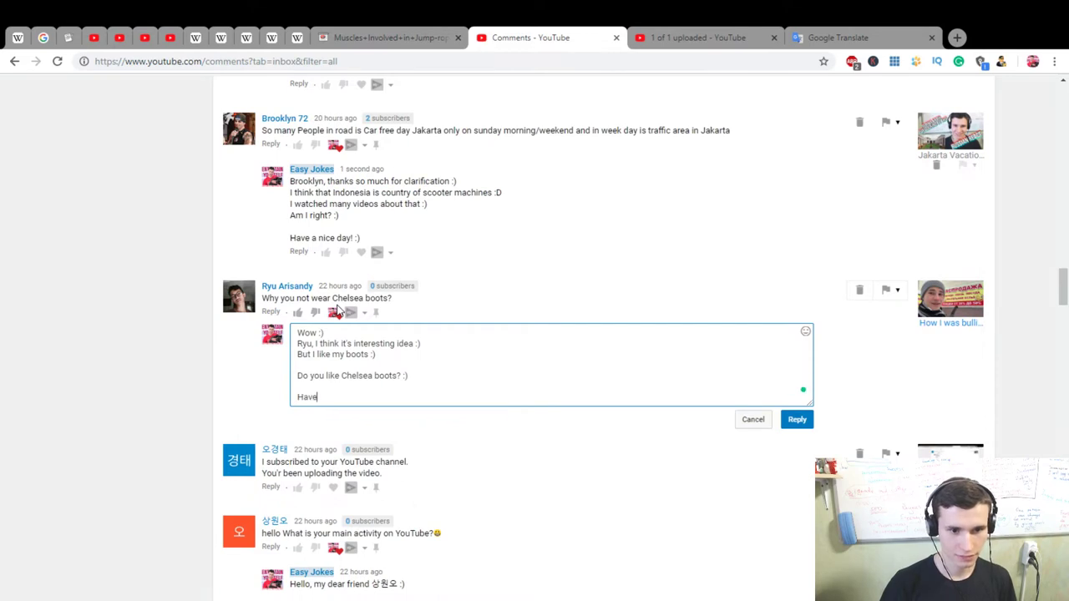
type("a ")
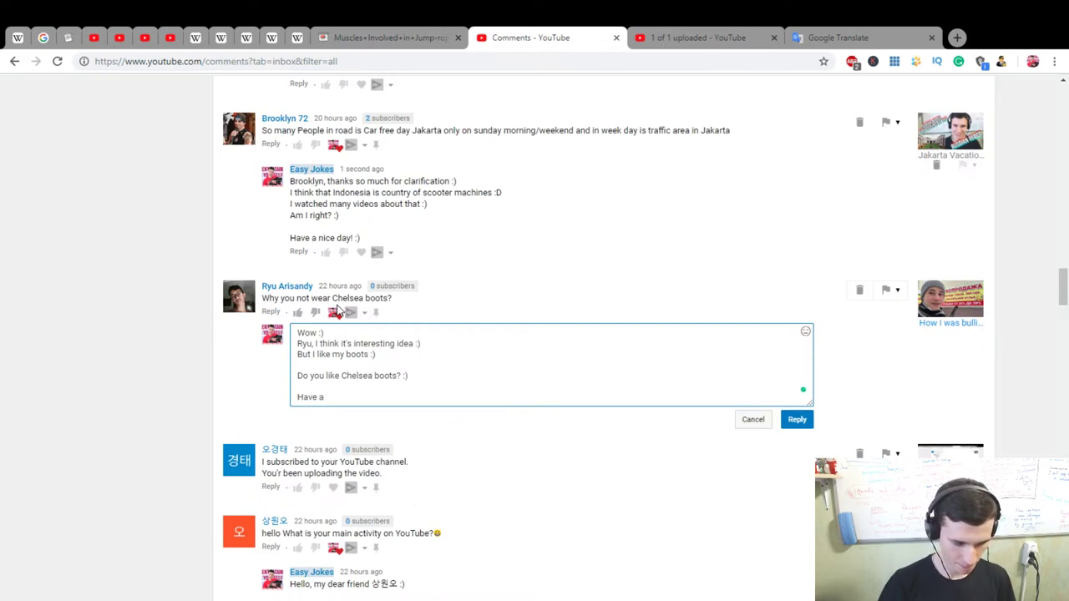
type("beautiful day! :)")
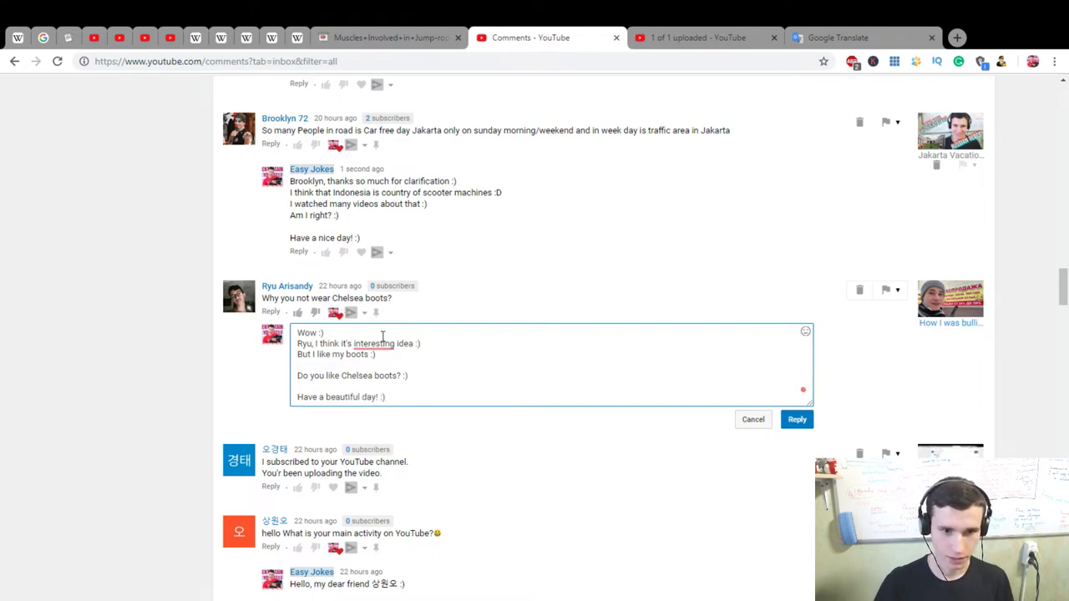
mouse_move(372, 344)
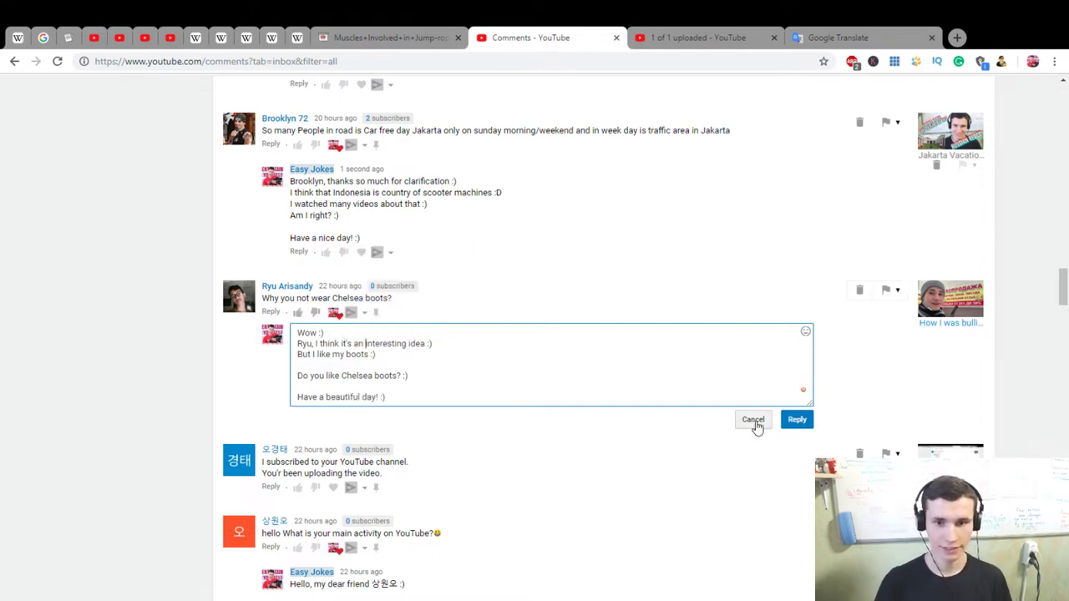
left_click(795, 419)
Step: Begin a reply to the subscriber: 'Oh, thanks so much! I really appreciate it, my dear friend :)'
scroll(547, 409, "down", 1)
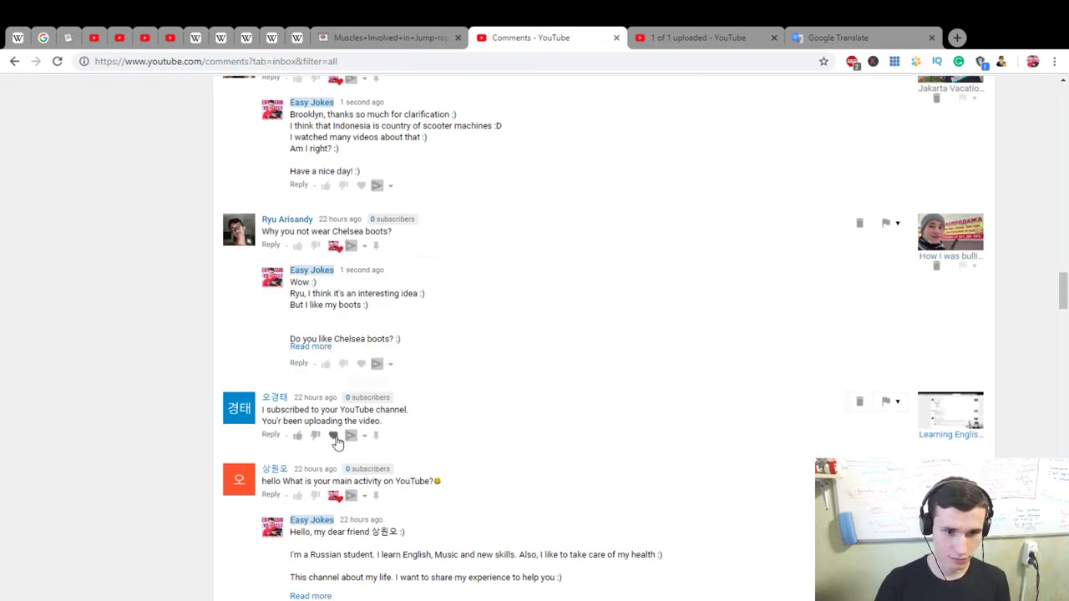
left_click(270, 435)
scroll(716, 371, "down", 3)
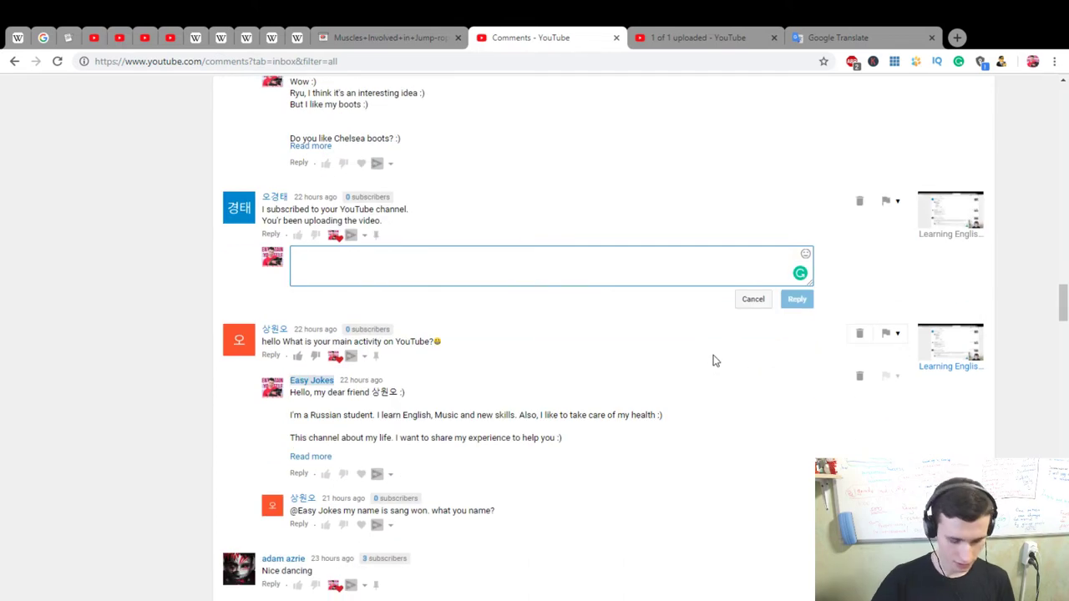
type("Oh, thanks so much!")
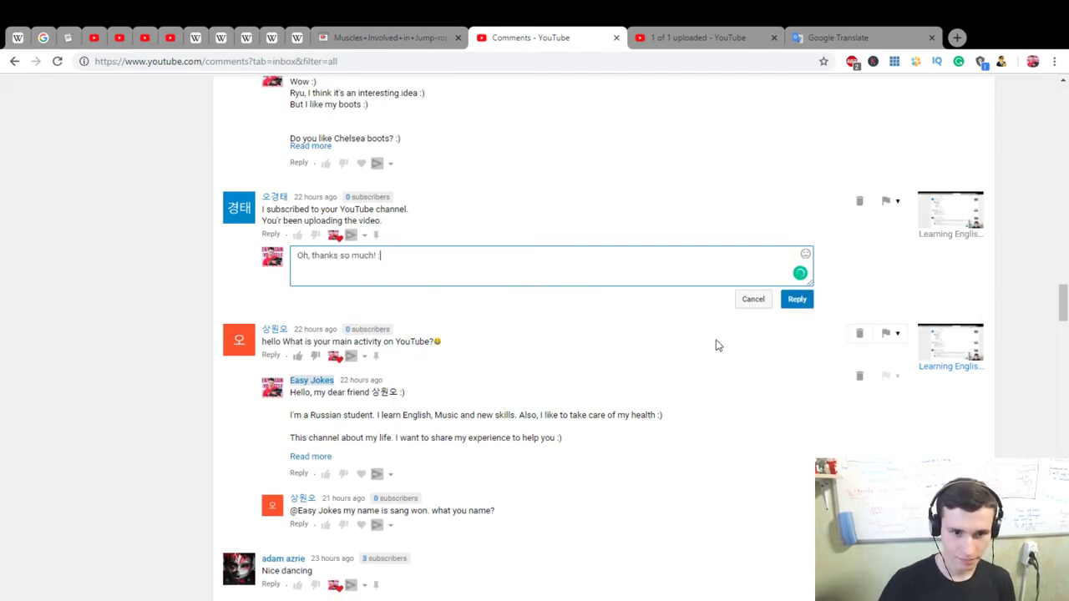
type(" I really a")
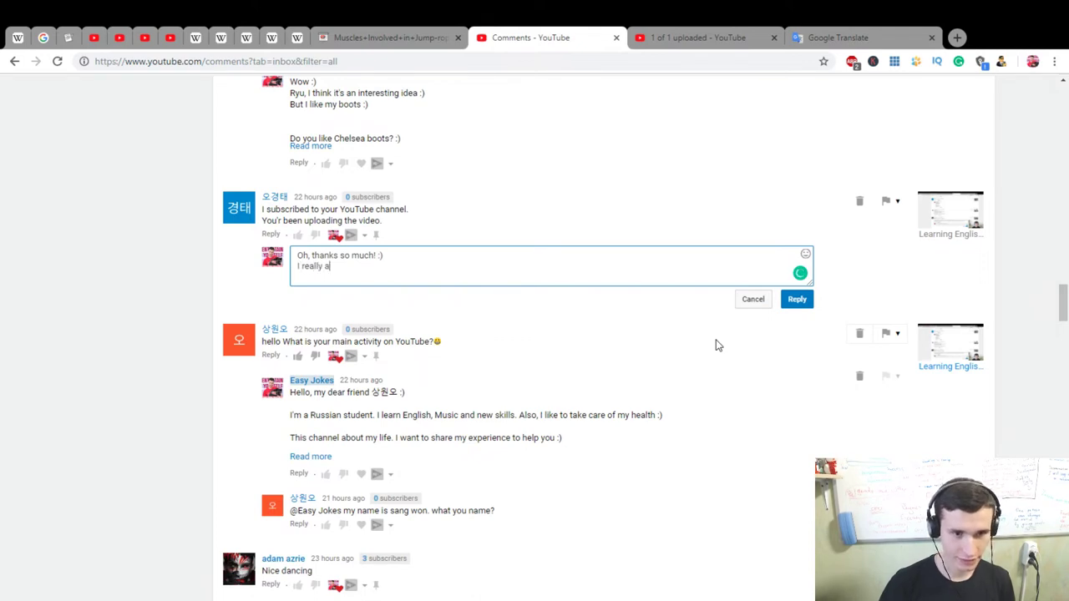
type("pc")
key("BackSpace")
key("BackSpace")
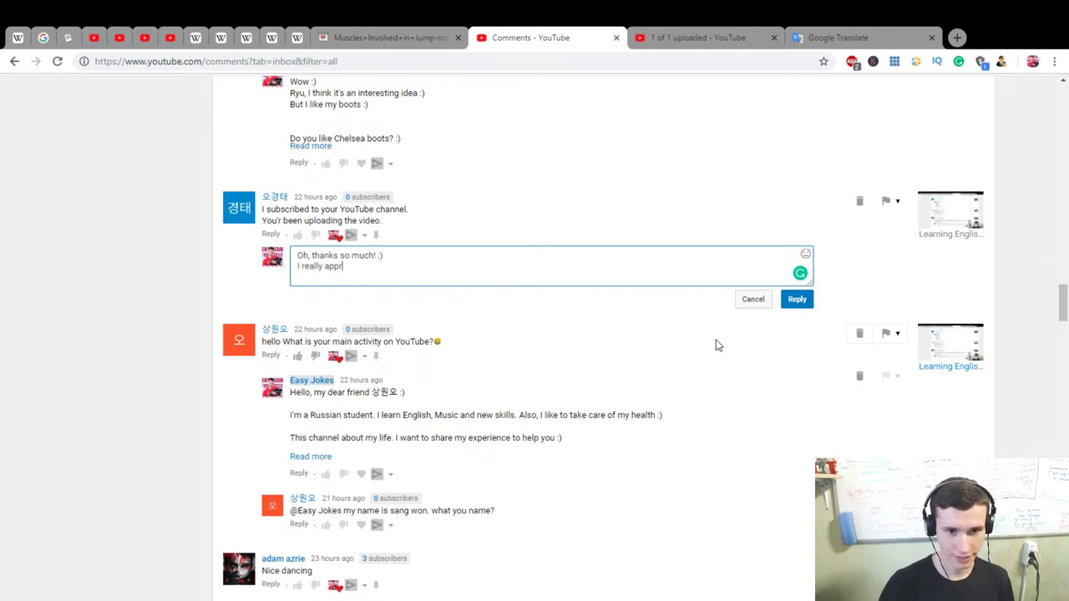
type("eciate it")
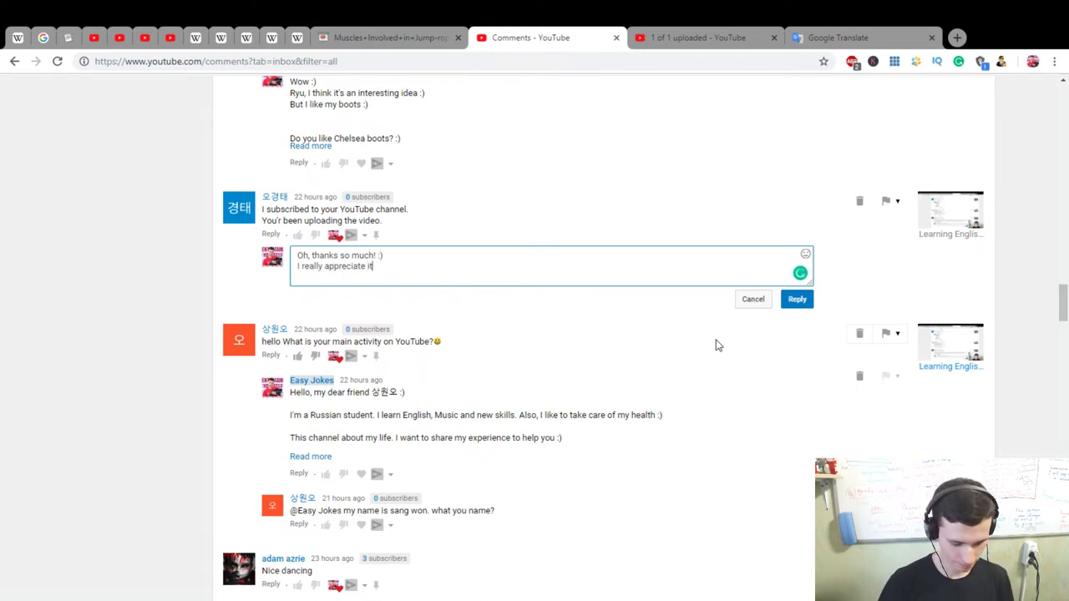
type(", my dear fr")
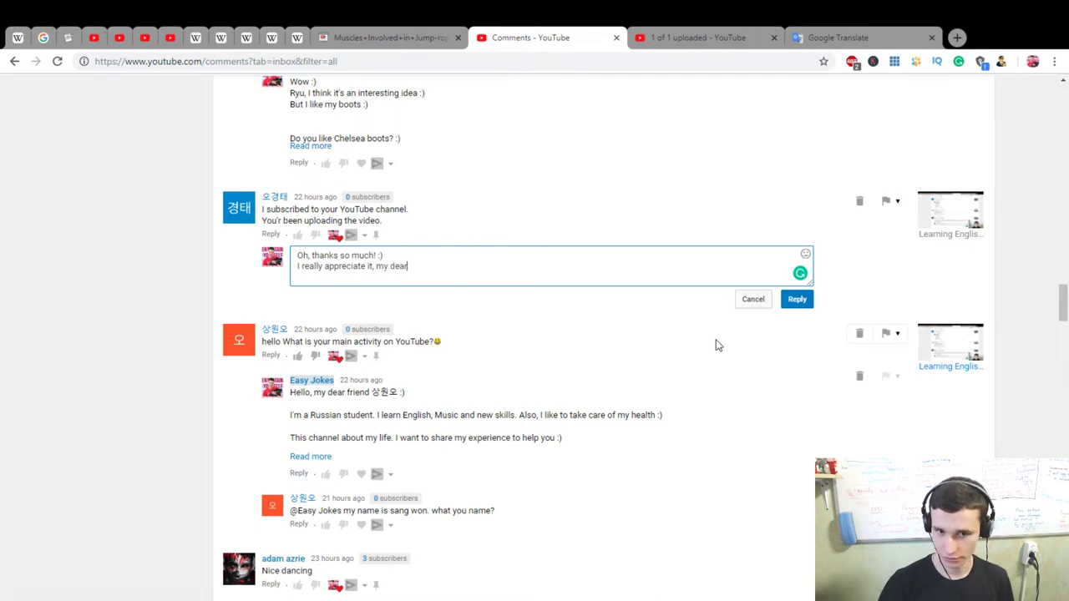
type("iend :)")
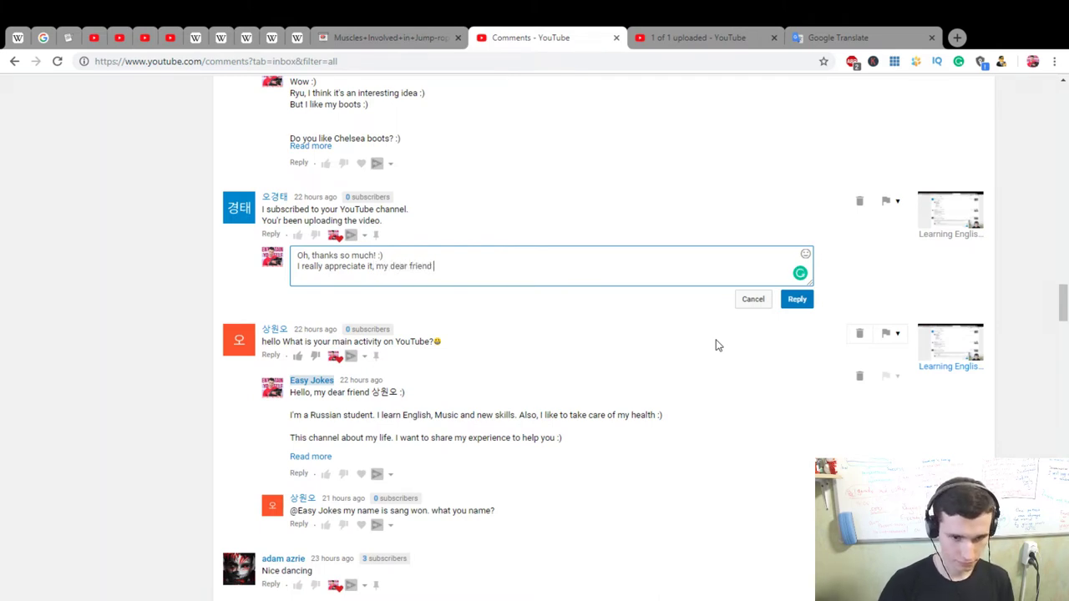
Step: Add 'What would you like to see? :)' and 'Have a terrific day', then post the reply
key("Return")
key("Return")
type("What d")
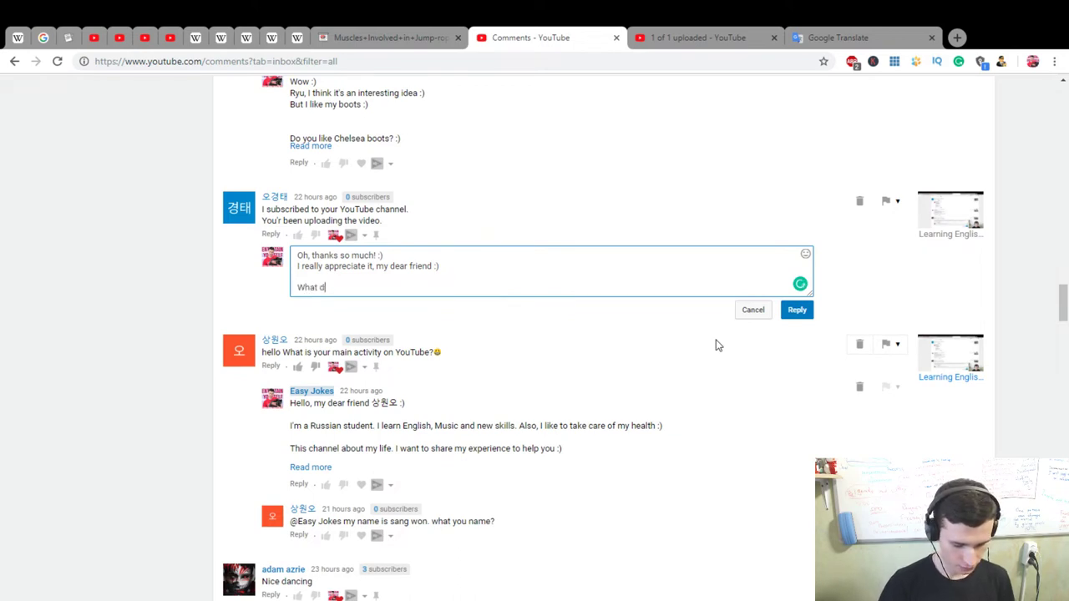
type("o you li")
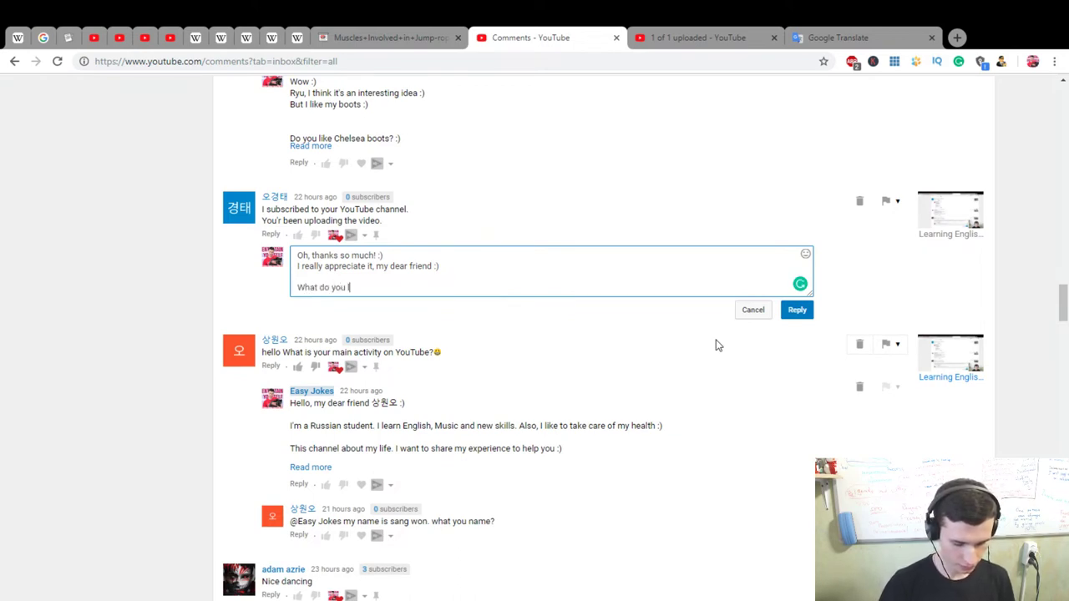
type("ke to see? :)")
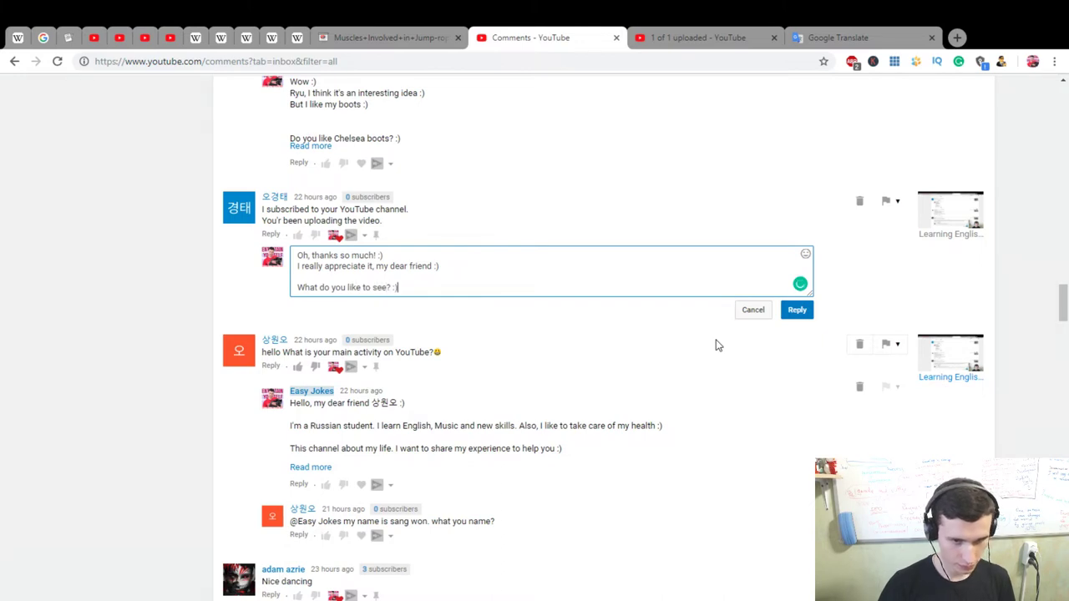
key("Return")
type("What ")
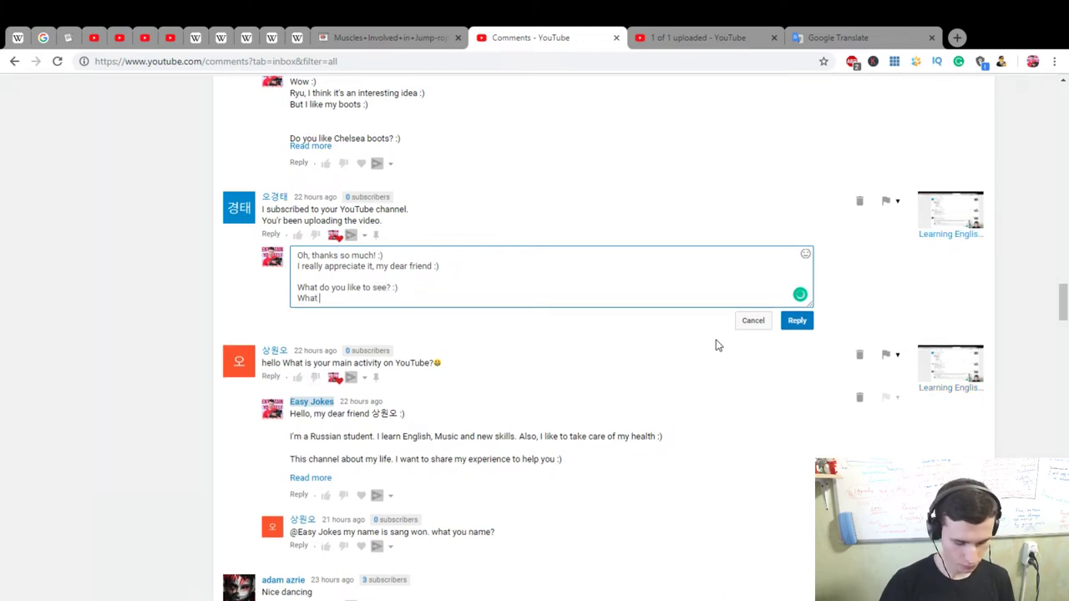
type("would you")
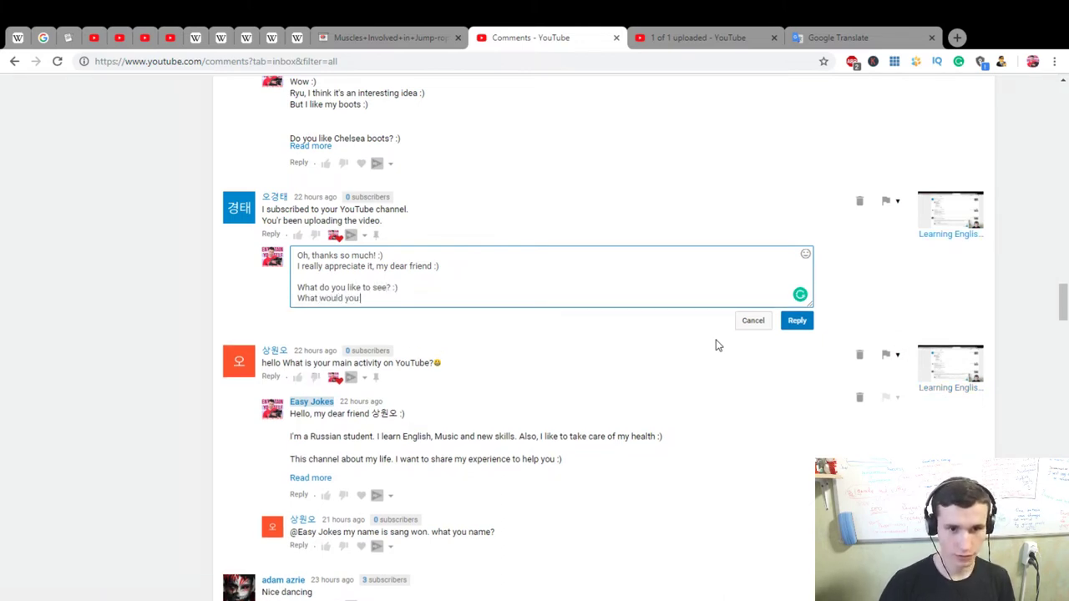
type(" like to see? :)")
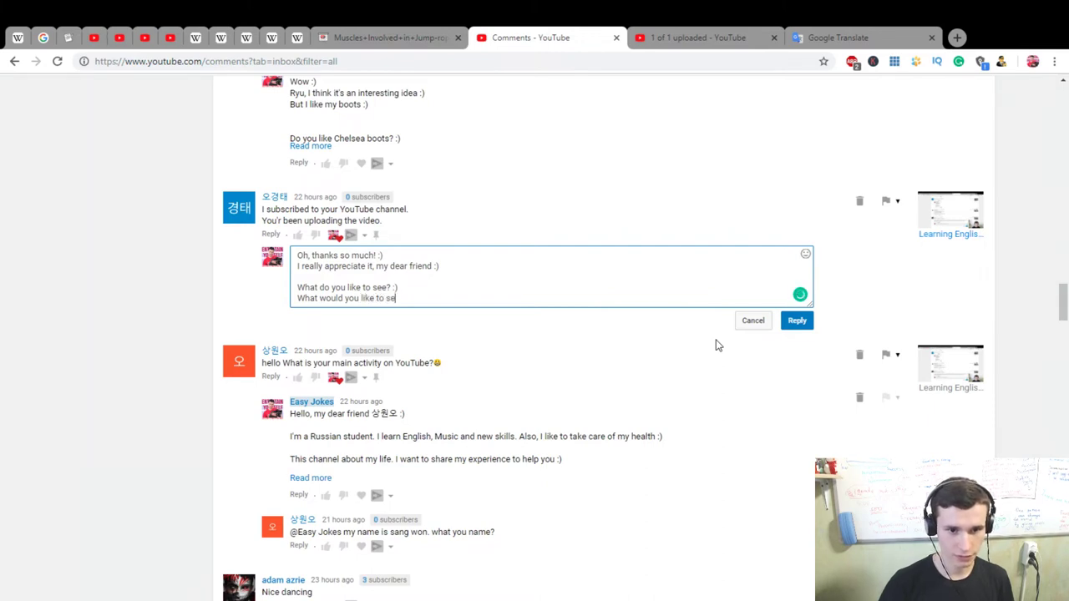
key("Return")
type("I can")
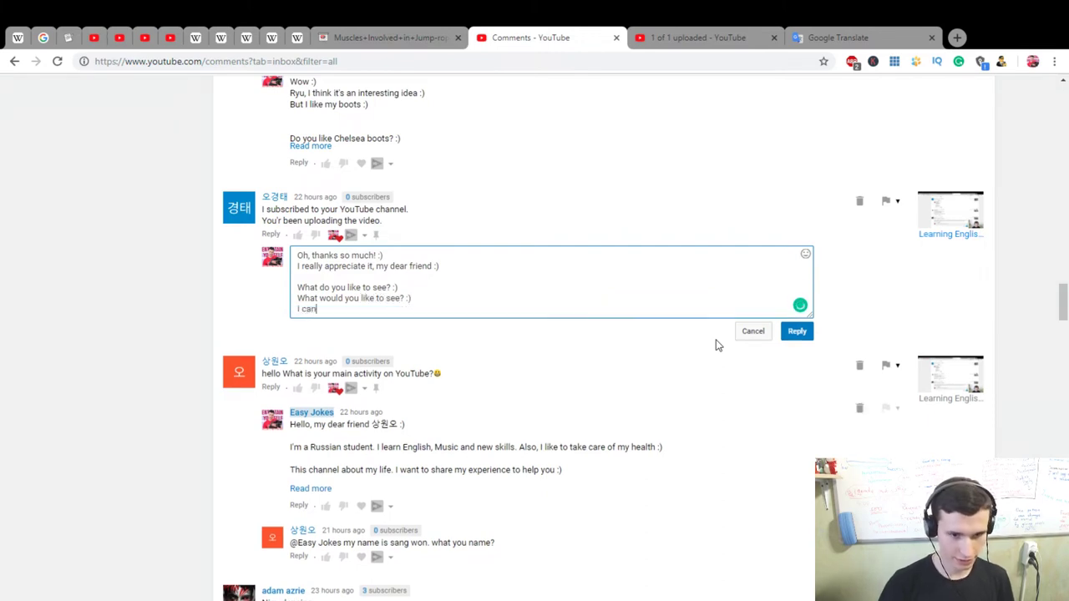
type(" create it :)")
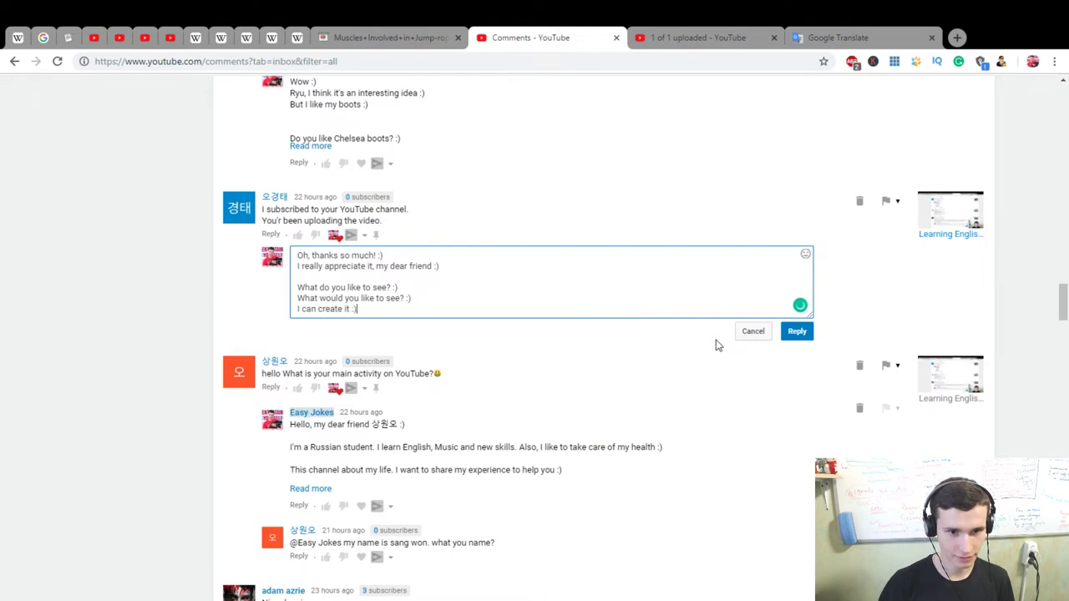
key("Return")
key("Return")
type("Have a")
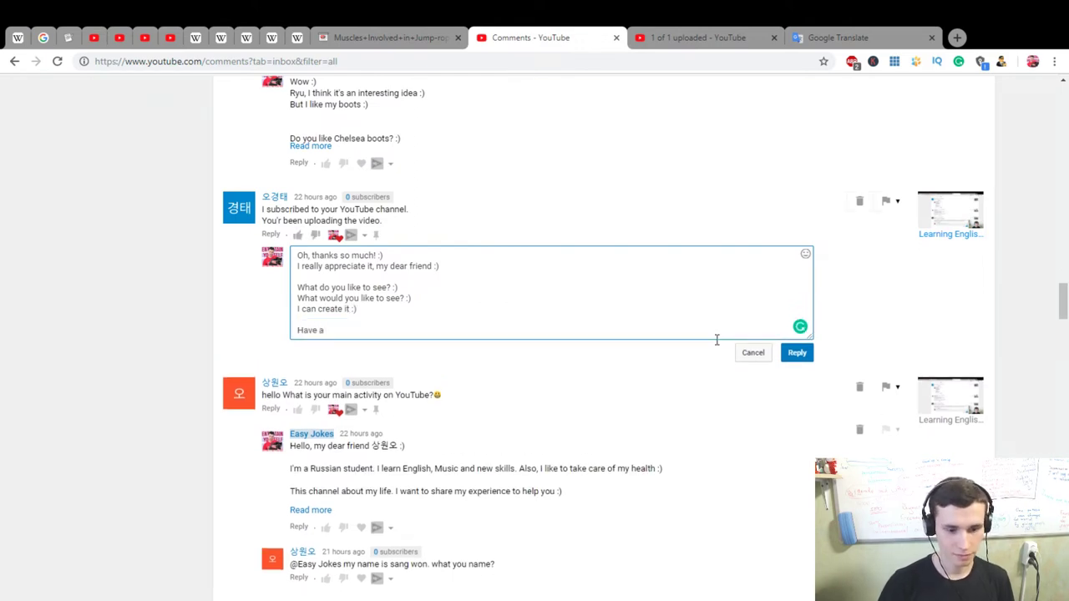
type(" terrific day! :)")
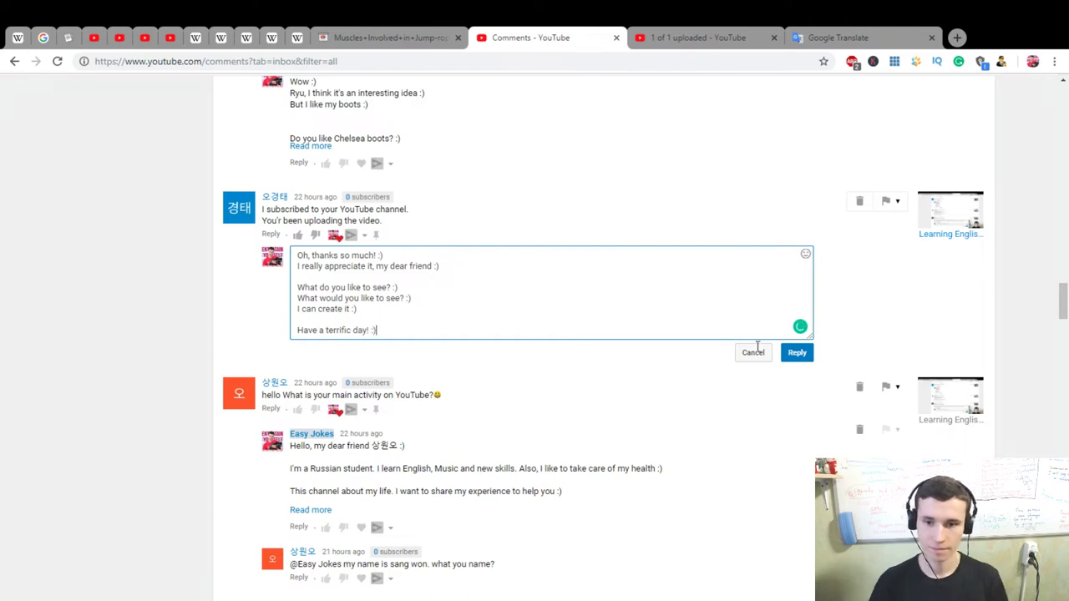
left_click(796, 352)
Step: Heart the comment asking your name and begin a reply with 'nice to meet you :)'
scroll(598, 332, "down", 4)
scroll(543, 347, "up", 2)
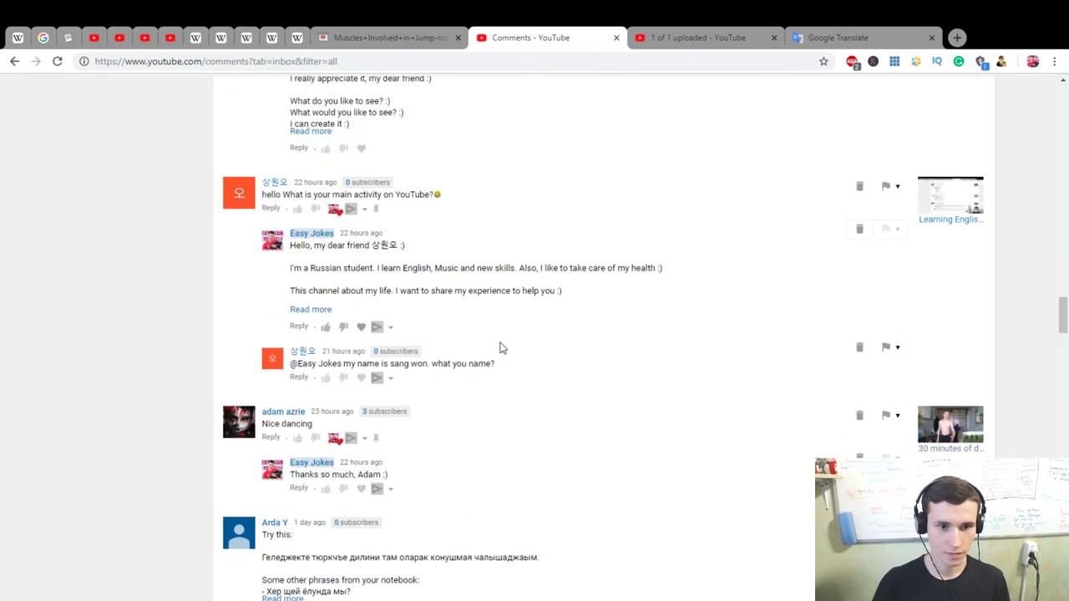
left_click(362, 379)
left_click(300, 376)
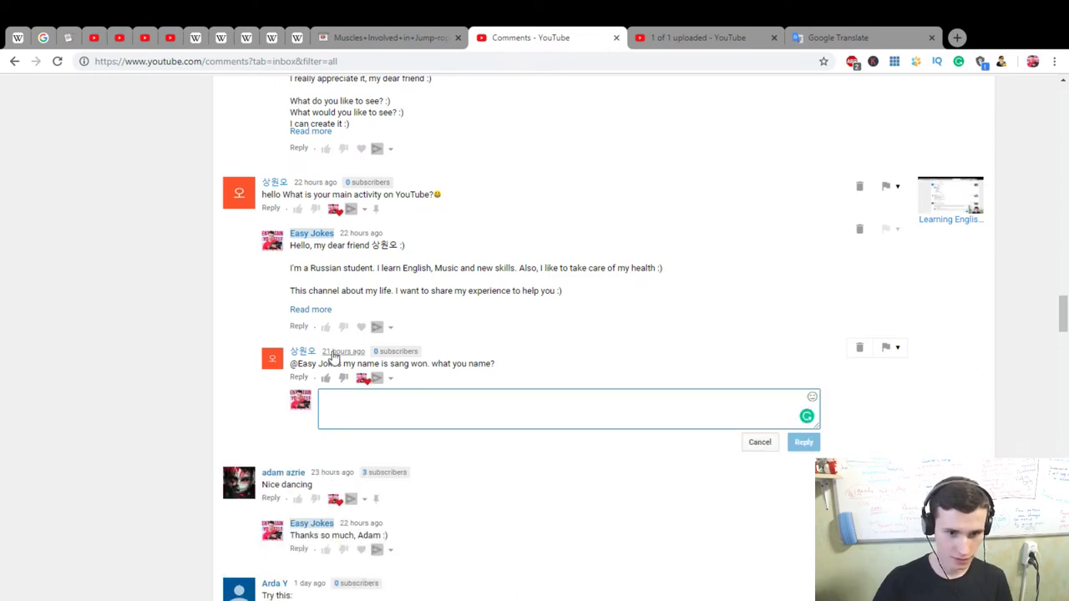
type("Sang")
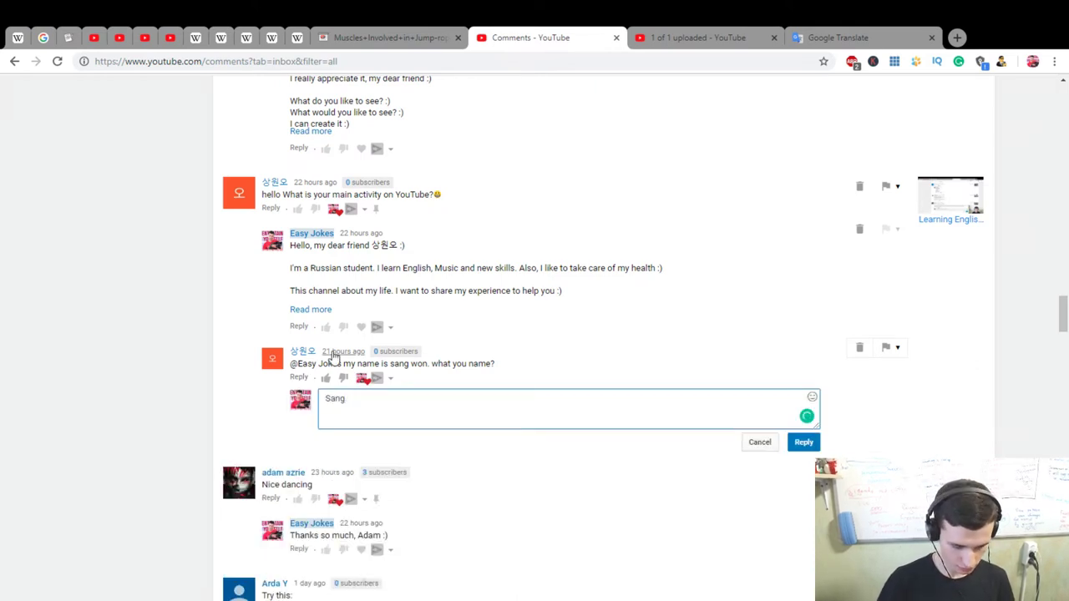
type(",  WOn")
type("on, t")
type("hank")
key("BackSpace")
key("BackSpace")
key("BackSpace")
type("nice to meet you :)")
Step: Add your name with its pronunciation and 'Have a nice day! :)', then expand the earlier reply
key("Return")
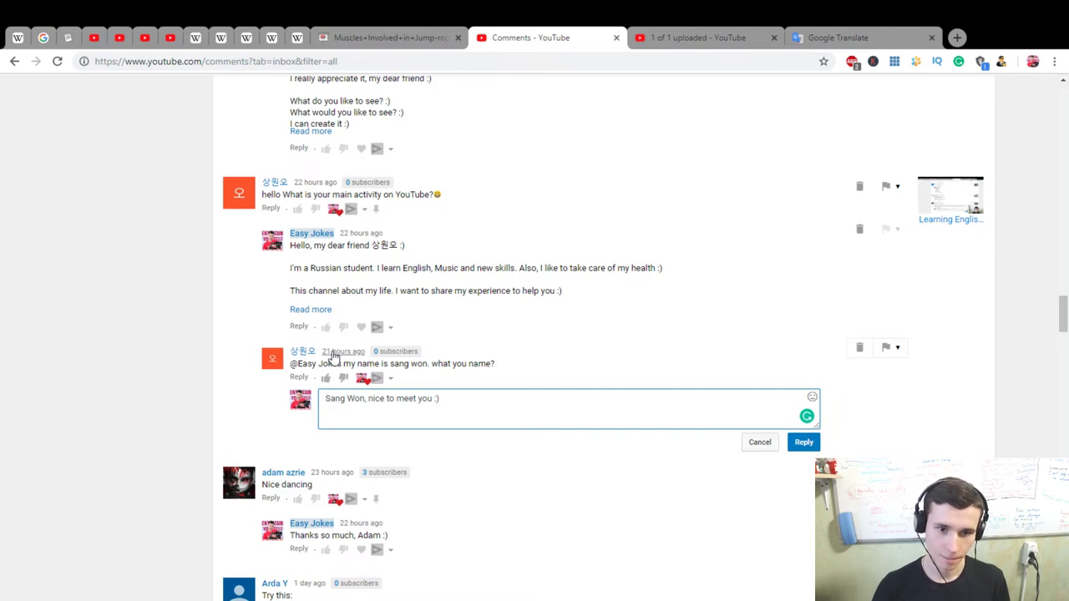
key("Return")
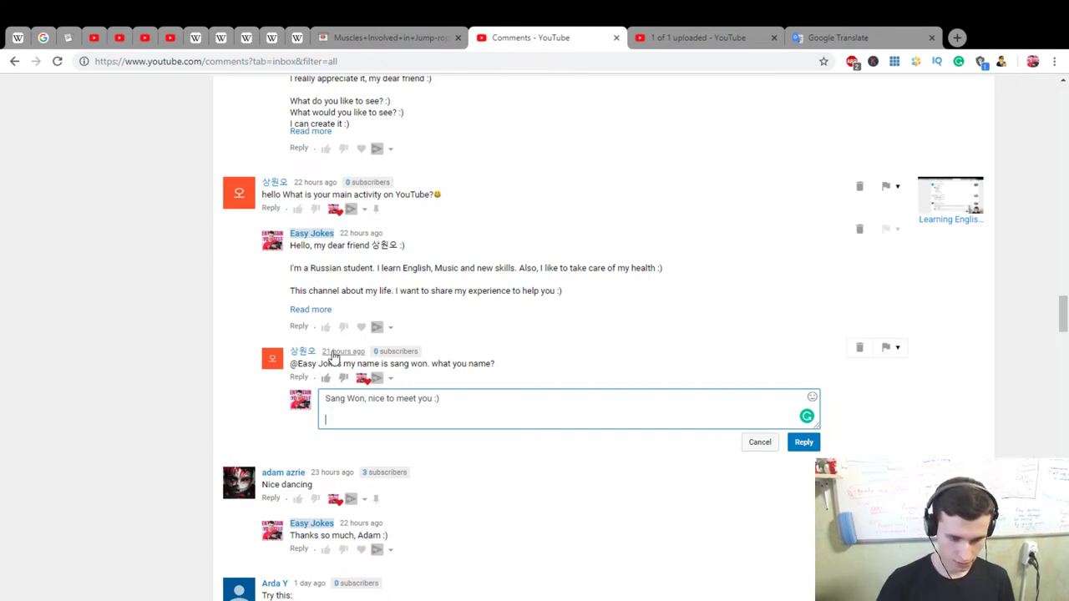
type("My name is Egor (Pronu")
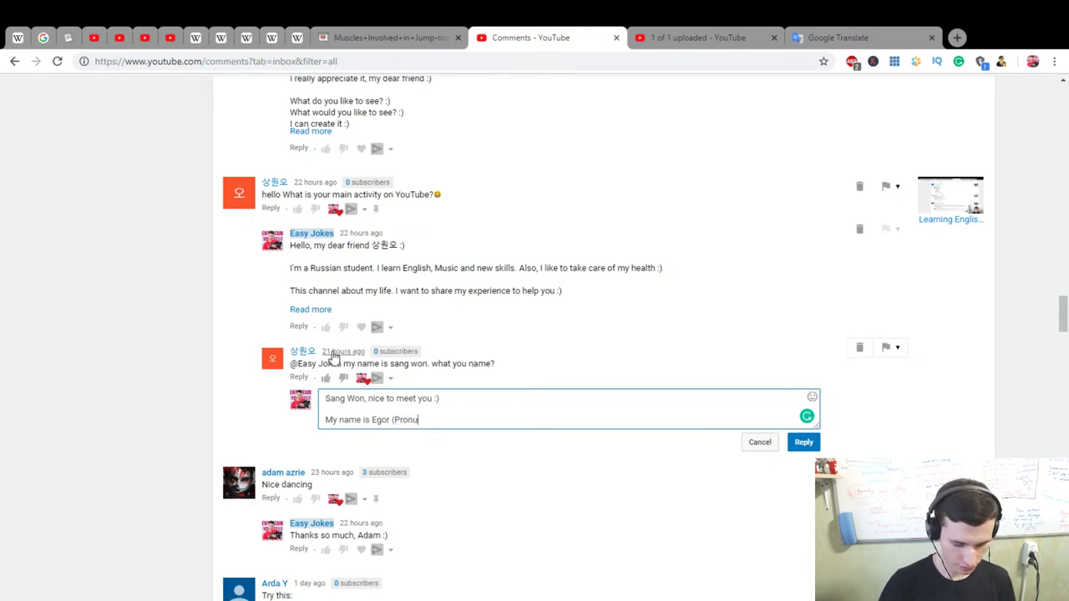
type("nciation")
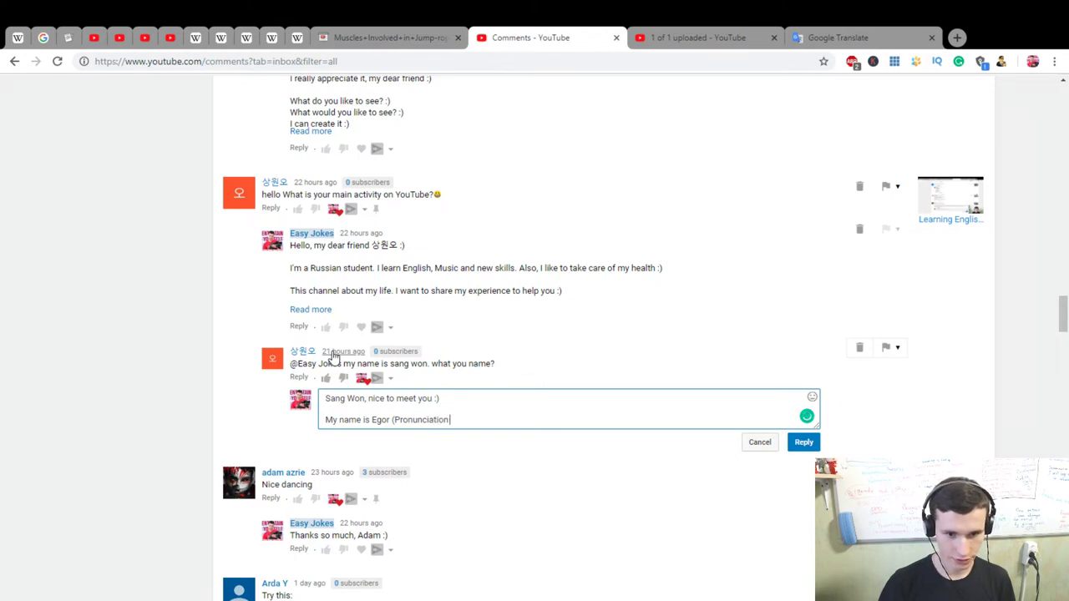
type(" Ye-Gor")
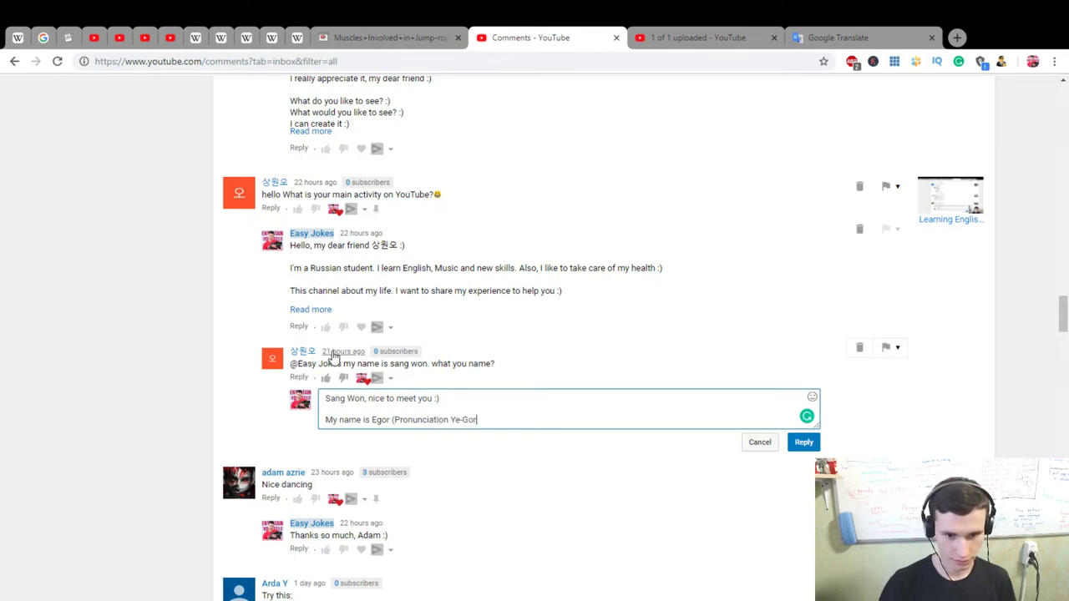
type(") :)")
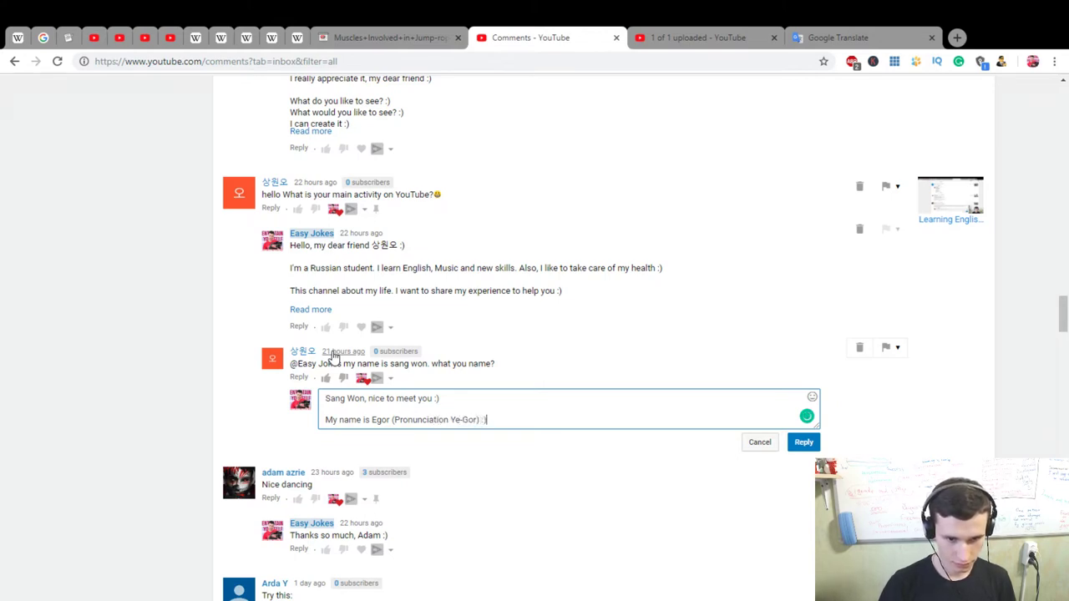
key("Return")
type("Have")
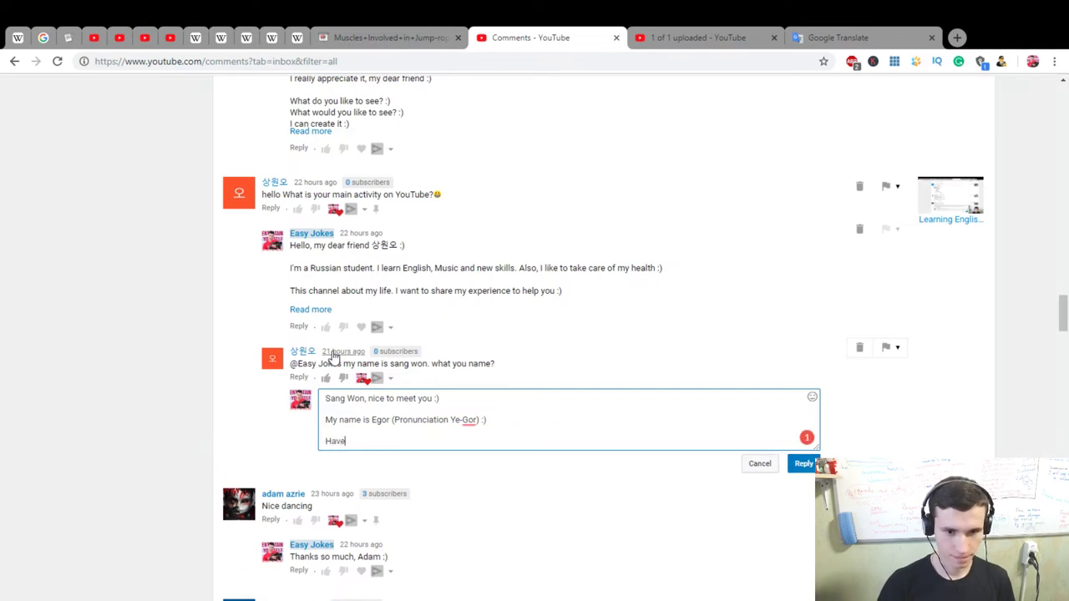
type(" a nice da")
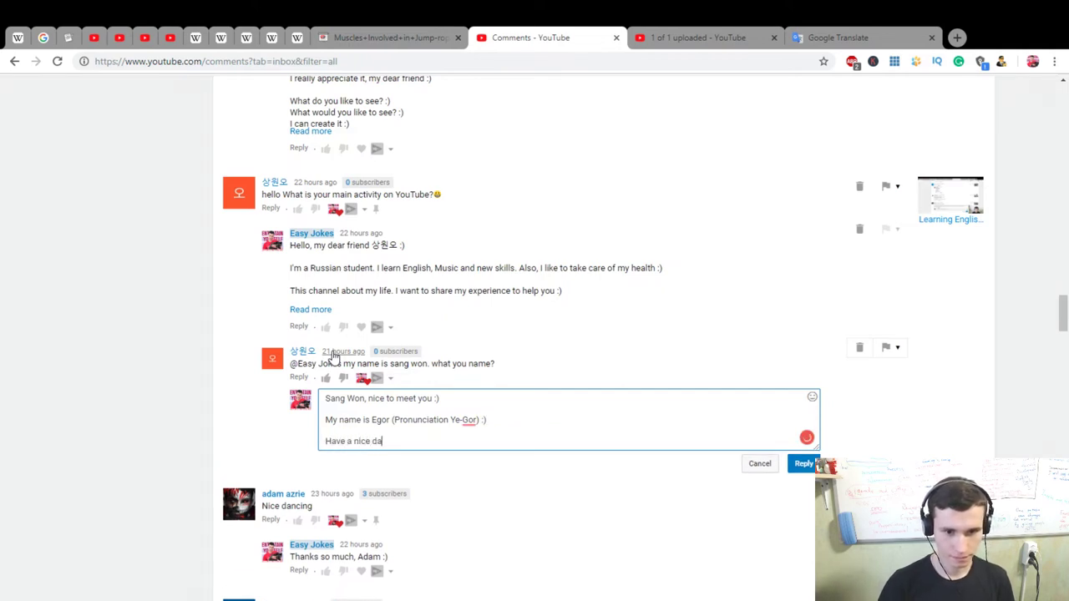
type("y! :)")
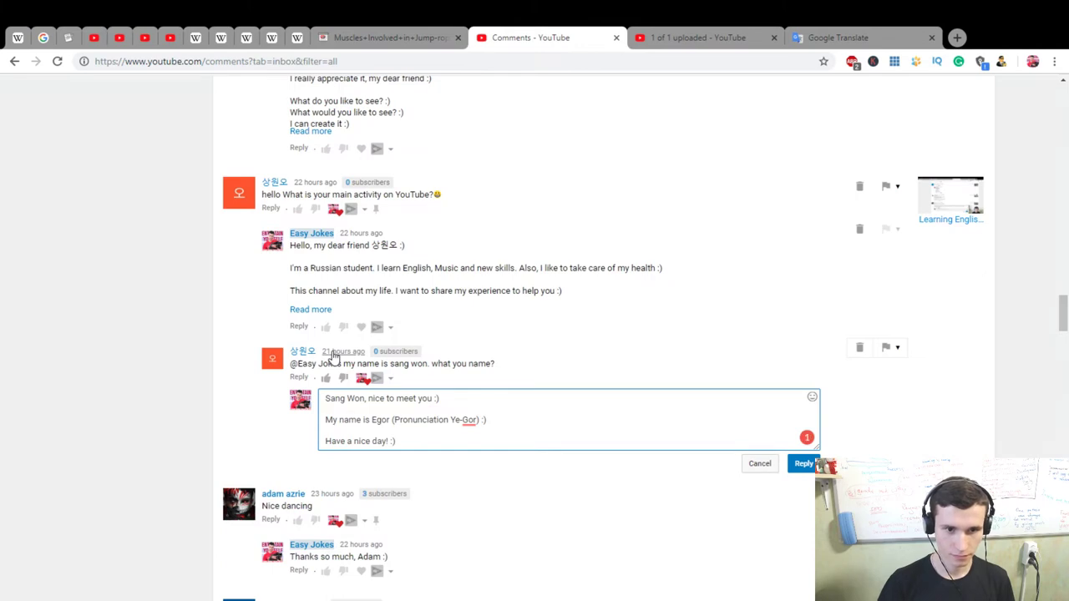
left_click(329, 311)
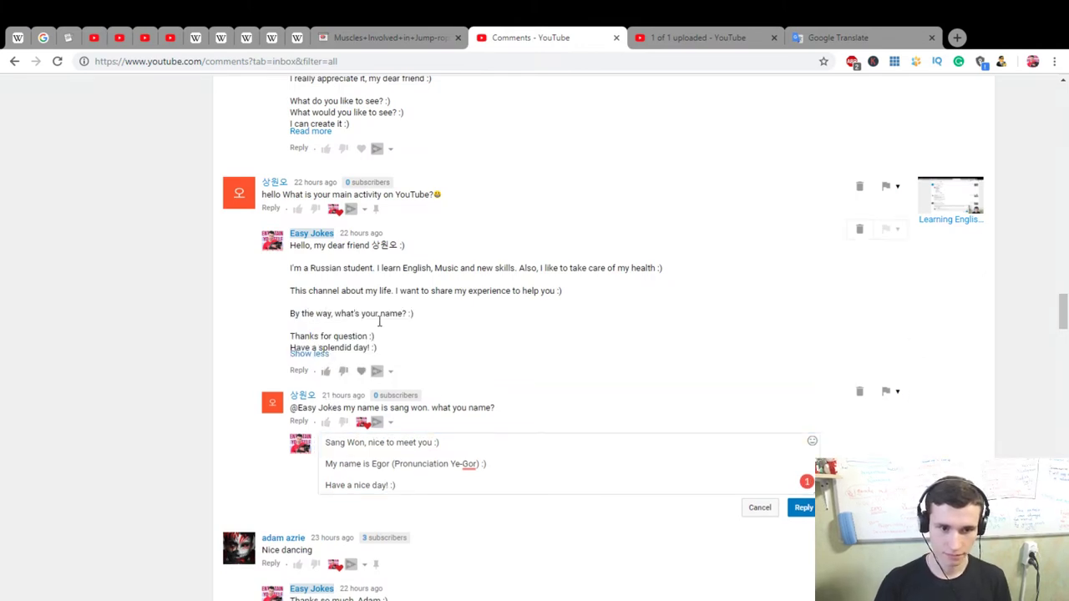
Step: Post the introduction reply and expand the long Turkish-pronunciation comment
left_click(802, 507)
scroll(370, 409, "down", 3)
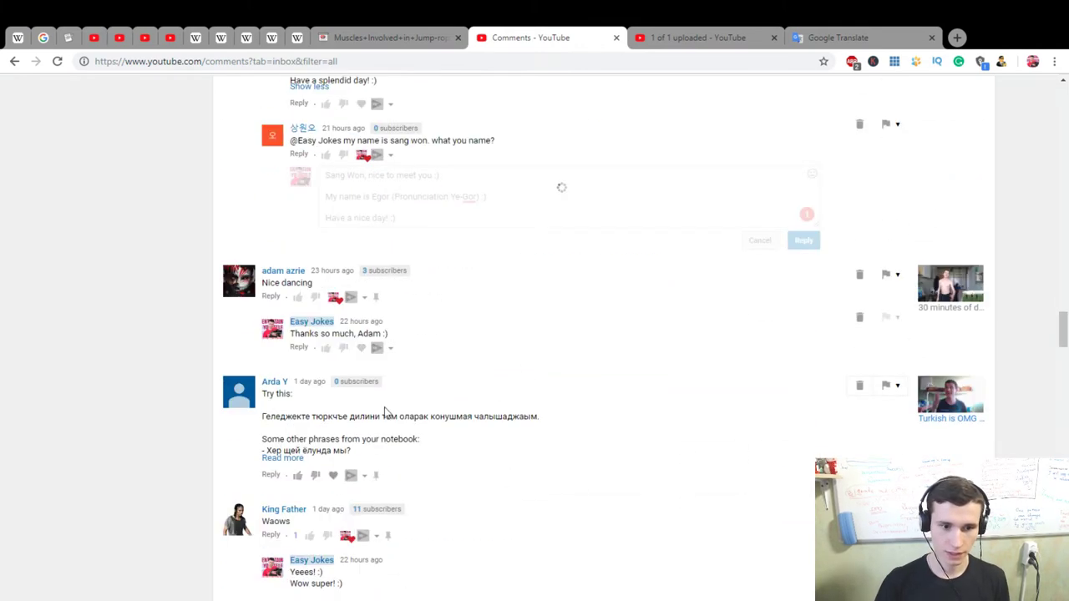
scroll(370, 400, "down", 3)
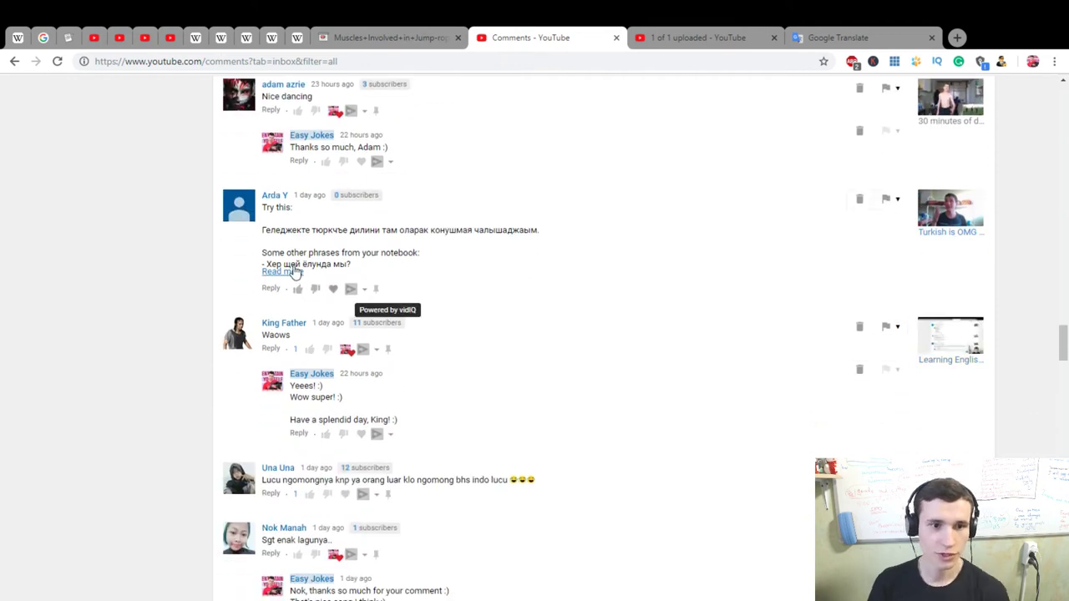
left_click(281, 271)
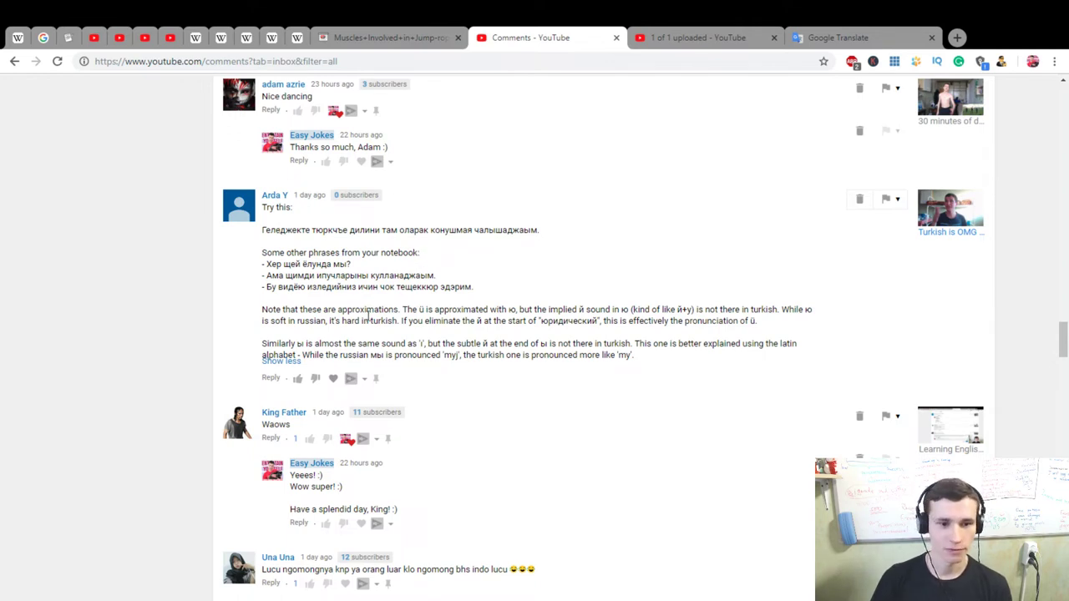
Step: Highlight the comment's sentences about the й and ы sounds while reading
left_click_drag(262, 311, 607, 309)
left_click(625, 310)
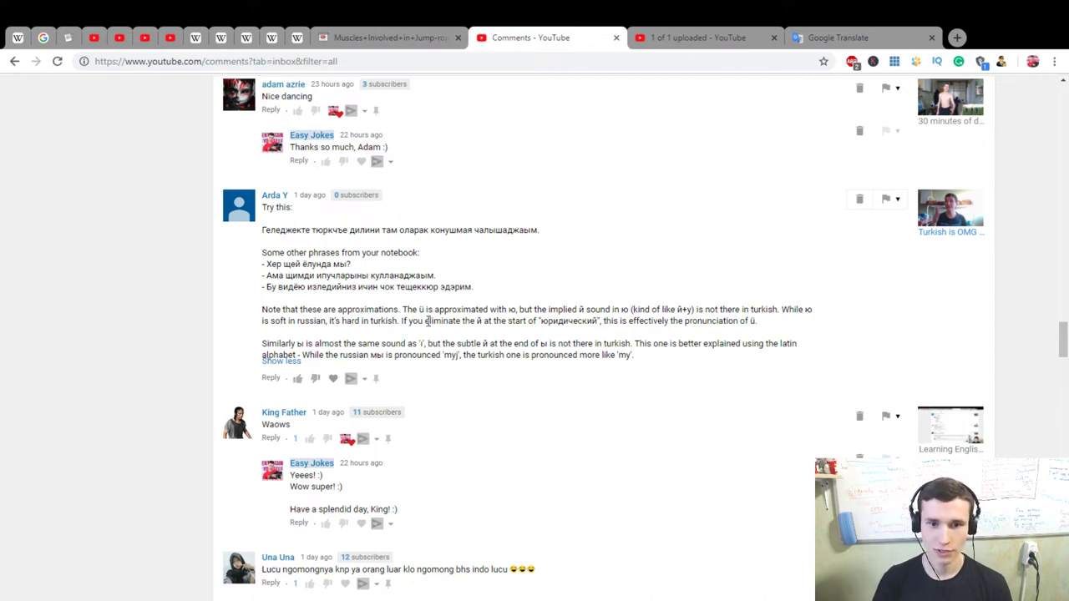
left_click_drag(483, 320, 767, 332)
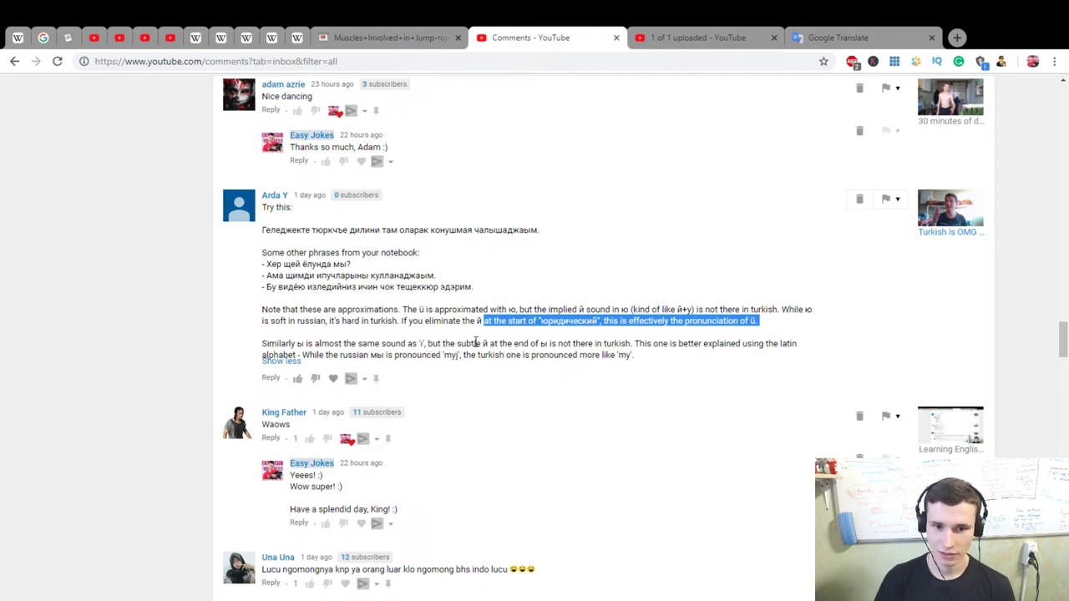
mouse_move(486, 345)
left_mouse_down()
mouse_move(660, 344)
mouse_move(708, 357)
mouse_move(760, 343)
mouse_move(635, 357)
mouse_move(340, 355)
mouse_move(386, 356)
mouse_move(465, 332)
mouse_move(476, 344)
mouse_move(453, 355)
mouse_move(614, 341)
mouse_move(662, 359)
left_mouse_up()
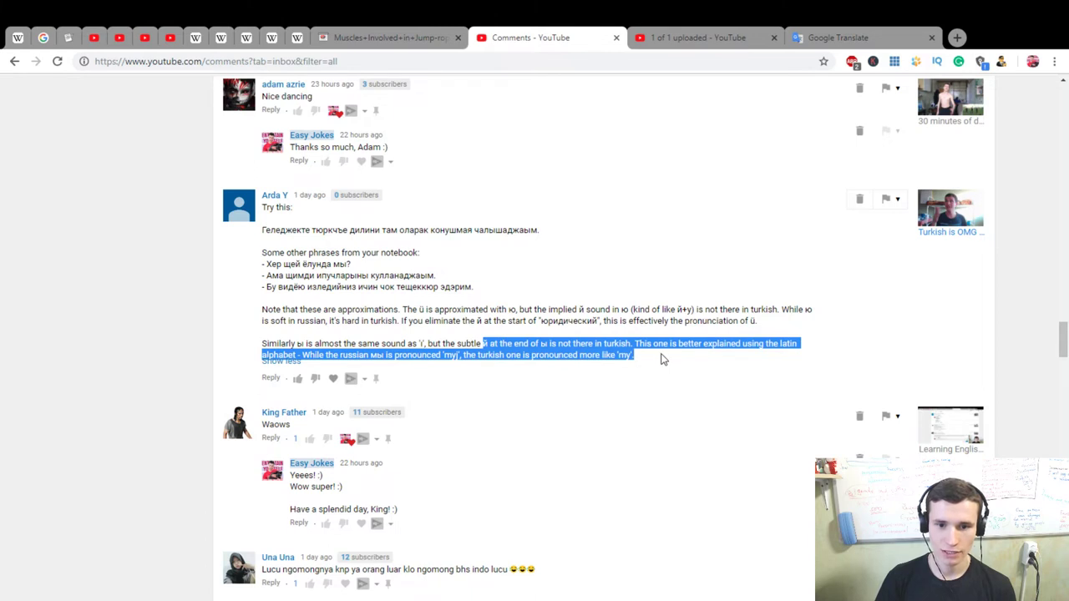
Step: Heart the Turkish comment and reply with thanks for the detailed explanation, asking 'Are you Turkish?'
left_click(333, 380)
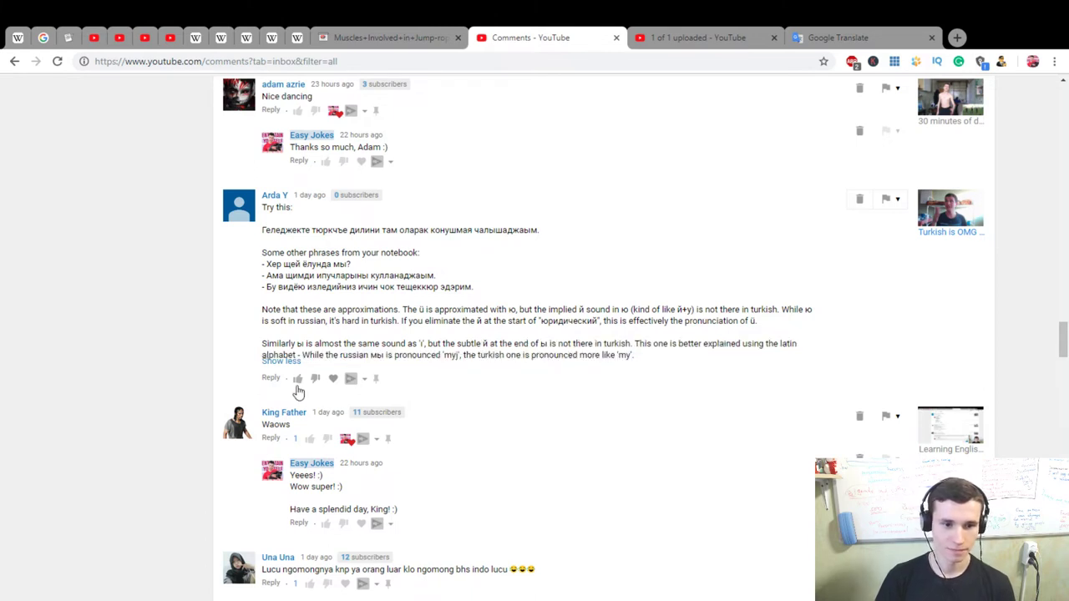
left_click(271, 379)
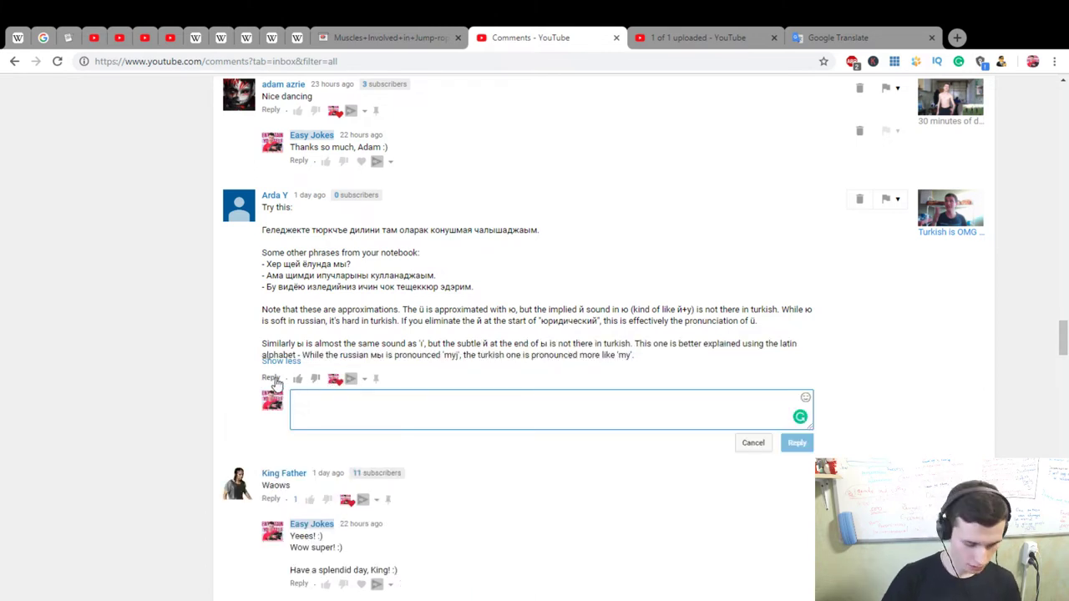
type("Arda, thanks so much for your detailed explana")
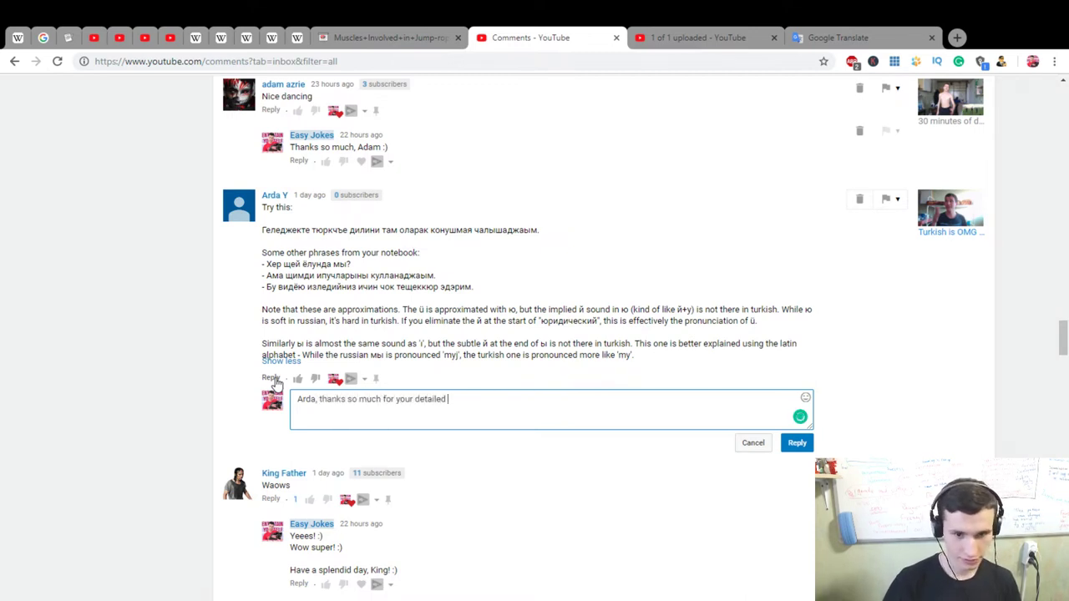
type("tion :)")
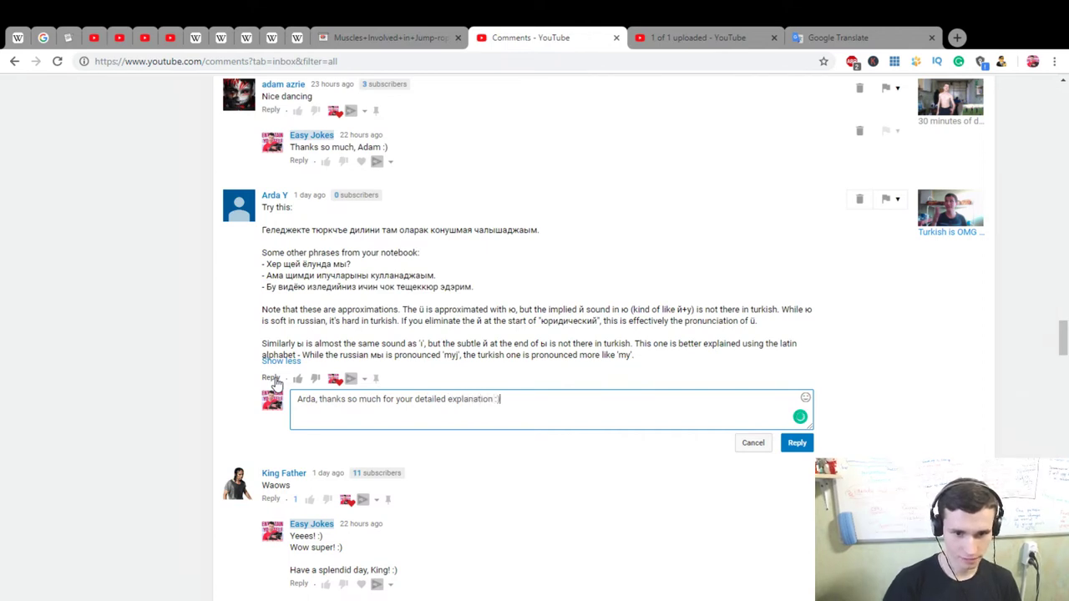
key("Return")
type("is re")
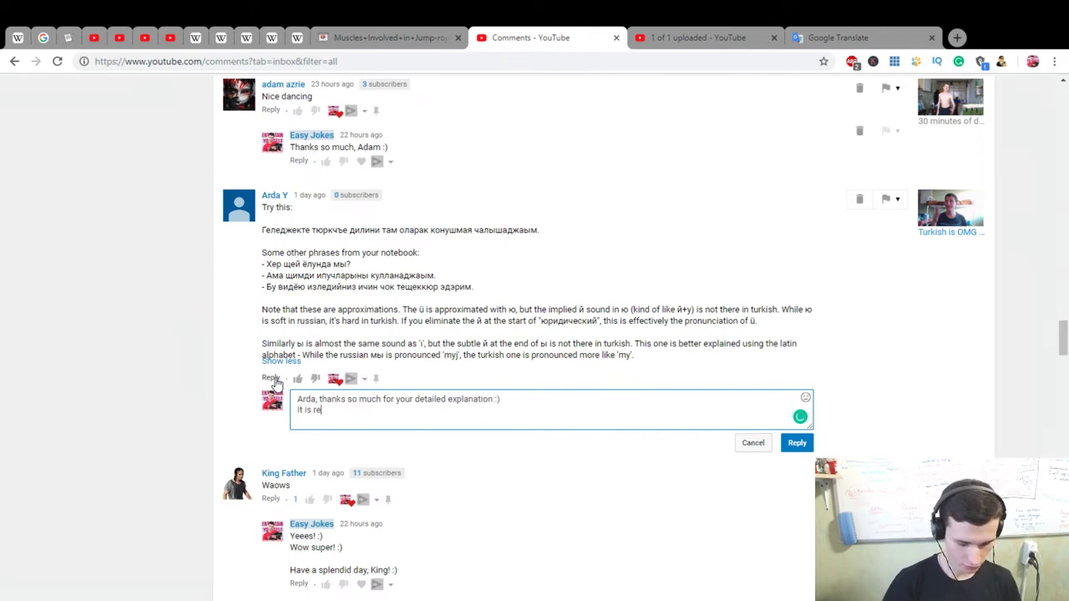
type("ally interesti")
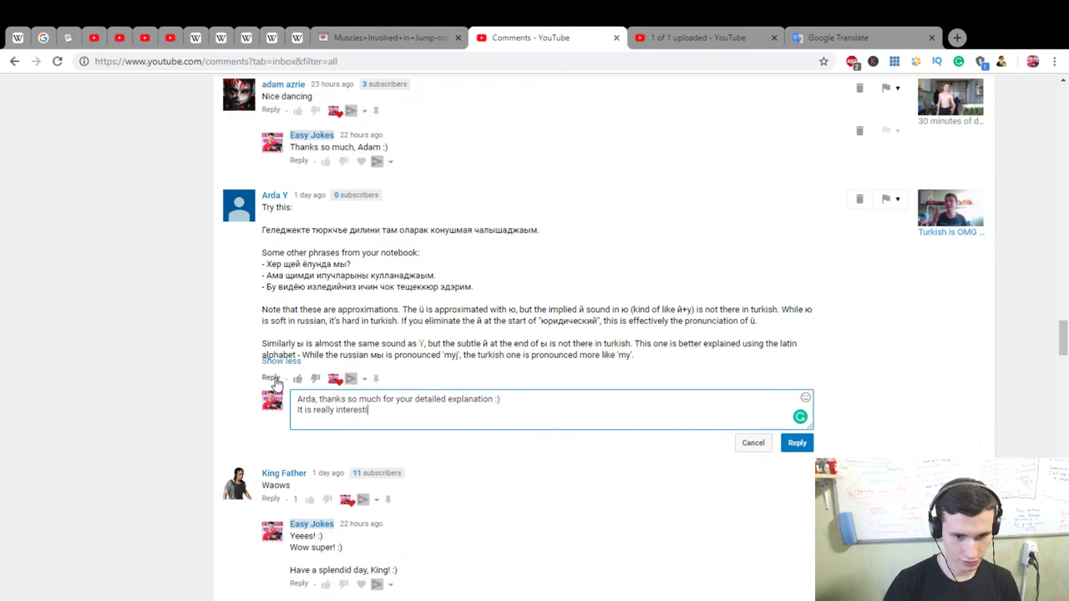
type("ng to read :)")
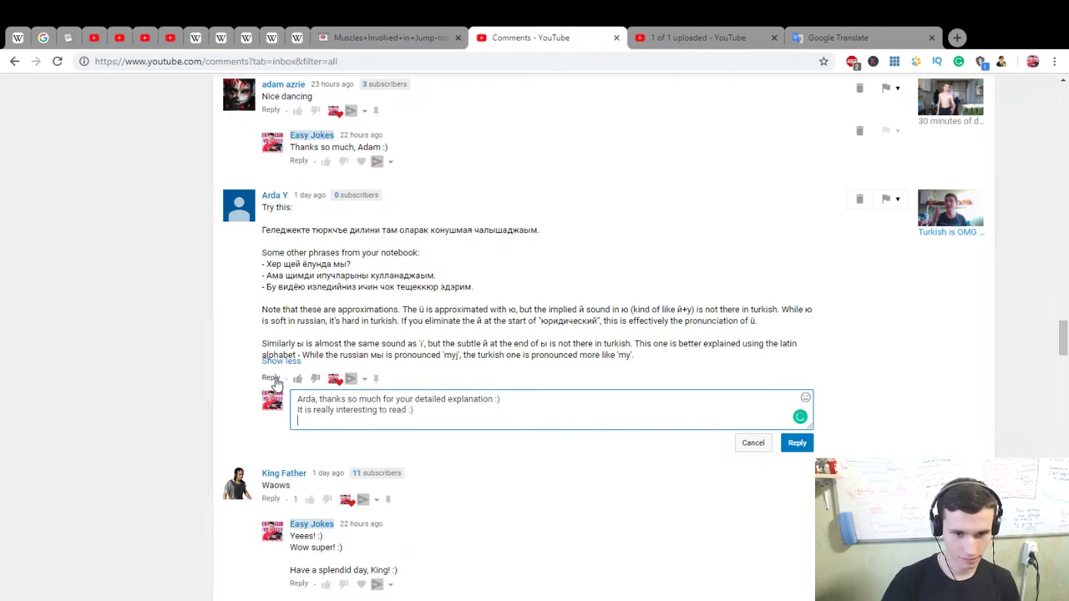
key("Return")
type("Are you T")
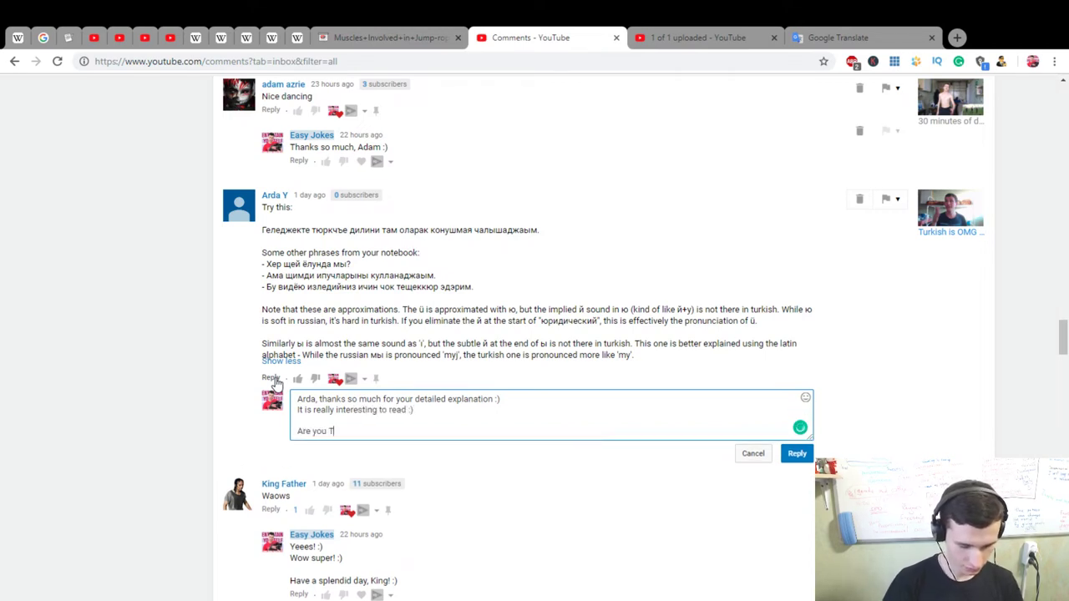
type("urkish? :)")
Step: Add lines about knowing Russian words, 'Thanks again! :)', 'Enjoy your activity!' and 'Have a super day!'
key("Return")
type("u know many")
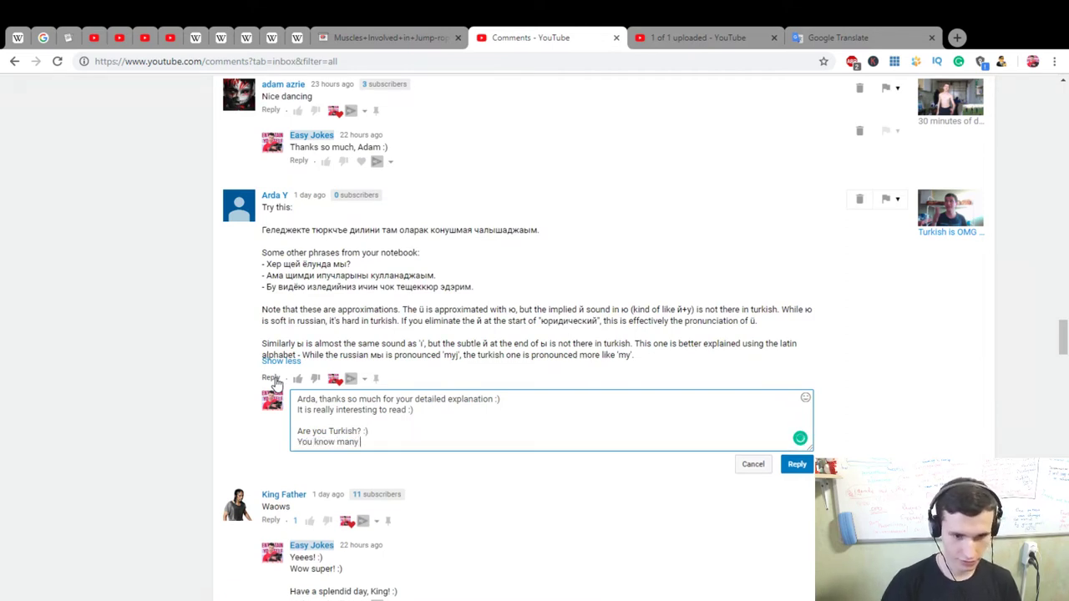
type(" words from")
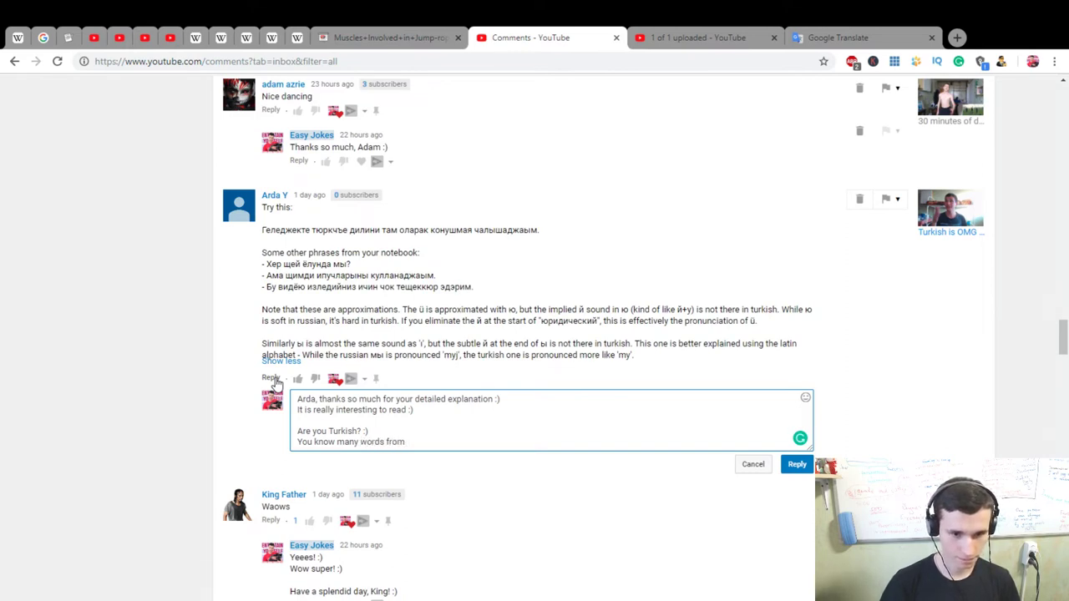
type(" Russian langua")
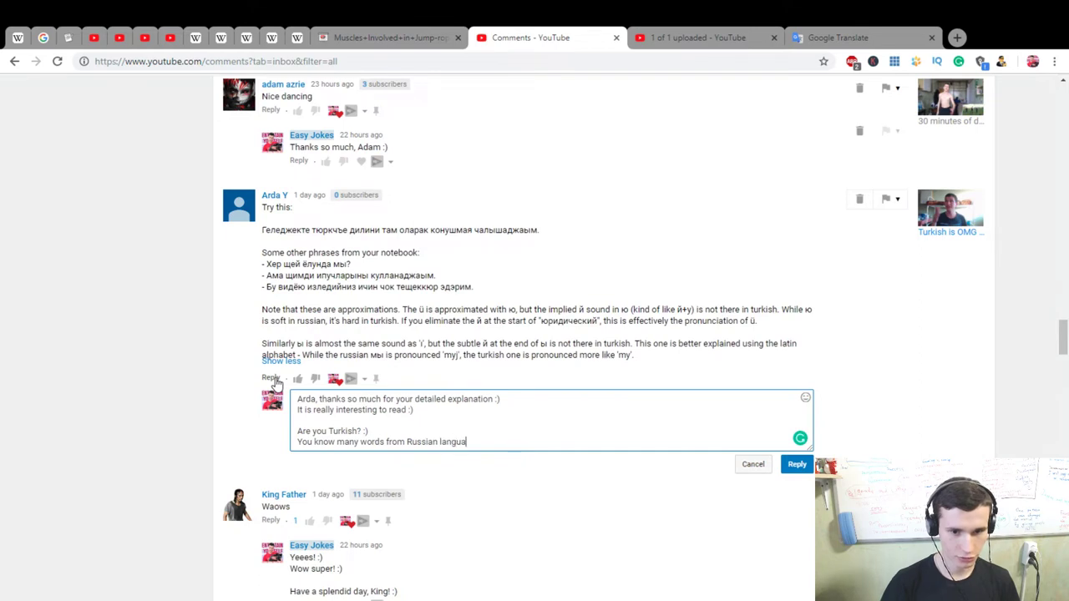
type("ge :)")
key("Return")
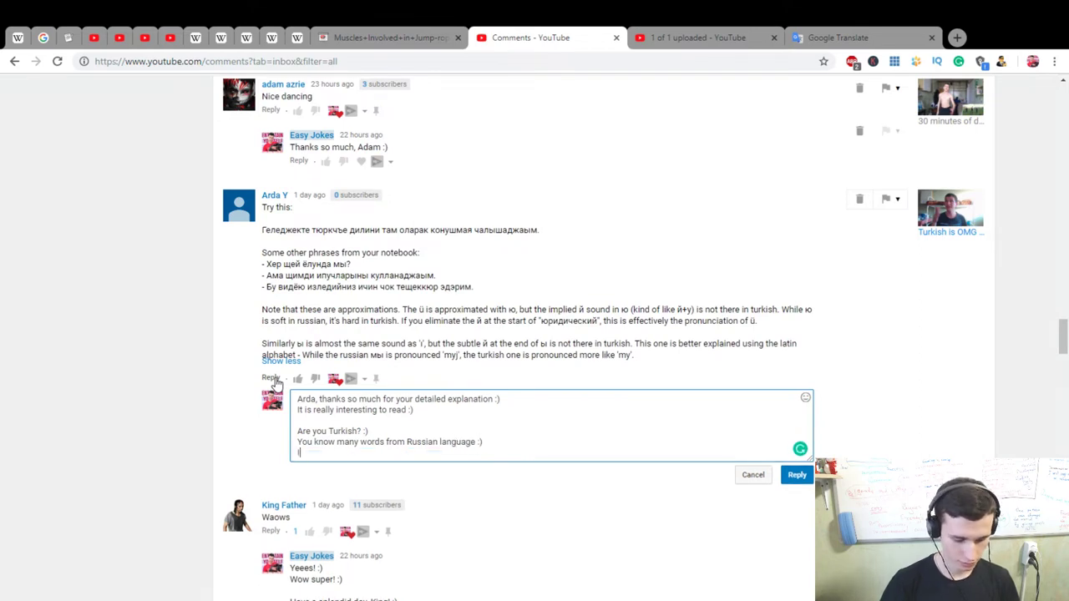
type("It is cool! :)")
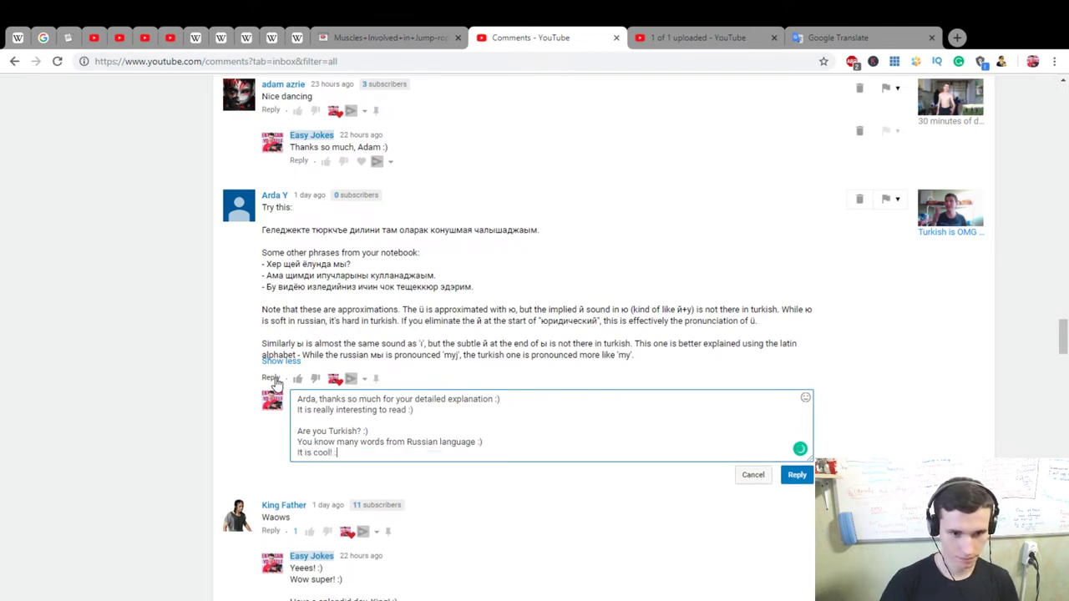
key("Return")
type("hanks again! :)")
key("Return")
type("Enj")
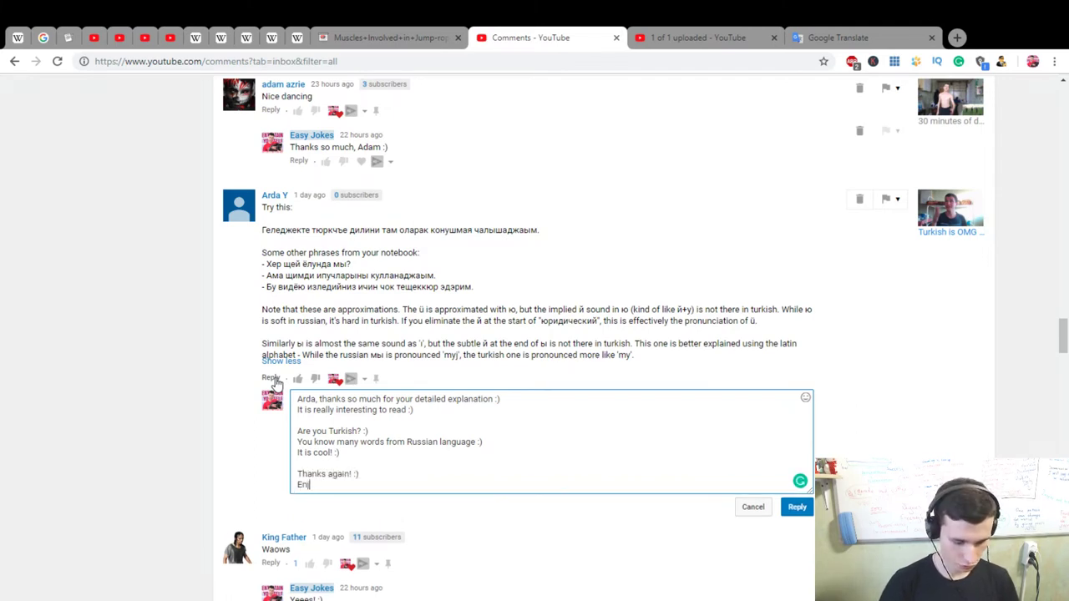
type("oy your ")
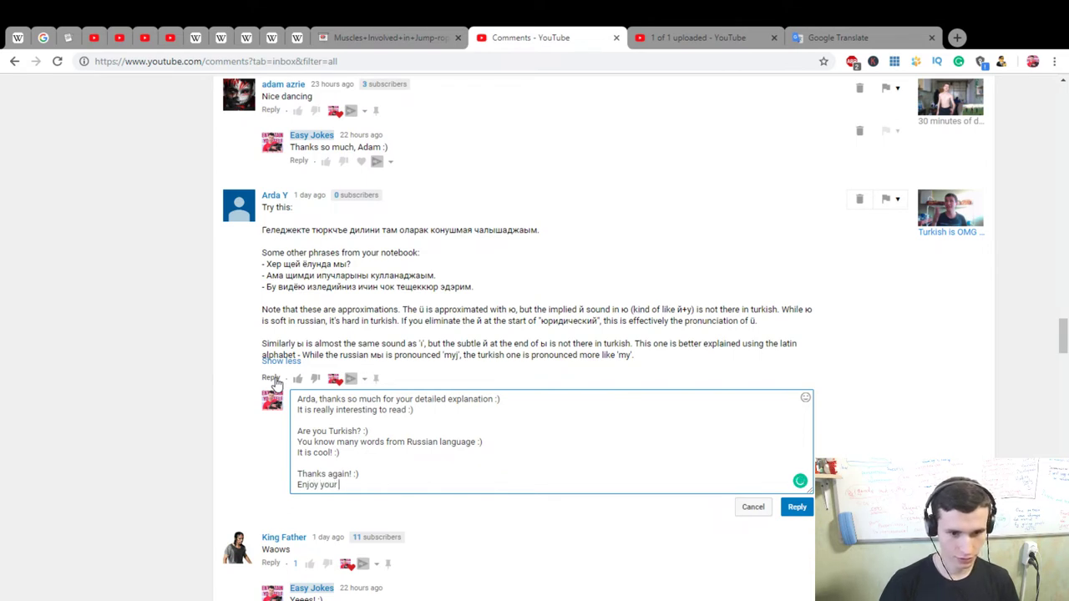
type("activity! :)")
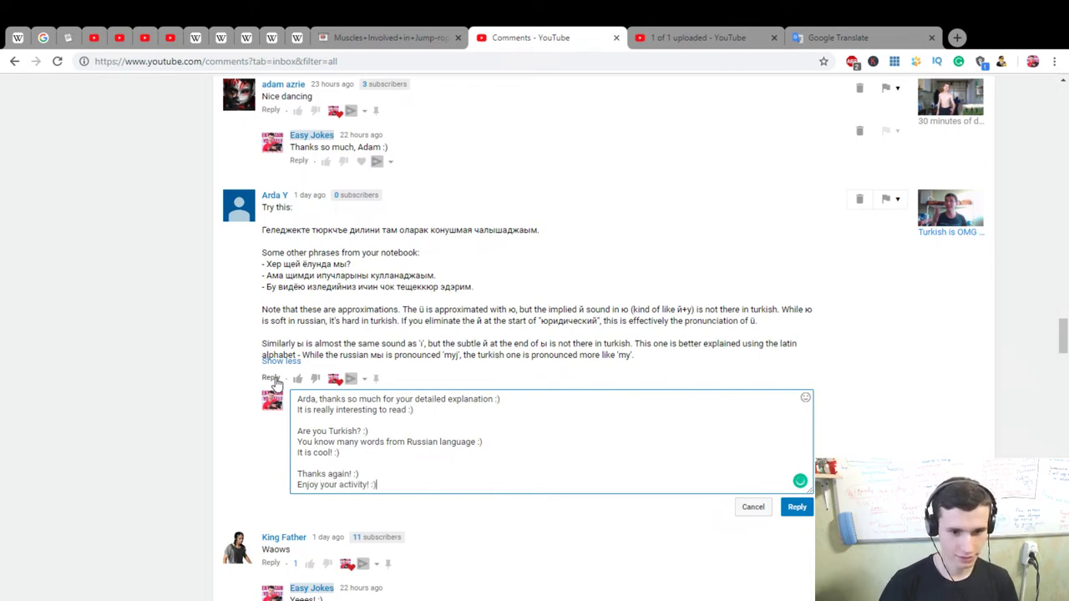
key("Return")
type("Havea")
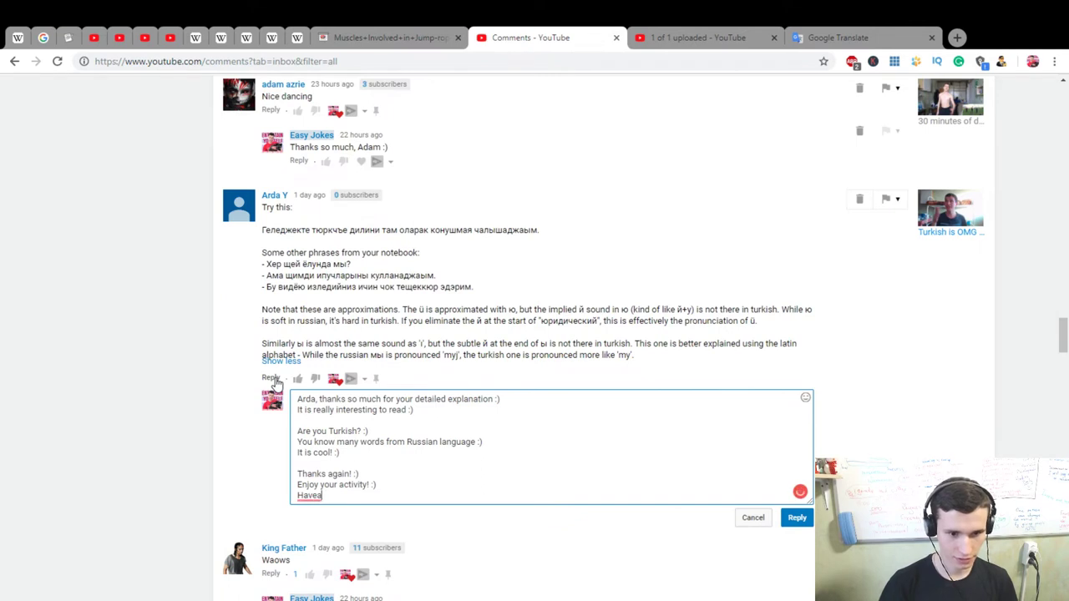
key("BackSpace")
type("a super day! :)")
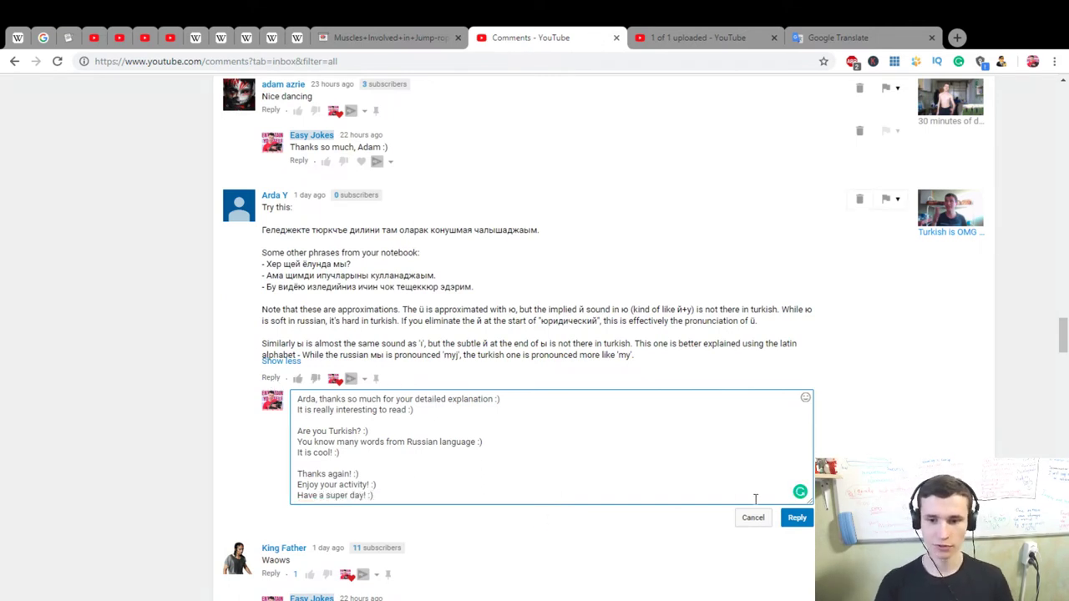
Step: Post the Turkish-comment reply and heart the Indonesian 'Lucu ngomongnya' comment
left_click(794, 517)
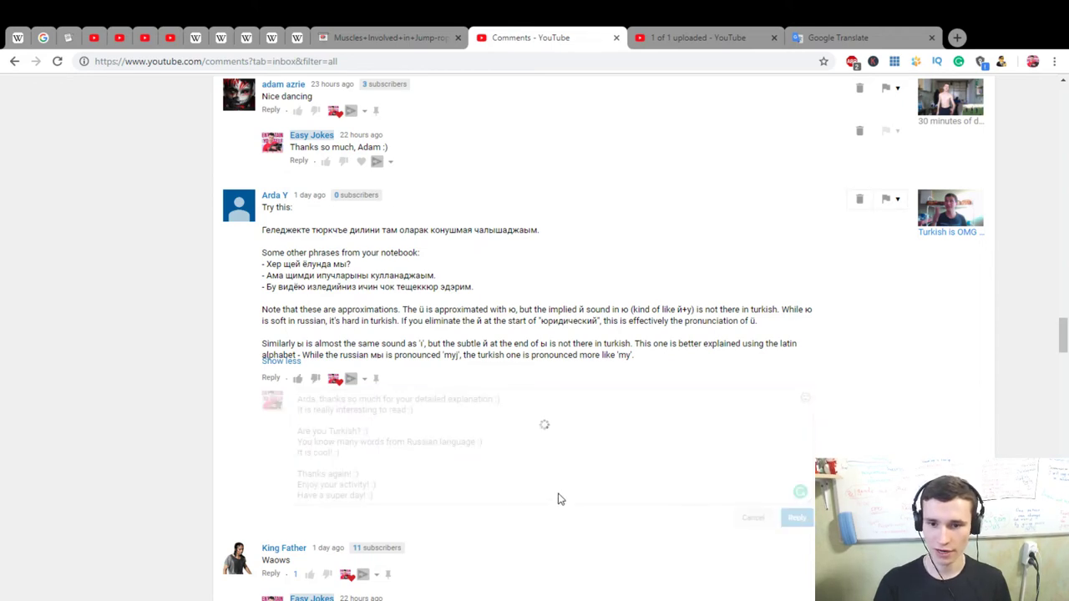
scroll(501, 485, "down", 3)
scroll(456, 448, "down", 2)
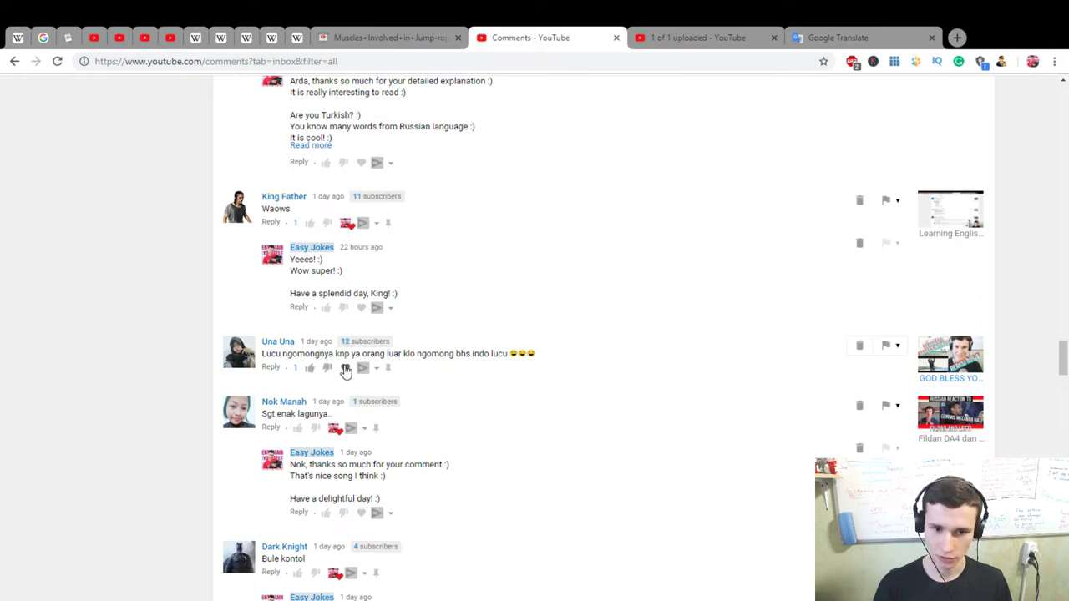
left_click(346, 371)
Step: Start a reply thanking the viewer for the comment and asking 'Do you speak English? :)'
left_click(271, 367)
scroll(552, 368, "down", 2)
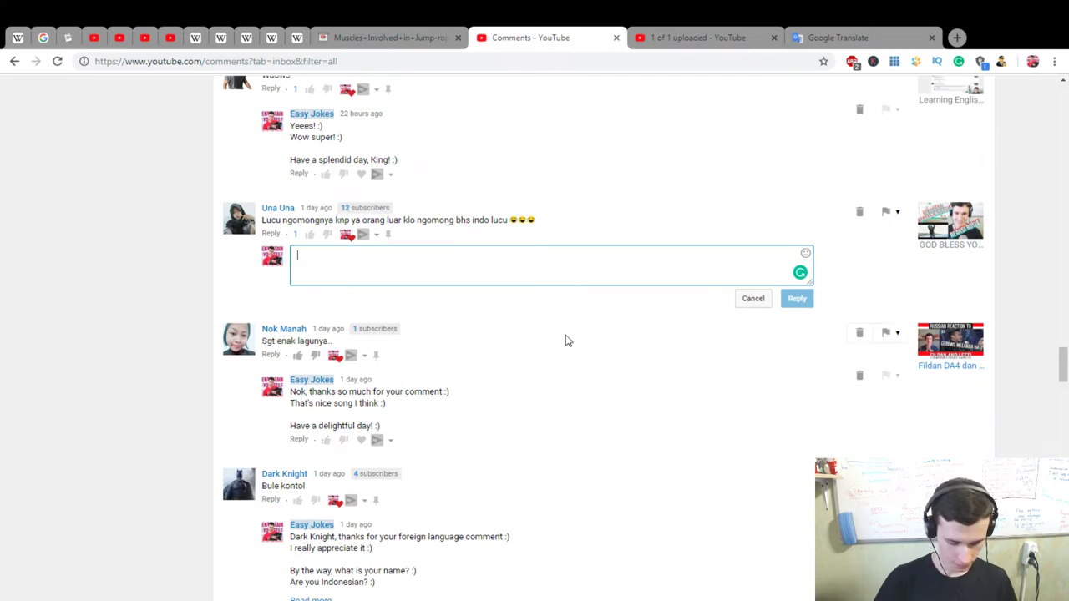
type("Una, th")
type("anks soi m")
type(" much")
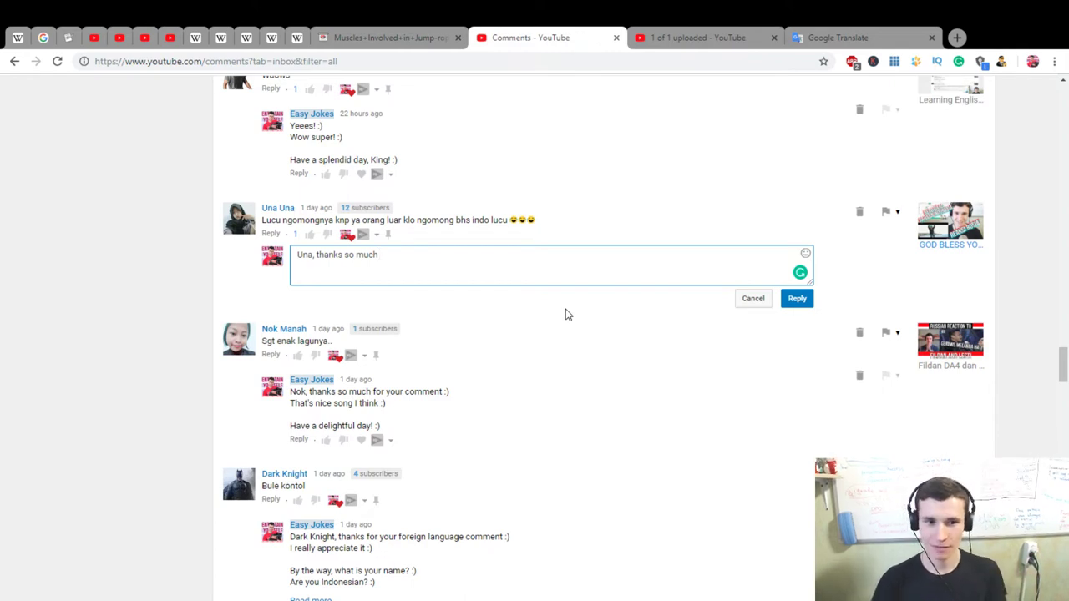
type("for ")
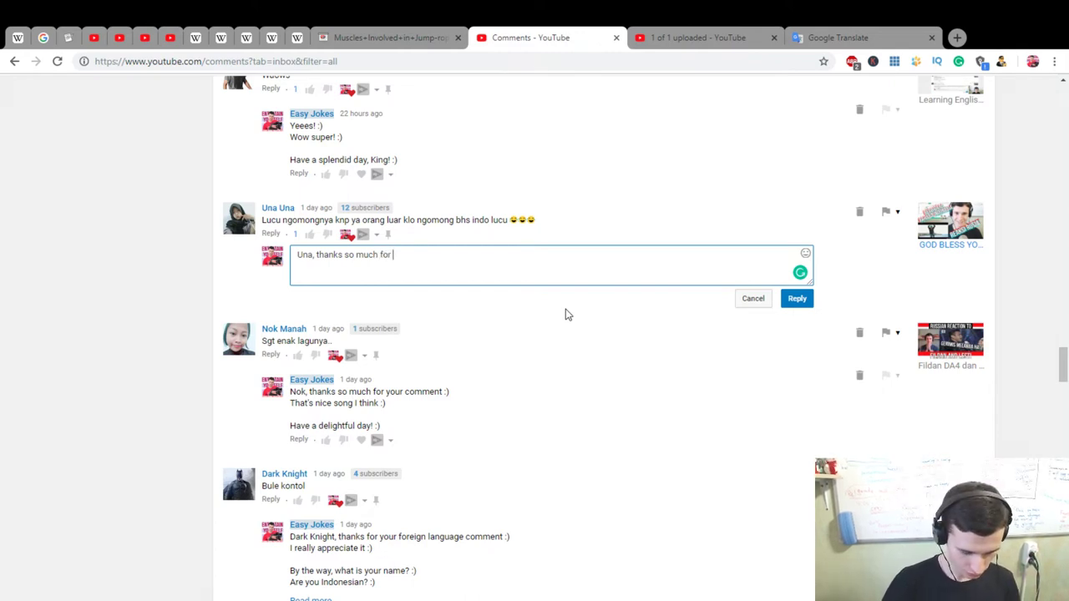
type("your comment :)")
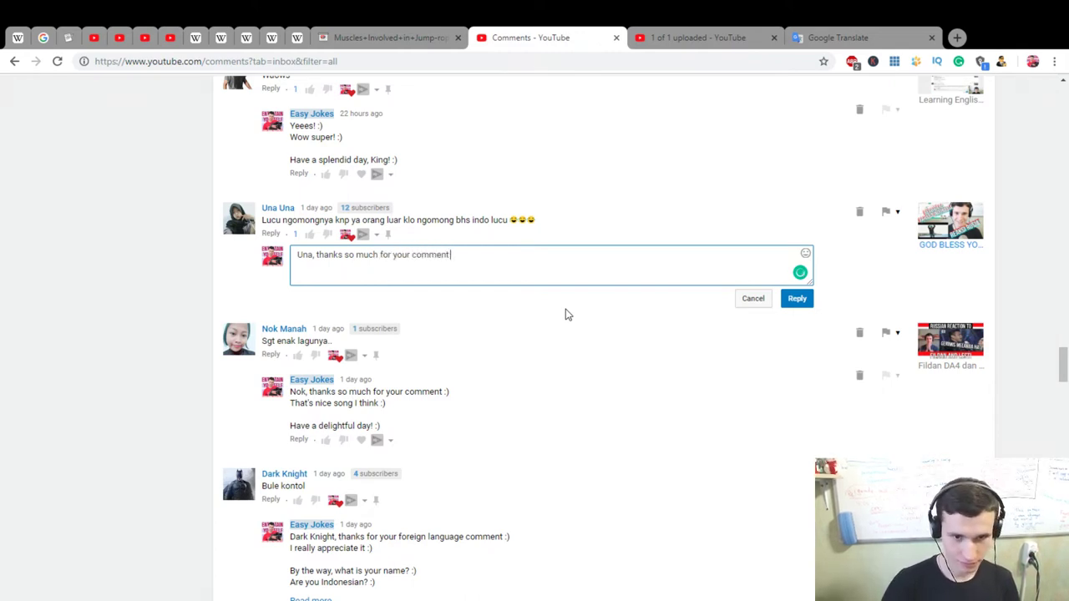
key("Return")
type("I reall")
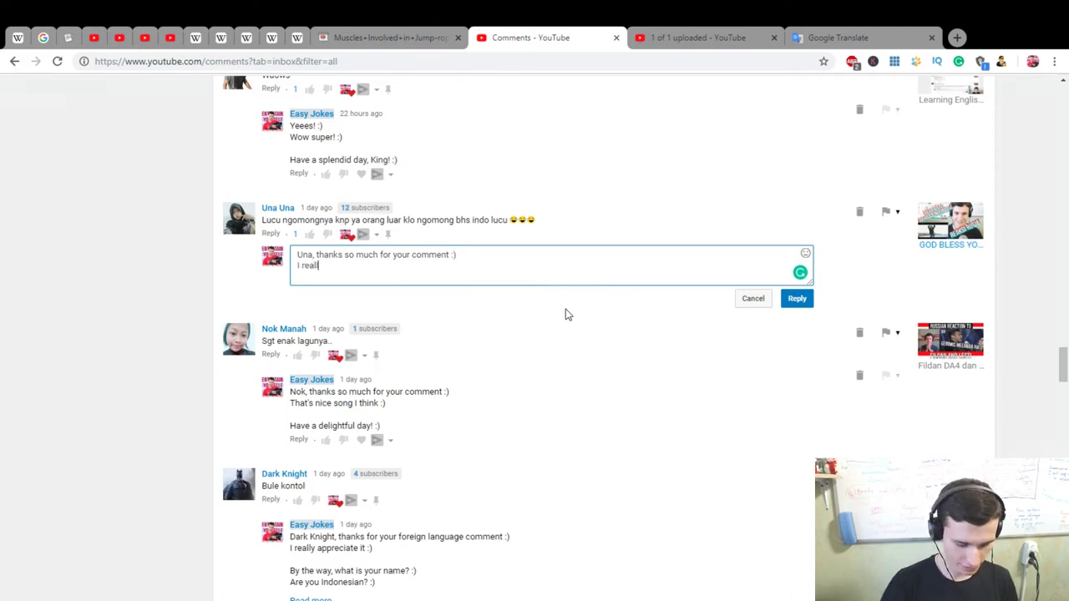
type("d to read t")
type("it :")
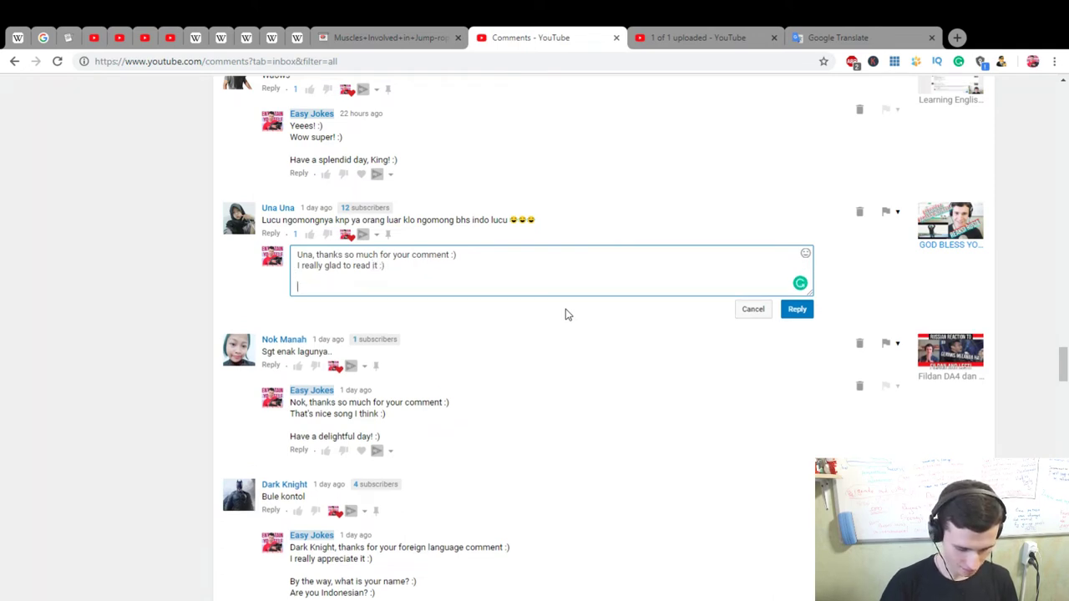
type("Do you speak E")
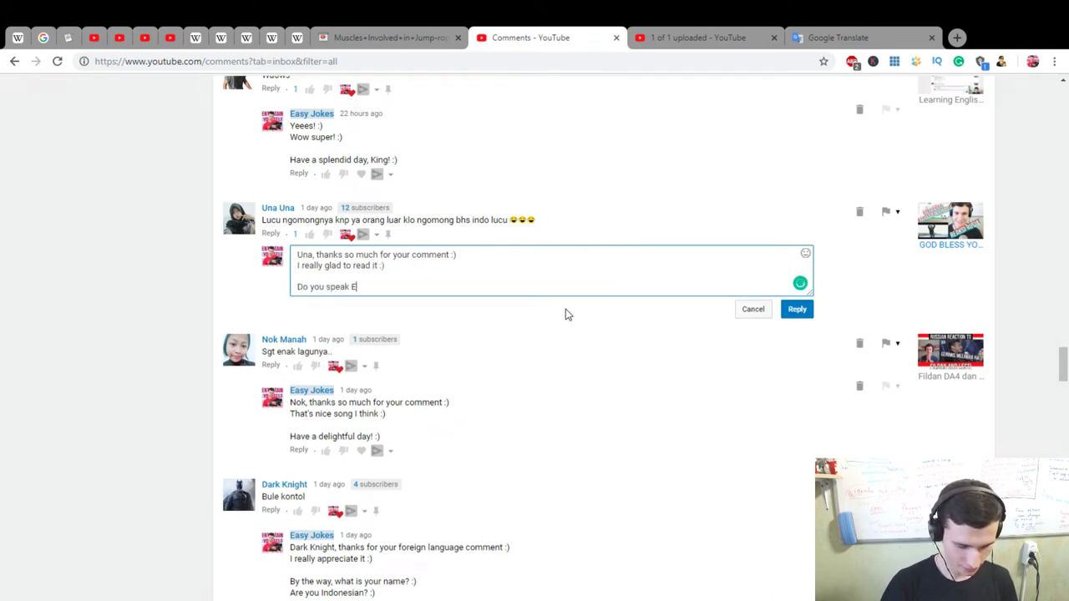
type("Nglish? :)")
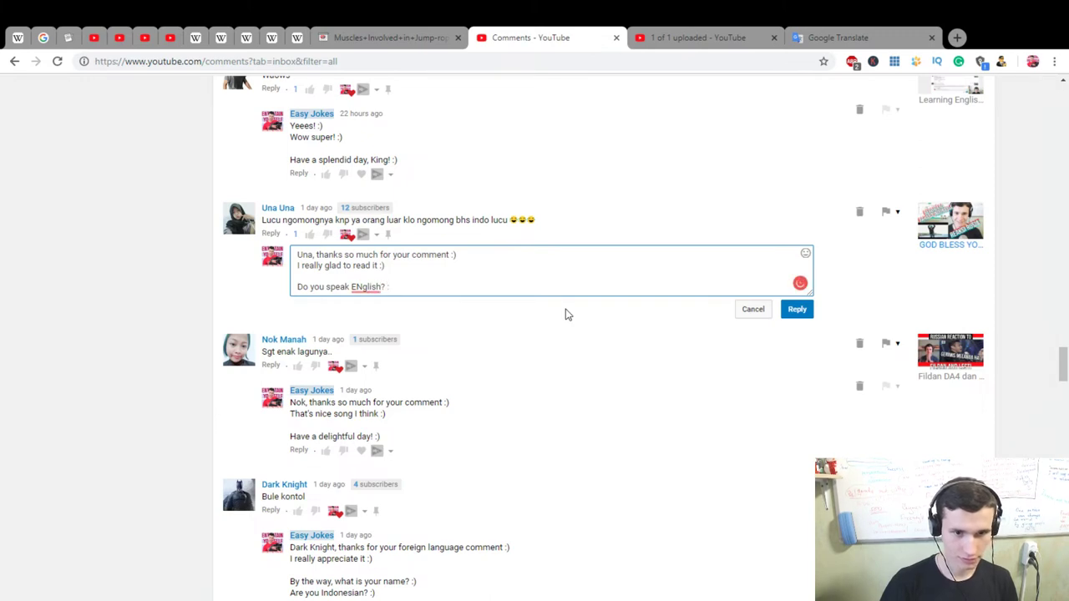
key("BackSpace")
key("BackSpace")
key("BackSpace")
key("BackSpace")
type("ng :)")
Step: Accept the spelling fix for 'English', then add 'Are you Indonesian? :)' and 'Have a splendid day! :)'
key("Return")
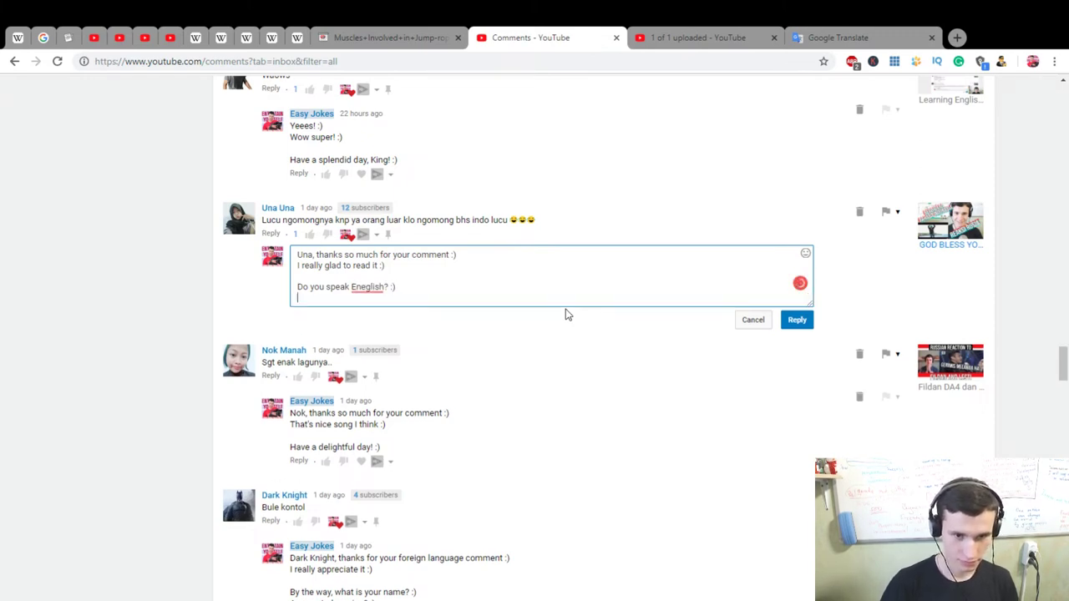
mouse_move(368, 288)
left_click(373, 200)
type("Are you Indonesian? ")
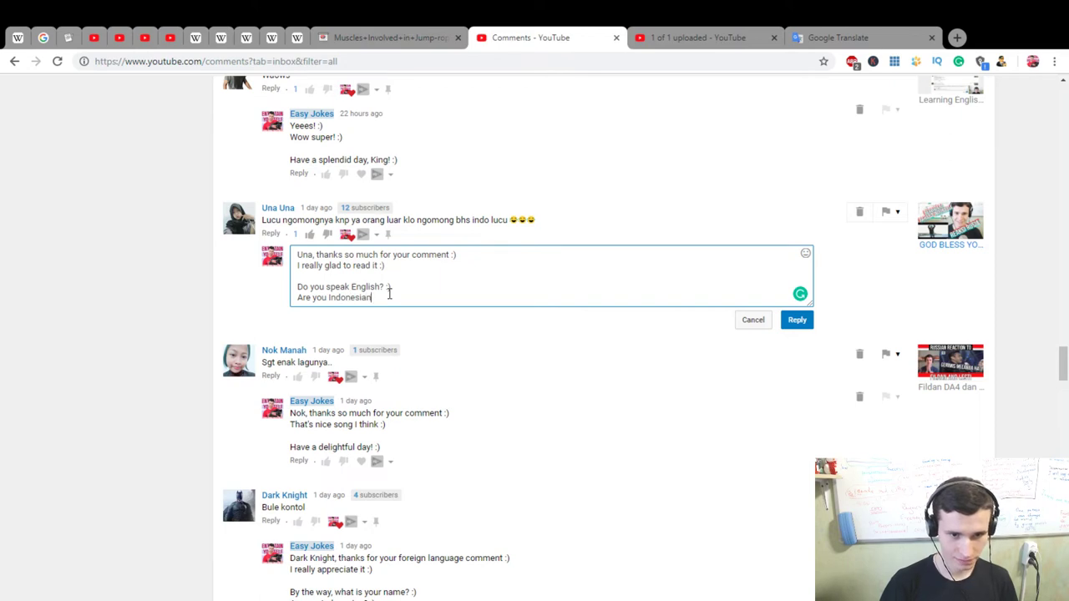
type(":)")
key("Return")
key("Return")
type("Have ")
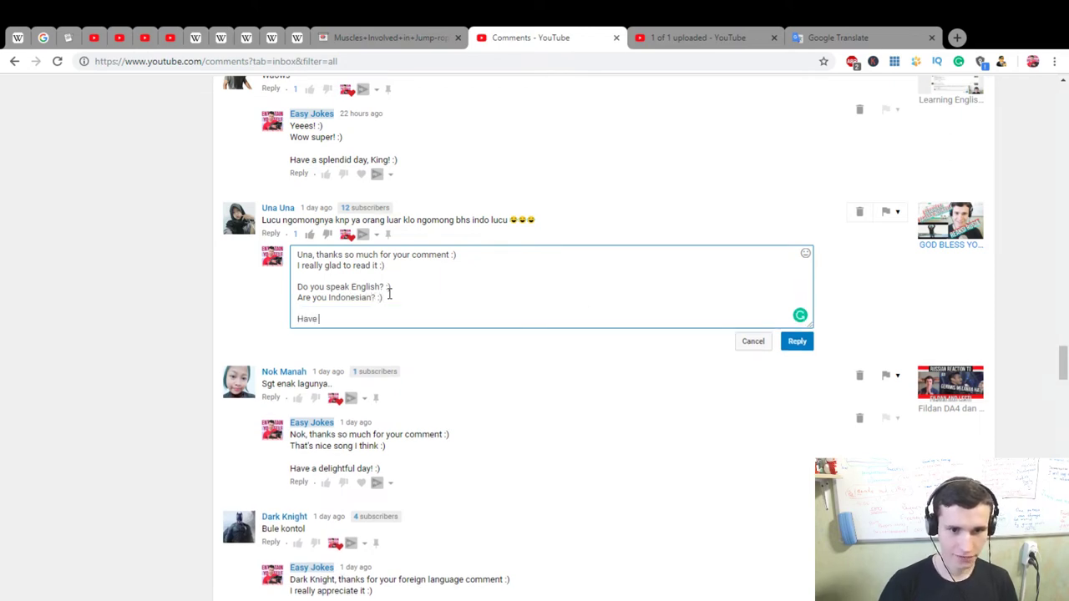
type("a splendid day! :)")
Step: Post the reply to the Indonesian comment
left_click(797, 341)
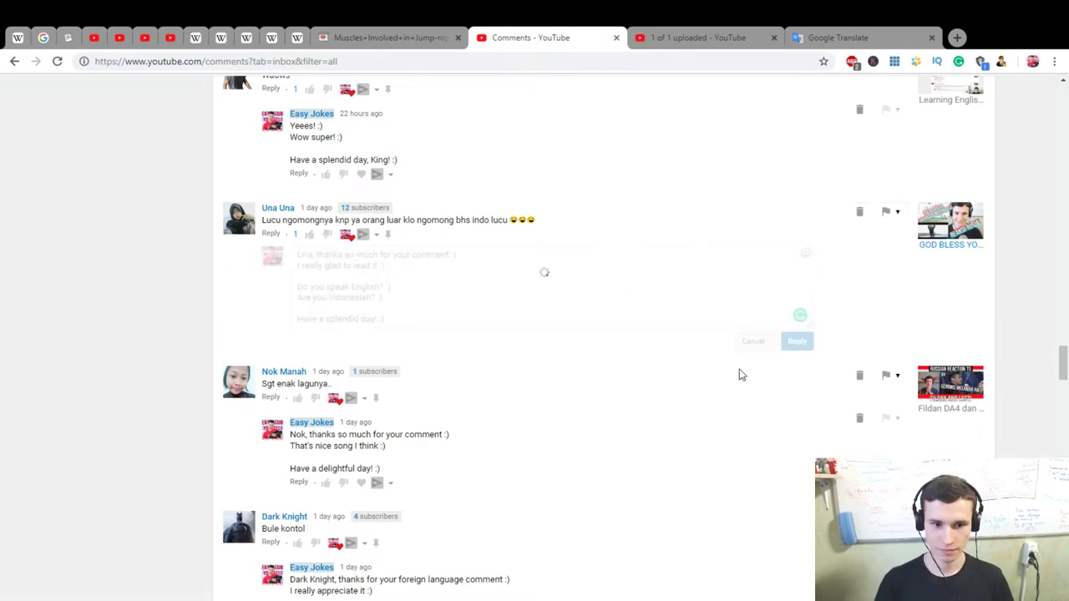
scroll(666, 410, "down", 3)
scroll(586, 401, "down", 4)
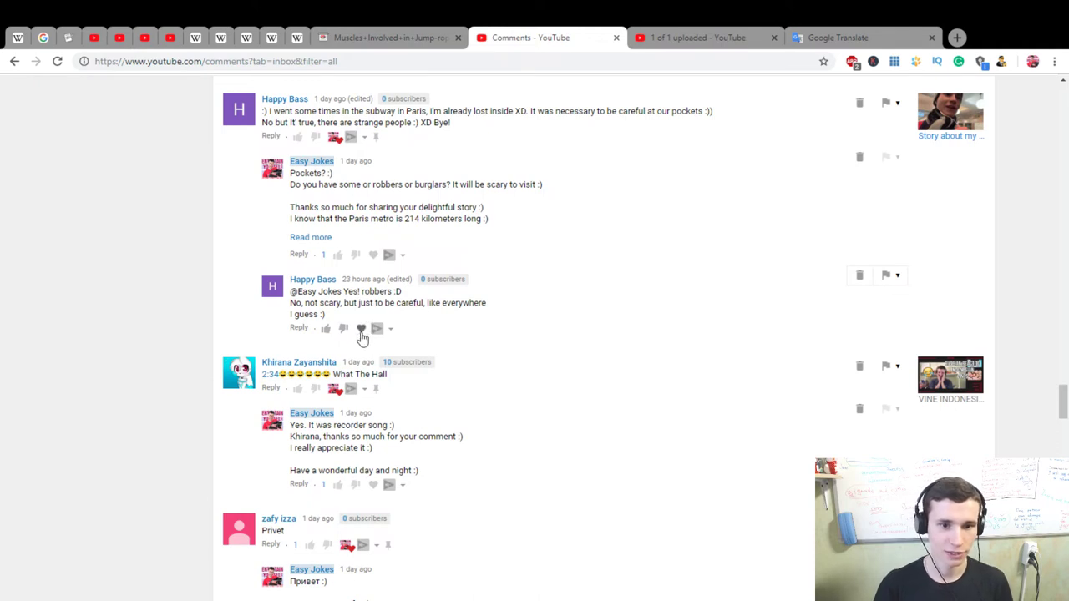
Step: Reply 'Yes, you are entirely right :)' to the robbers follow-up, thanking for the clarification, and post it
left_click(299, 327)
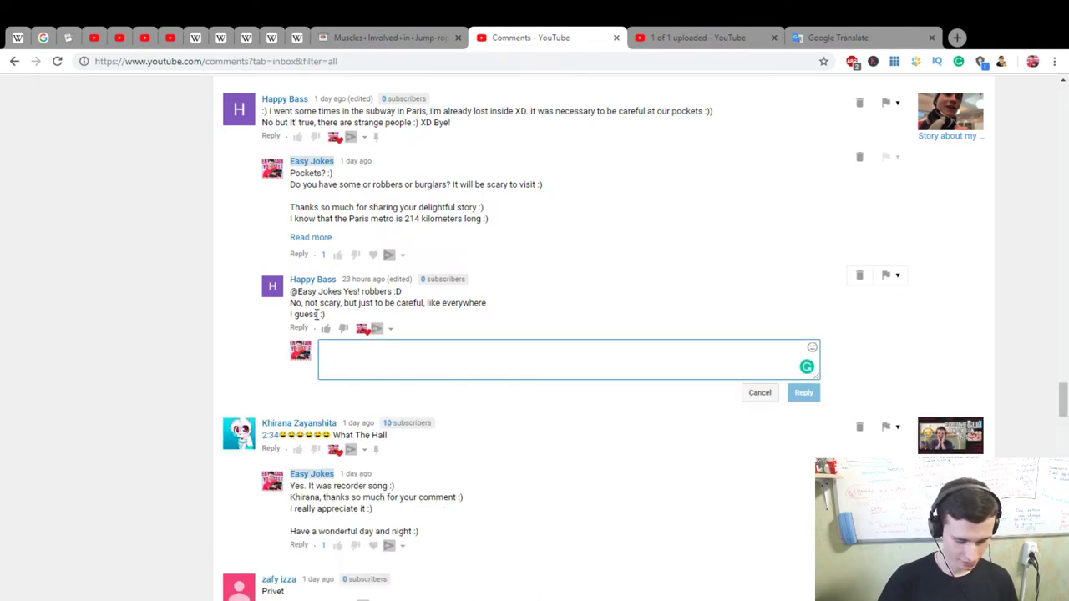
type("Yes, you are entirely right :)")
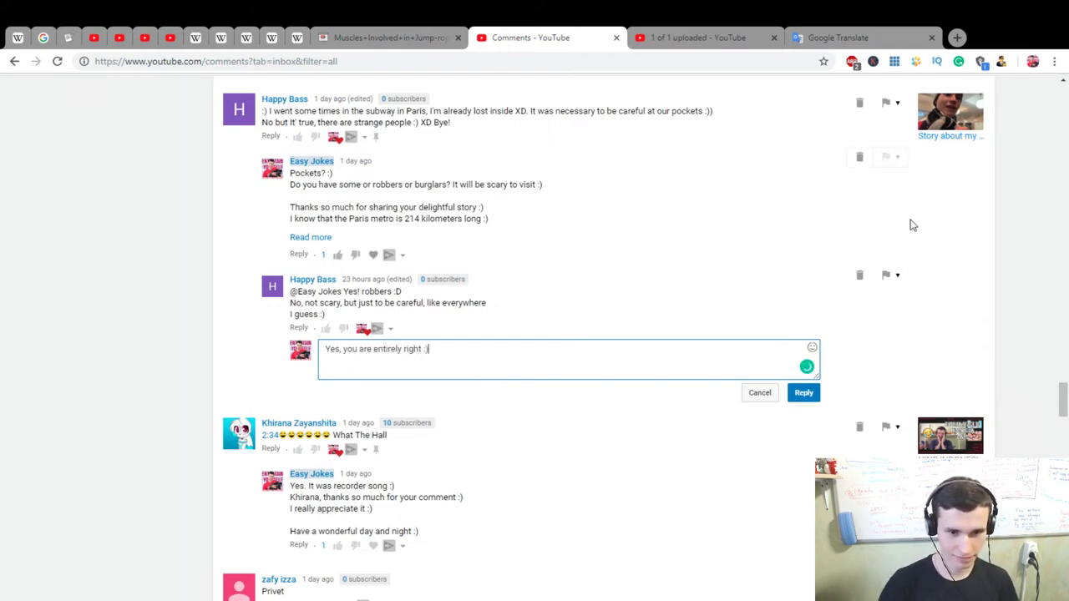
key("Return")
type("Need to")
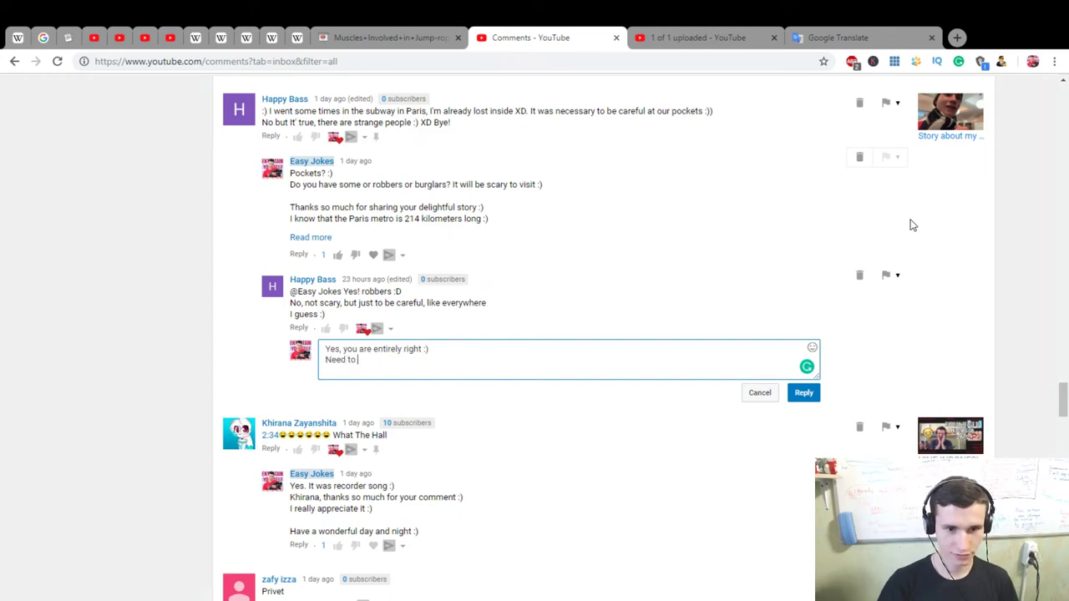
type("be carefu")
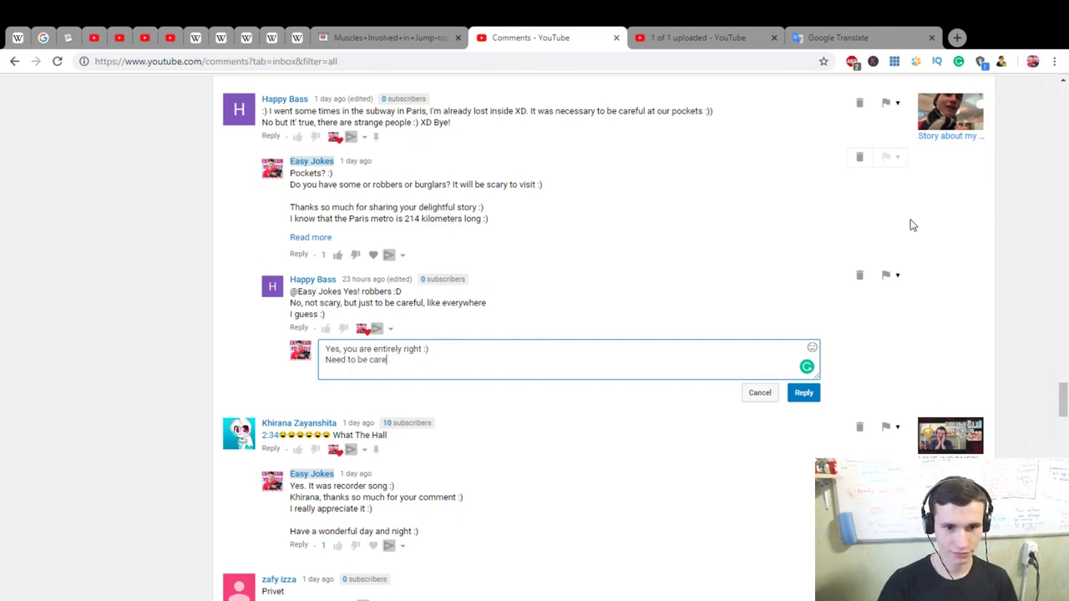
type("l and awar")
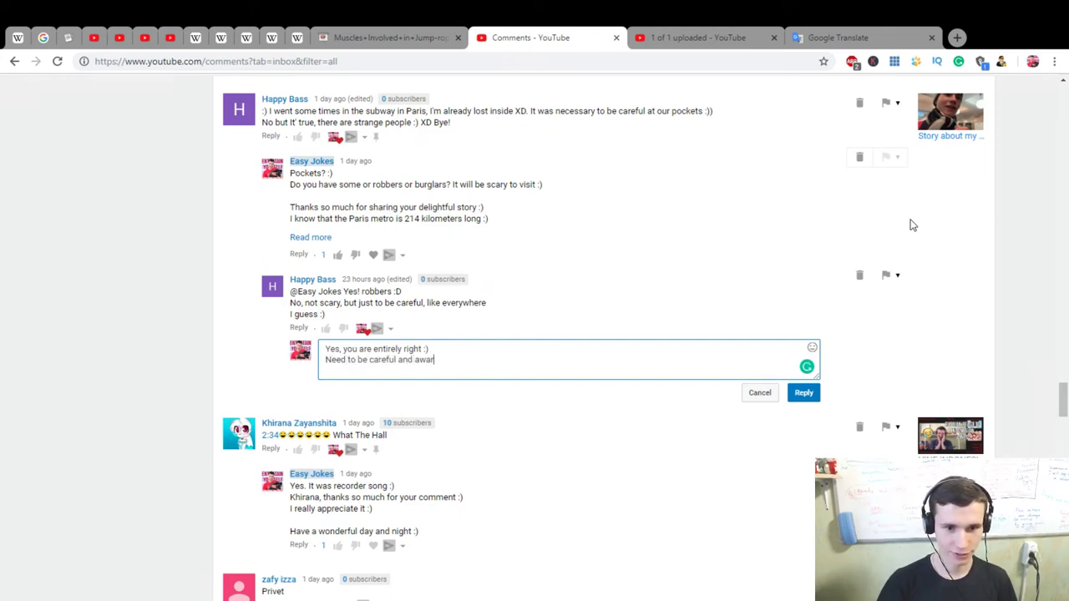
type("eness :) ")
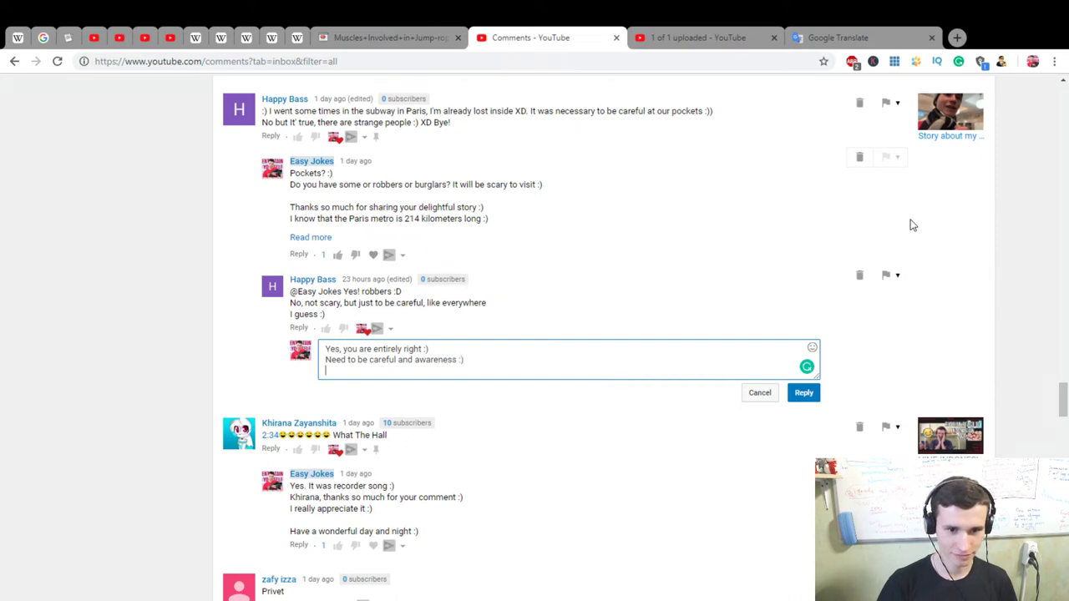
type("Thanks for e")
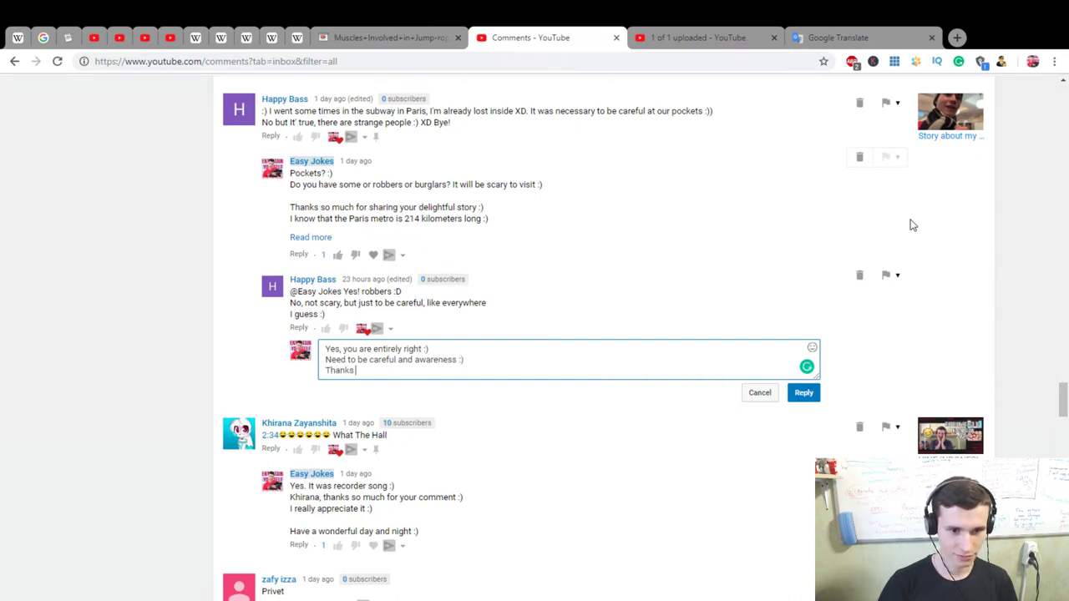
key("BackSpace")
type("cla")
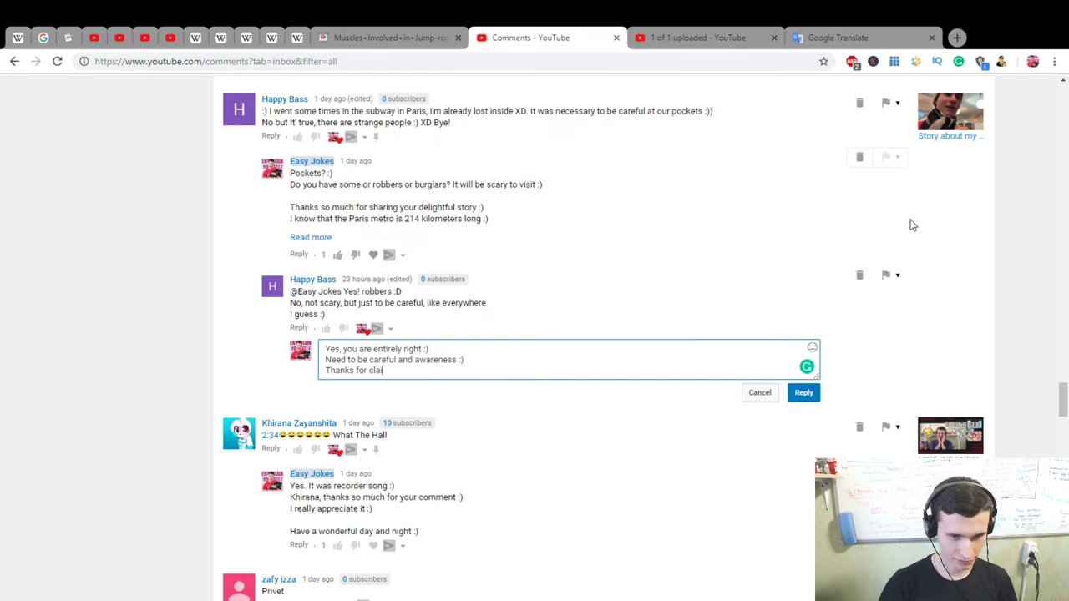
type("rification an")
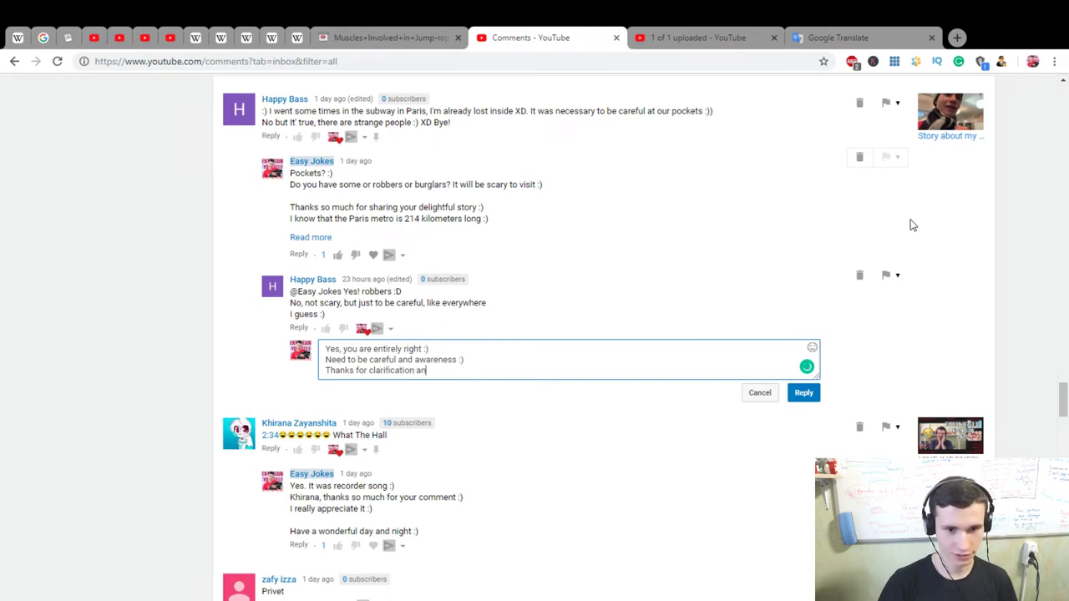
type("d reply :)")
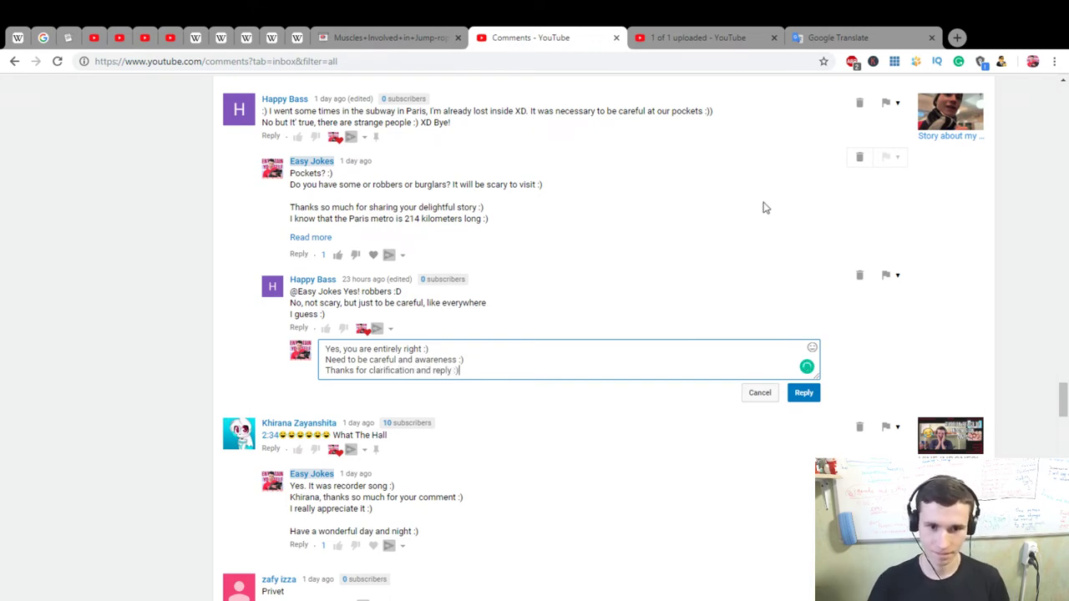
left_click(803, 393)
Step: Heart the Russian-language reply and answer 'It's my guessing :)' with thanks for the Russian reply
scroll(616, 446, "down", 6)
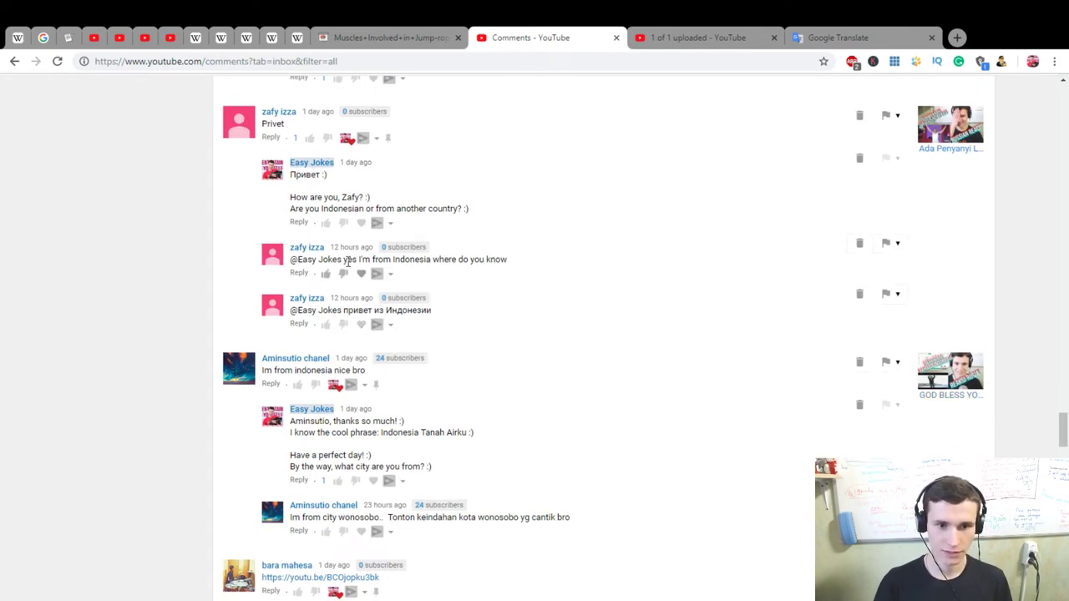
left_click(361, 325)
left_click(298, 324)
scroll(605, 338, "up", 1)
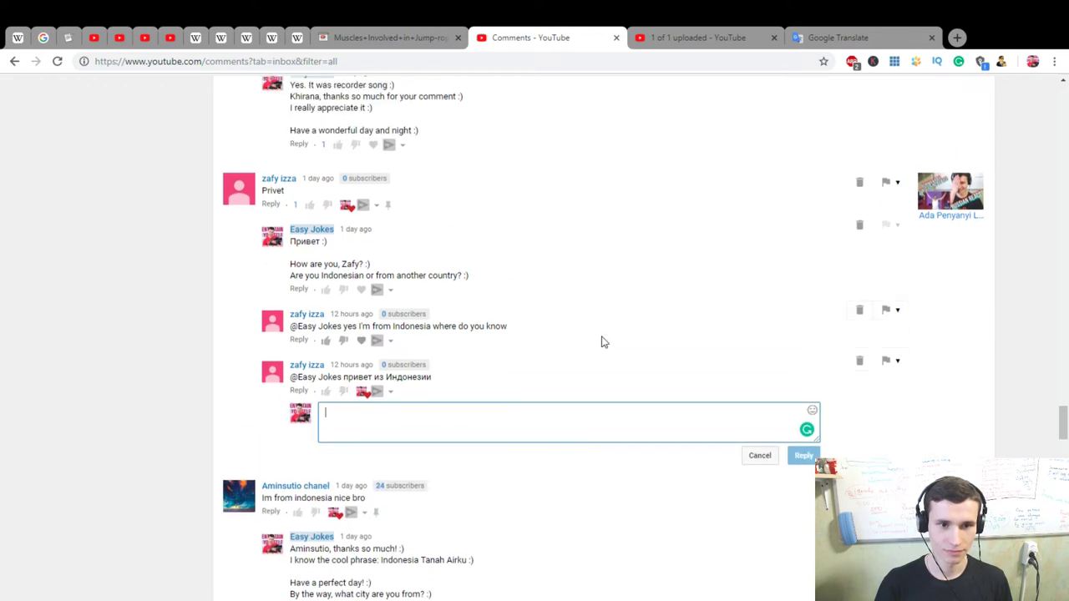
type("I")
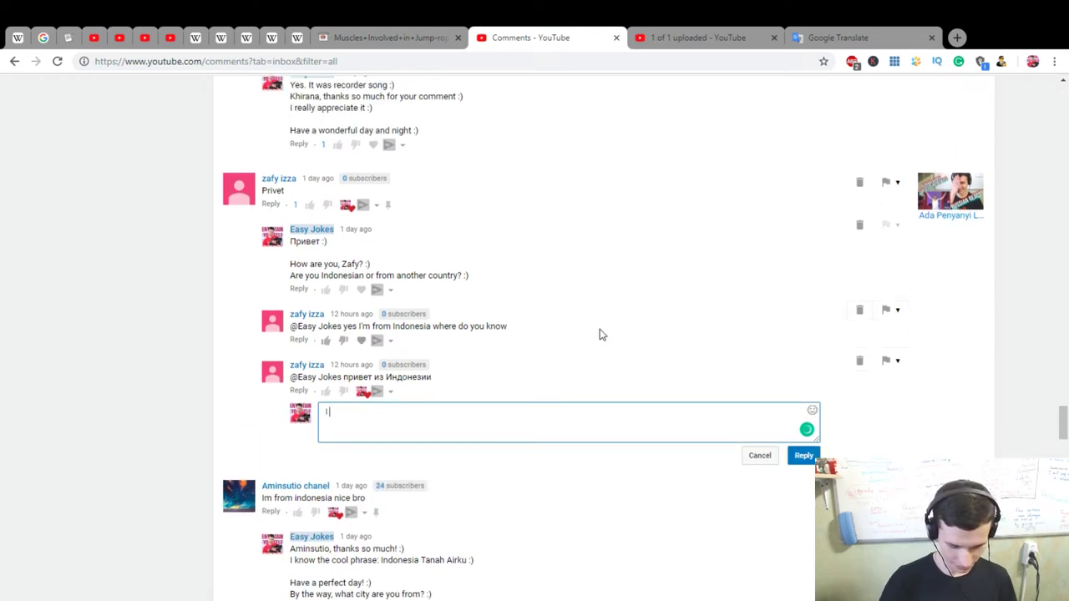
type("t")
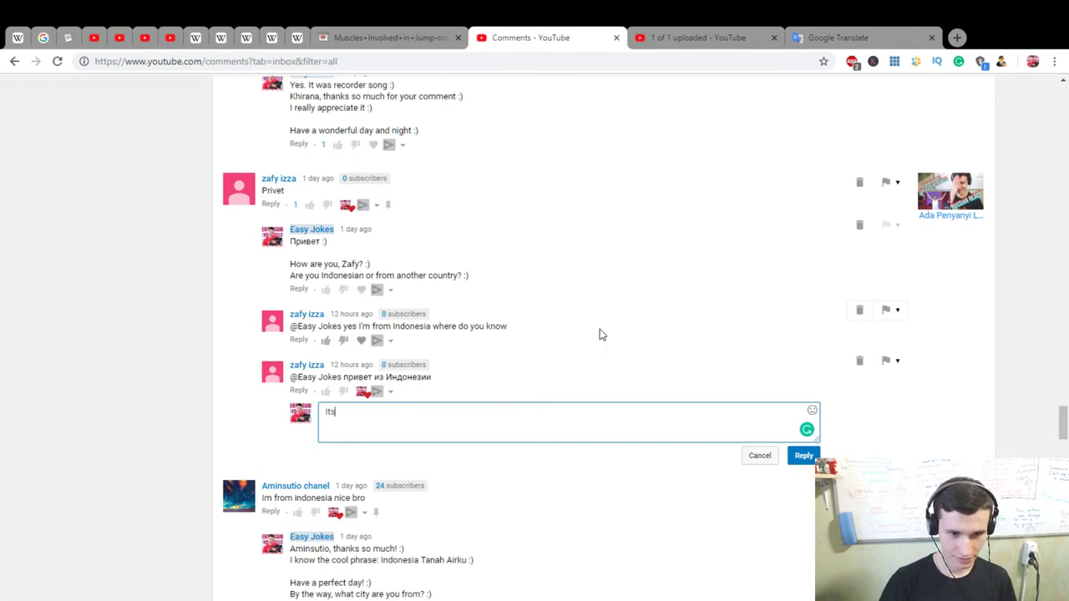
type("'s my guessing :)")
key("Return")
type("Thanks so much for your Russian reply :)")
Step: Add 'Привет :)' and 'Have a splendid day!', then post the reply
key("Return")
type("ривет Ж")
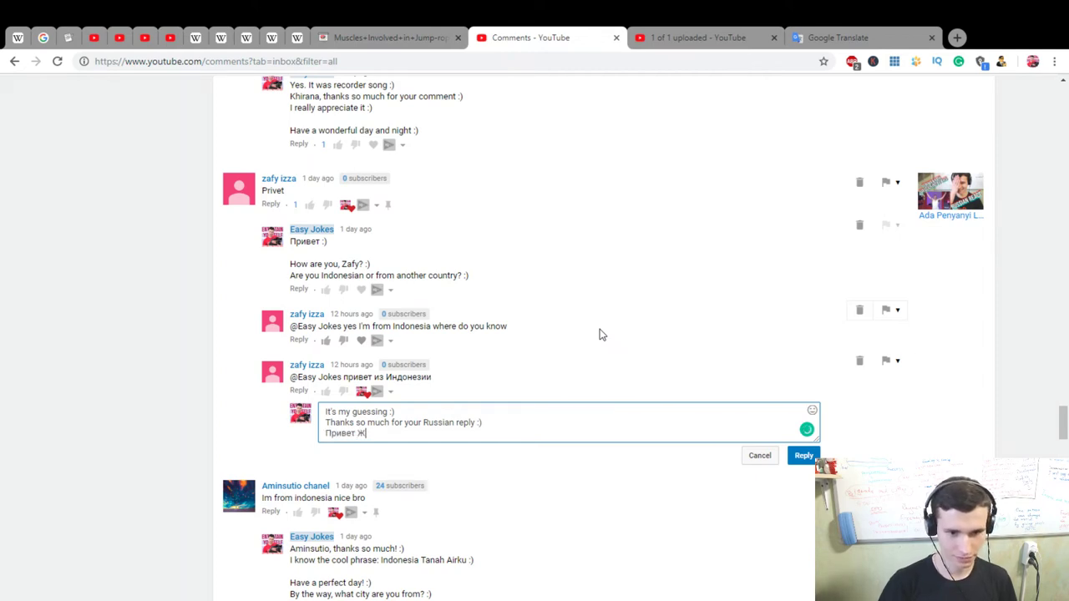
key("BackSpace")
type("Ж")
key("Return")
key("BackSpace")
type(":)")
key("Return")
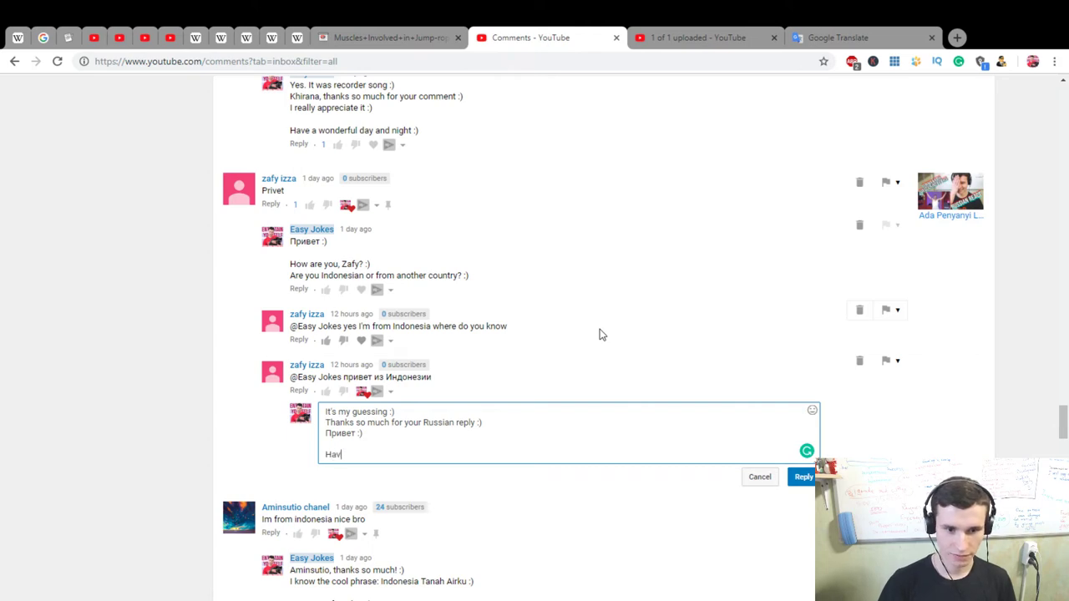
type("e a splendid day! :)")
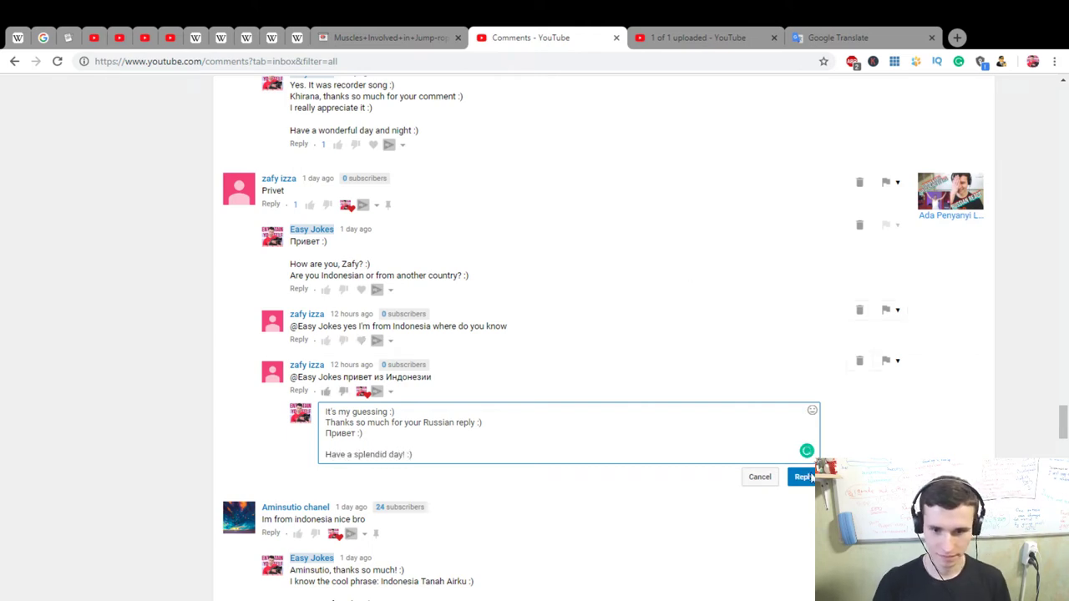
left_click(802, 477)
Step: Heart the follow-up reply and select the city name 'wonosobo'
scroll(580, 406, "down", 3)
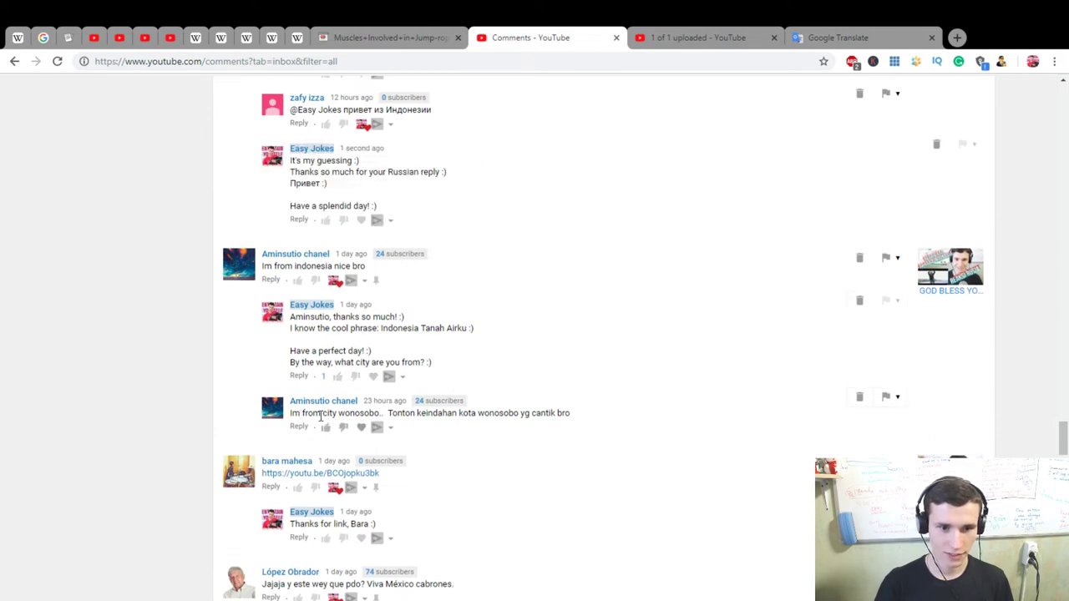
left_click(361, 427)
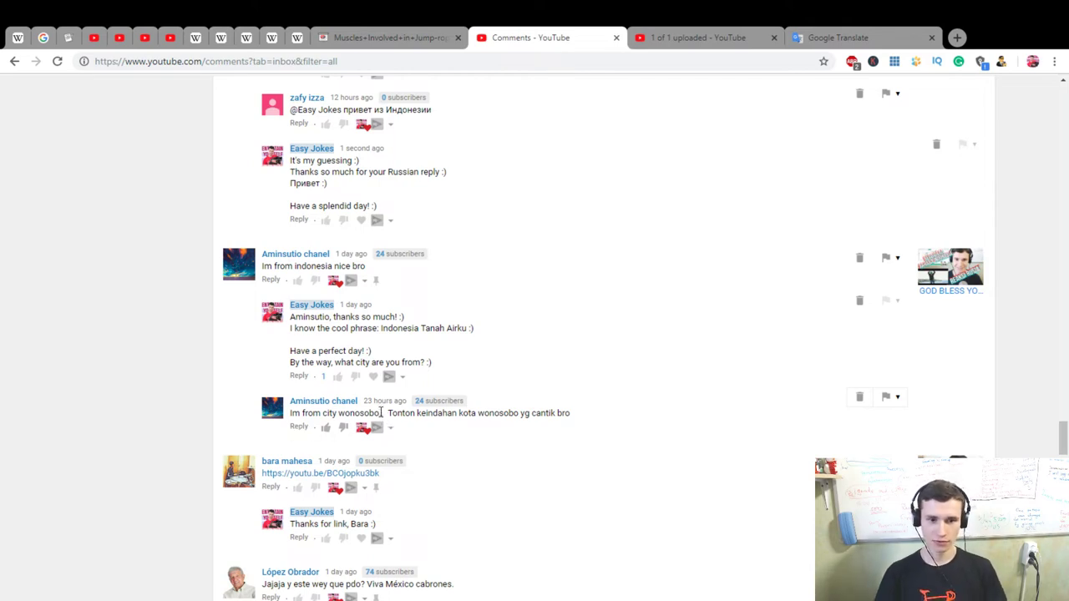
left_click_drag(381, 413, 361, 414)
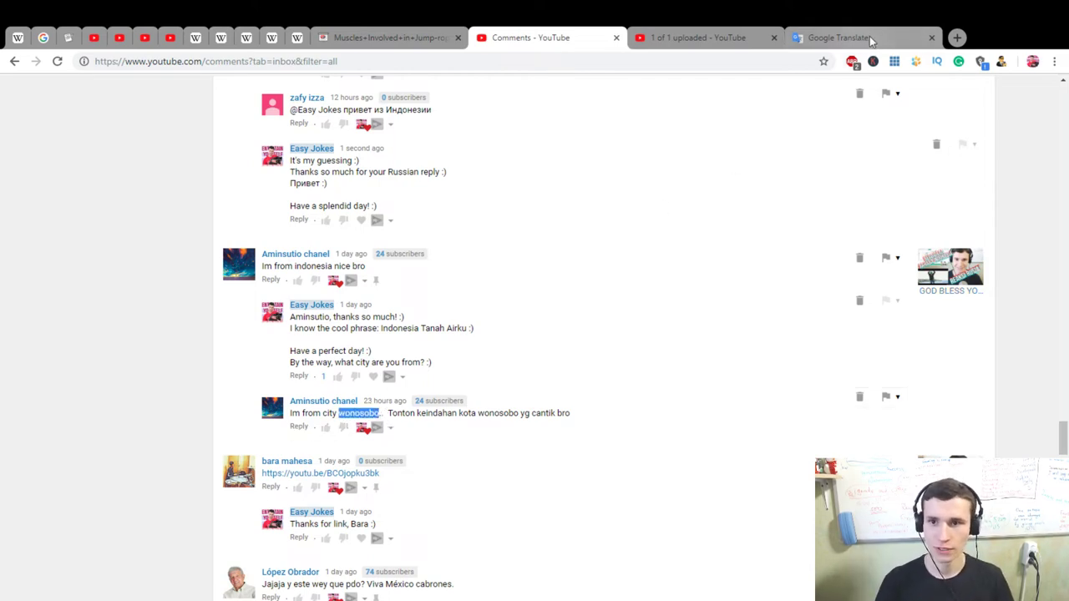
Step: Search 'wonosobo' on Google in a new tab, then return to the comments inbox
left_click(957, 38)
key("ctrl+v")
key("Return")
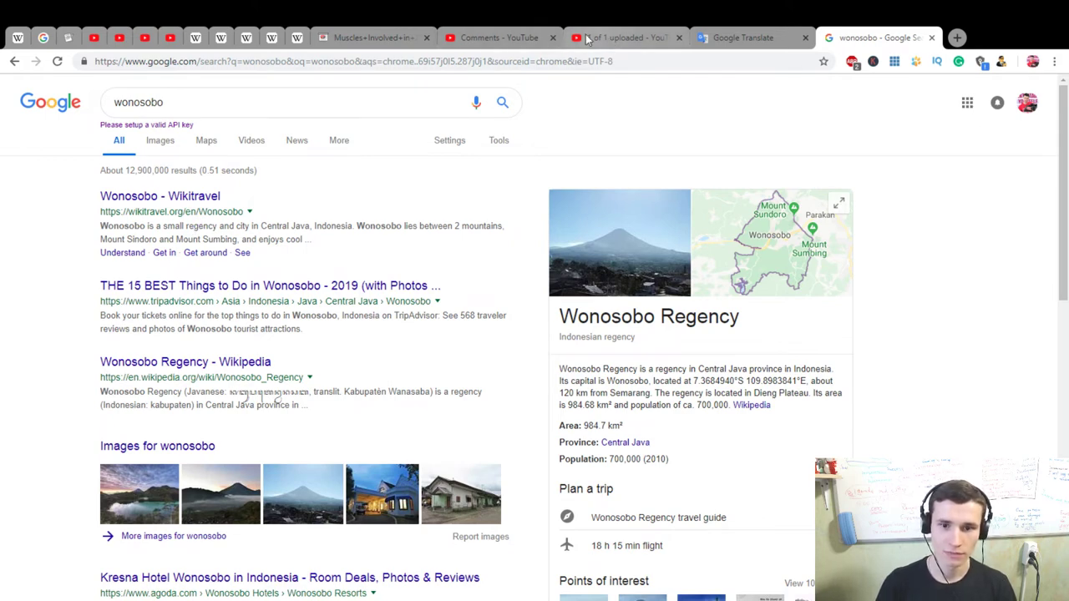
left_click(458, 31)
Step: Start the Wonosobo reply 'Wonosobo lies between 2 mountains :)', accepting the 'mountains' spelling fix
left_click(299, 427)
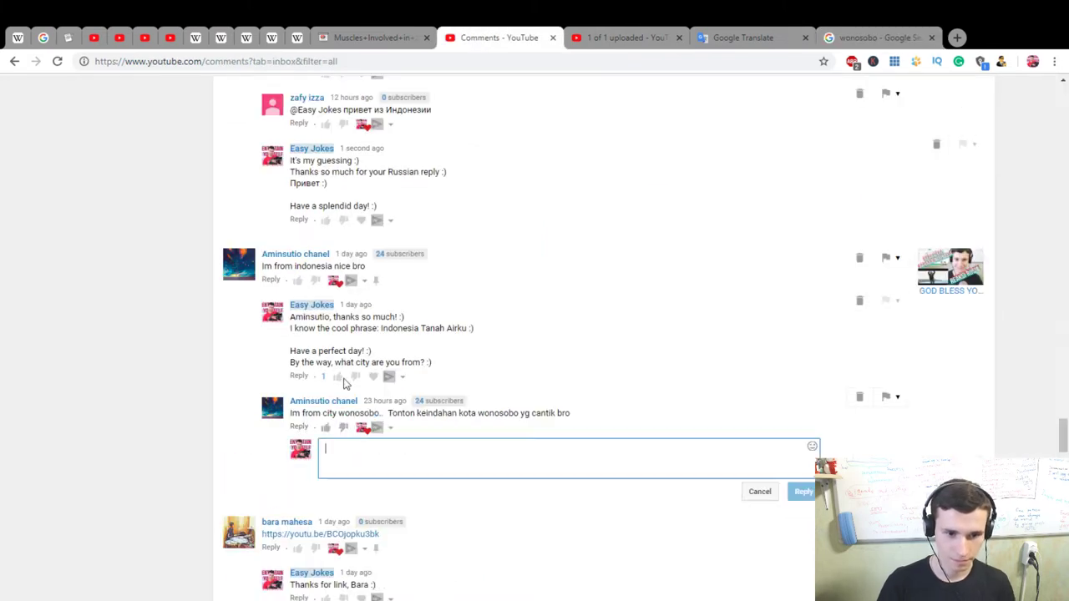
type("Wonois")
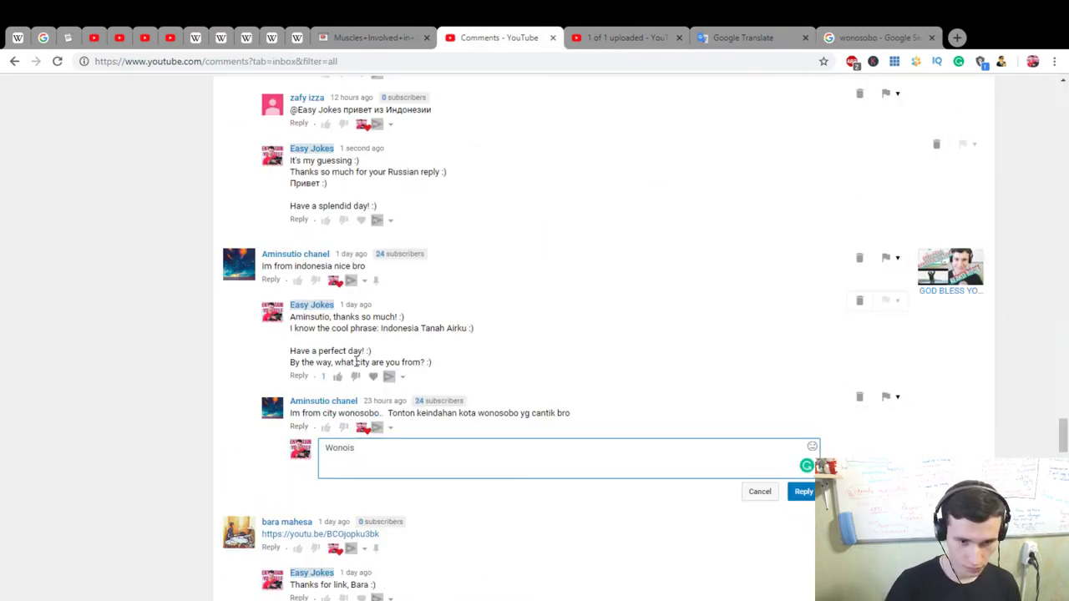
key("BackSpace")
key("BackSpace")
type("sobo lies b")
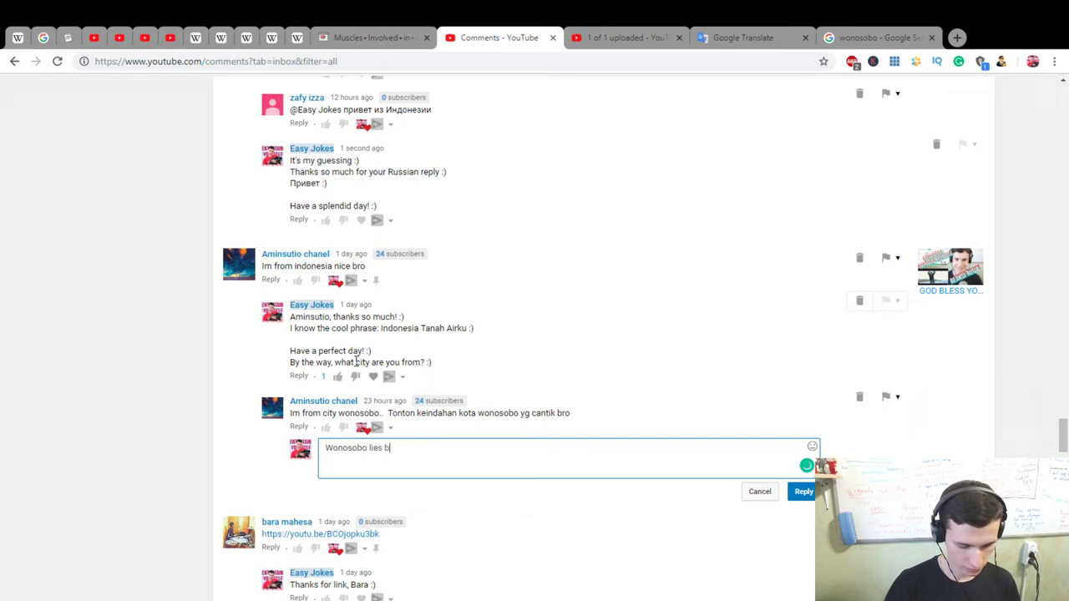
type("etween 2 mountai")
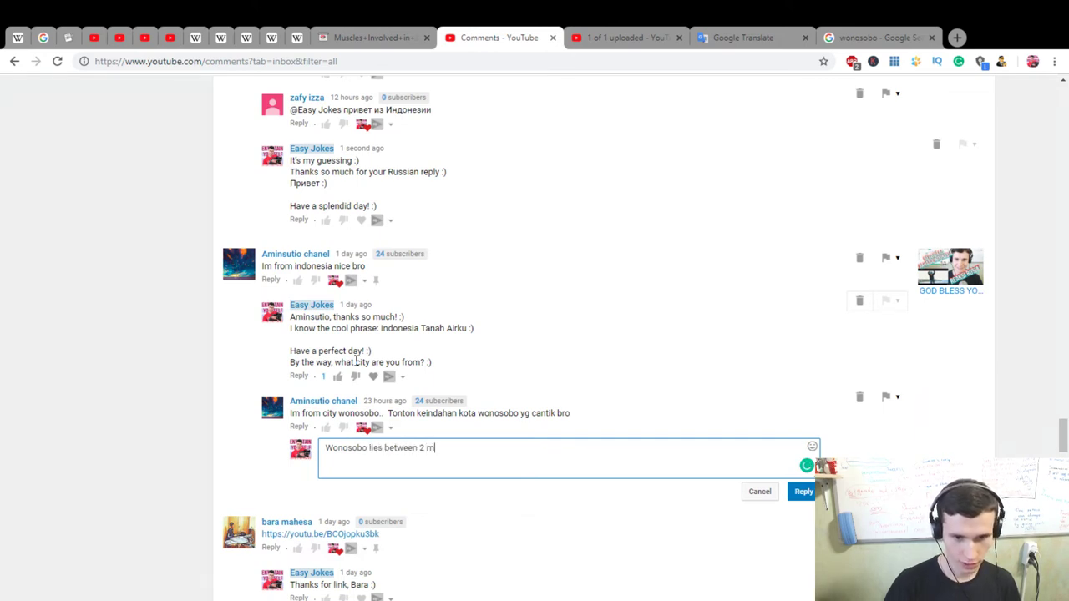
type("ng :)")
key("Return")
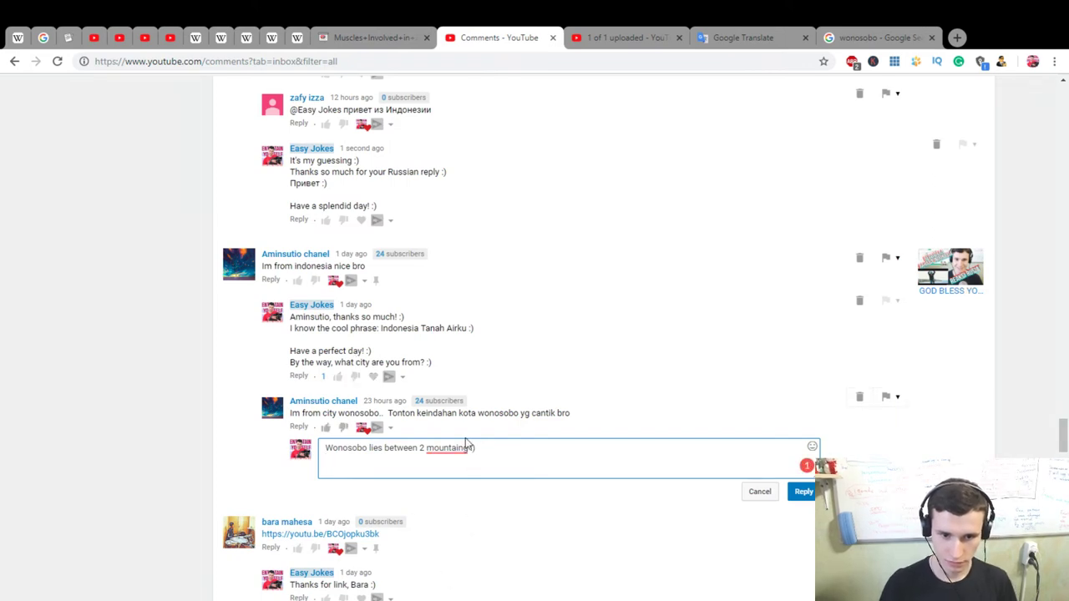
mouse_move(469, 450)
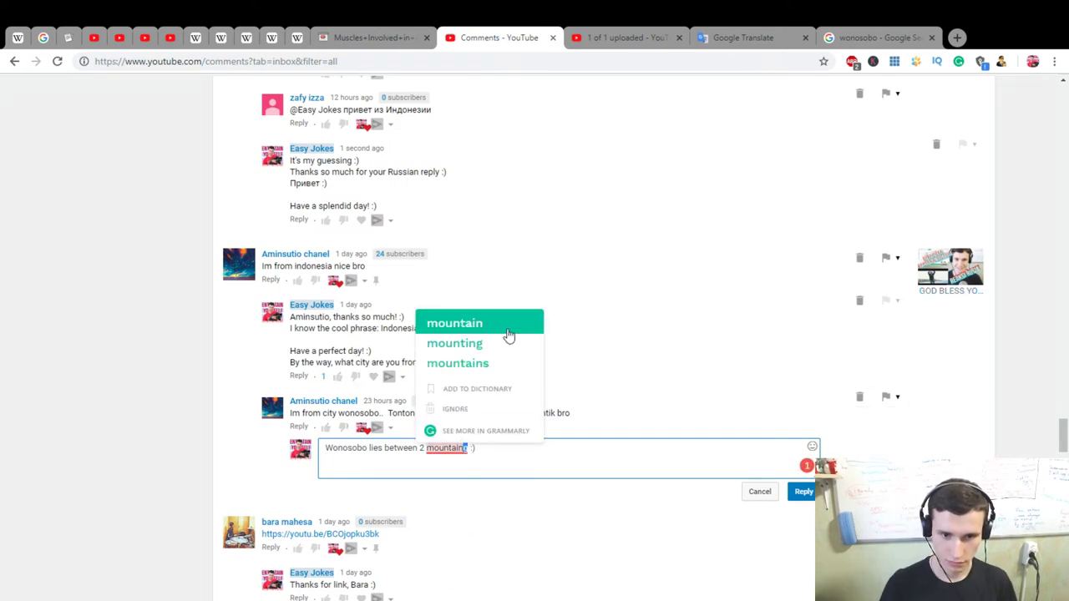
left_click(501, 365)
left_click(433, 465)
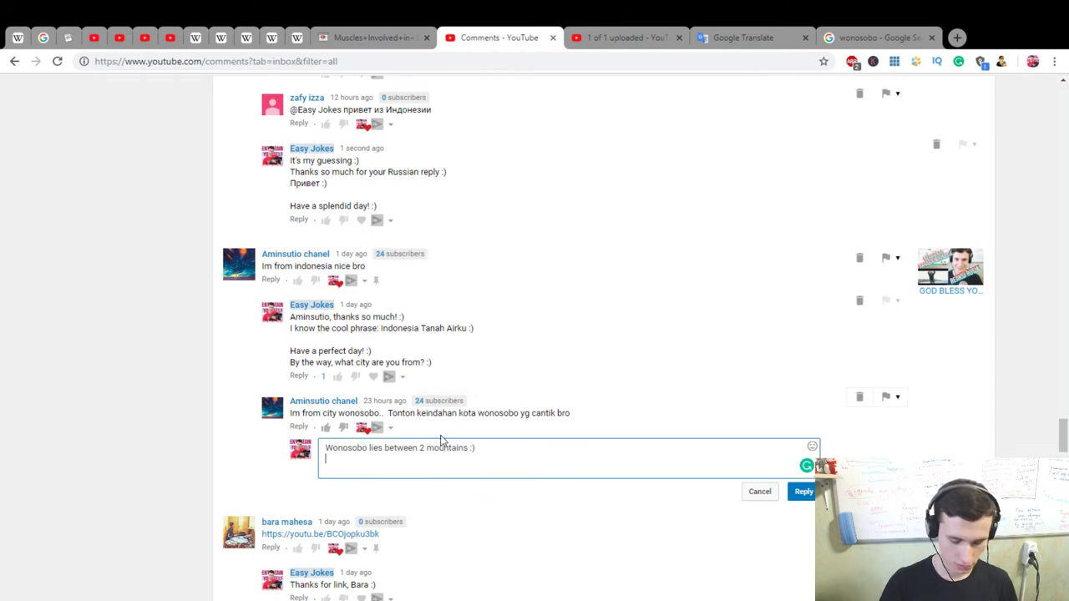
Step: Add 'It is interesting :)' and thanks for the reply, applying Grammarly fixes, then begin 'Enjoy your life'
type("It is interestin :)")
key("Return")
key("Return")
type("Than")
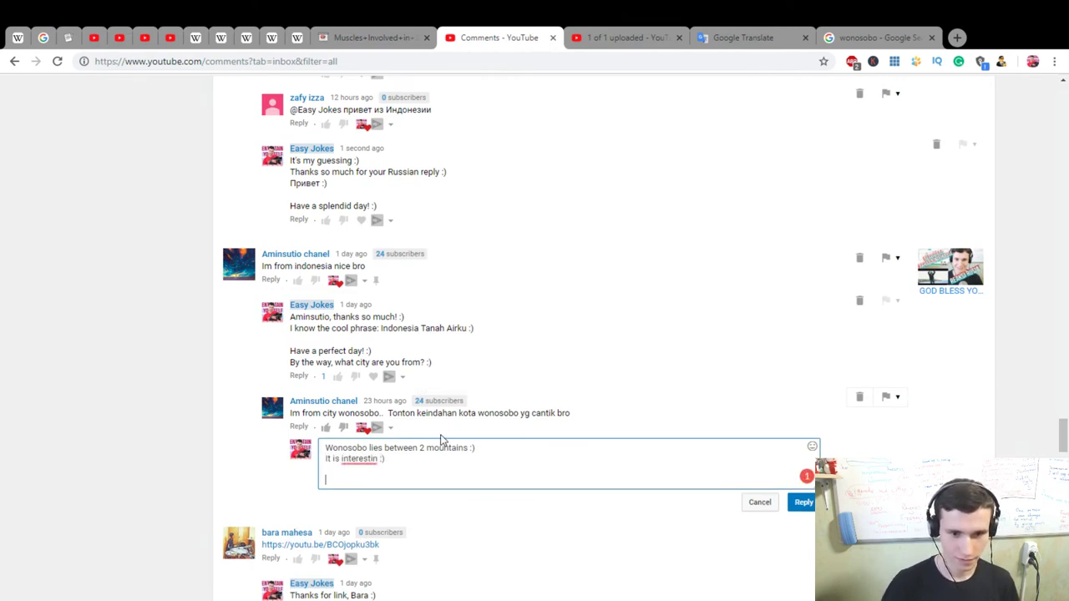
type("ks so much")
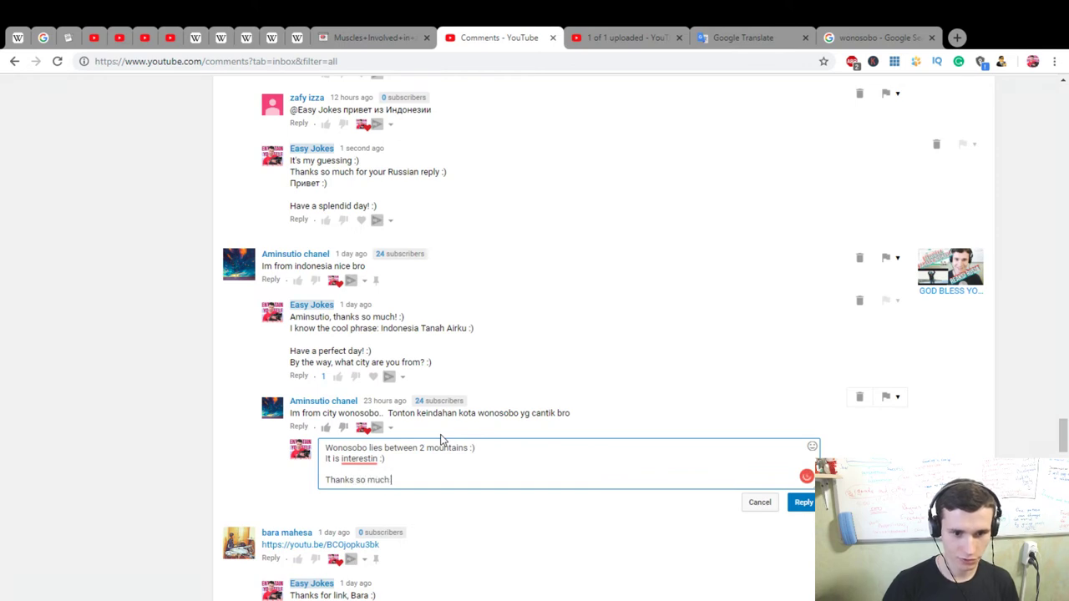
type(" for reply! :)")
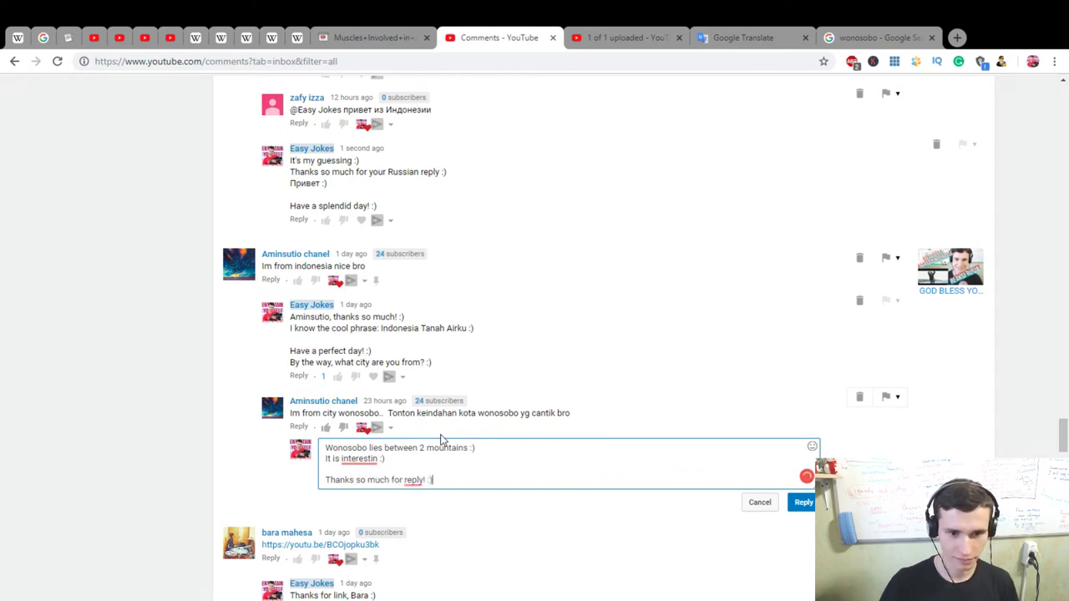
mouse_move(364, 458)
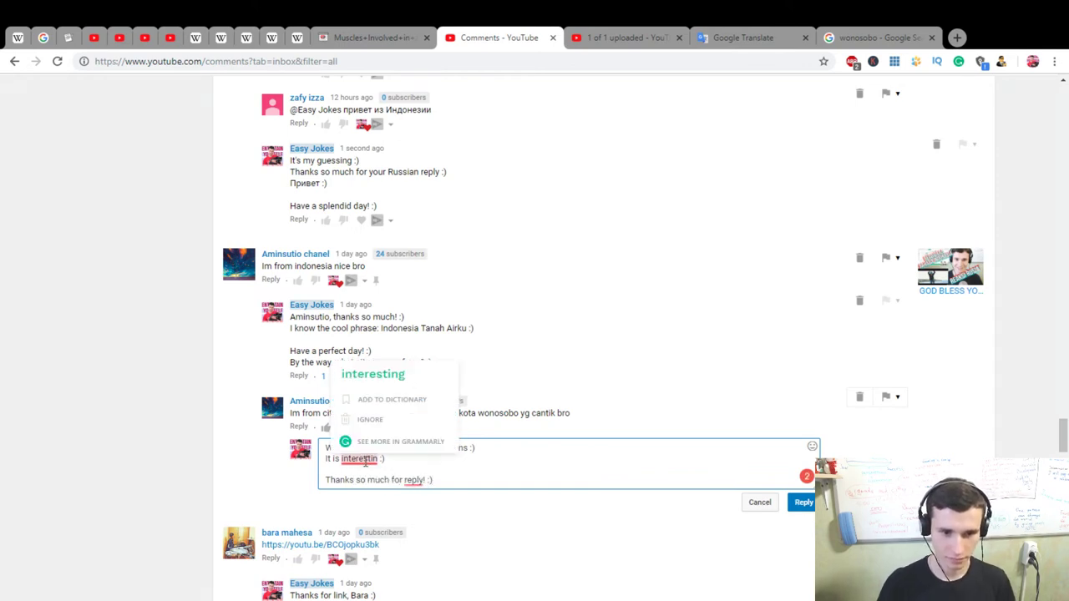
left_click(375, 383)
mouse_move(412, 479)
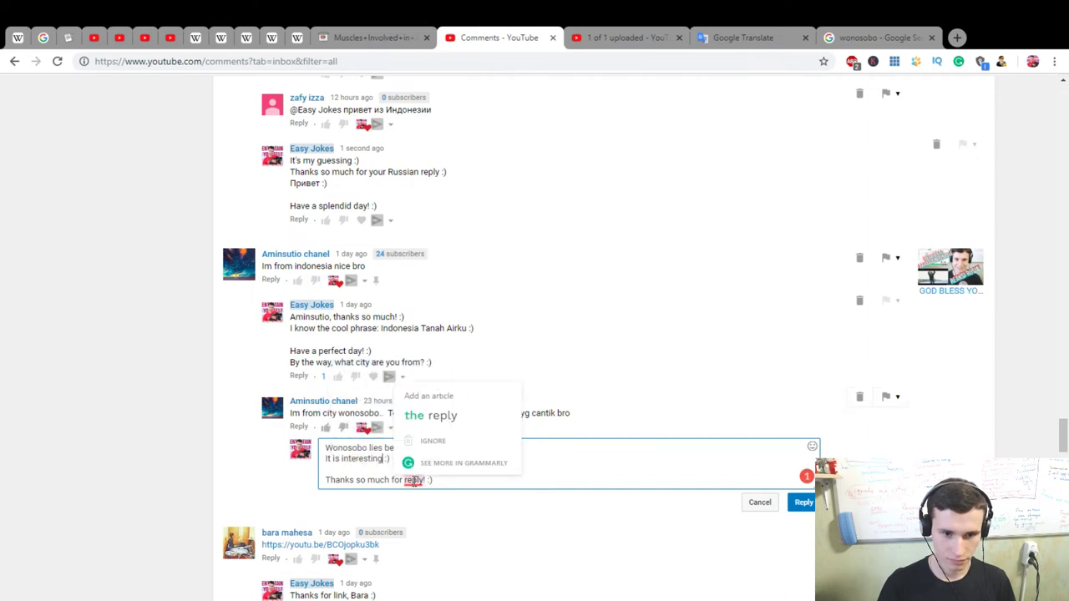
left_click(447, 422)
key("Return")
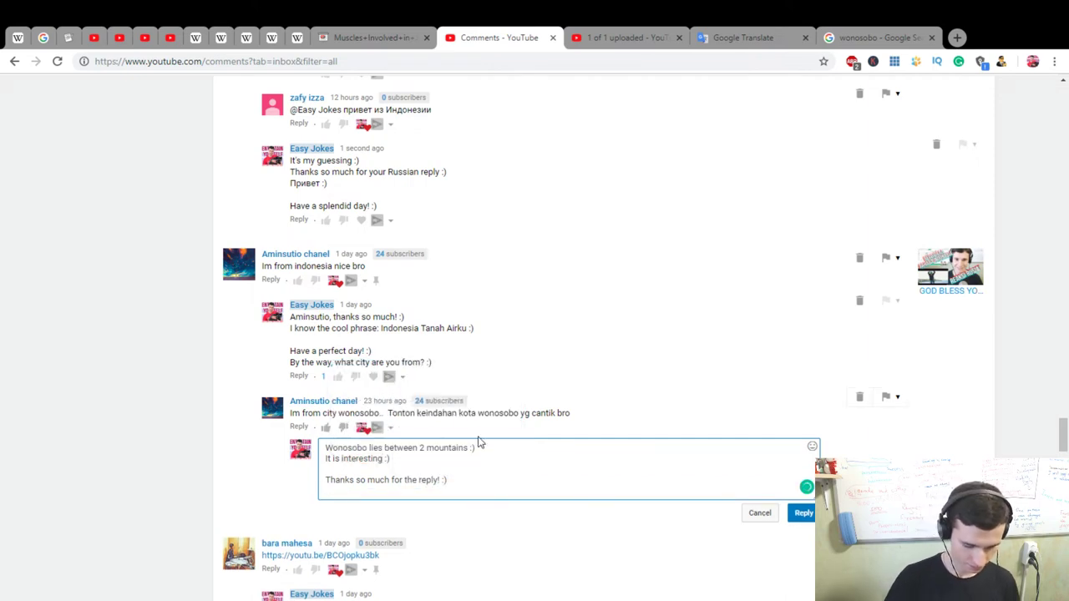
type("Ут")
key("BackSpace")
key("BackSpace")
type("Enjoy your life! :)")
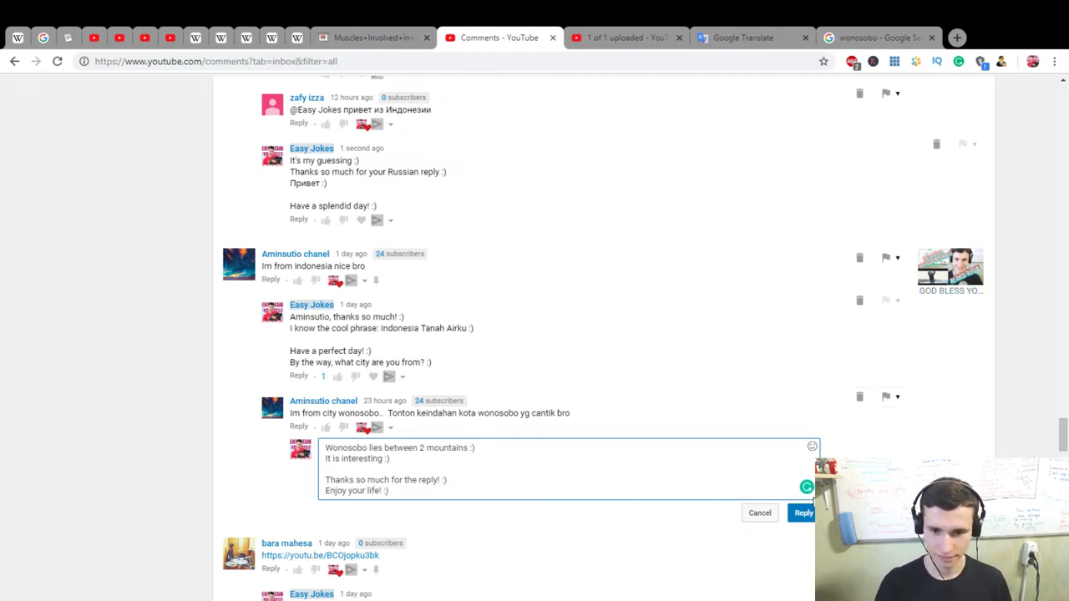
Step: Post the Wonosobo reply and heart the viewer's remark about their English
key("ctrl+Return")
scroll(559, 501, "down", 8)
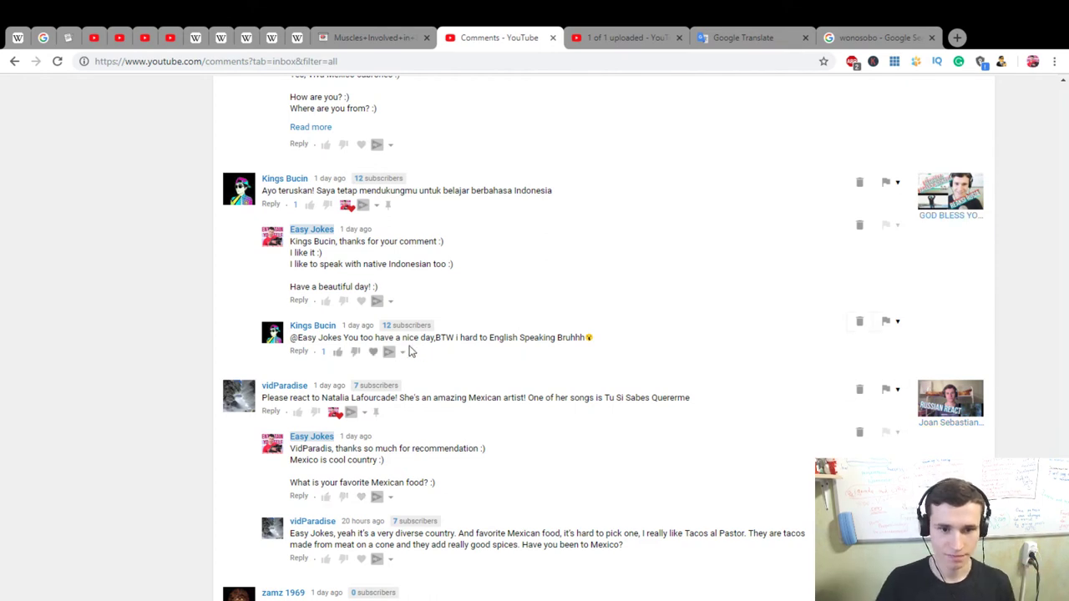
left_click(373, 352)
Step: Draft an encouraging answer thanking the viewer and adding 'Your English is good :)'
left_click(306, 352)
type("I hope ")
type(" can improve your English")
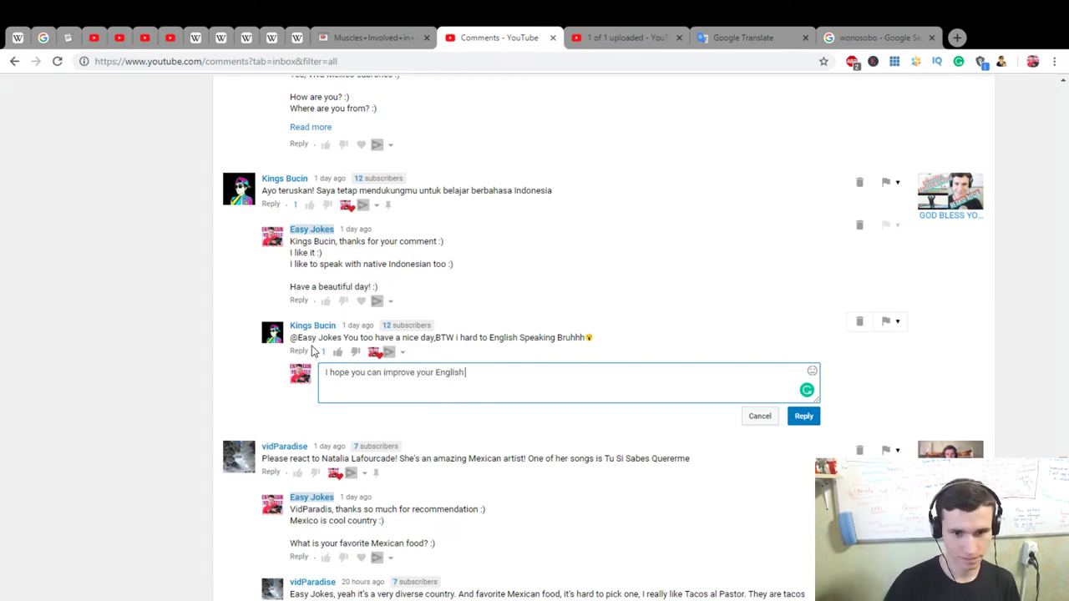
type("You can :")
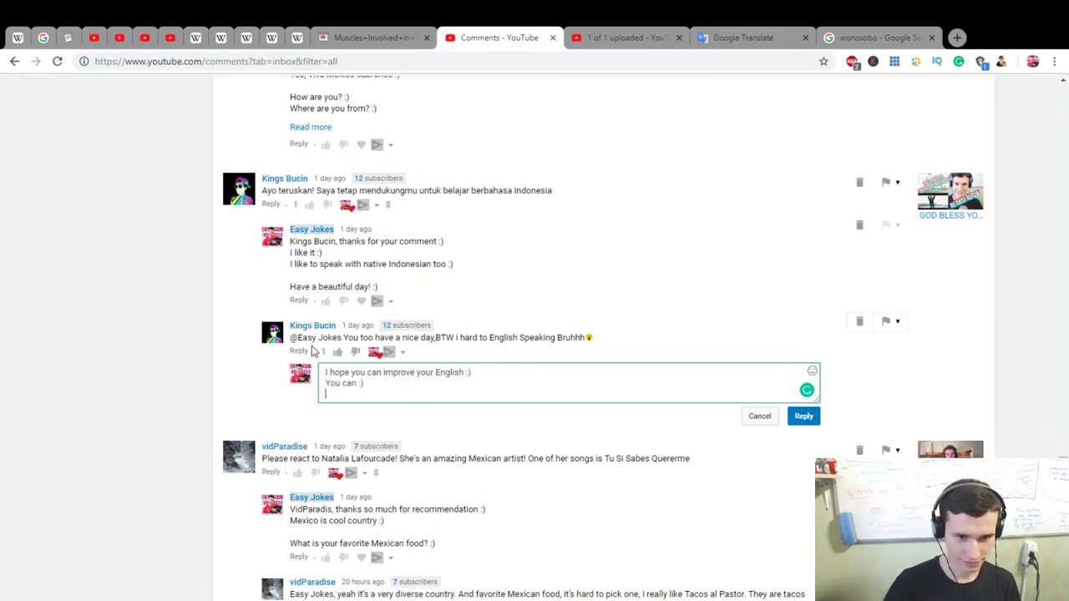
type("Thanks")
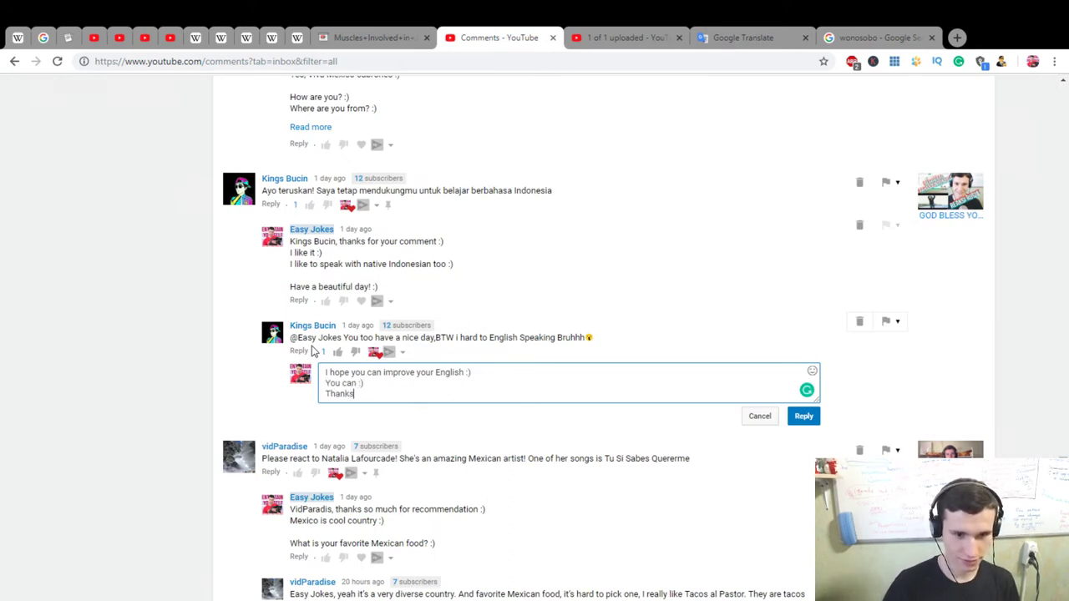
type(" fopr")
type("r")
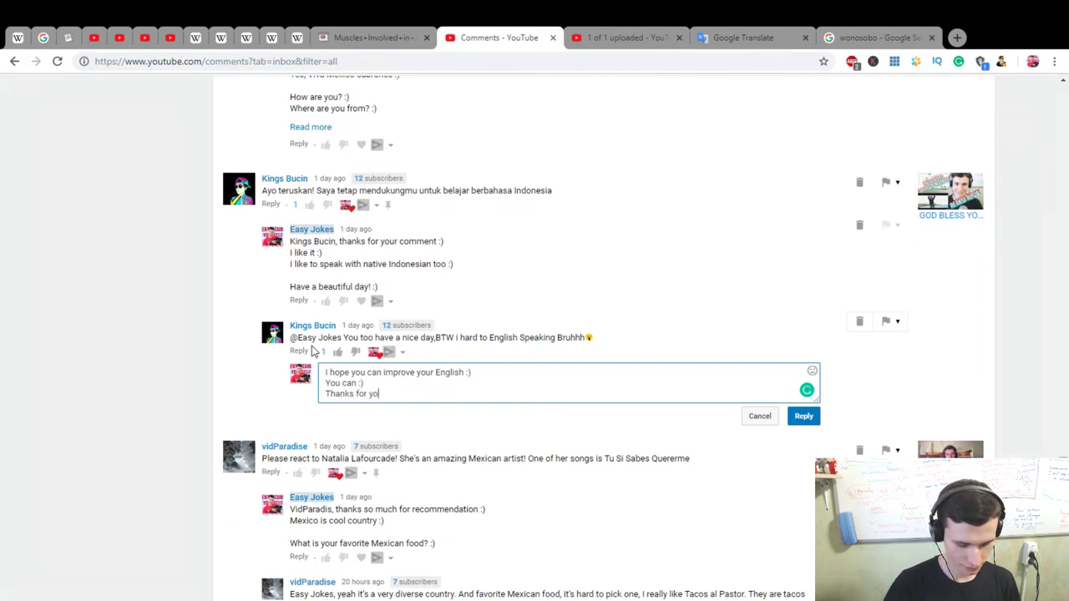
type("asant reply :)")
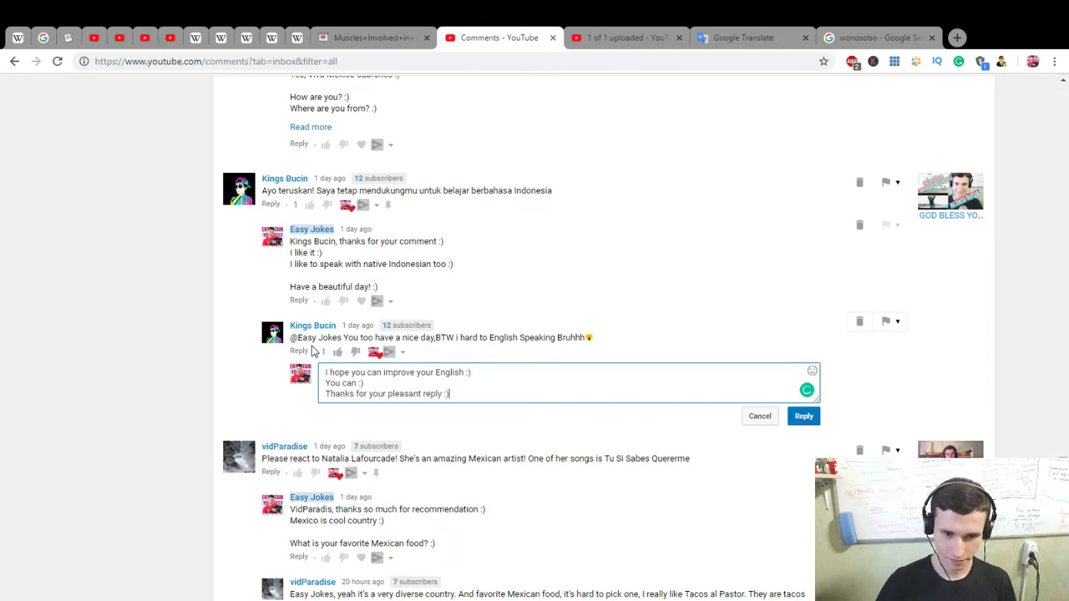
key("Return")
type("Your Englis")
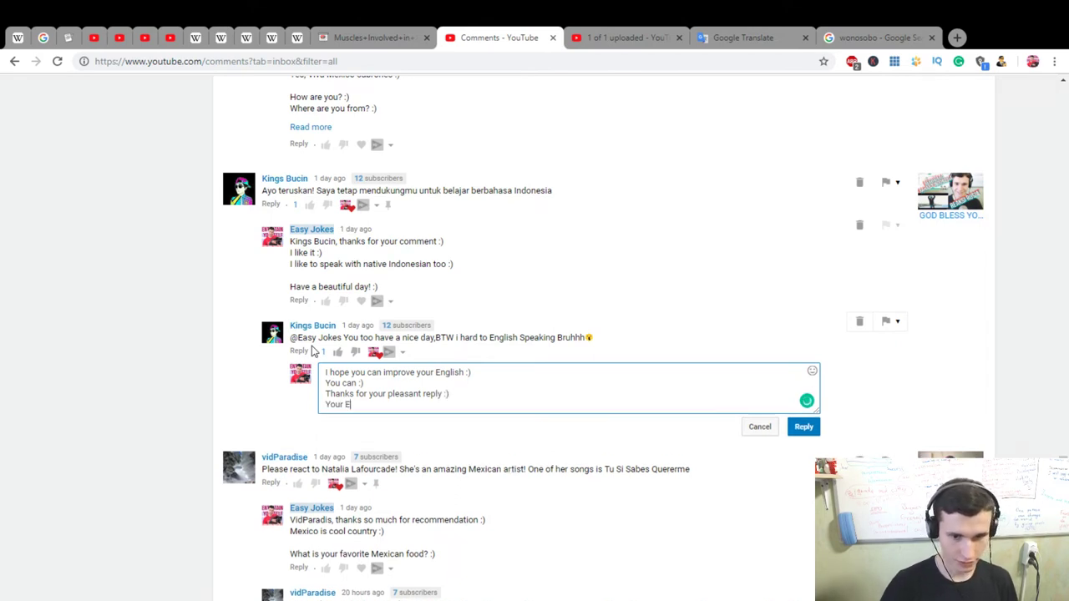
type("h is")
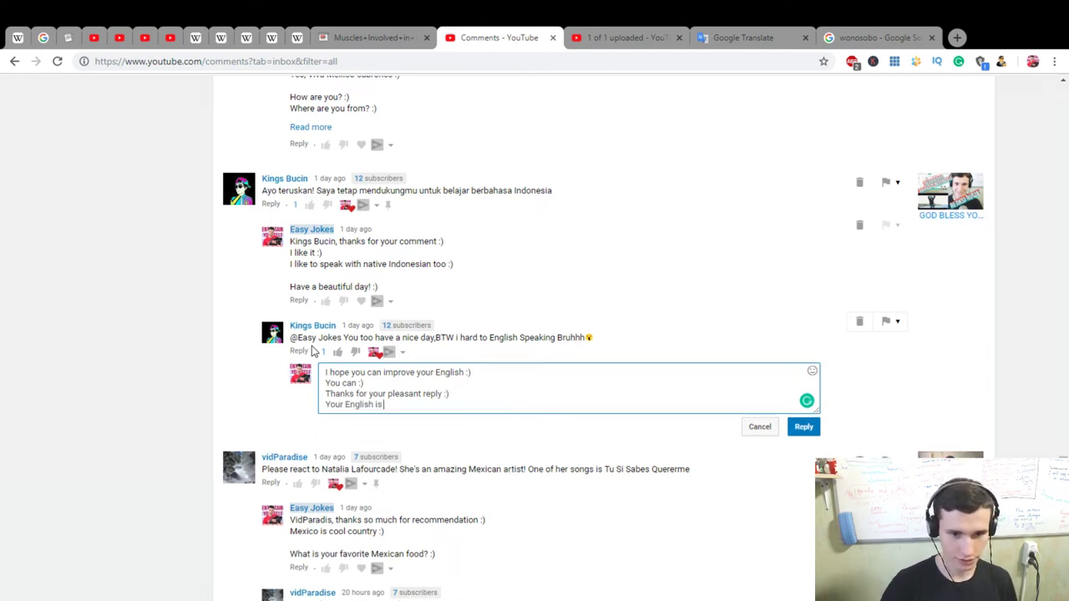
type(" good :)")
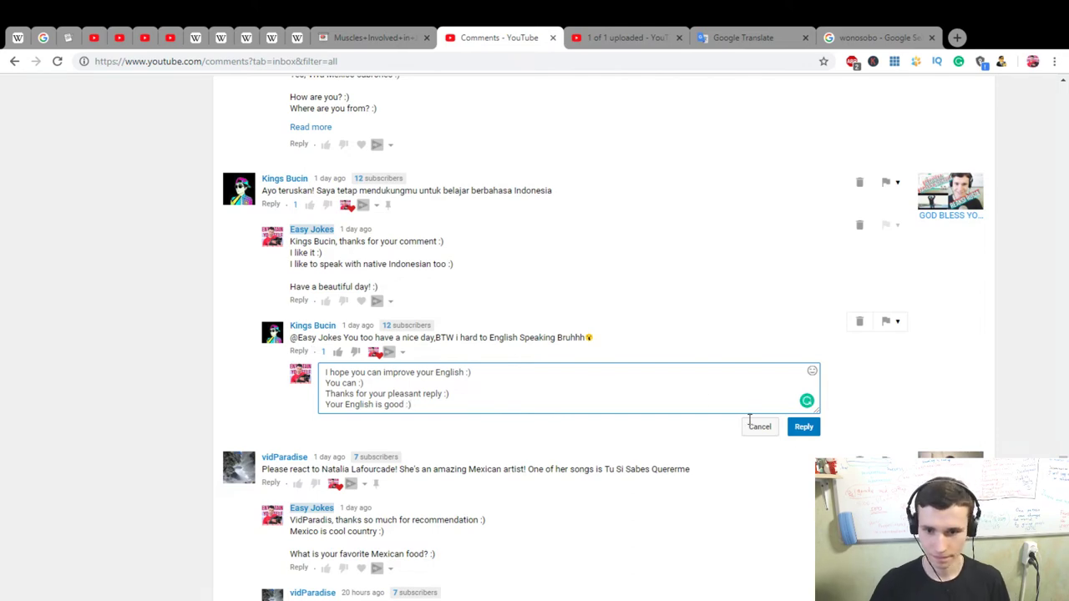
Step: Post the reply ending 'Your English is good :)' and scroll on to the next comment thread
left_click(803, 426)
scroll(576, 418, "down", 3)
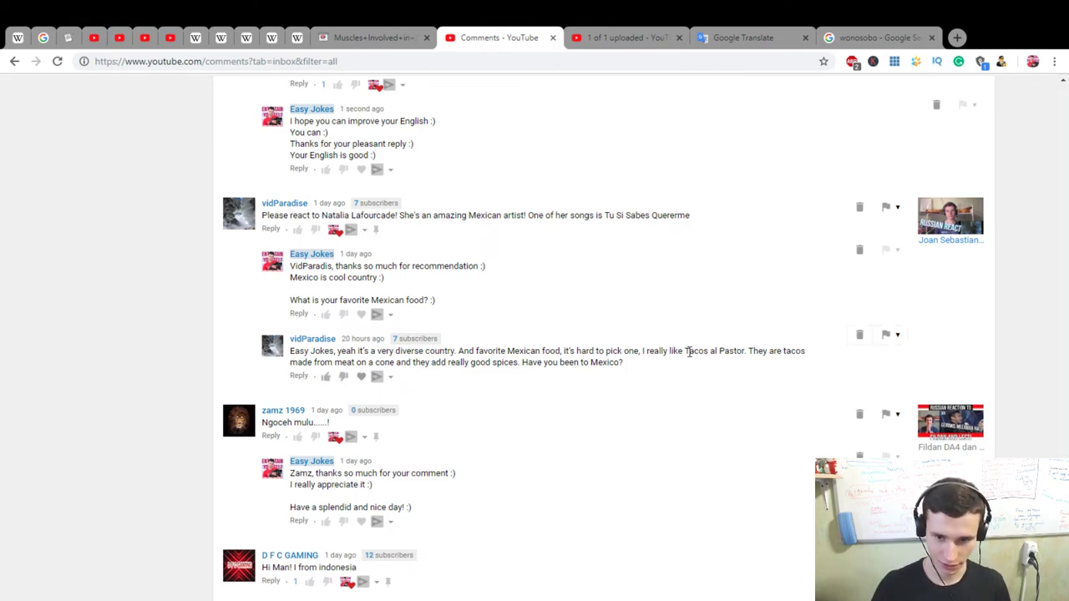
Step: Search Google for 'Tacos al Pastor' from the comment and view its image results
left_click_drag(687, 351, 744, 352)
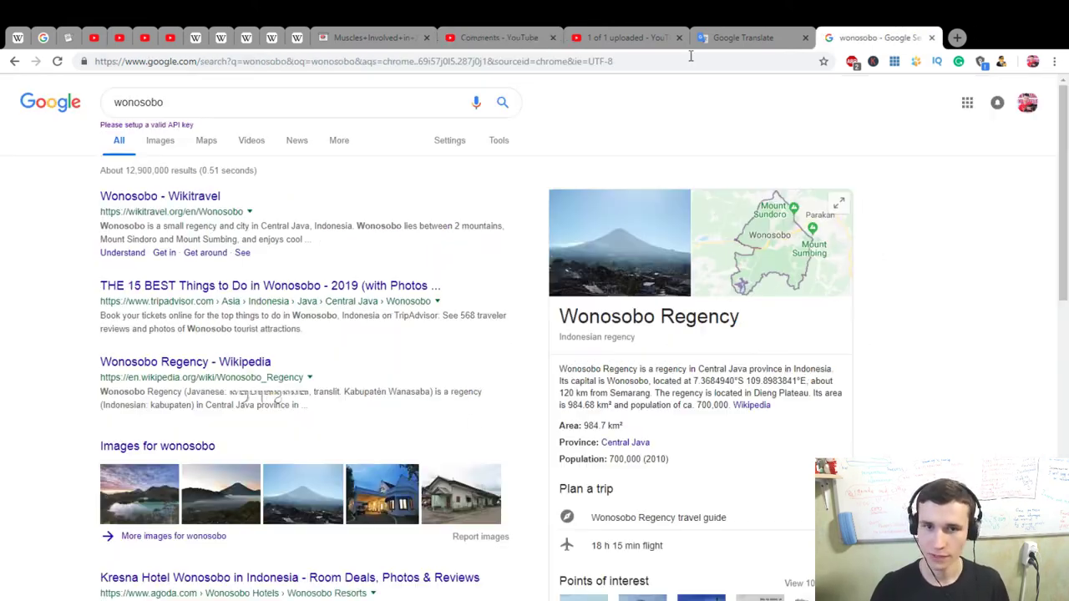
double_click(138, 102)
type("Tacos al Pastor")
key("Return")
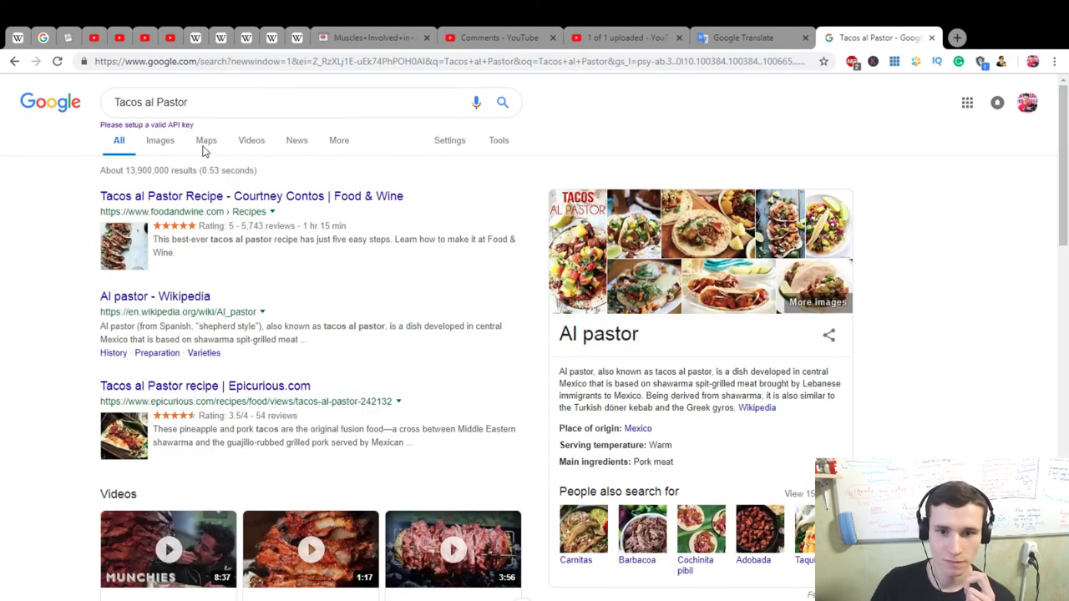
left_click(153, 142)
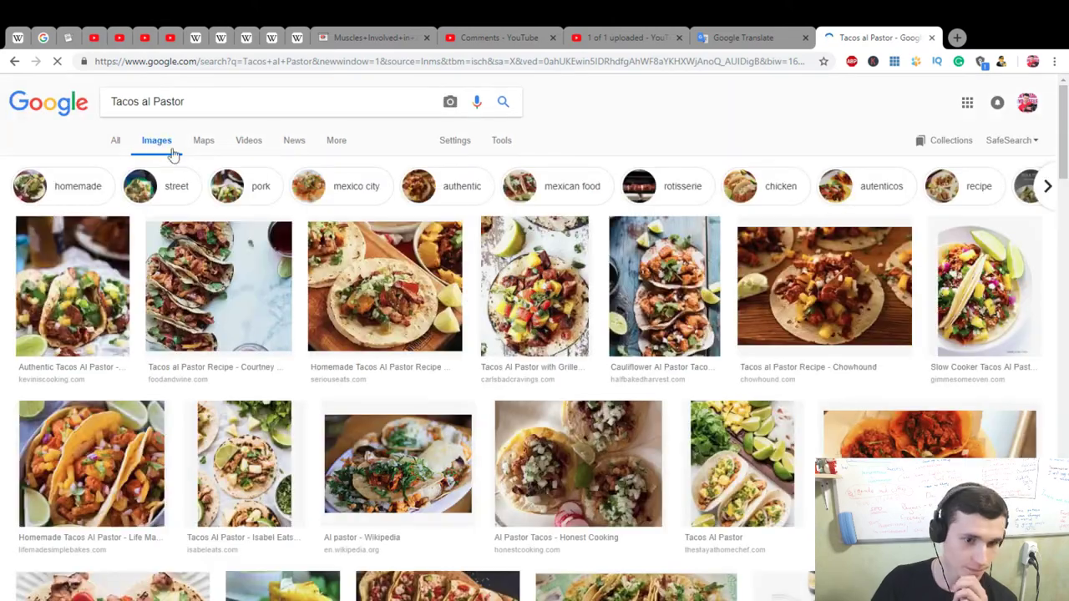
Step: Return to the Comments - YouTube inbox
left_click(744, 36)
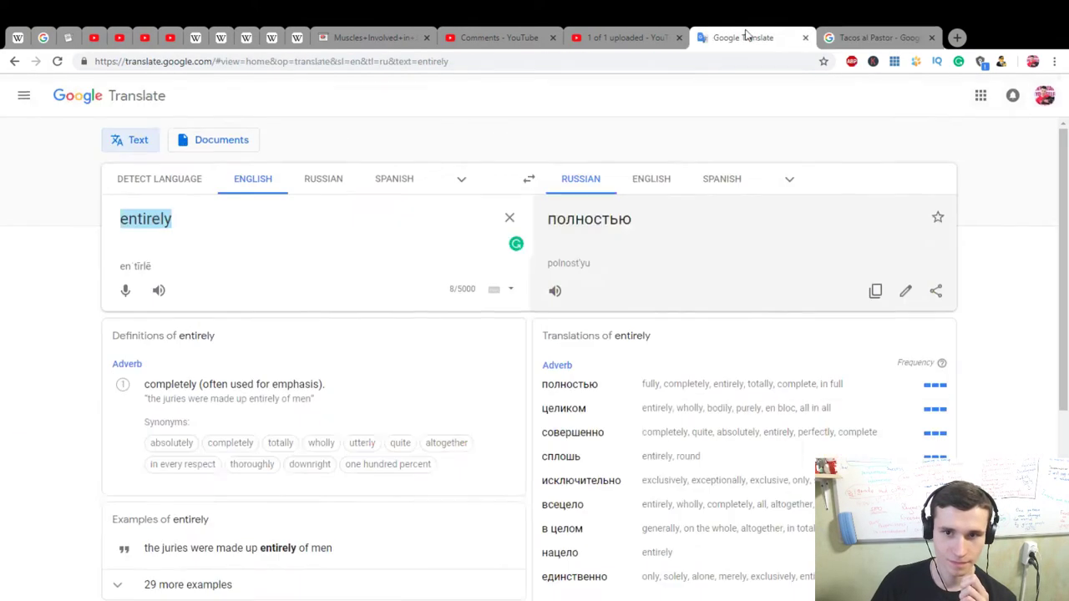
left_click(626, 35)
left_click(542, 34)
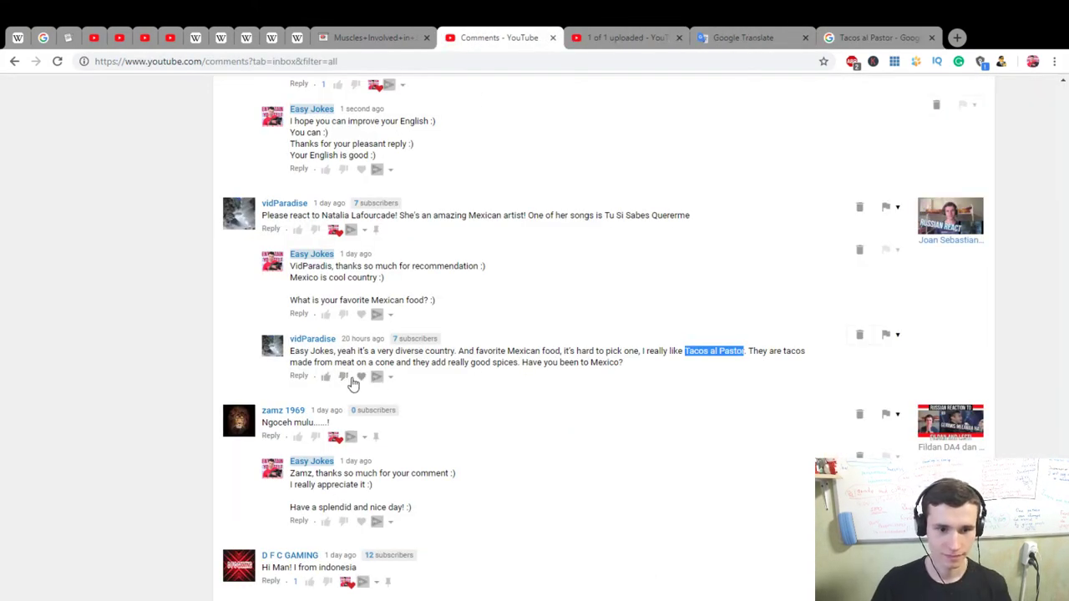
Step: Begin the tacos reply with 'Lol! :)' and a line saying tacos seemed Mexico's most popular food
left_click(299, 376)
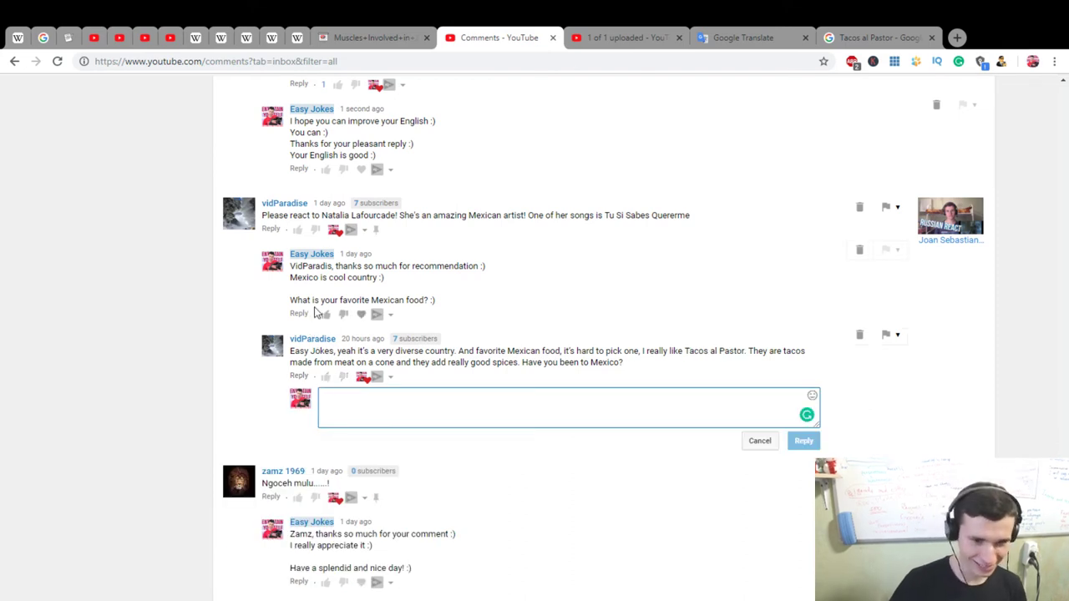
type("Lol! :)")
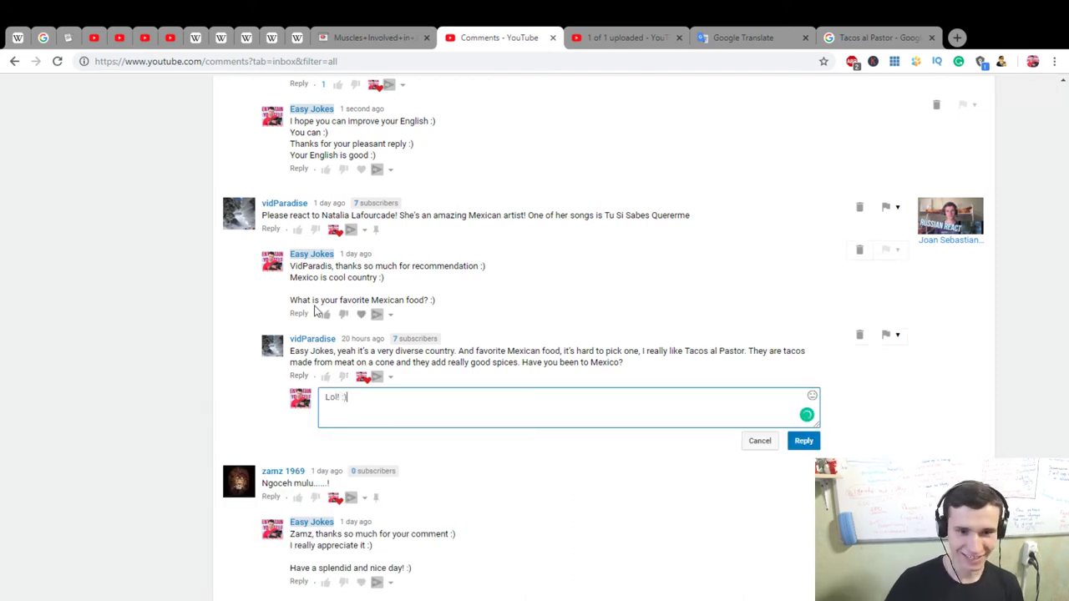
key("Return")
type("th")
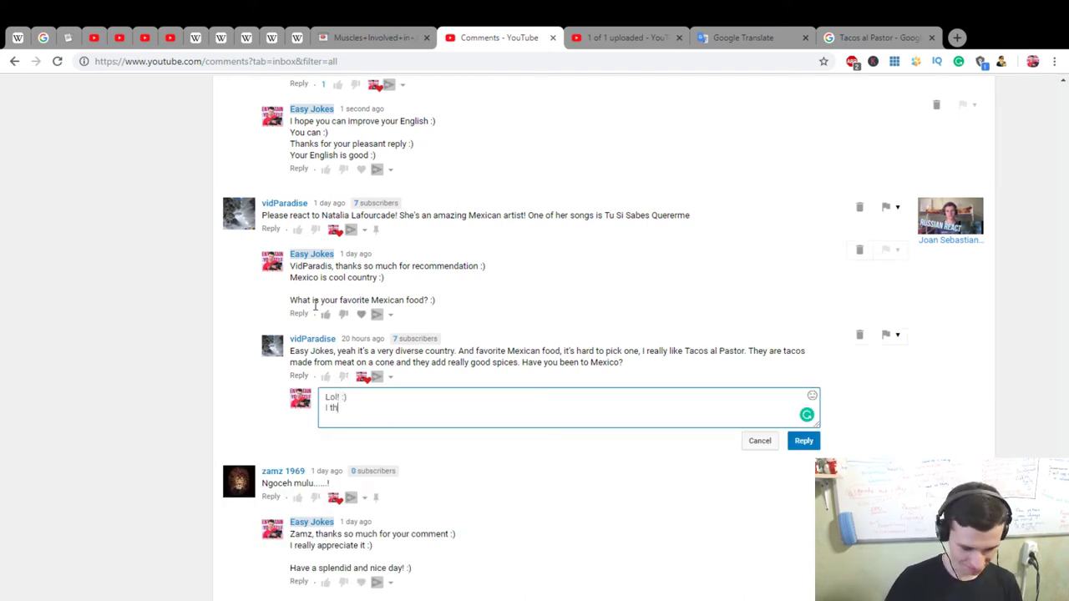
type(" always ")
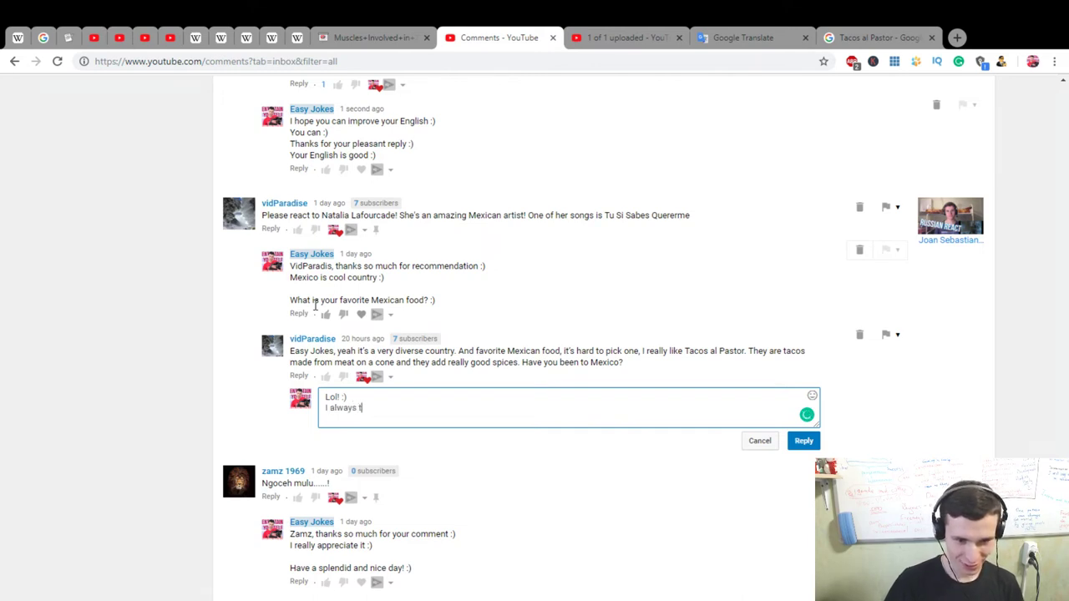
type("houtgh")
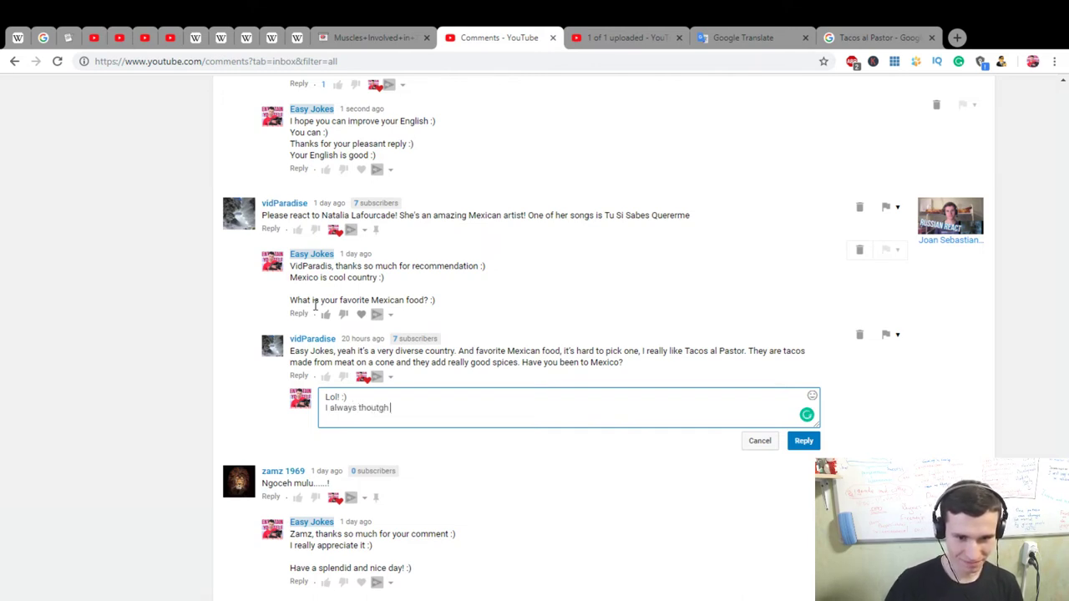
key("BackSpace")
key("BackSpace")
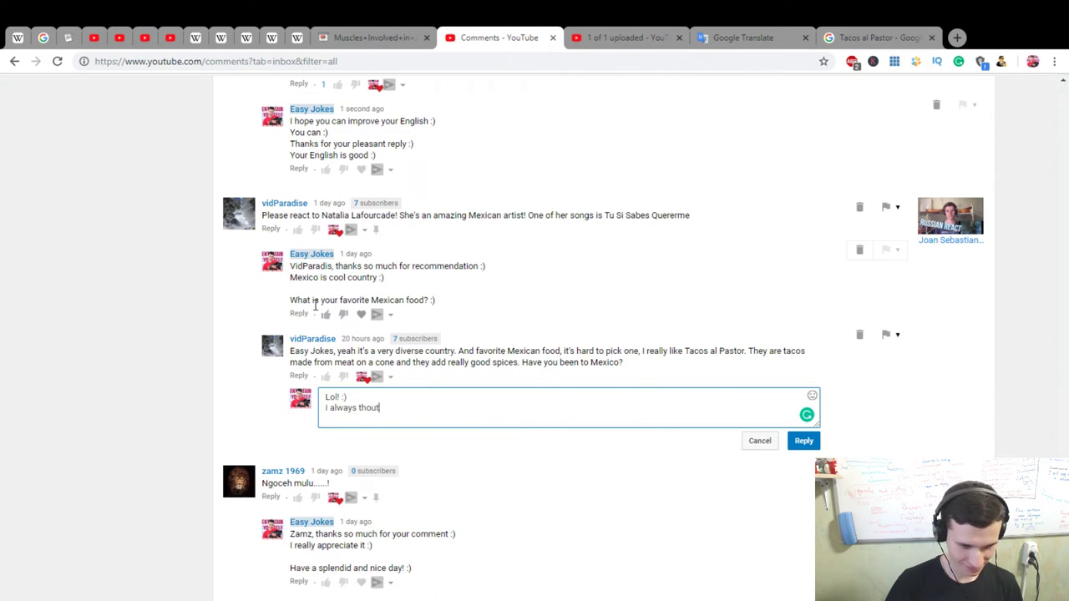
type("gh")
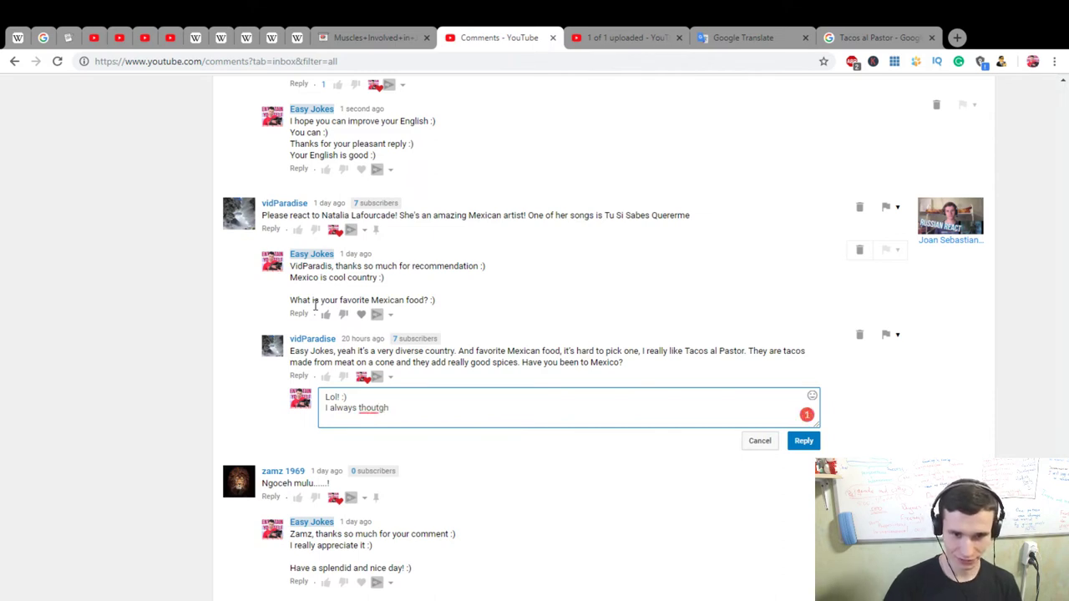
type("t")
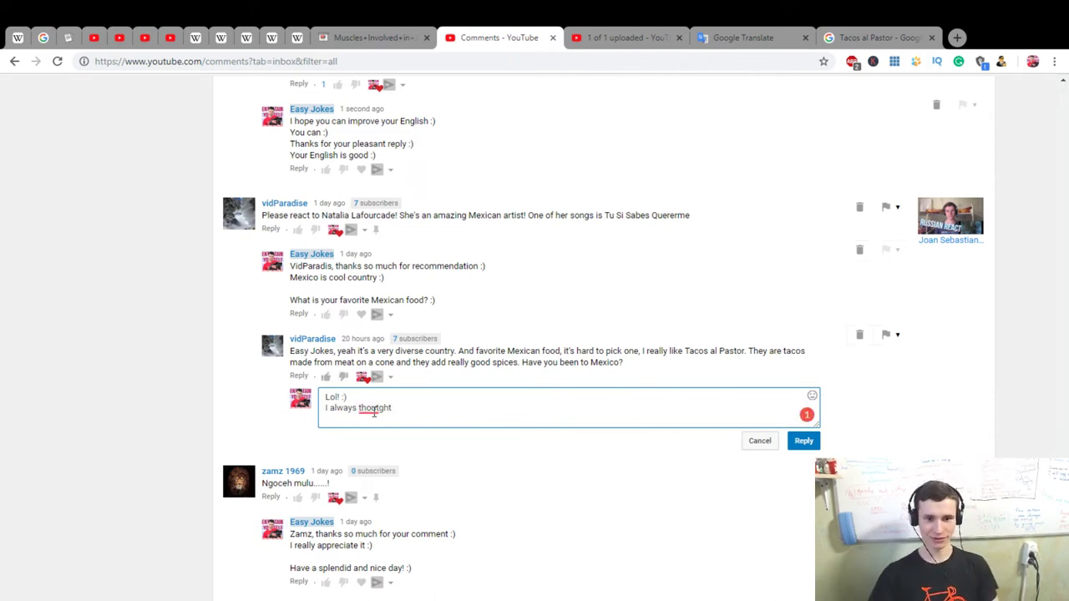
mouse_move(374, 412)
left_click(399, 326)
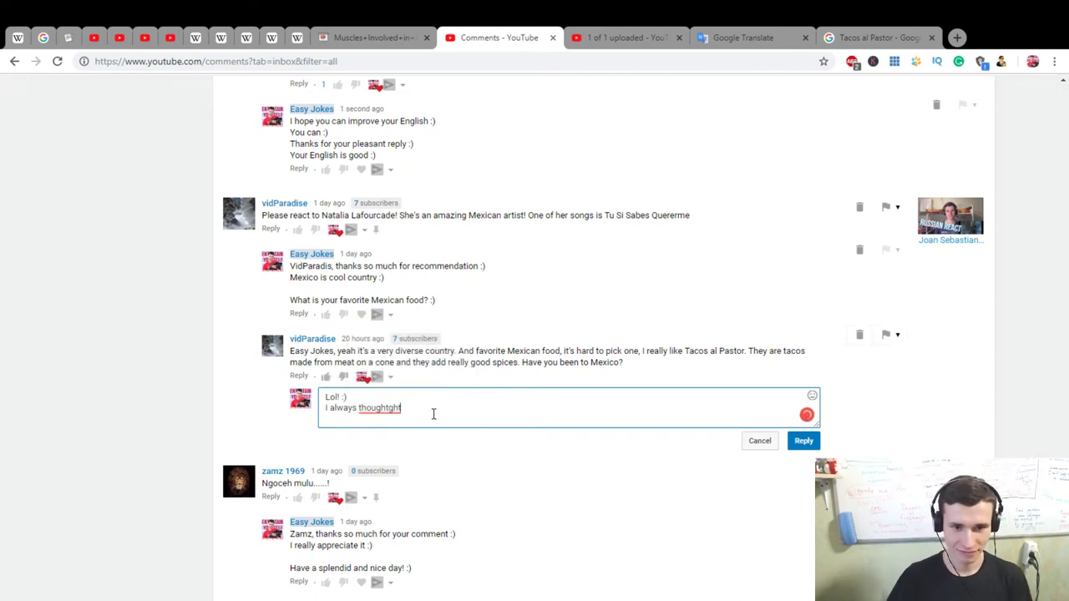
key("BackSpace")
key("BackSpace")
key("BackSpace")
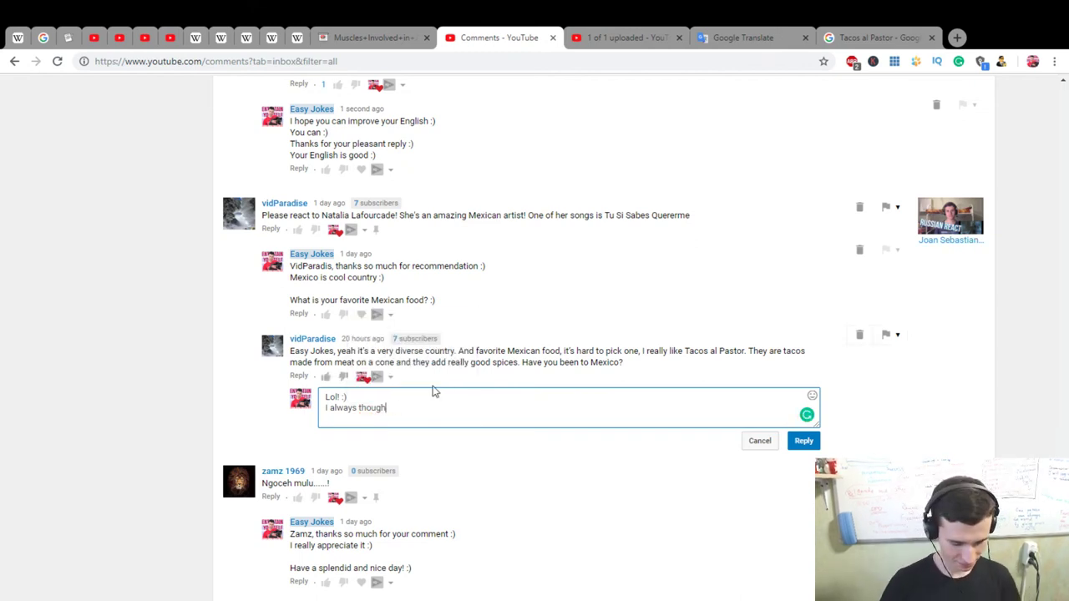
type("t that tacos is")
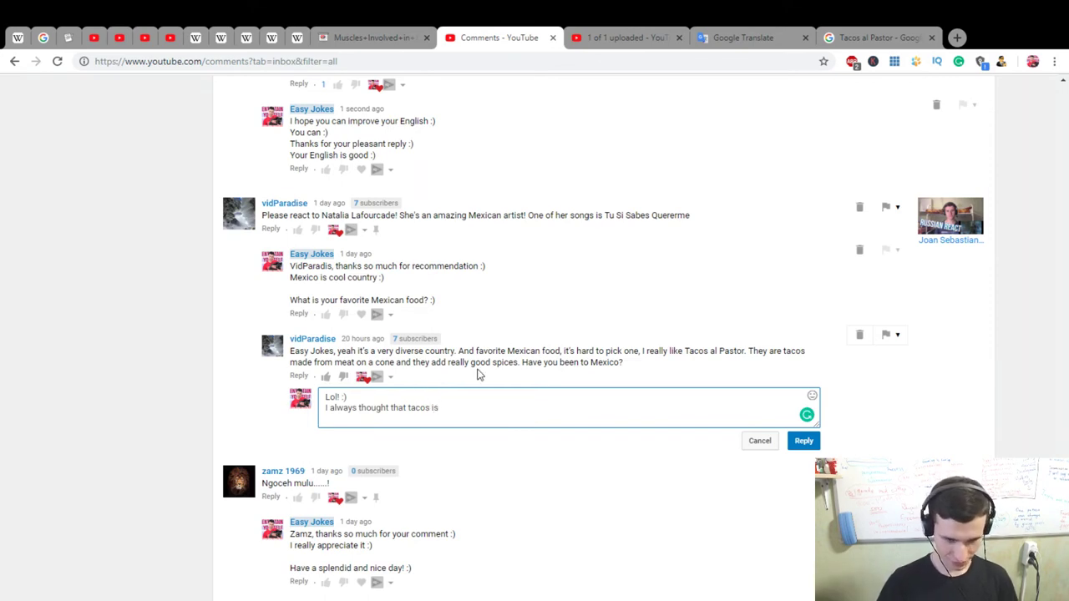
type("the most p")
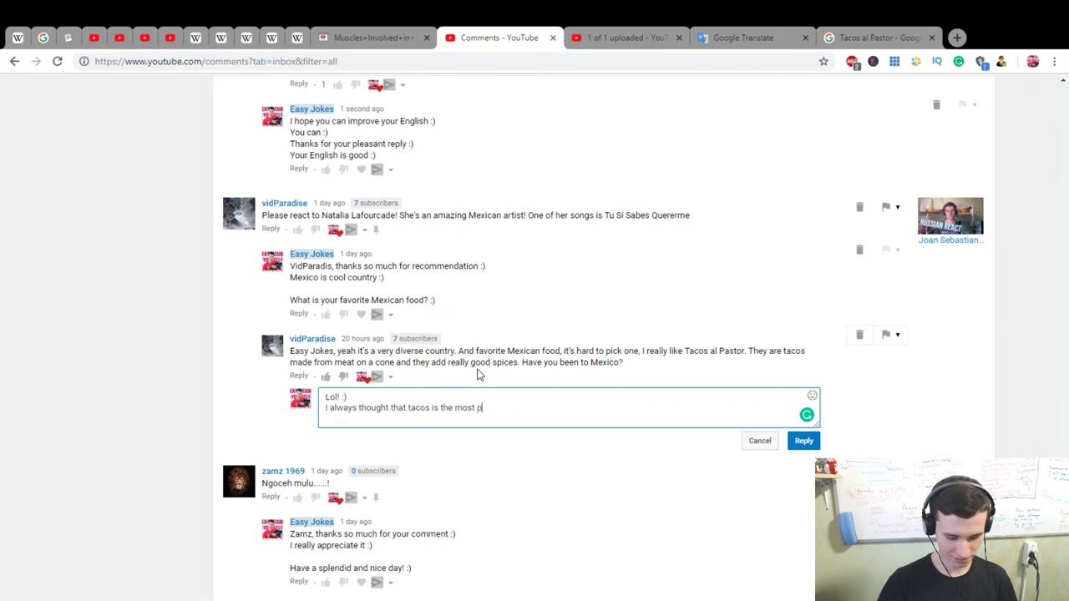
type("opular food in Mexico ")
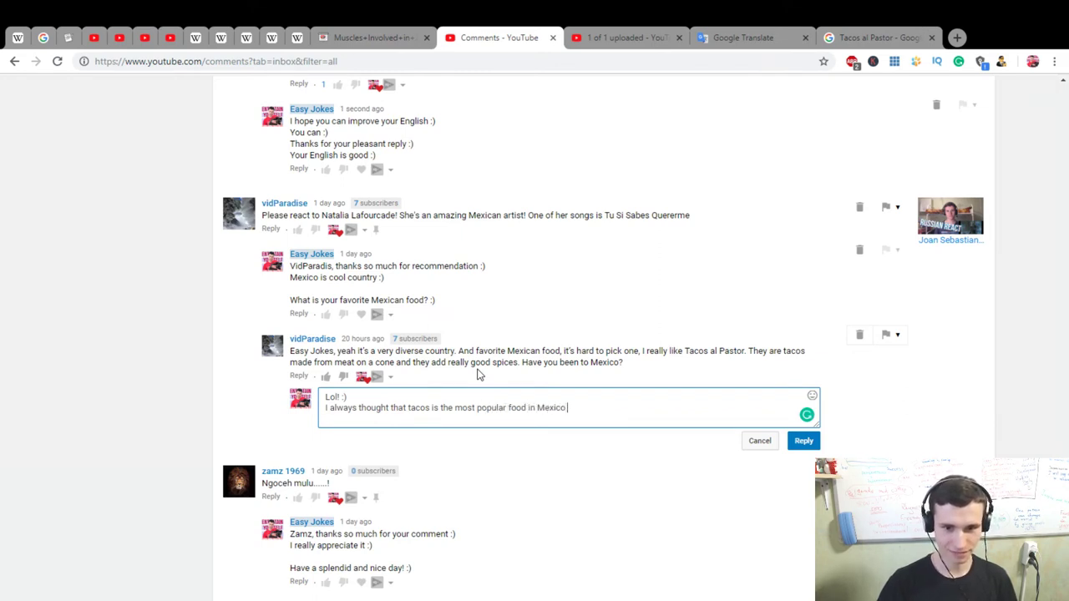
type(":)")
Step: Add 'Am I right? :)', 'Nice choice of food! :)' and a line about never visiting Mexico
key("Return")
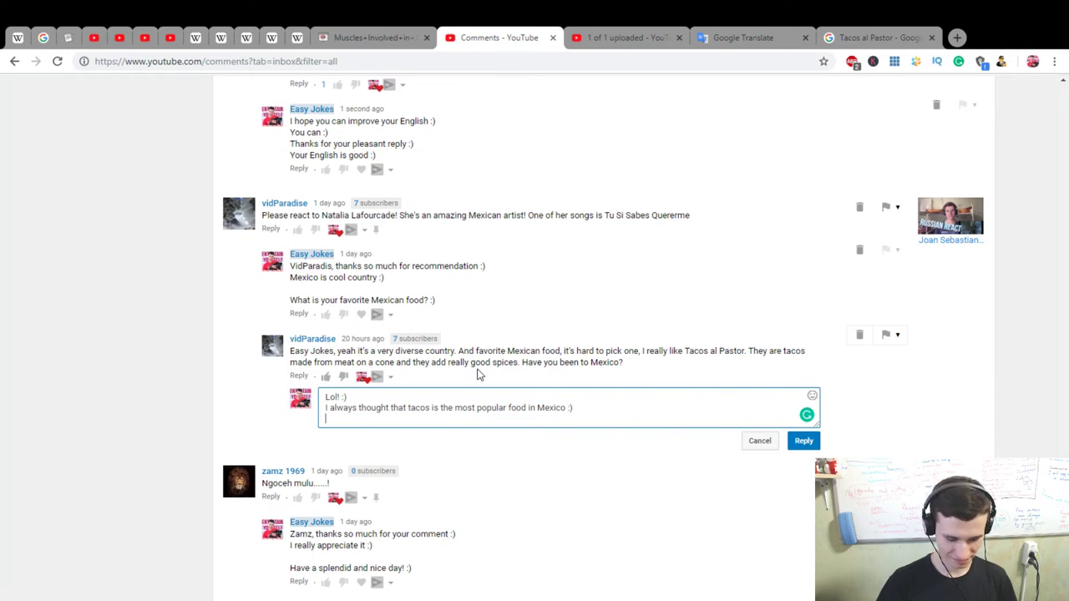
type("Am I agree? :)")
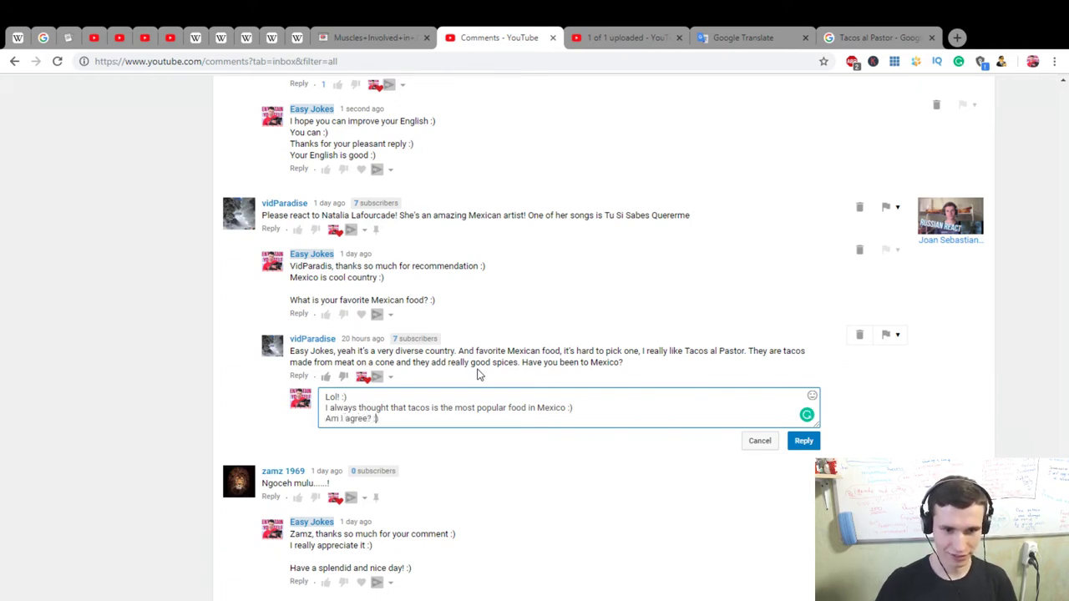
key("BackSpace")
key("BackSpace")
key("BackSpace")
type("right")
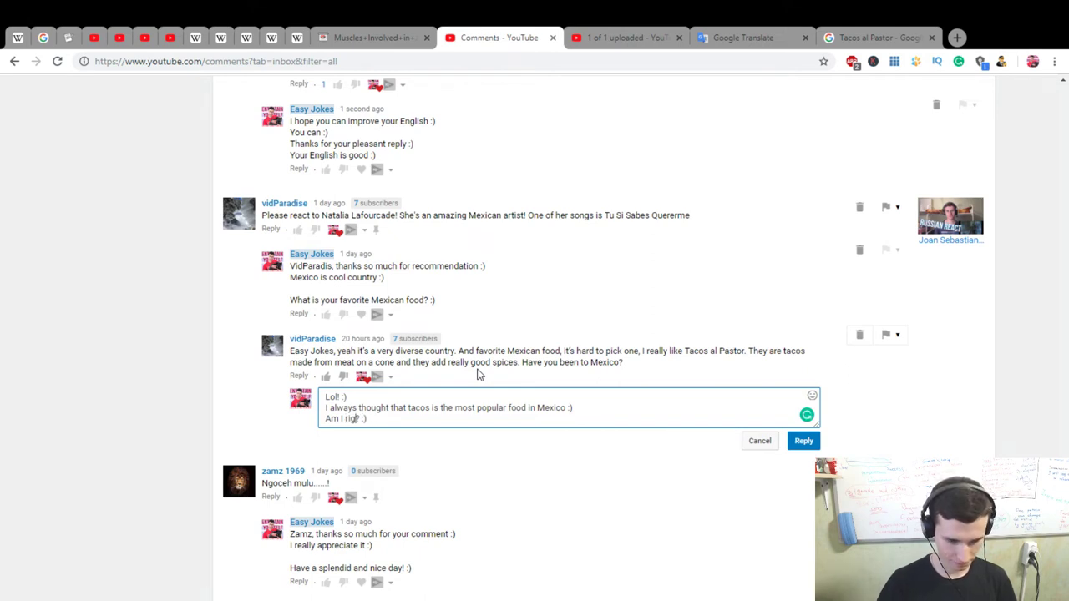
key("End")
key("Return")
key("Return")
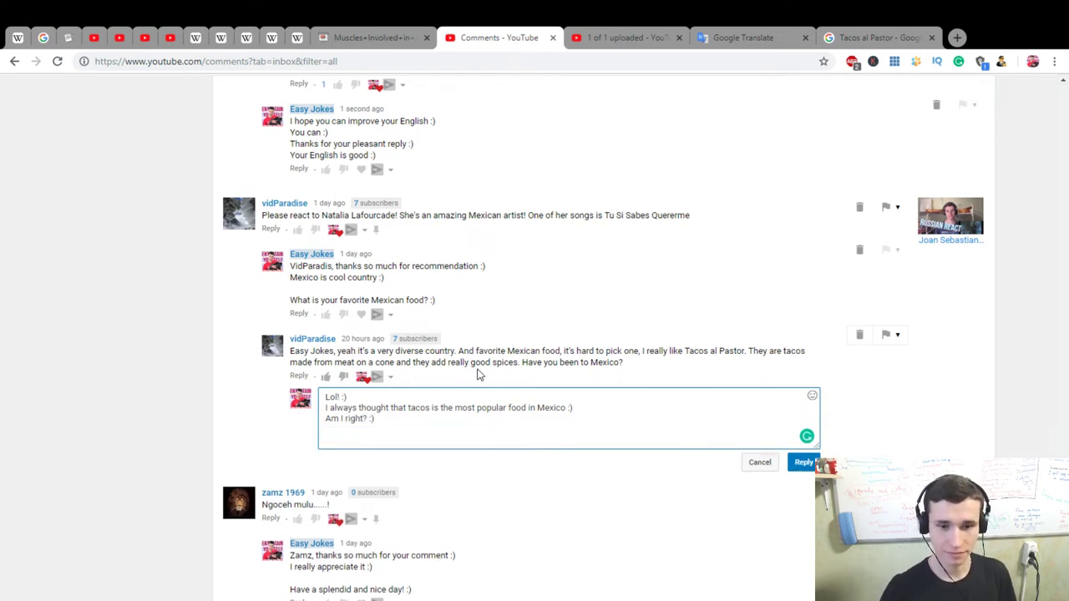
type("Nice ")
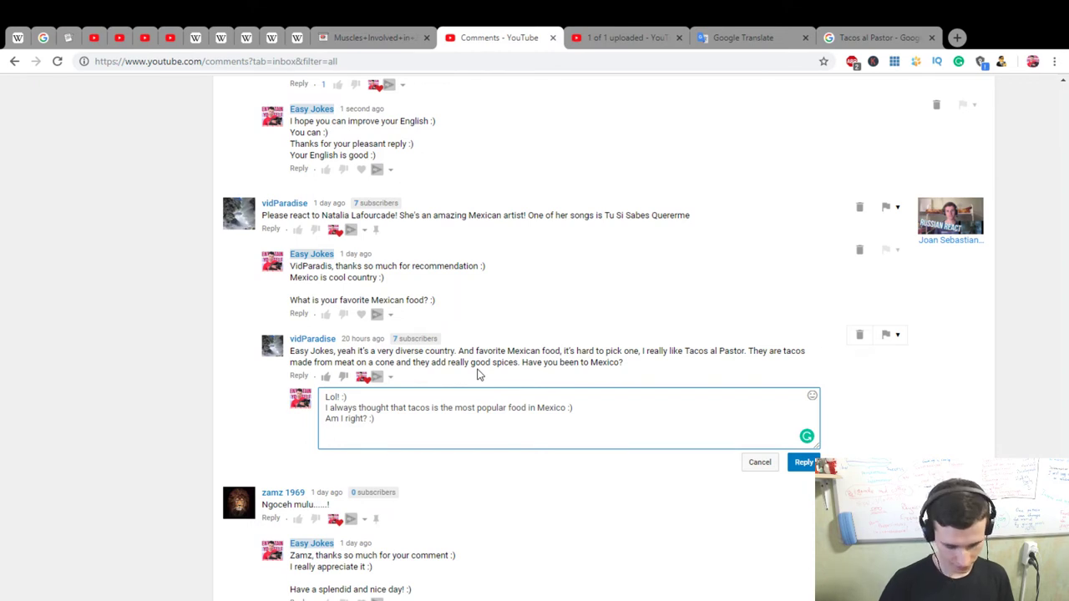
type("choice ")
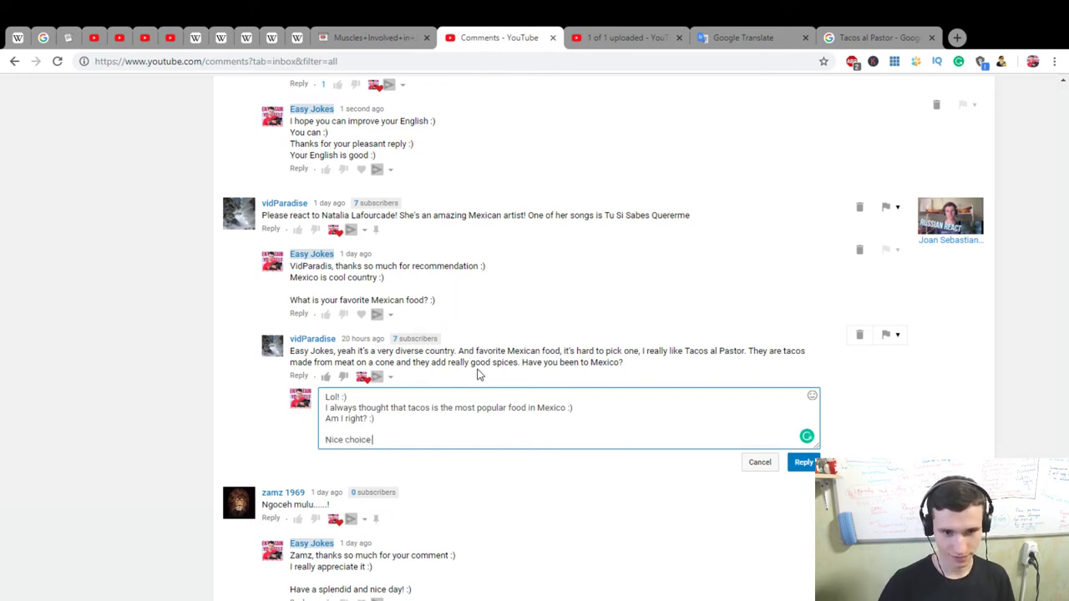
type("of food! :)")
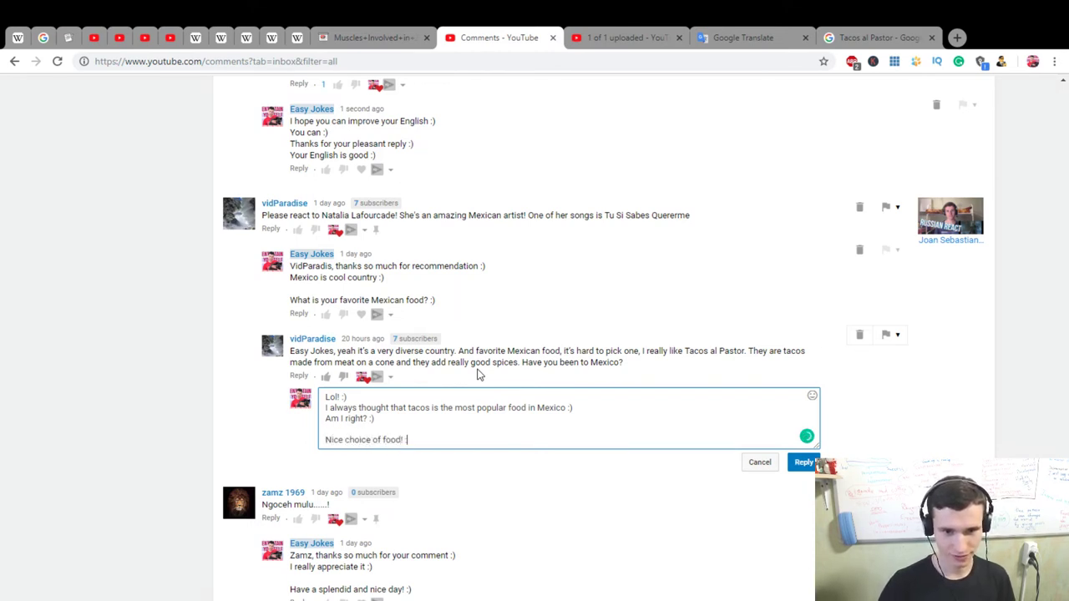
key("Return")
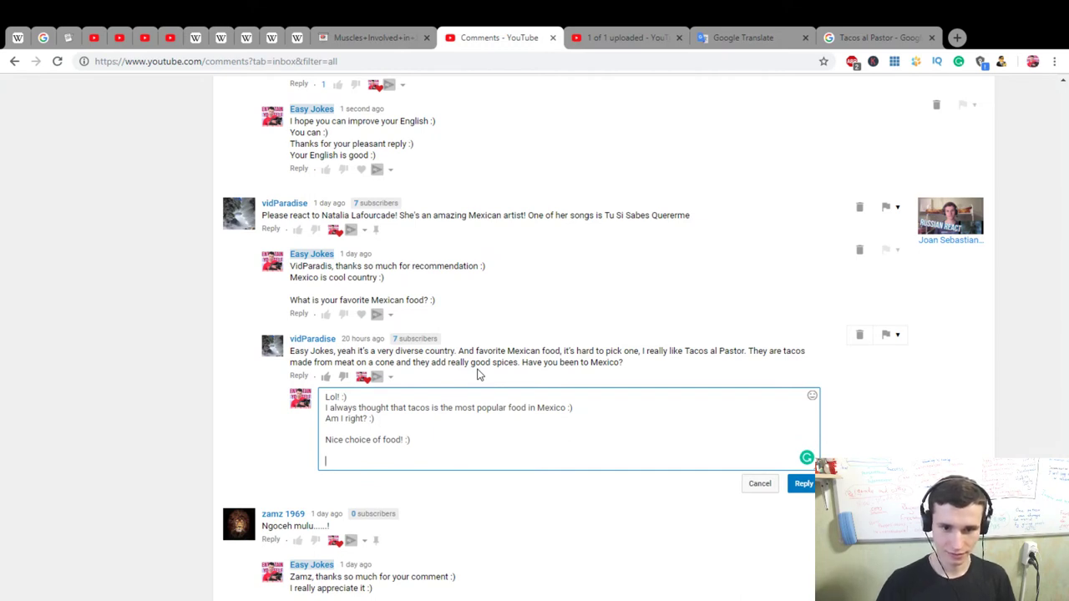
type("Nom")
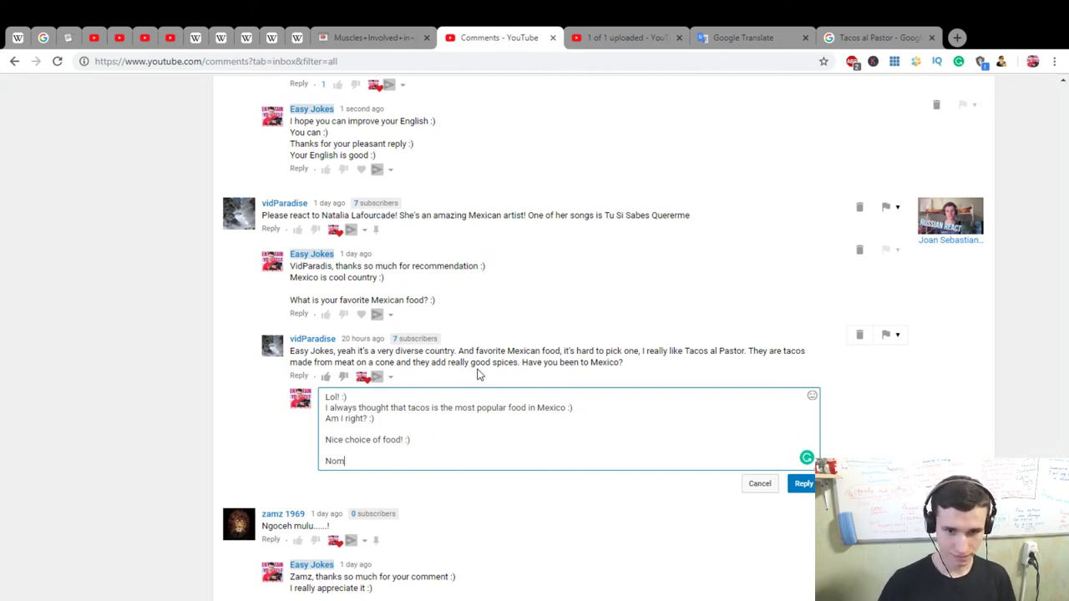
key("BackSpace")
type("have never been in Mexico")
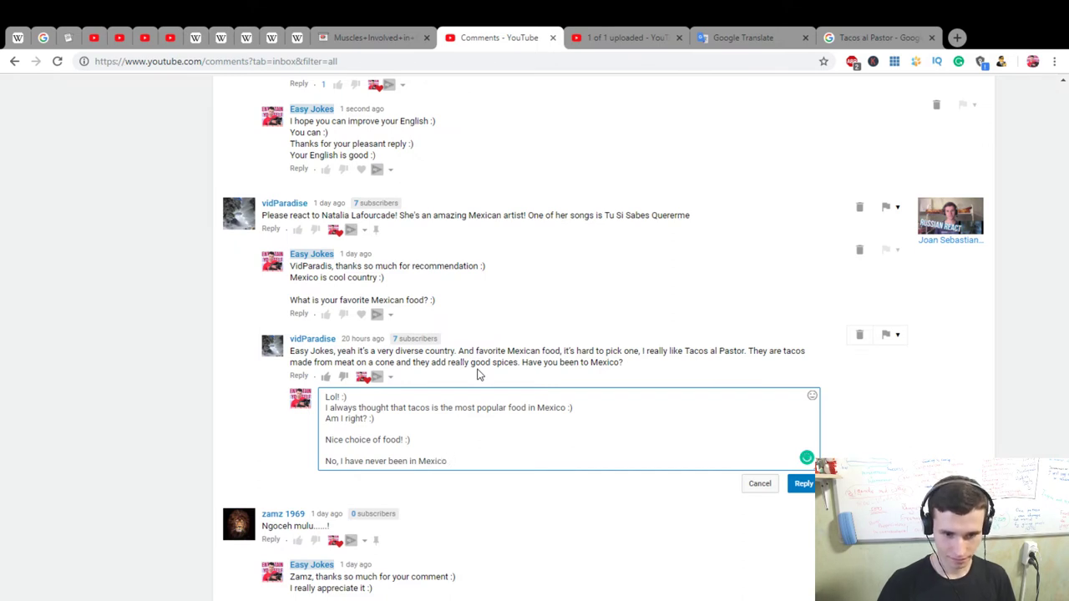
type(". But I")
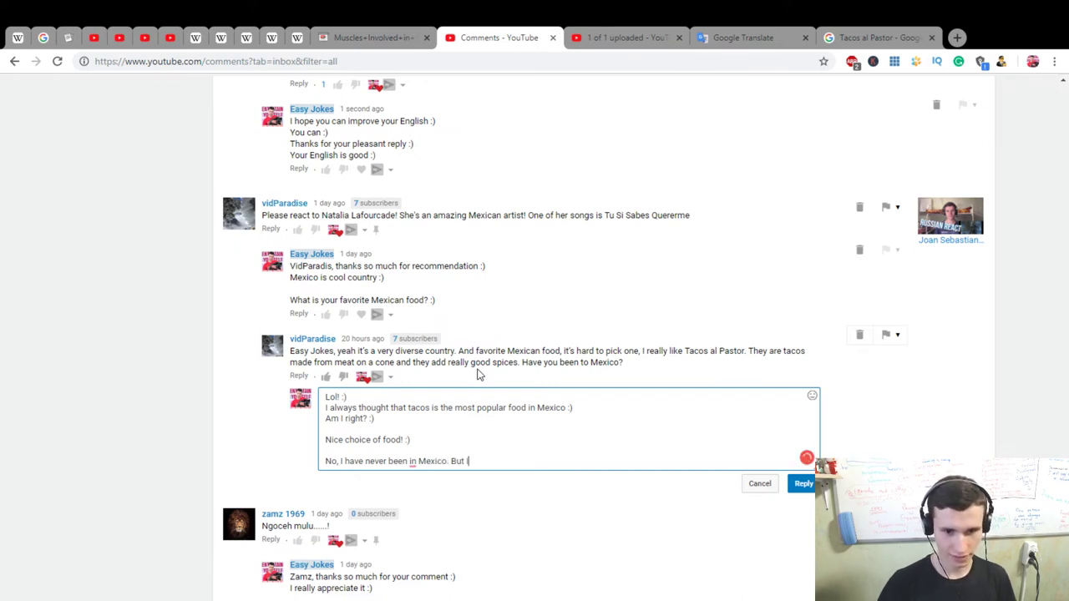
type("nd W")
Step: Close with 'Thanks again for your pleasant and interesting reply', accepting the 'been to Mexico' correction
key("Return")
type("Thanks a")
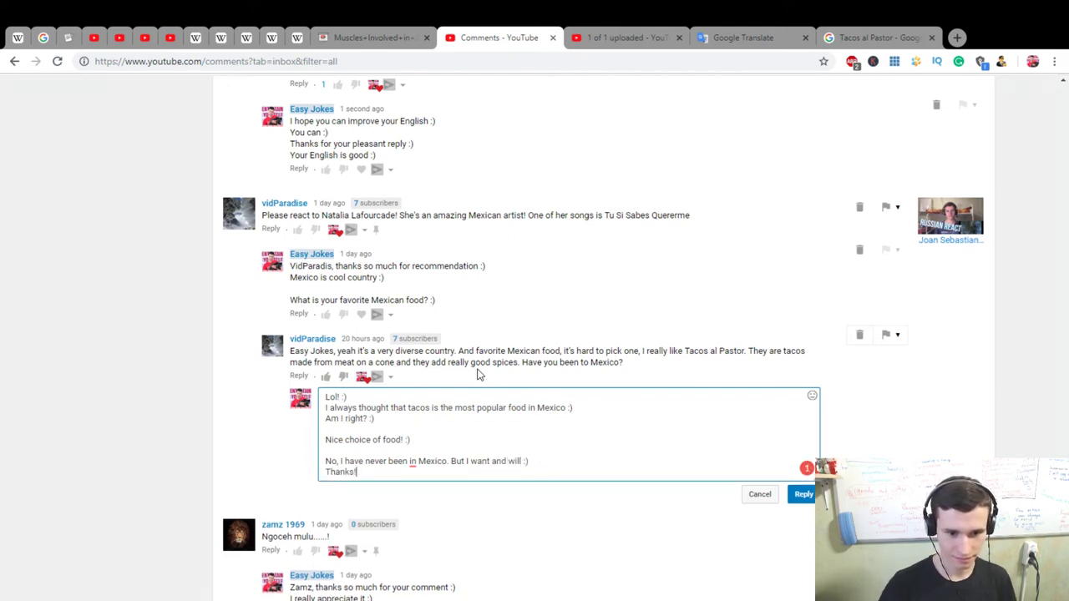
type("gain!")
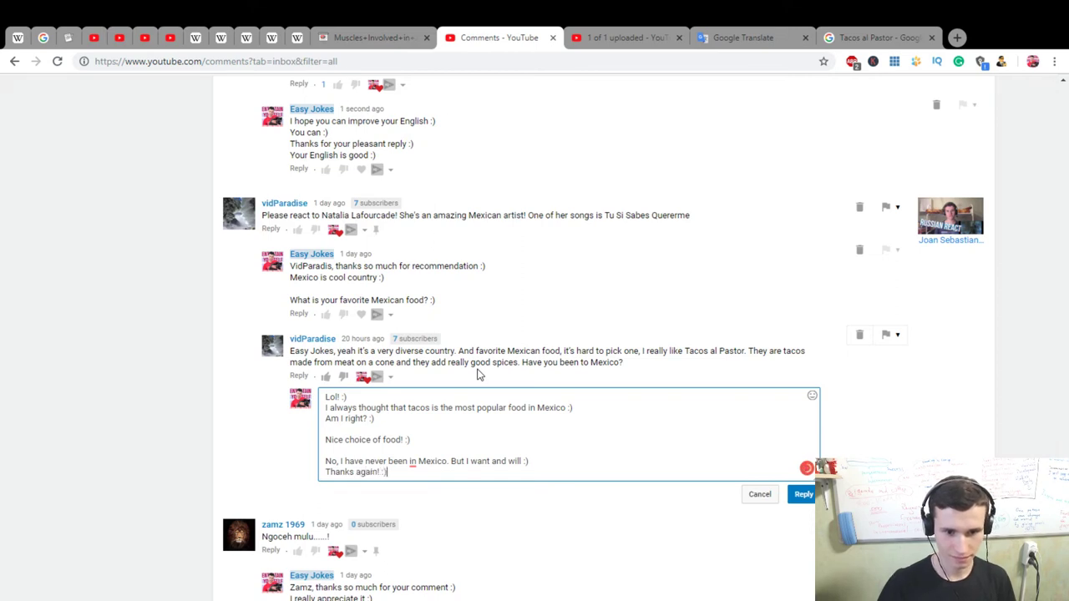
mouse_move(413, 466)
left_click(427, 421)
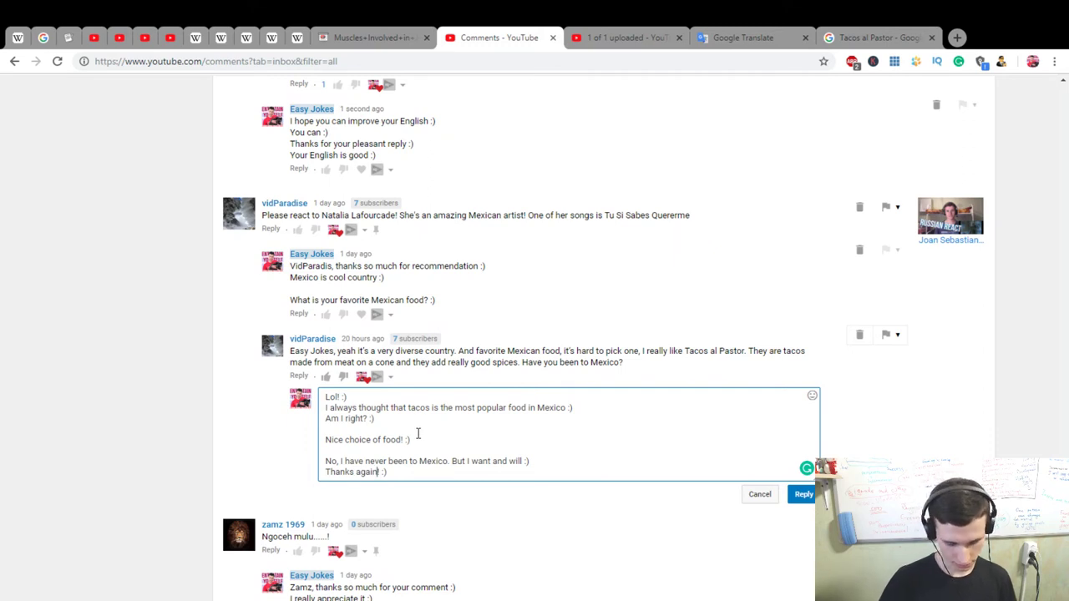
type("for your pleas")
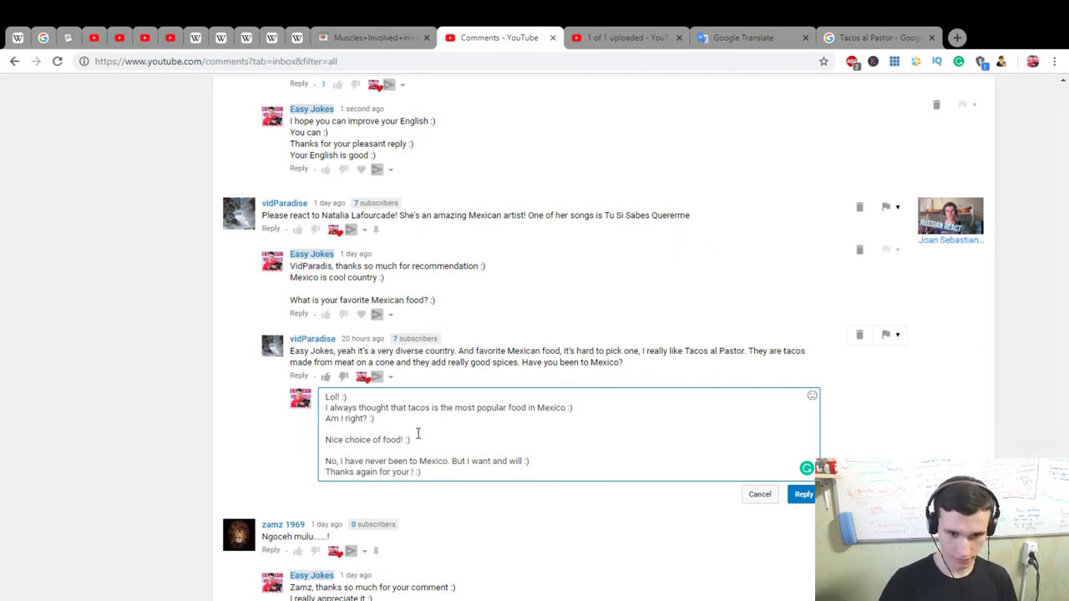
type("ant and inter")
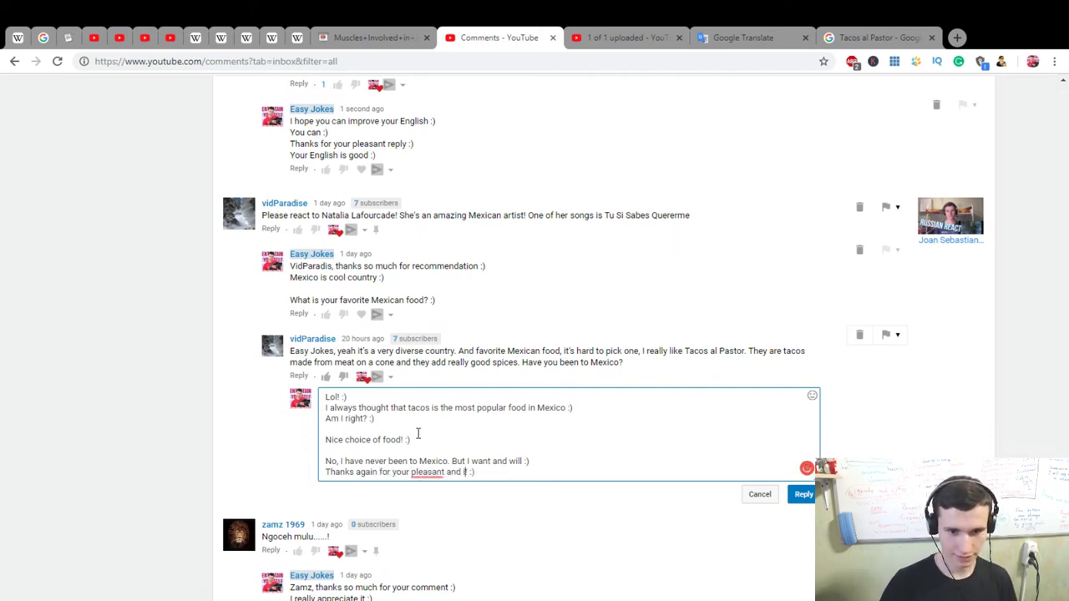
type("esting re")
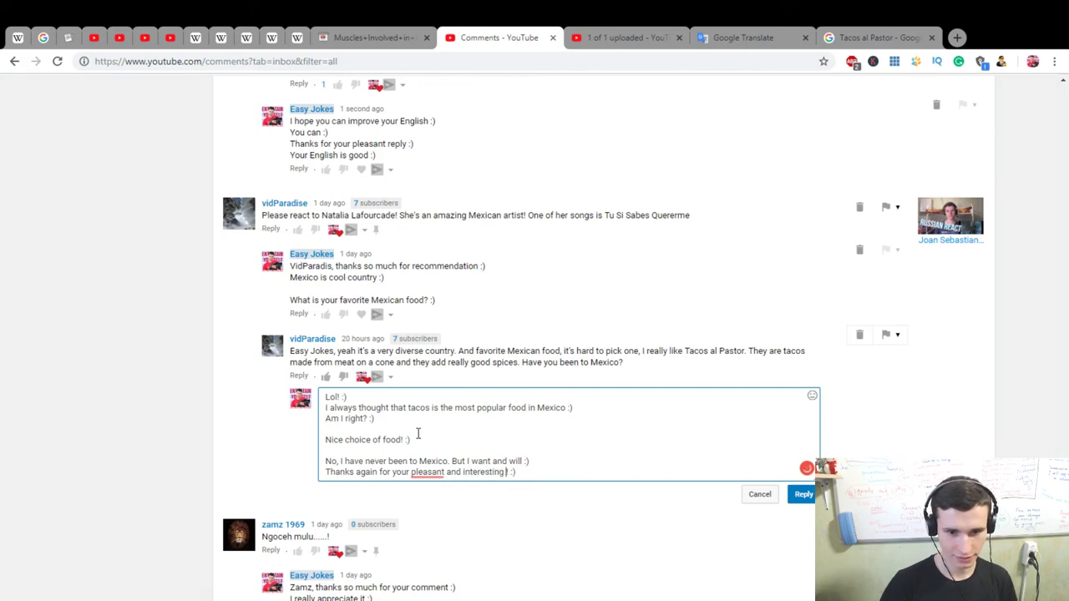
type("ply!")
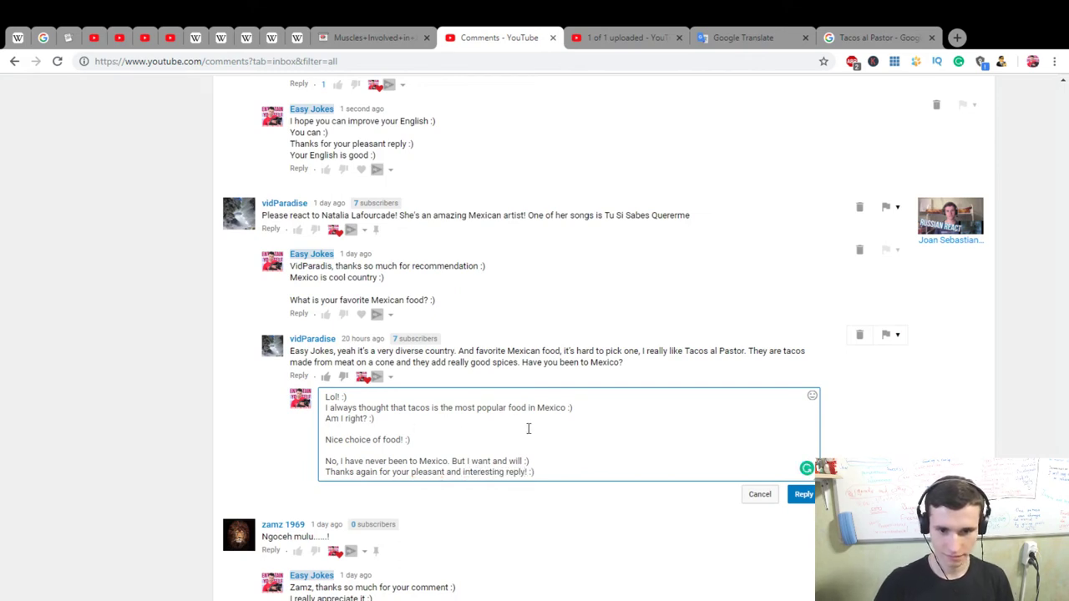
Step: Post the tacos reply, then give a creator heart to the viewer's double-jump reply
left_click(802, 498)
scroll(580, 443, "down", 10)
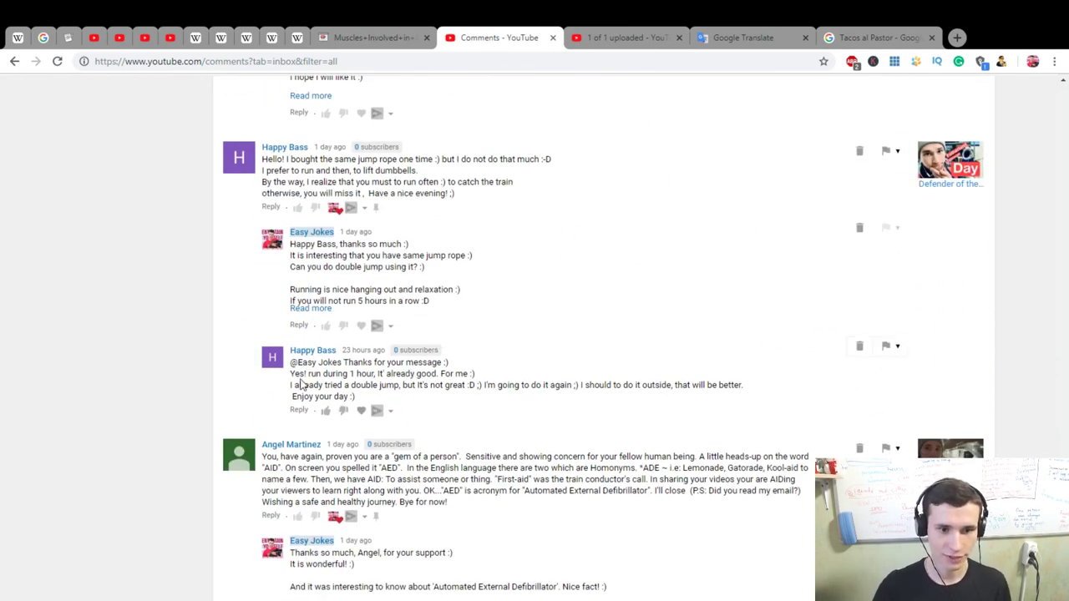
left_click_drag(317, 375, 482, 385)
left_click(456, 385)
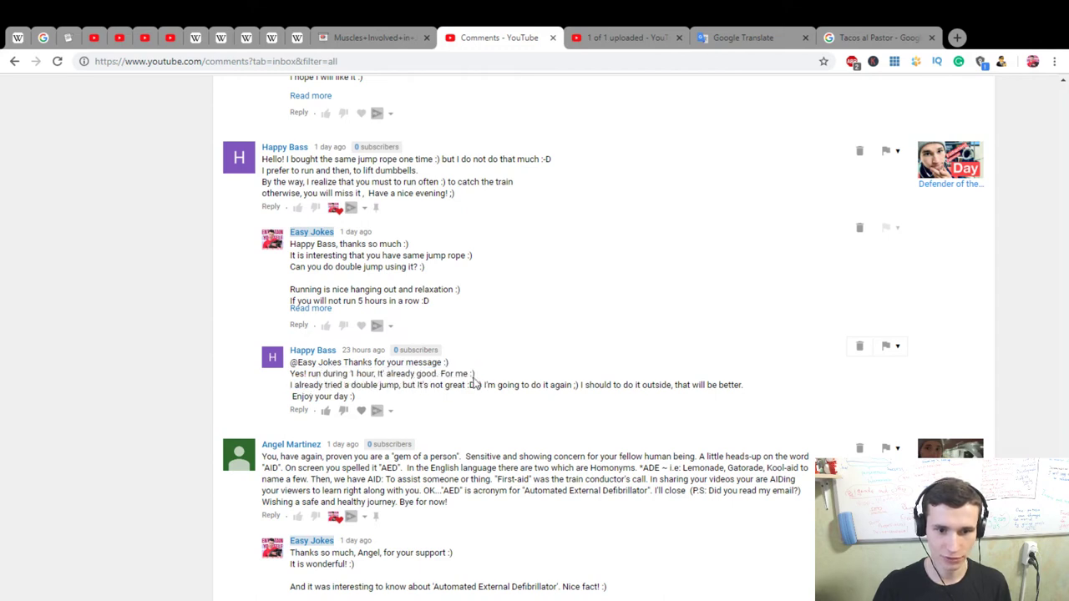
left_click_drag(291, 386, 410, 398)
left_click(436, 397)
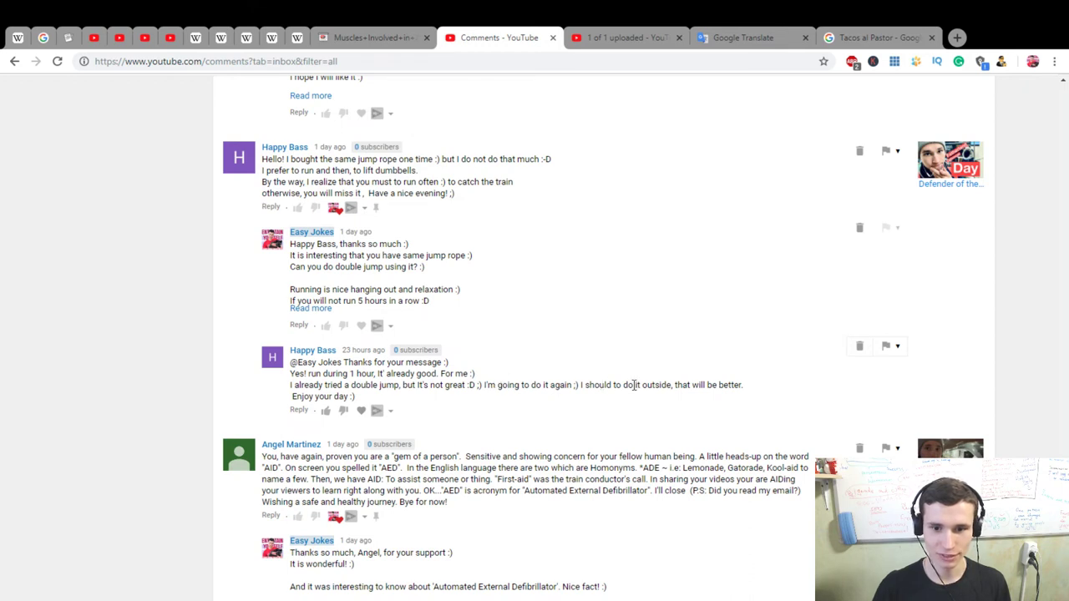
left_click(361, 410)
Step: Start the reply with 'Thanks, Happy bass? :)' and ask 'Do you prefer doing jumping rope inside of your house?'
left_click(298, 410)
type("Th")
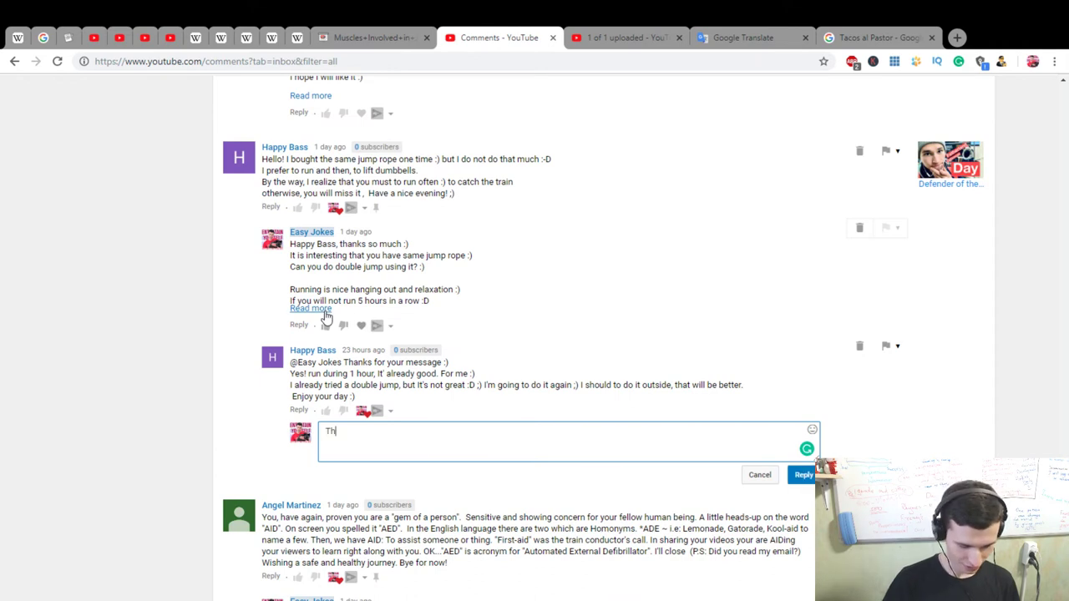
type("anks, Happy")
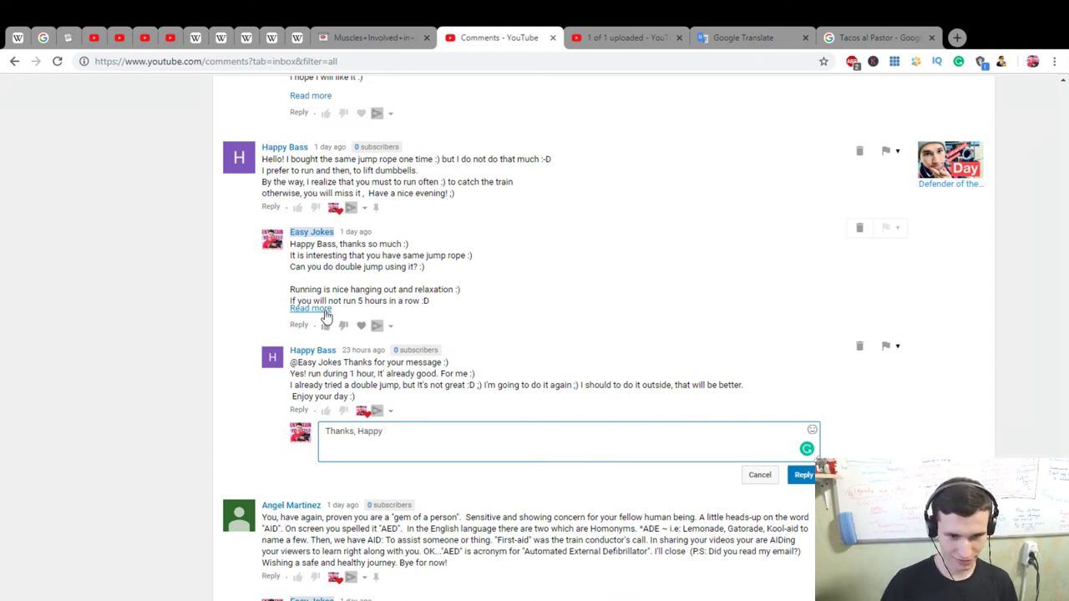
type(" bass? :)")
key("Return")
type("Do you prefer")
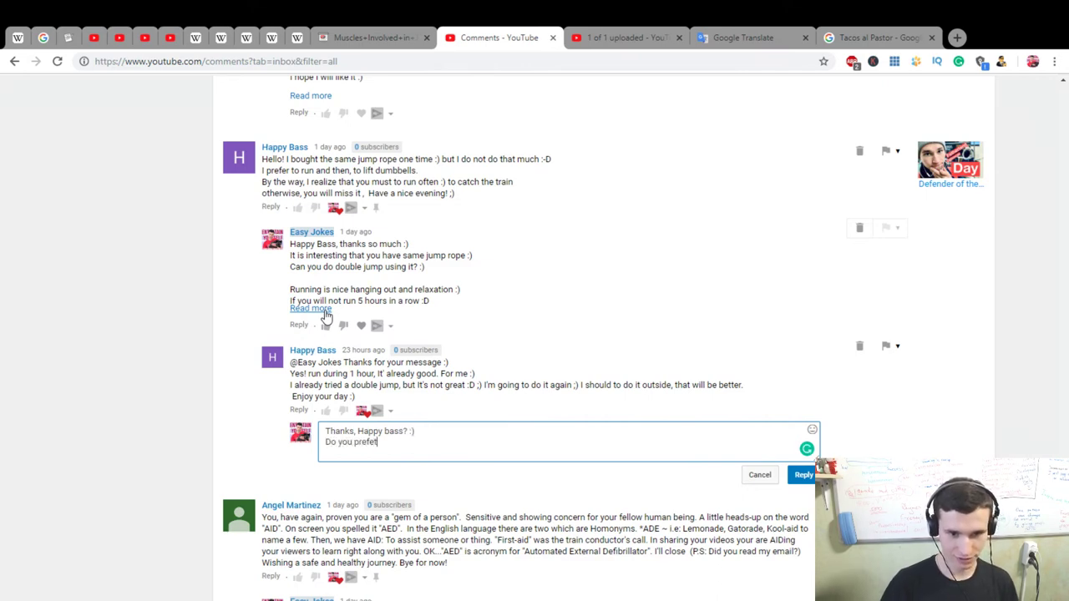
type(" doing")
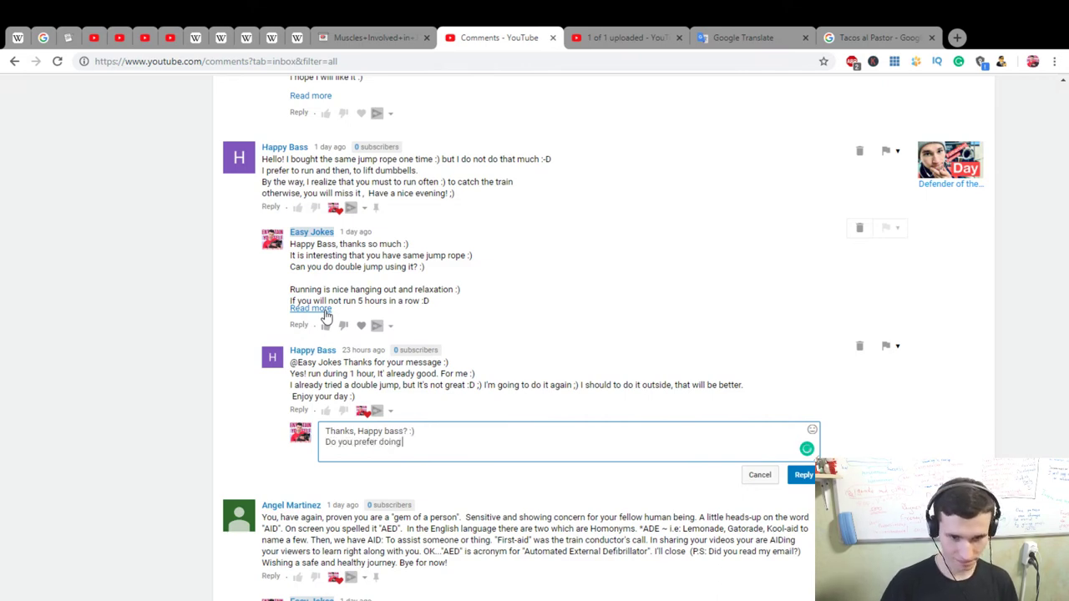
type(" jumping ro")
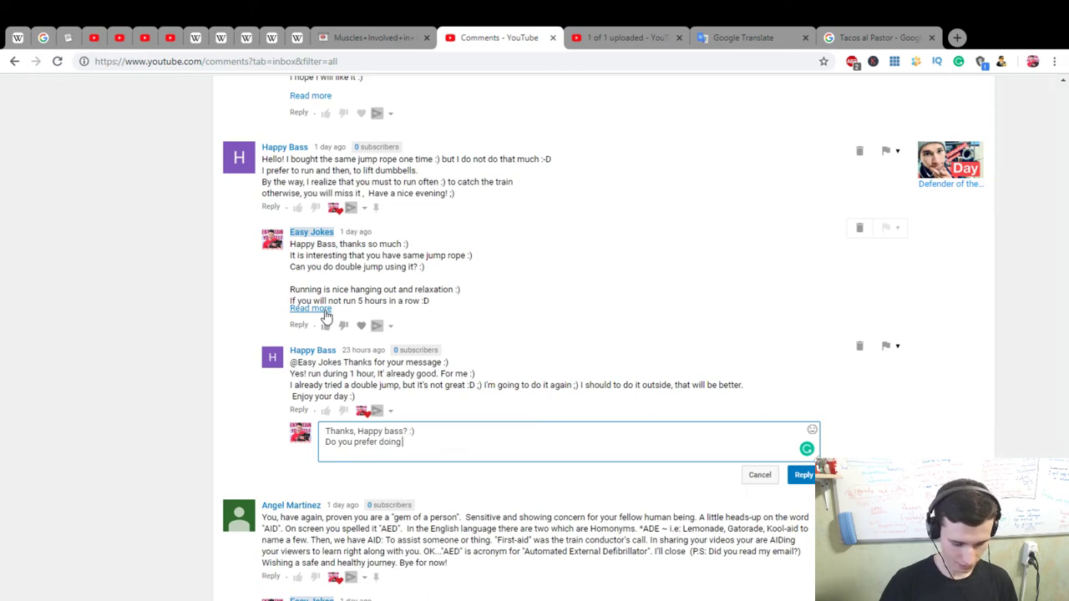
type("pe inside of your house? :")
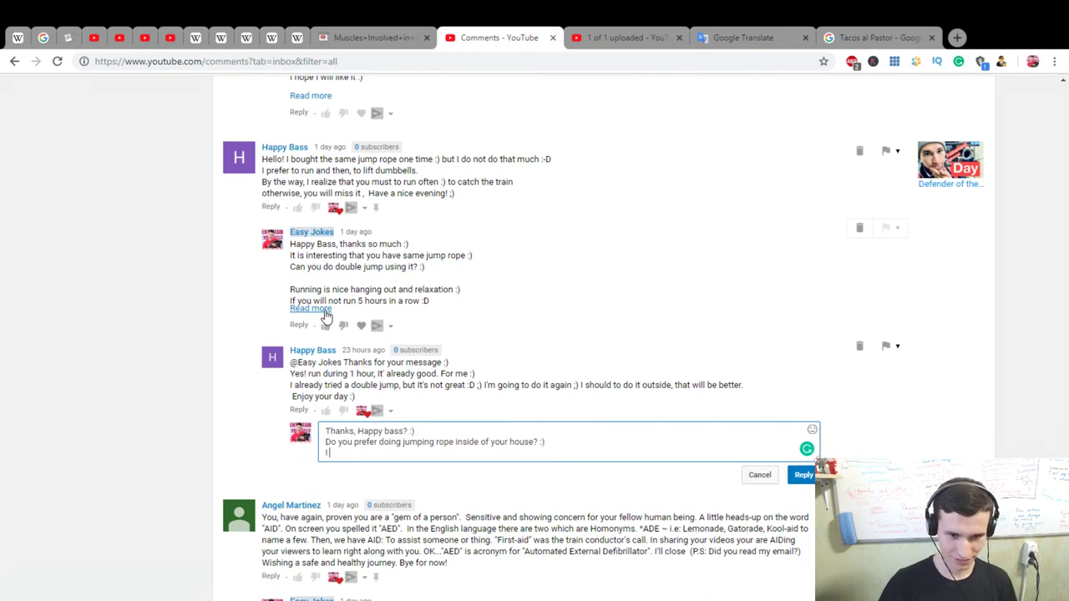
Step: Add 'do the same thing :)', 'Improve and all will be correct! :)', 'You know it :)', 'THAAAAANKS!' and post
type("do same th")
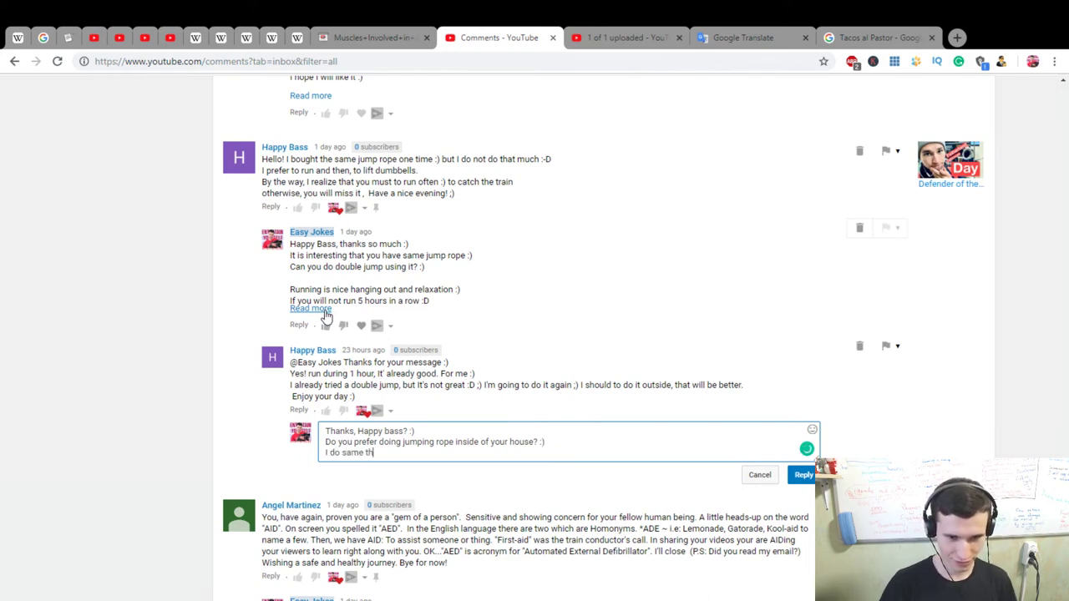
type("ing :)")
key("Return")
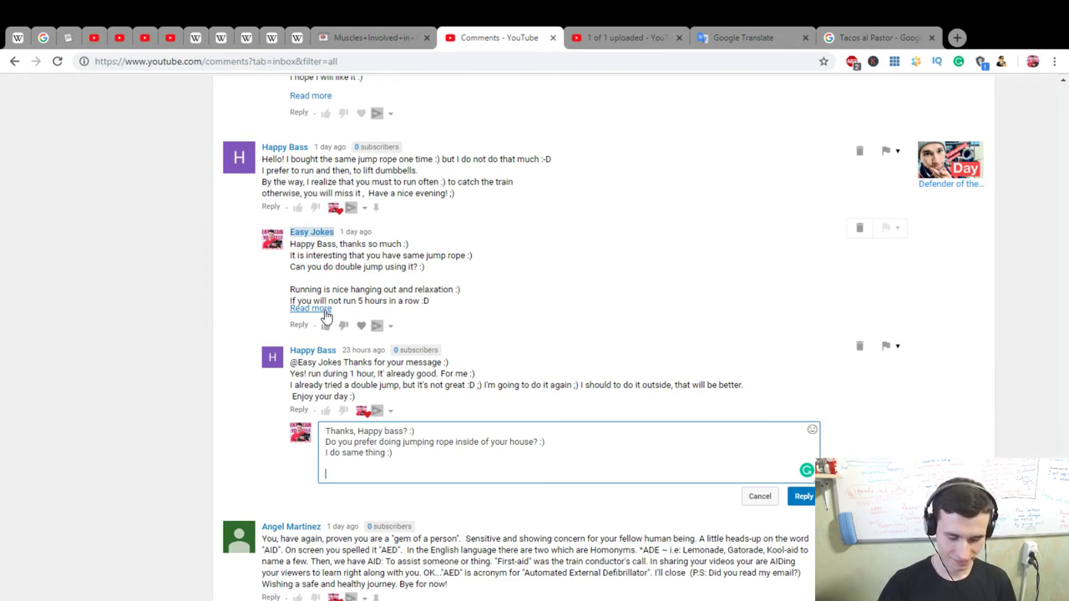
type("Improve and all will be correc")
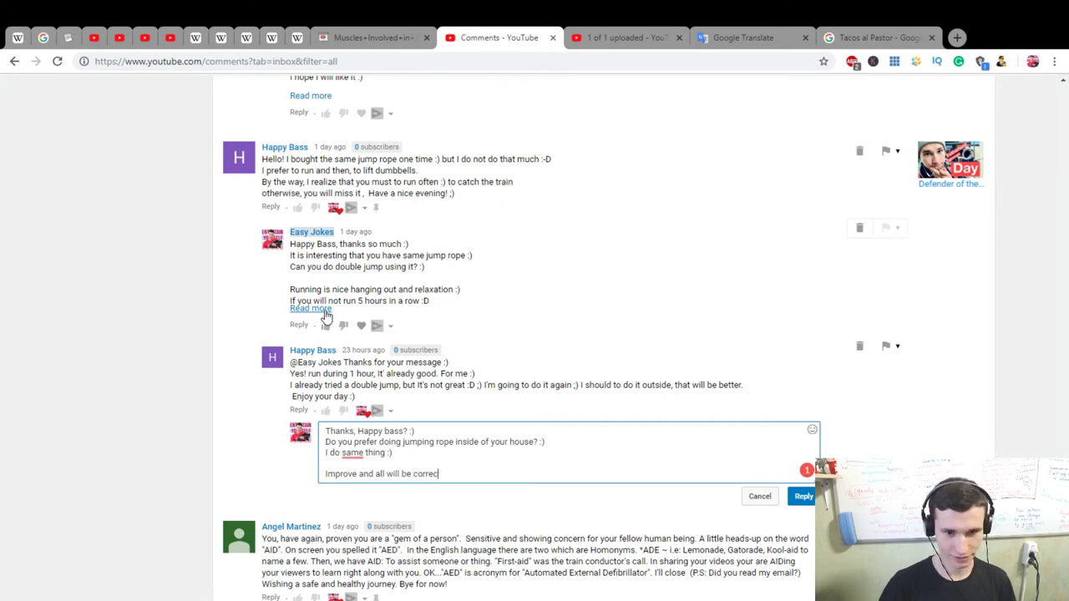
type("t! :)")
key("Return")
type("You")
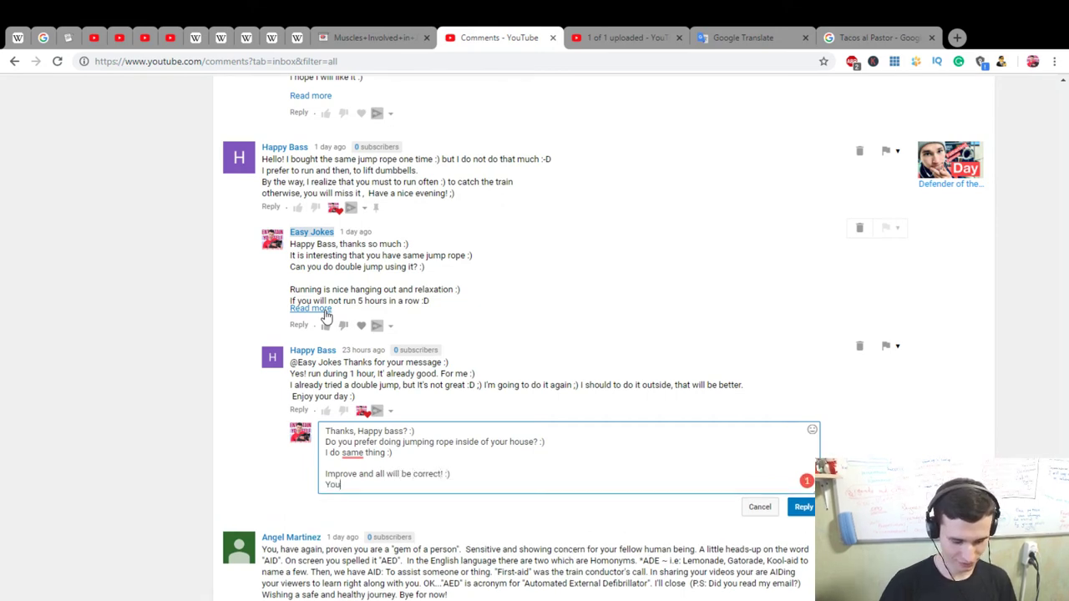
type(" know it")
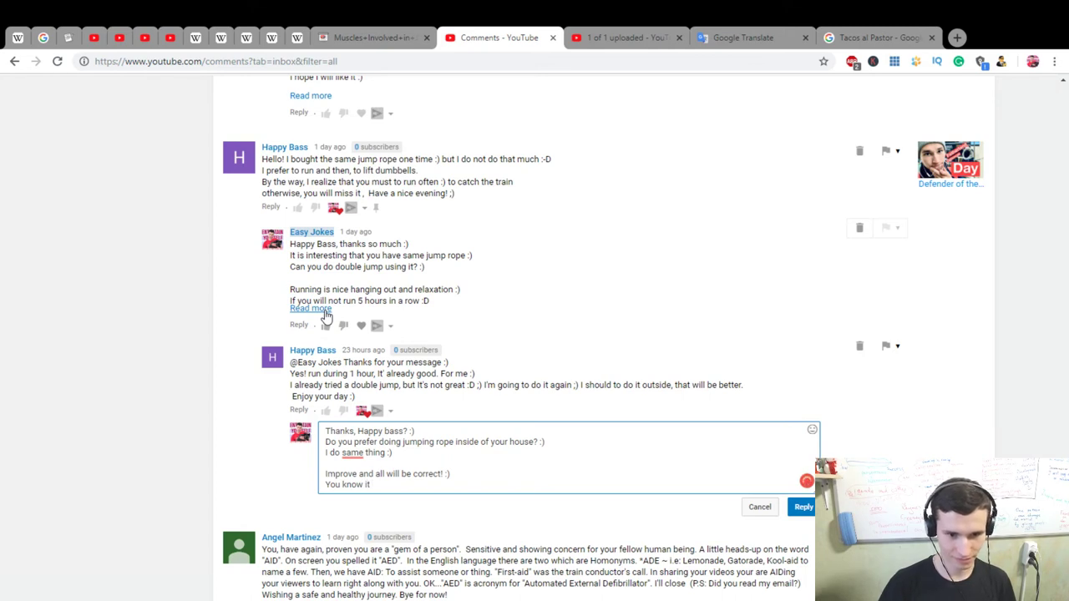
type(" :)")
key("Return")
key("Return")
type("THAAA")
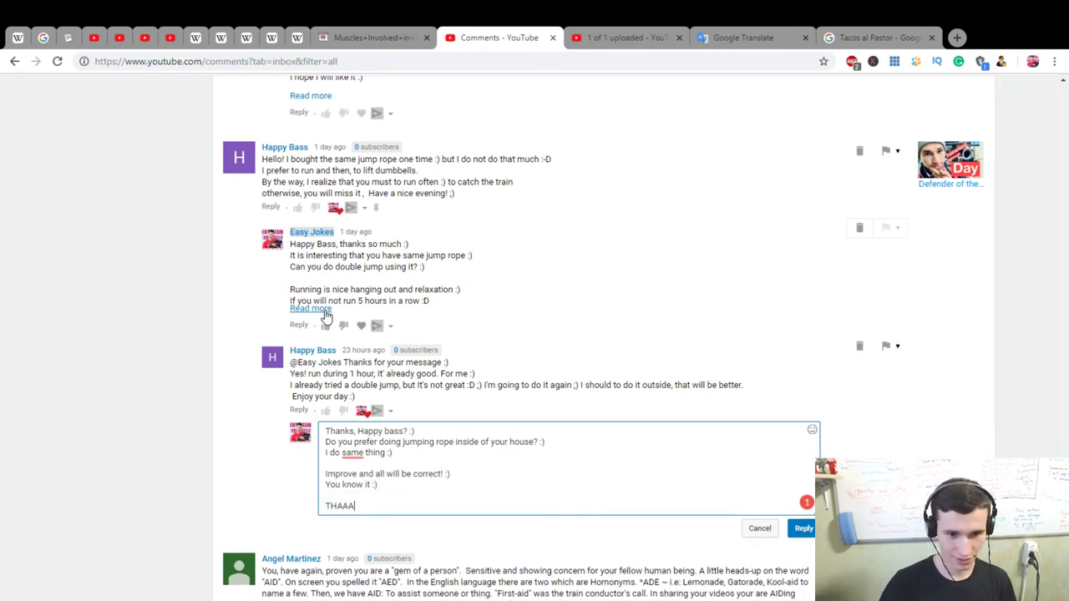
type("AANKS! :)")
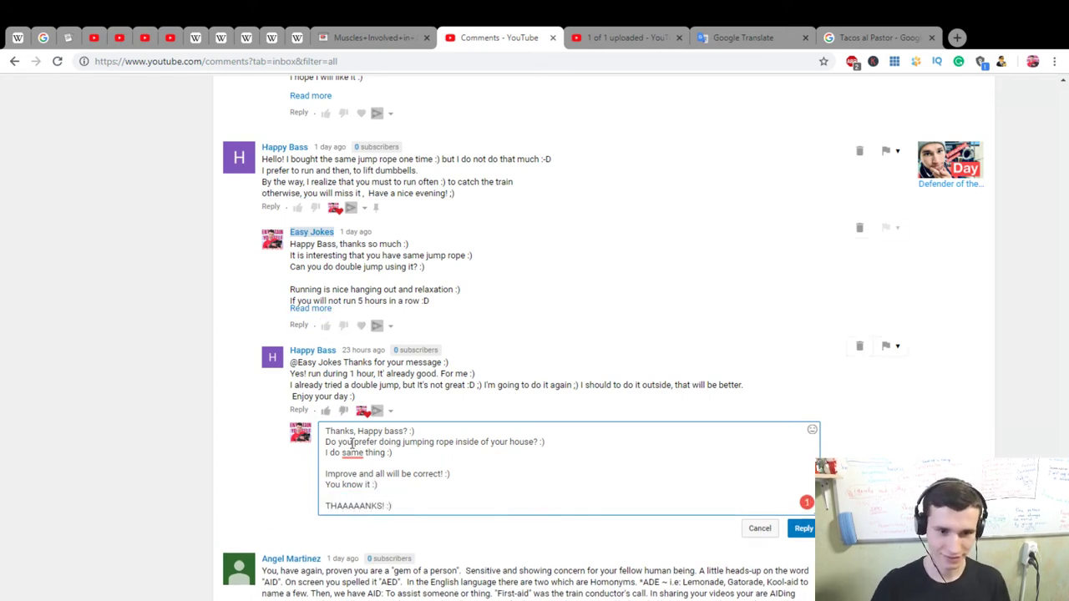
mouse_move(353, 452)
left_click(394, 405)
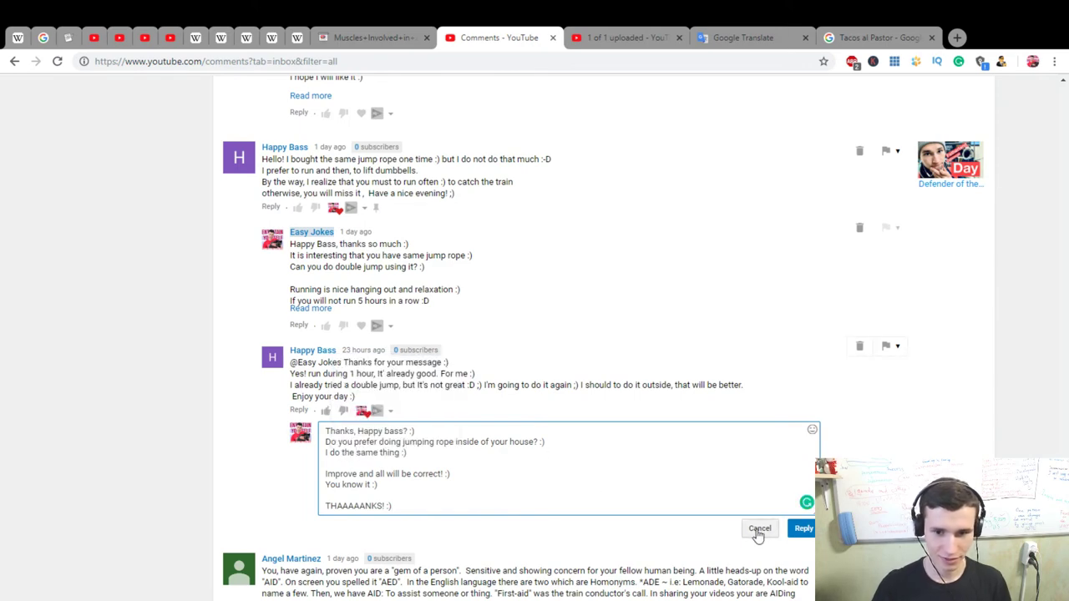
left_click(797, 528)
Step: Load more comments and heart the 'What's the song in the video?' comment
scroll(489, 430, "down", 3)
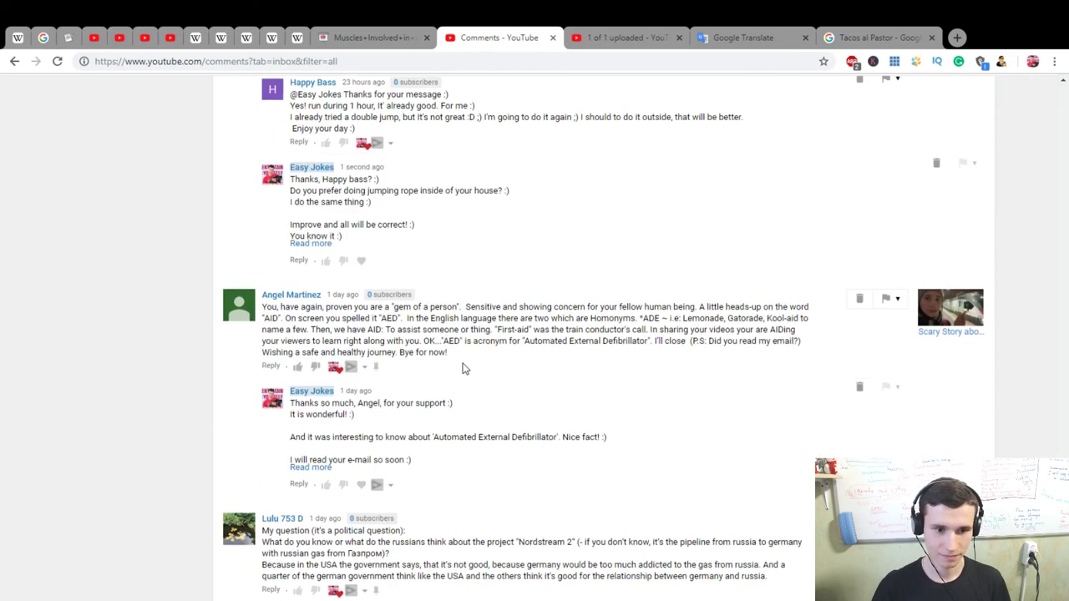
scroll(462, 362, "down", 4)
scroll(463, 362, "down", 1)
left_click(543, 500)
scroll(511, 471, "down", 1)
scroll(511, 464, "down", 5)
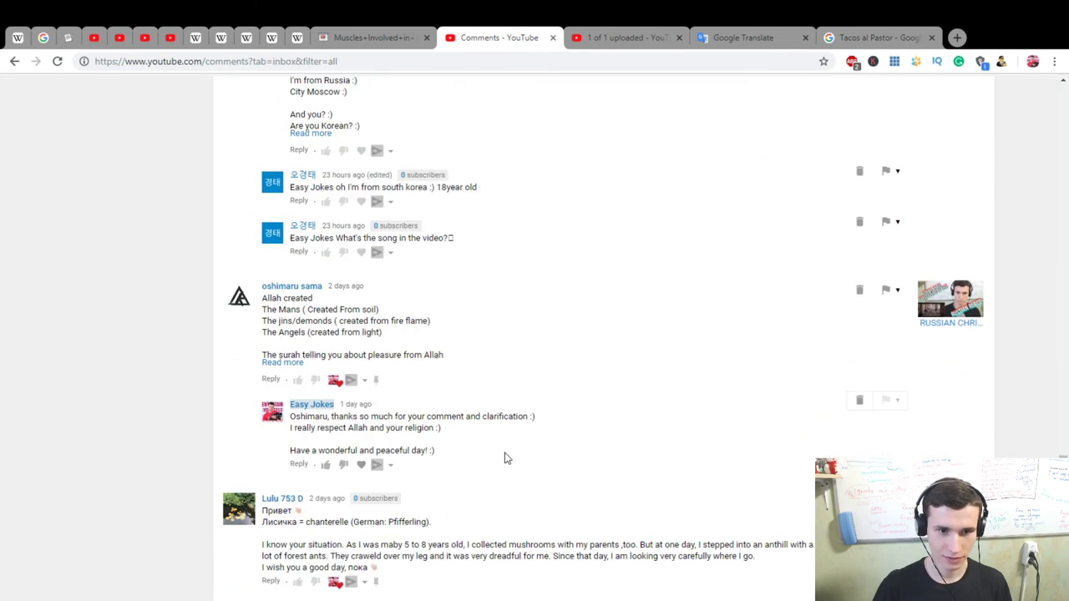
scroll(502, 452, "up", 2)
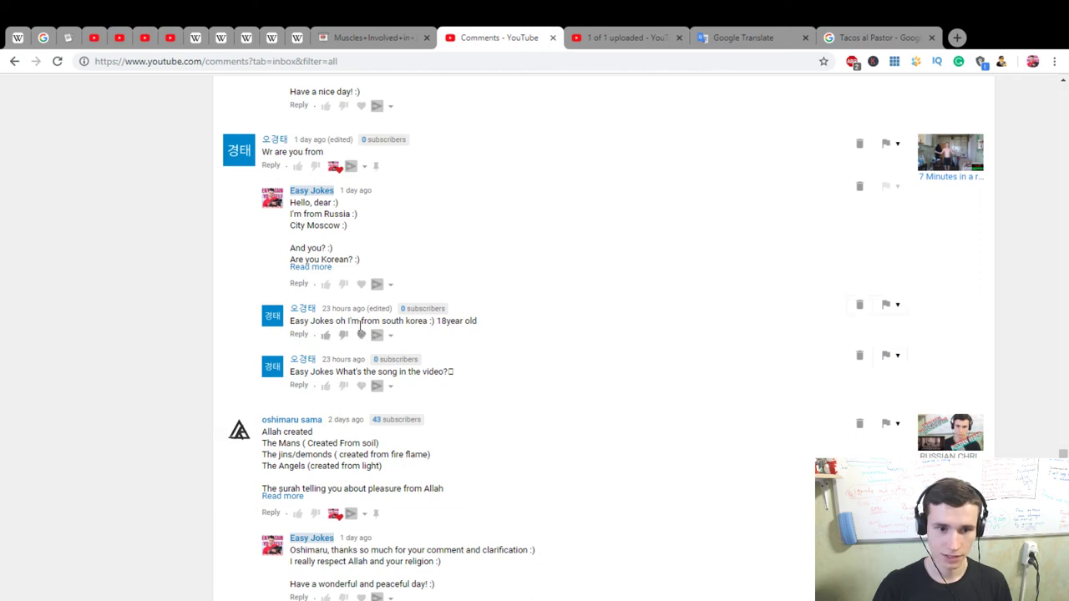
left_click(364, 388)
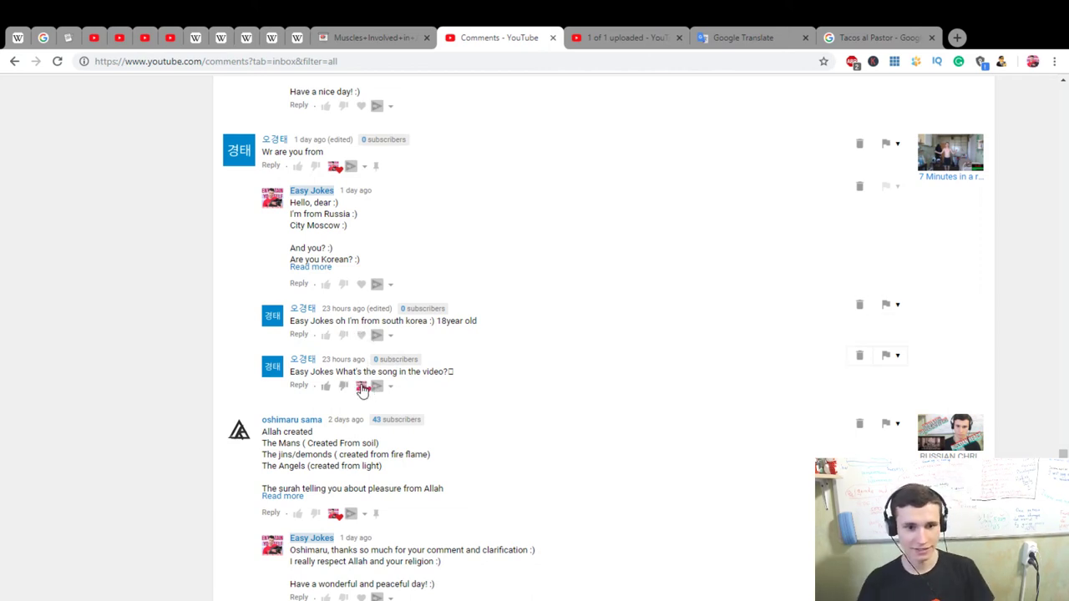
Step: Start the song reply with 'Wow! :)' and a line saying South Korea is a nice country
left_click(294, 388)
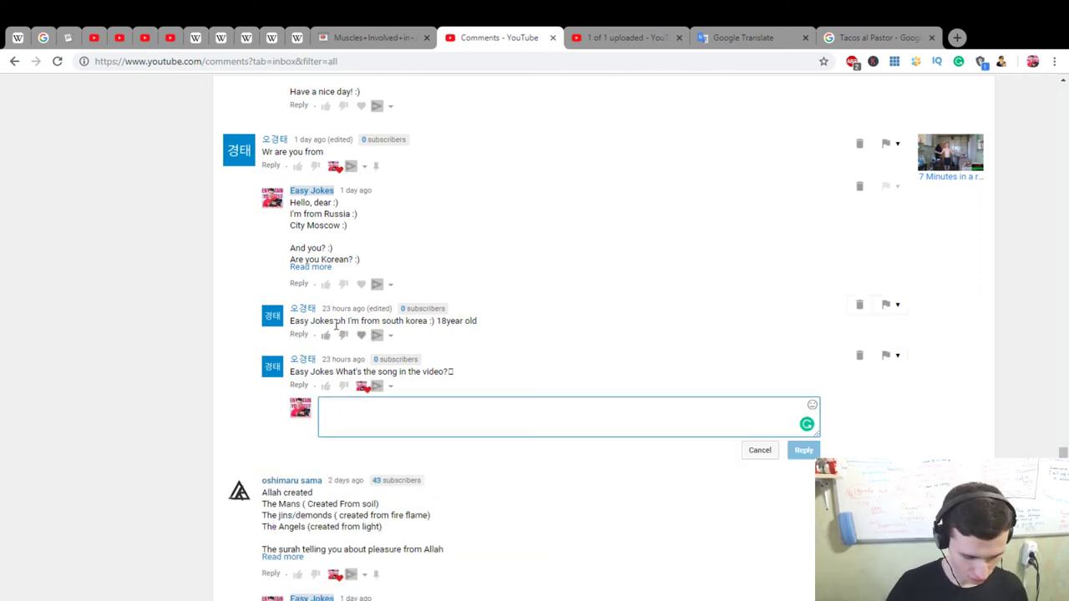
type("Wow! :)")
key("Return")
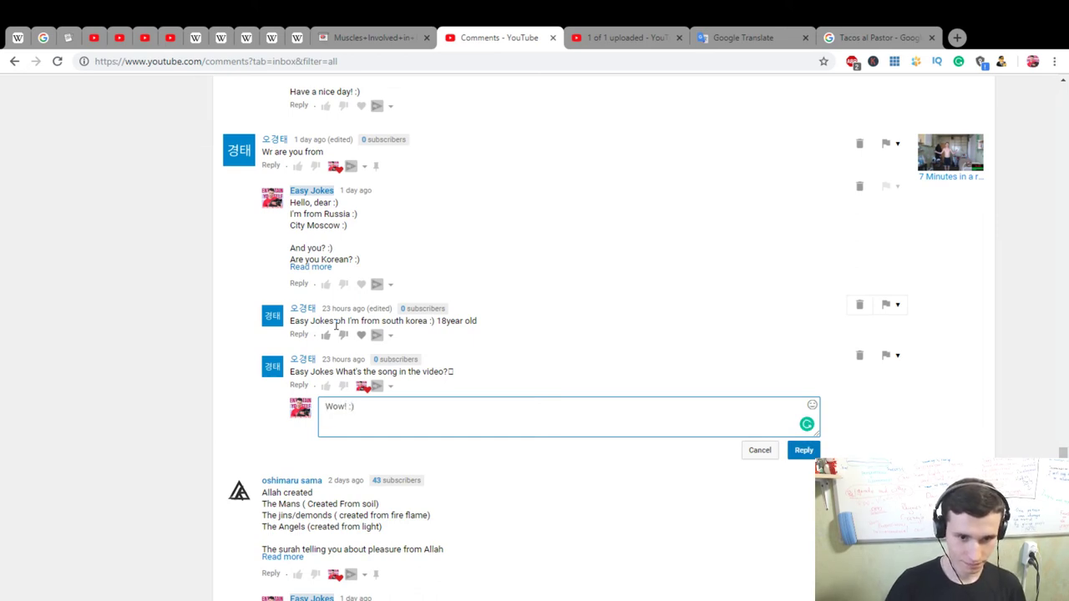
type("South")
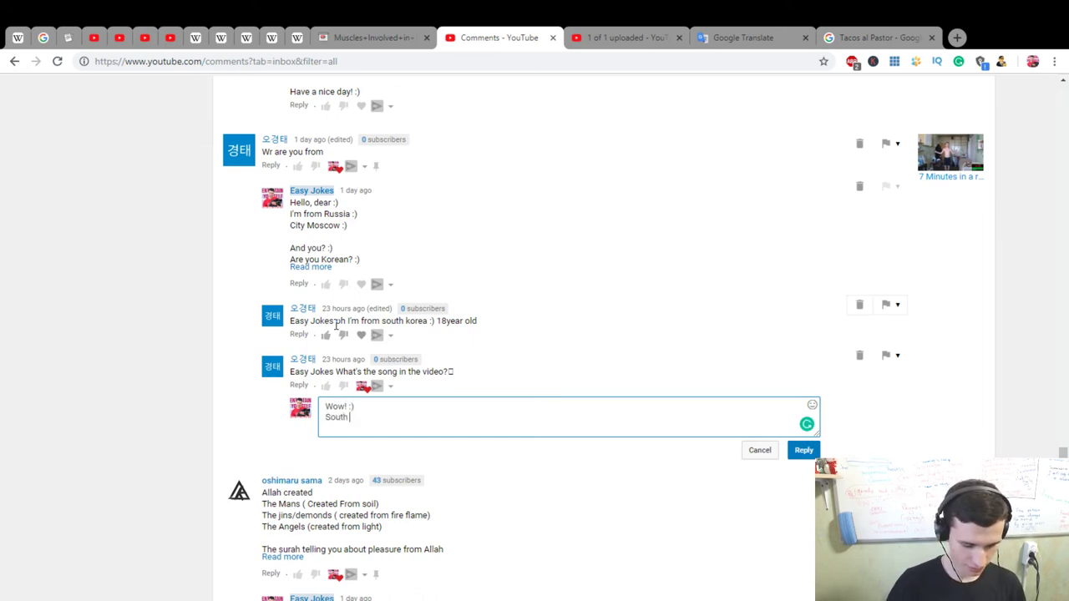
type("Kor")
key("BackSpace")
type("ea is nice country, ")
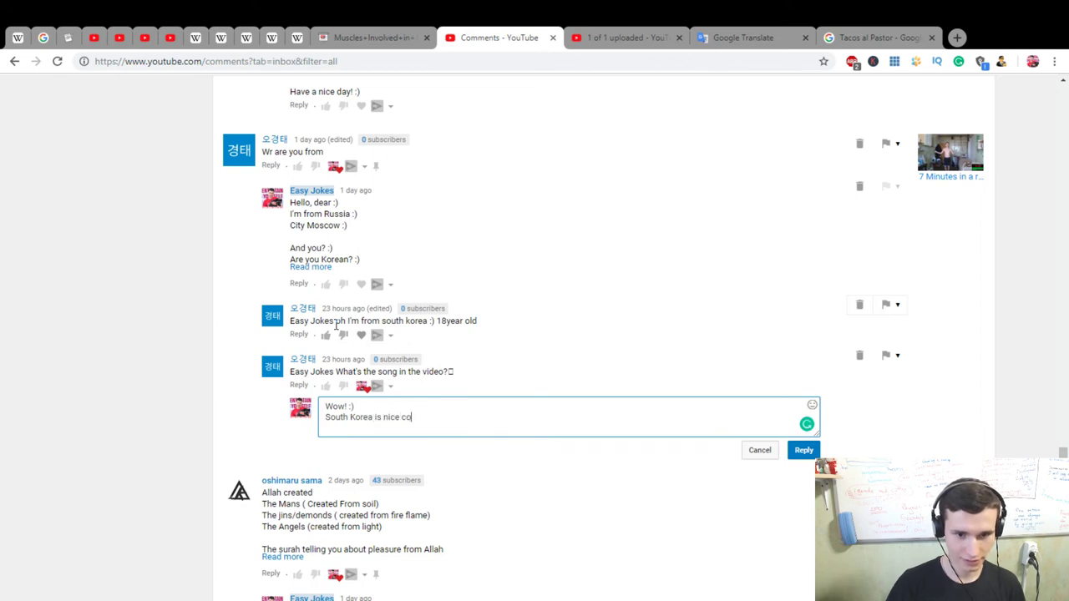
type("I th")
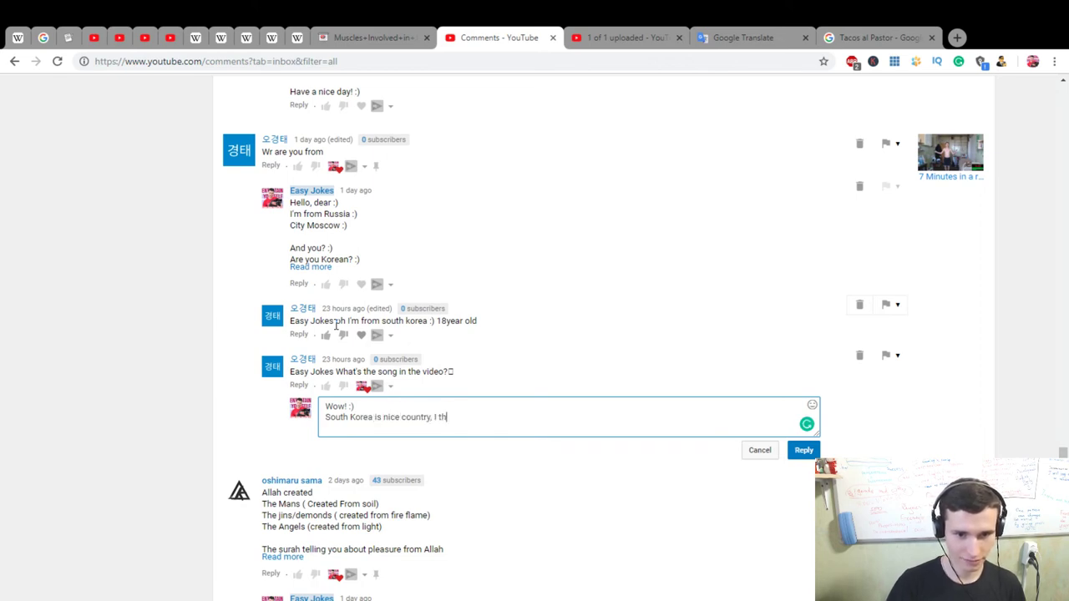
type("ink :)")
key("Return")
Step: Add a line praising the commenter's English, begin 'Songs are', and open the video in a new tab
type("Do you")
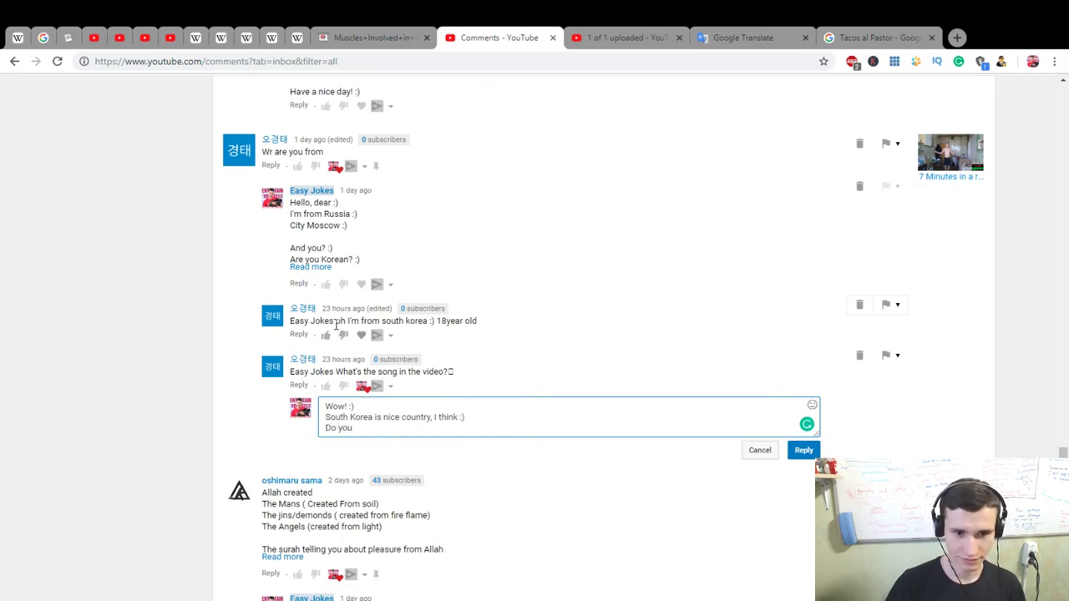
type("You know E")
key("Return")
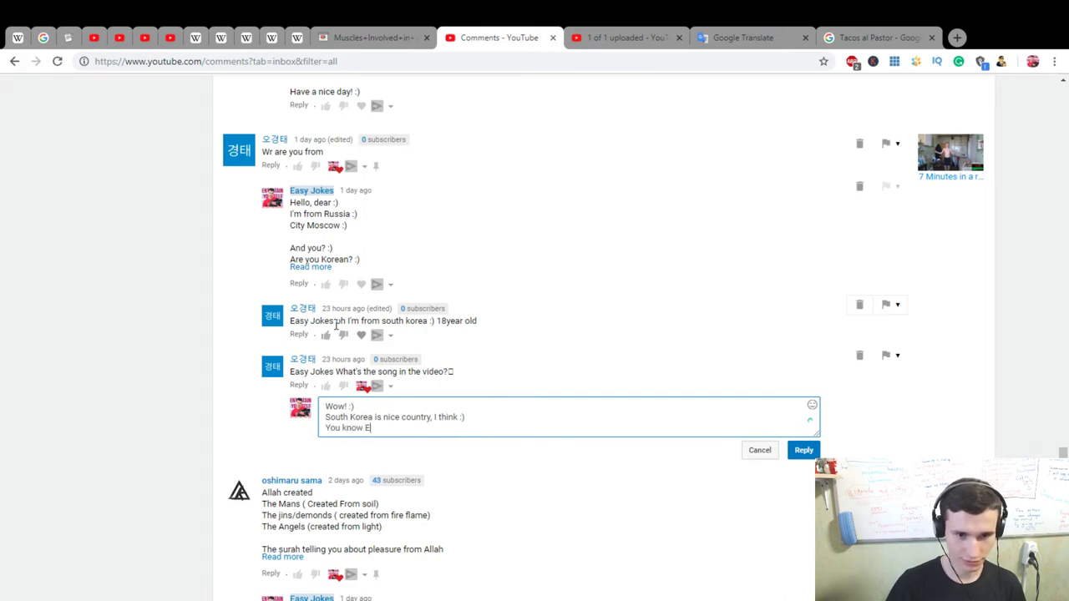
type("nglish. It is so cool! :)")
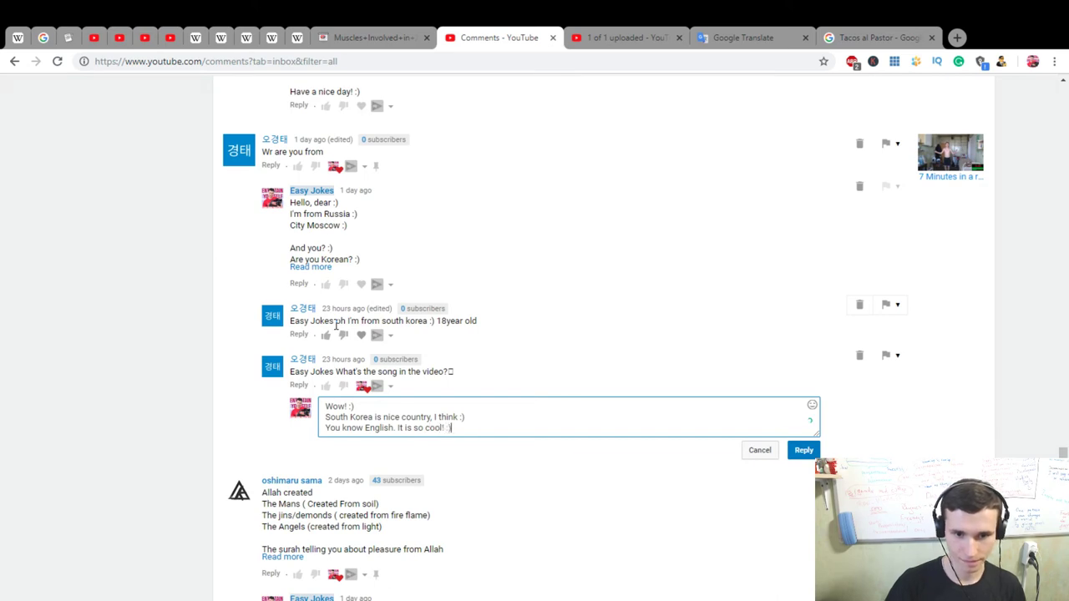
key("Return")
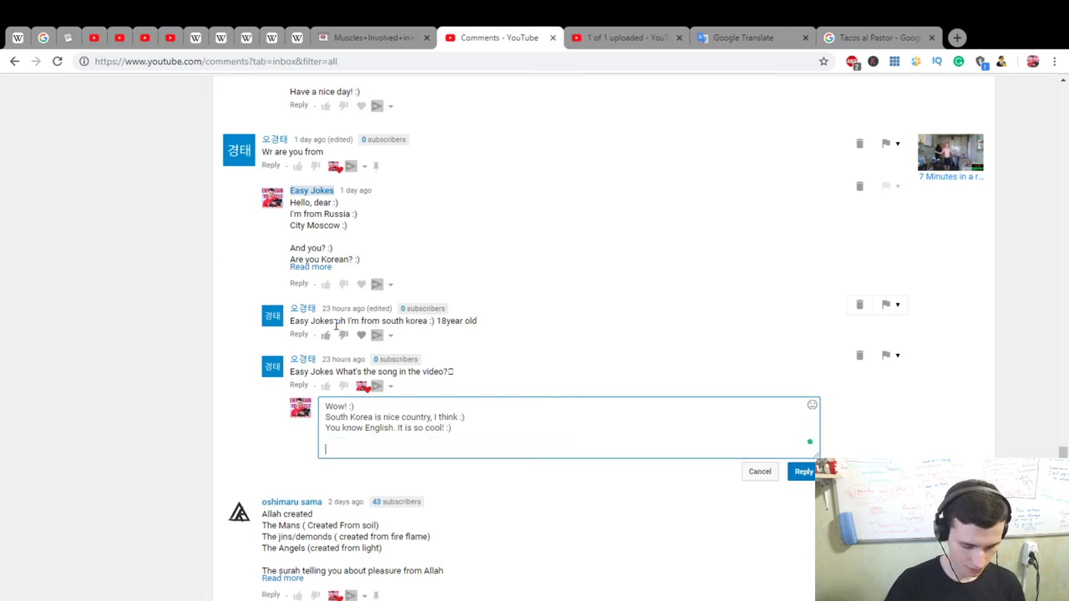
type("Songsa")
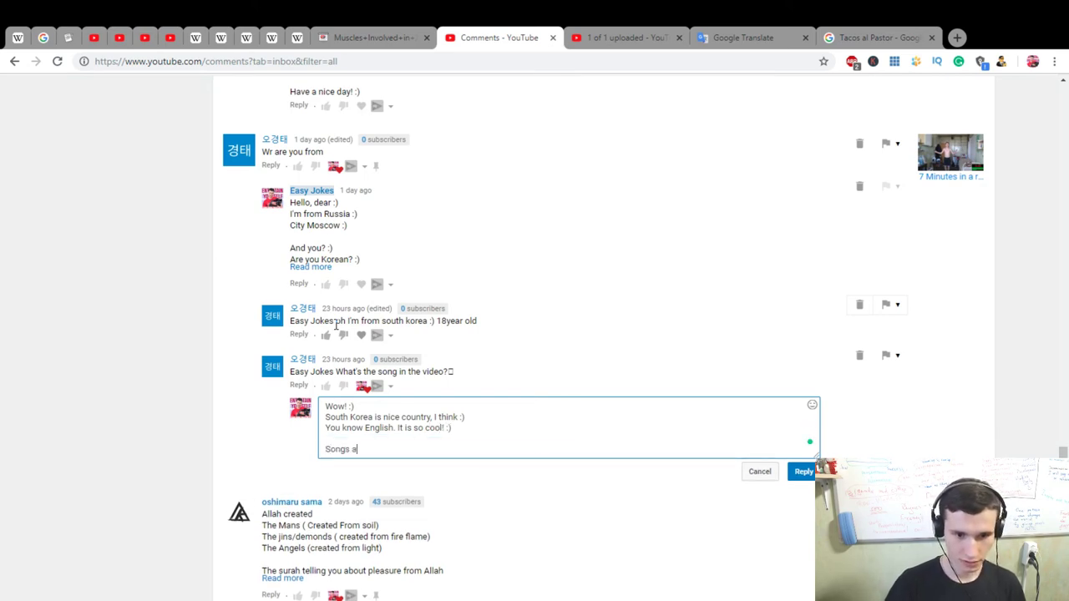
type("re")
middle_click(944, 153)
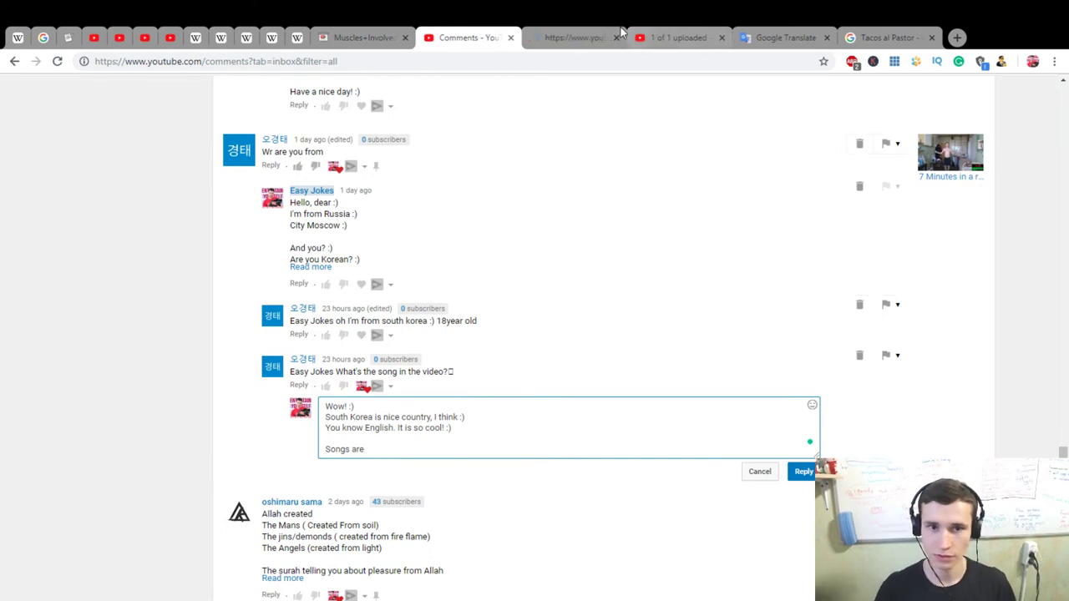
Step: Play the skipping-rope video from about 1:03 to hear its music, then return to the comments
left_click(582, 34)
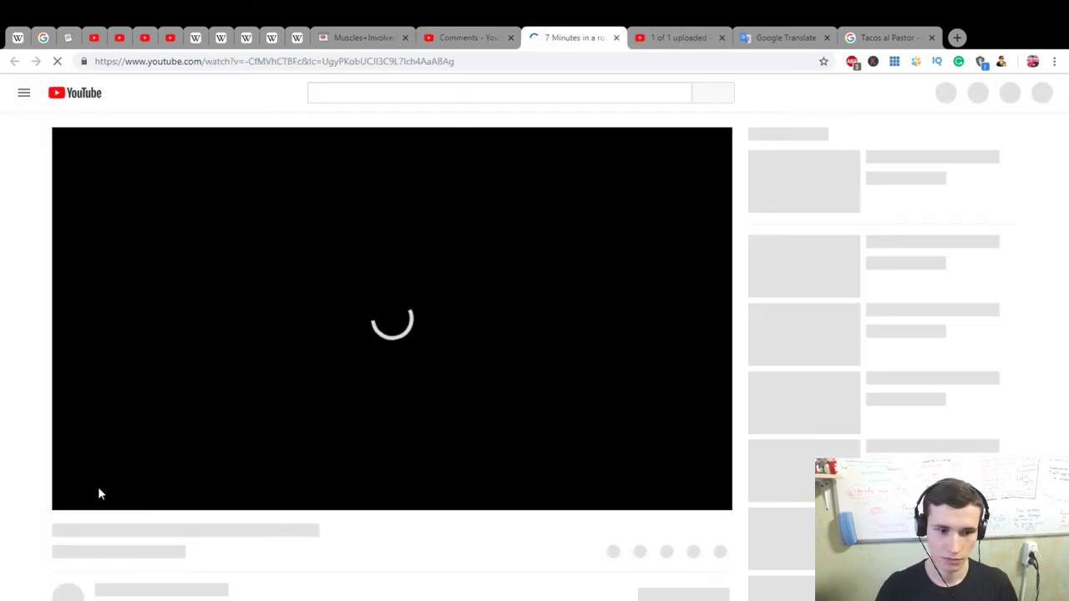
scroll(96, 485, "down", 4)
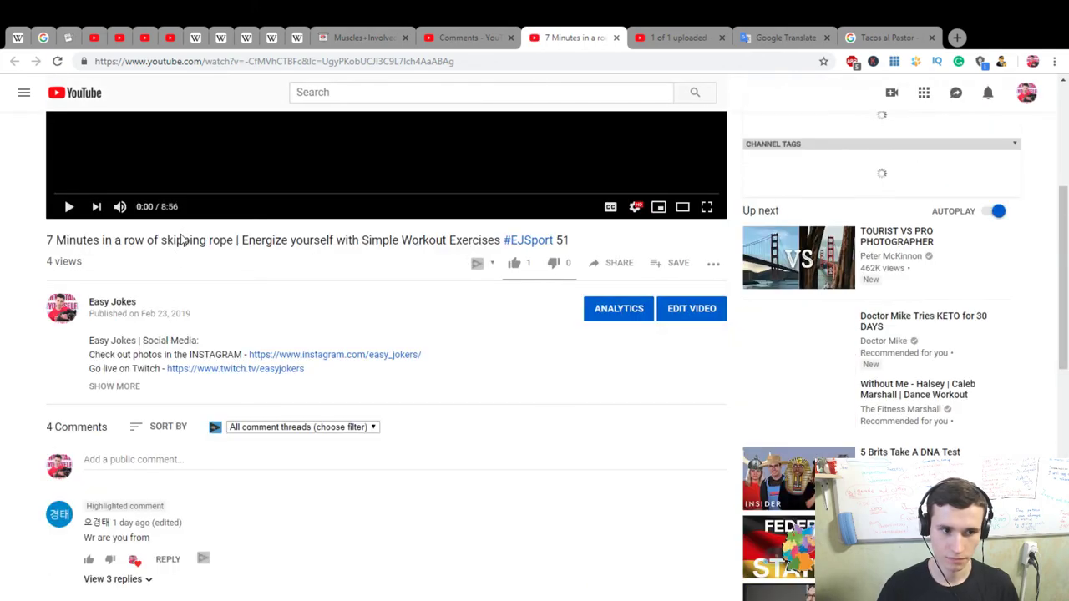
scroll(157, 298, "up", 2)
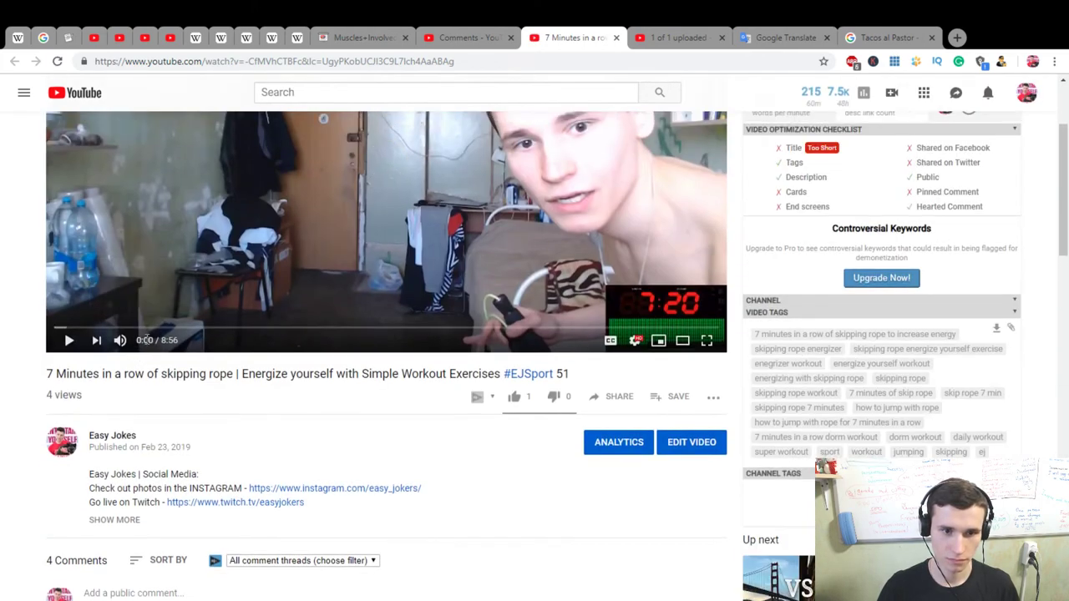
left_click(137, 328)
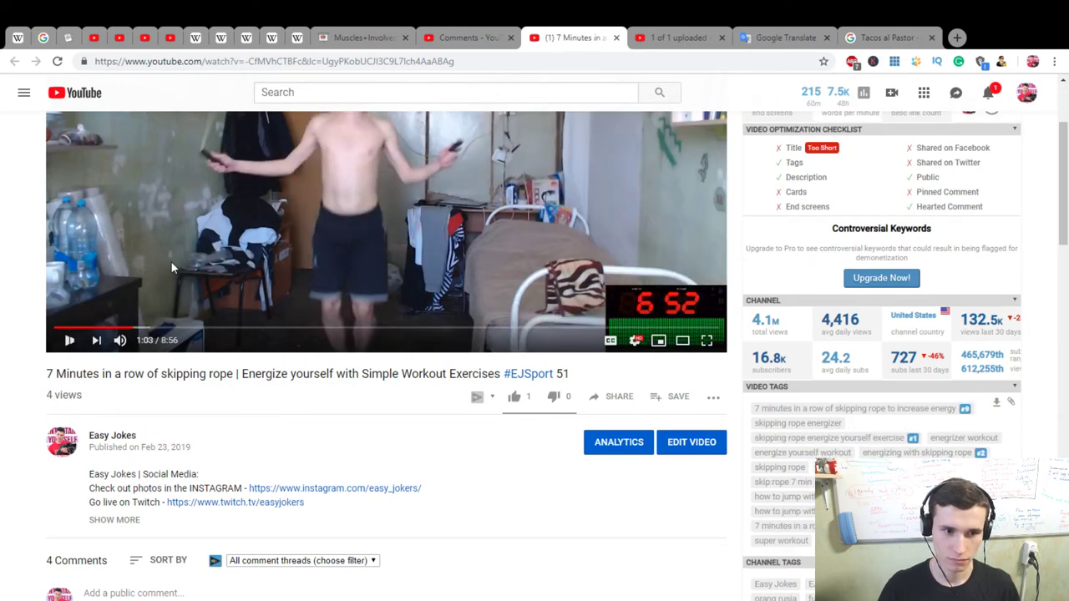
left_click(171, 260)
left_click(468, 38)
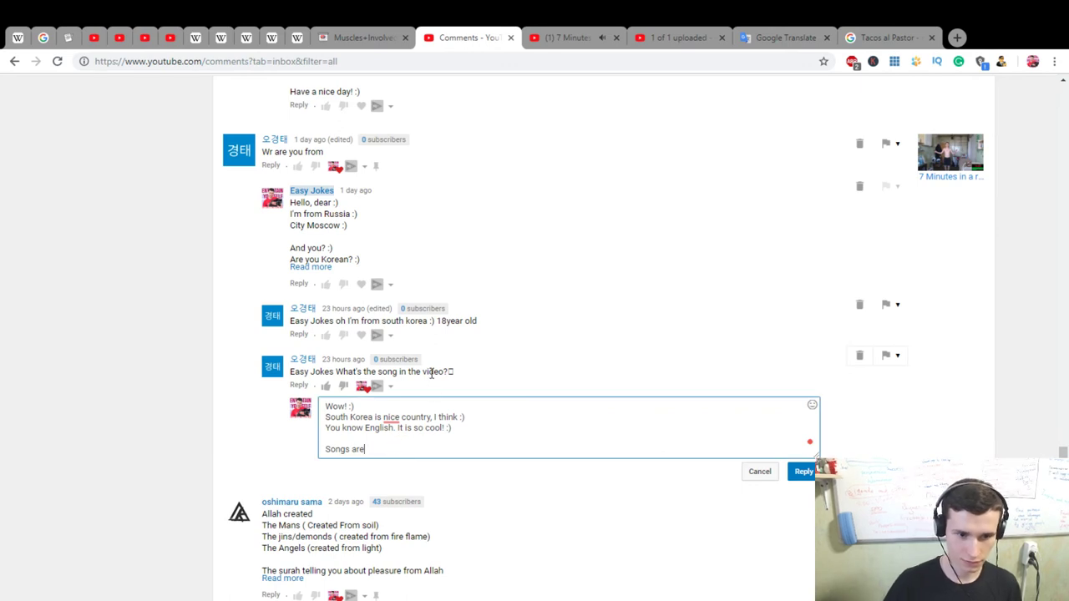
Step: Finish the reply naming 'From now on - the greatest showman', add 'Have a wonderful time! :)', and fix it to 'a nice country'
key("BackSpace")
key("BackSpace")
key("BackSpace")
type("i")
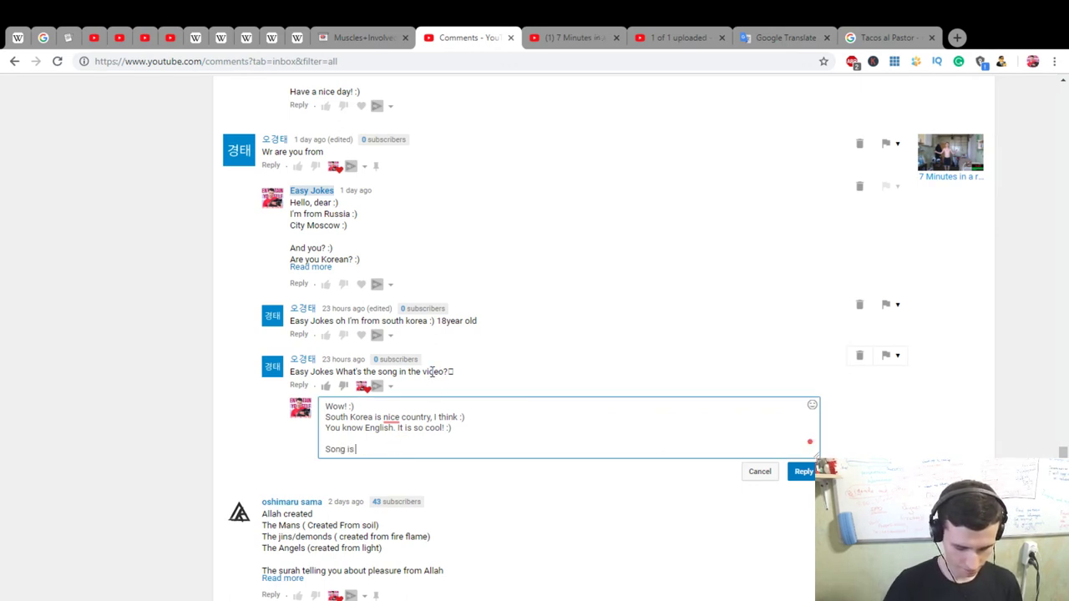
type("'From now on")
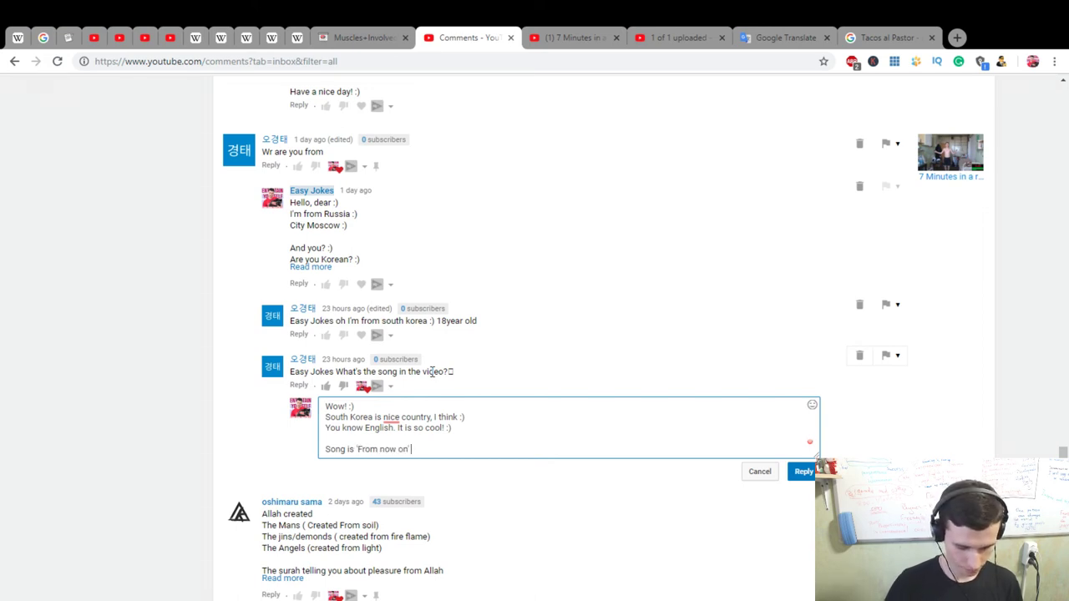
key("BackSpace")
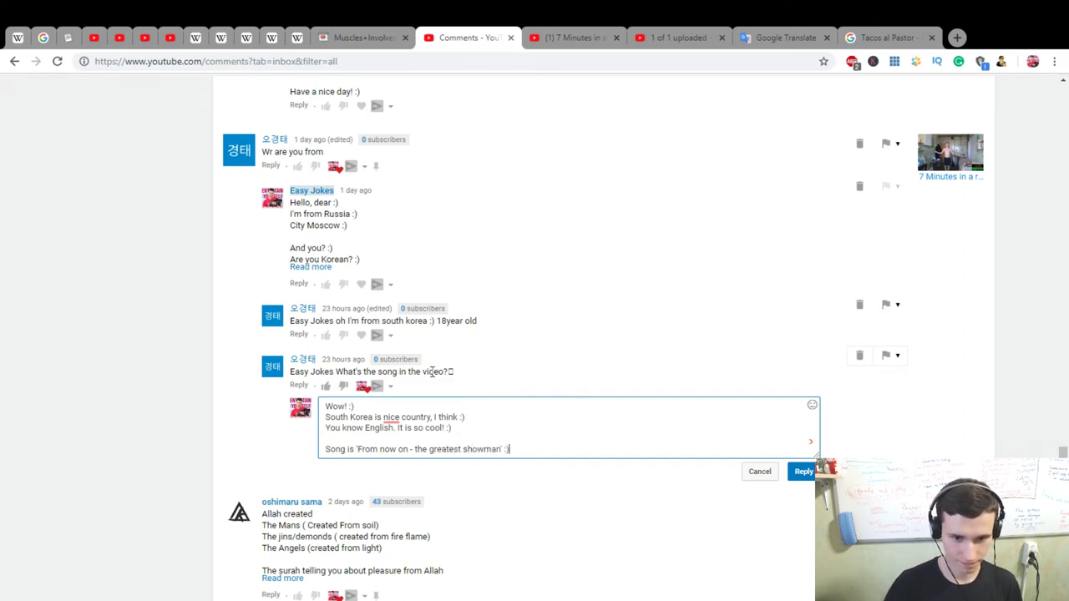
key("Return")
type("I like it")
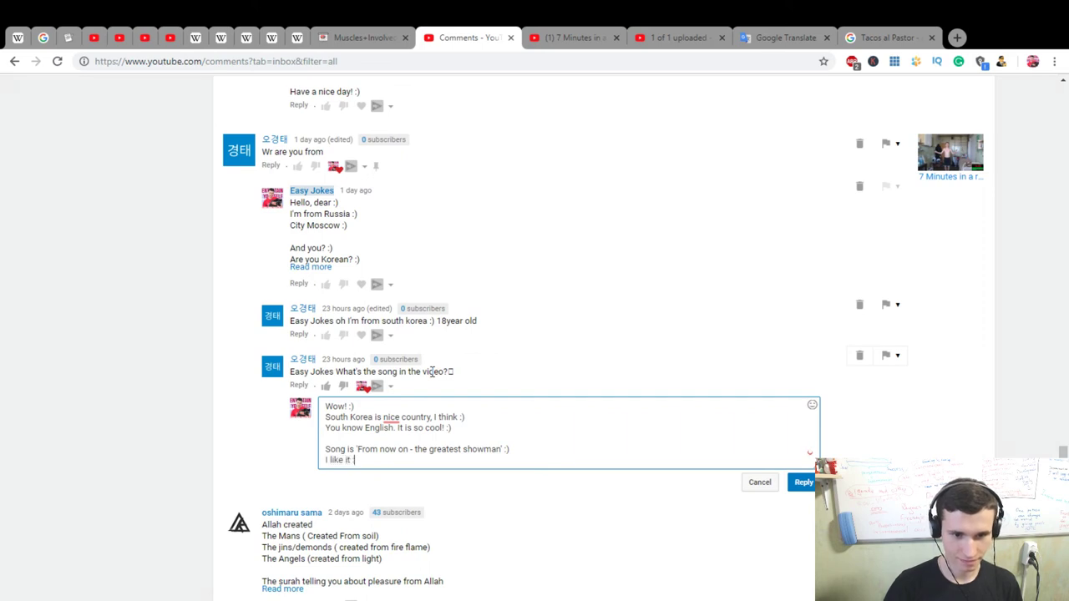
type(":)")
key("Return")
type("ve a wonde")
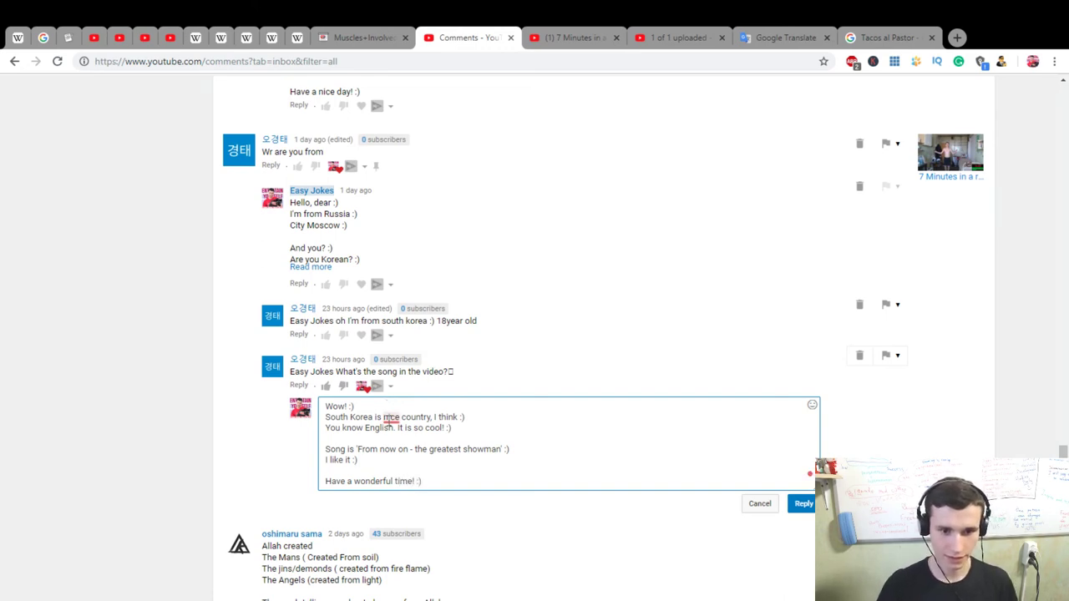
mouse_move(390, 415)
left_click(406, 352)
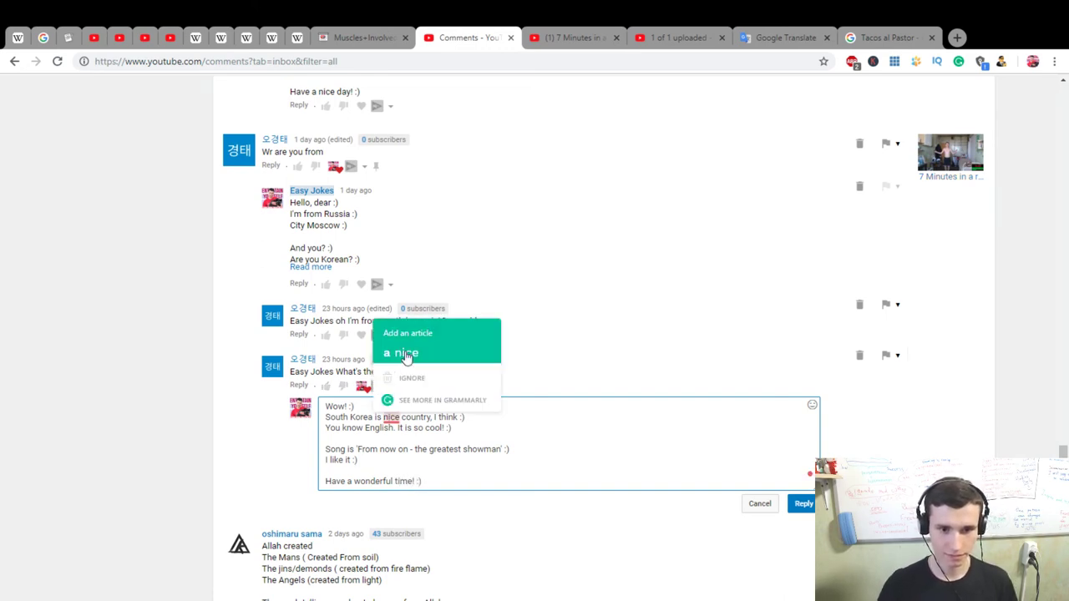
Step: Post the song reply, then heart the German-ants comment and answer 'Oh, it means that all is ok :)'
left_click(801, 503)
scroll(509, 443, "down", 10)
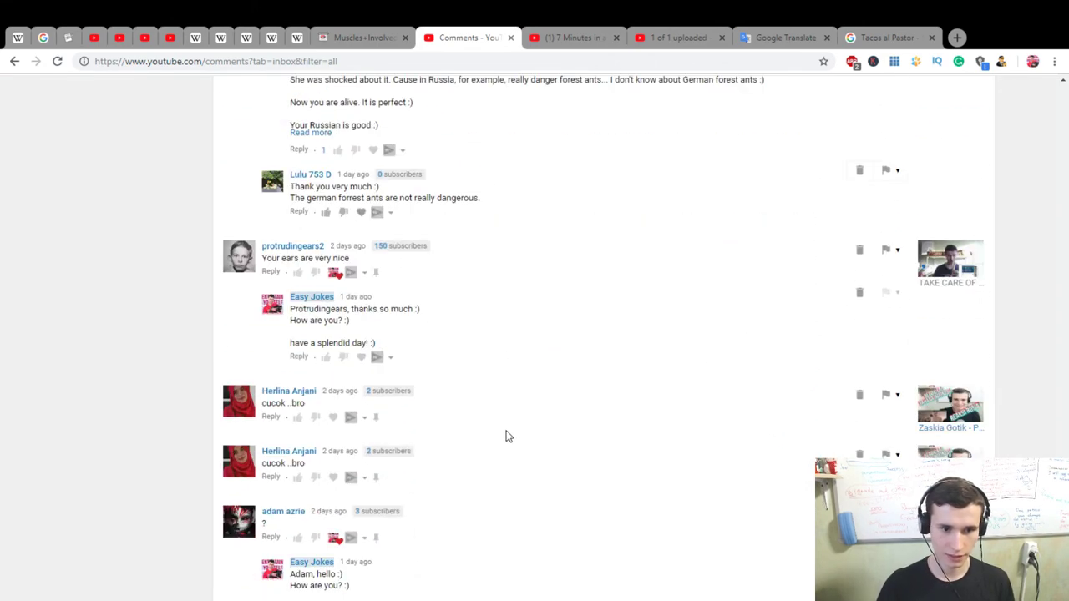
scroll(509, 436, "up", 1)
left_click(362, 280)
left_click(300, 279)
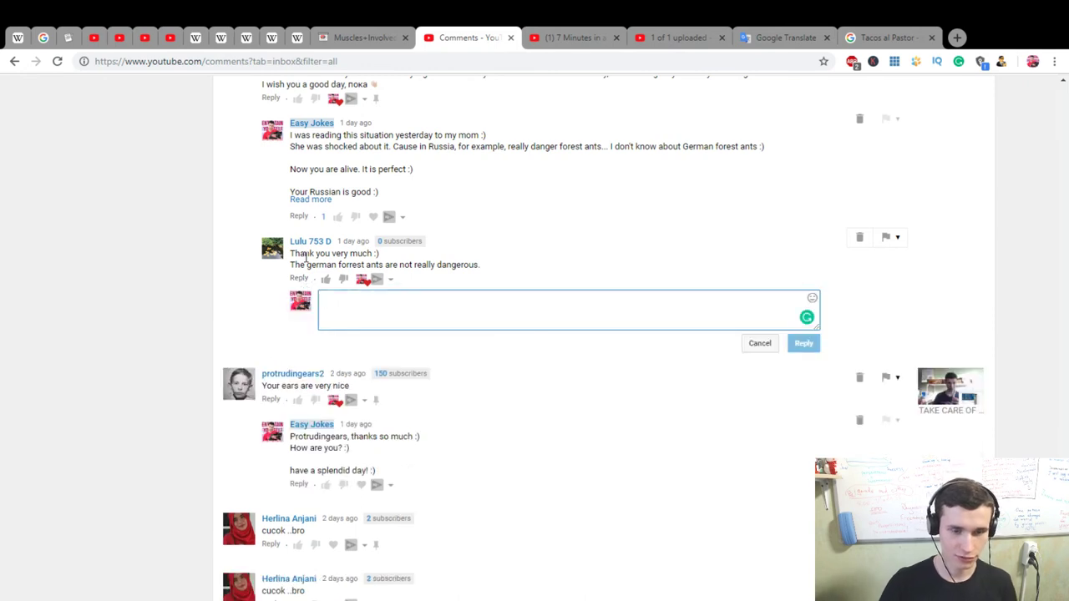
type("Oh, ")
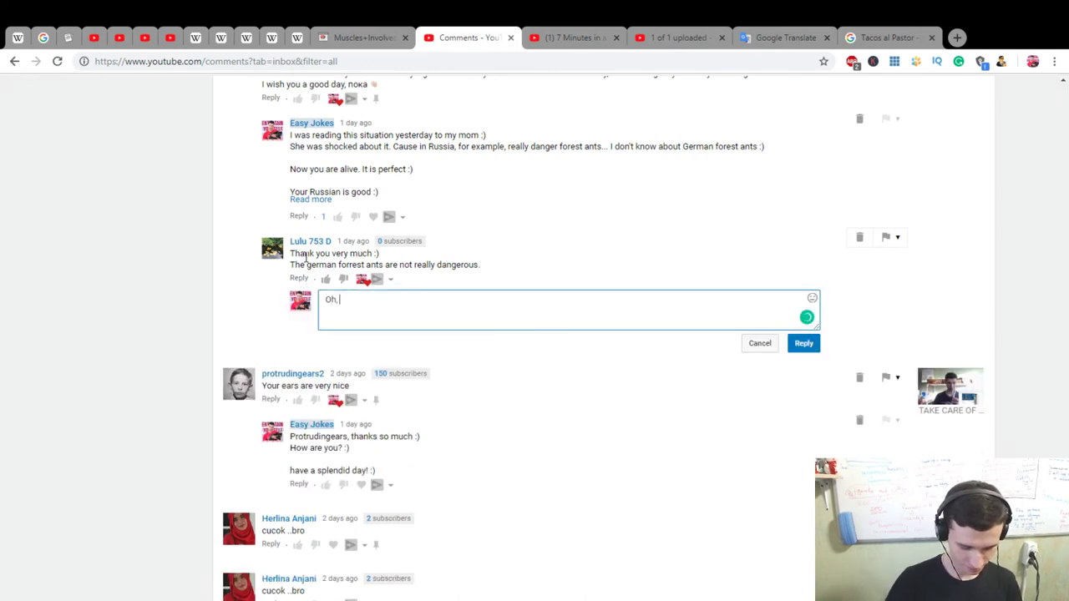
type("it means that all is ok :)")
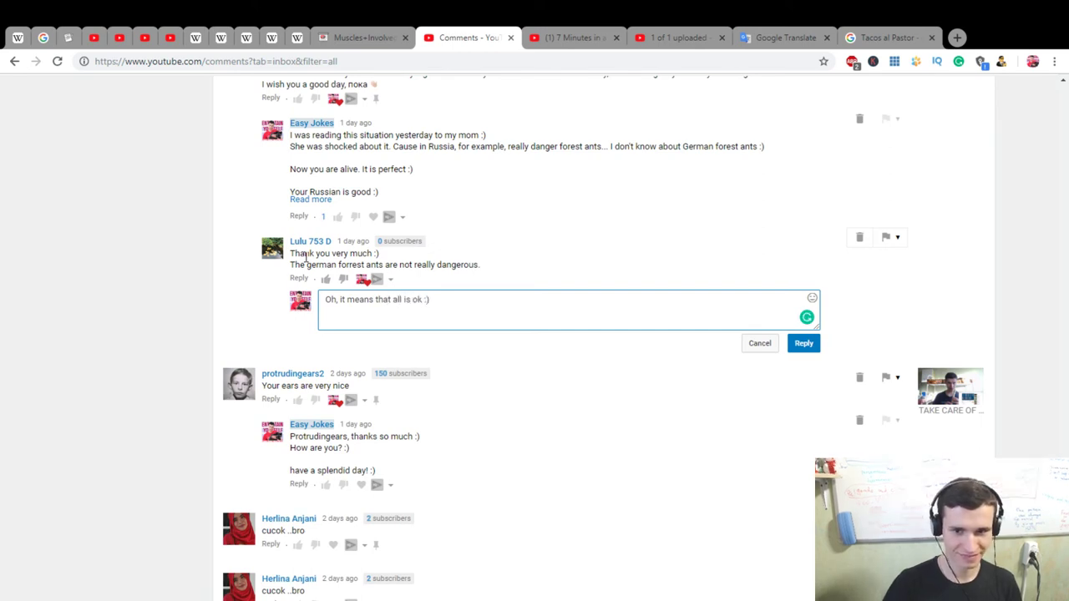
key("Return")
type(":)")
left_click(803, 344)
Step: Heart the 'good bro' comment and reply 'You are welcome :)'
scroll(590, 405, "down", 5)
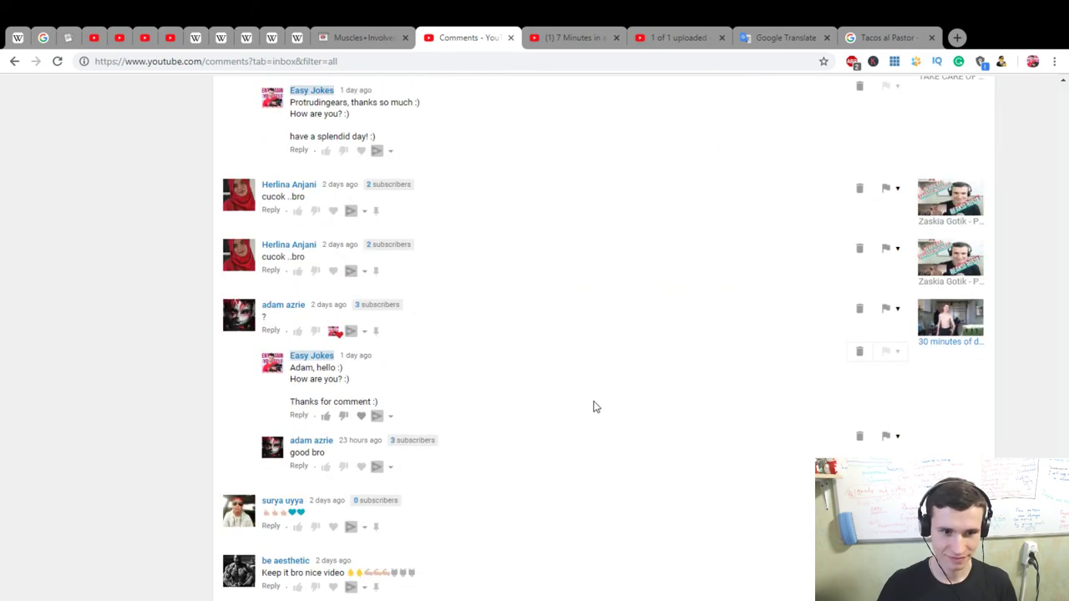
scroll(589, 405, "down", 2)
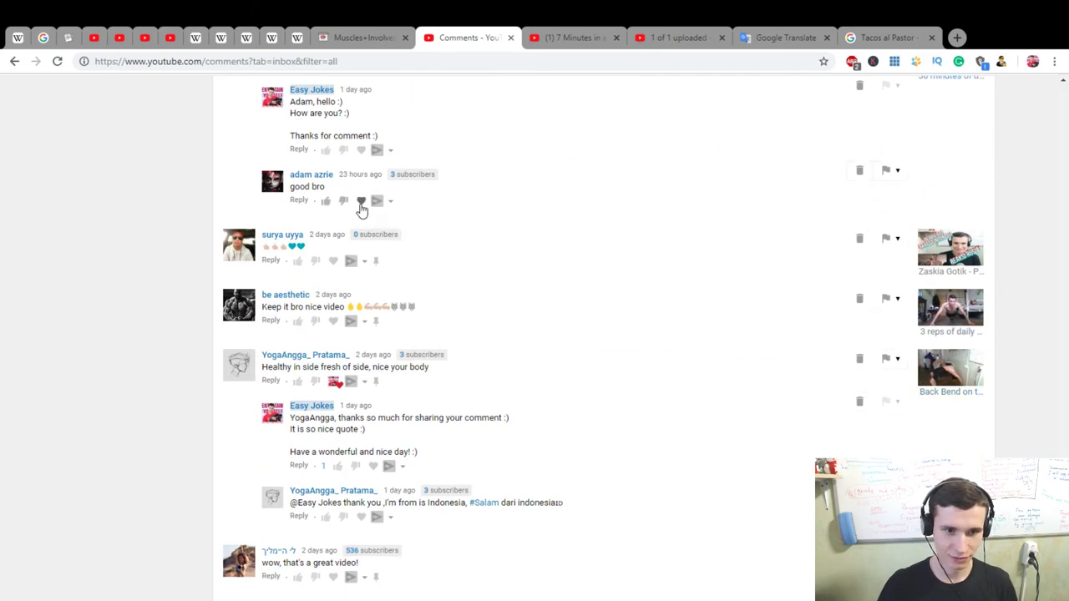
left_click(361, 205)
left_click(299, 200)
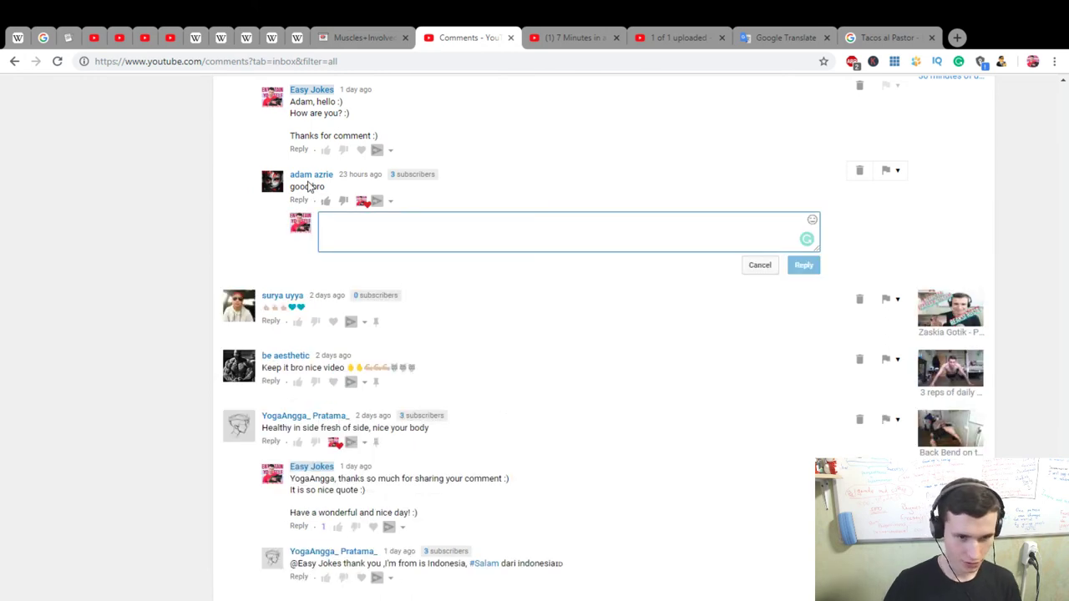
type("T")
key("BackSpace")
type("You are welcome :)")
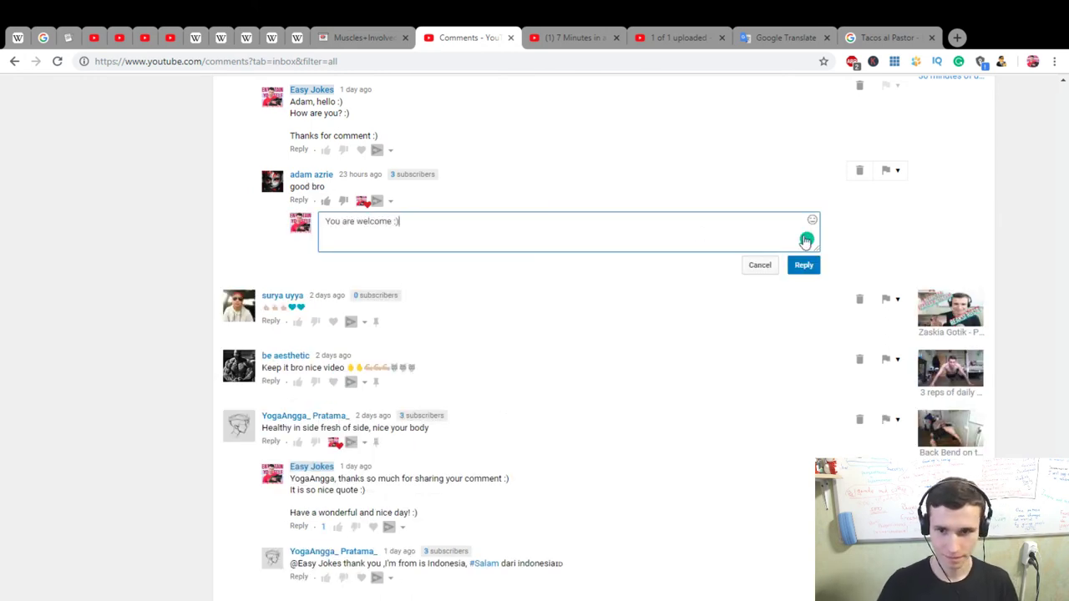
left_click(803, 264)
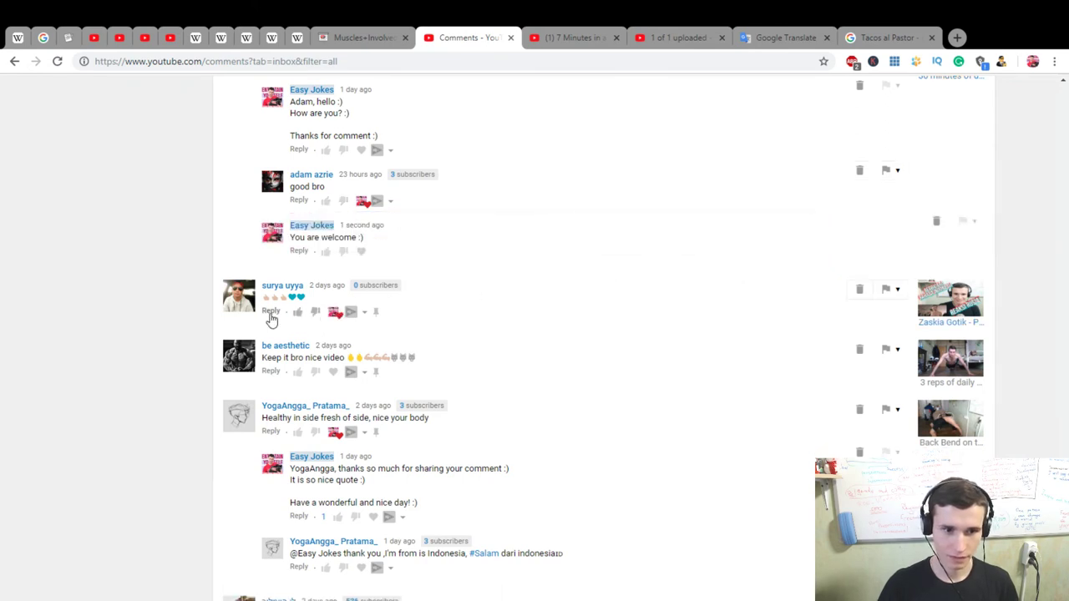
Step: Reply to the emoji-only comment with thanks and 'Have a terrific day' on a second line
left_click(271, 311)
type("Su")
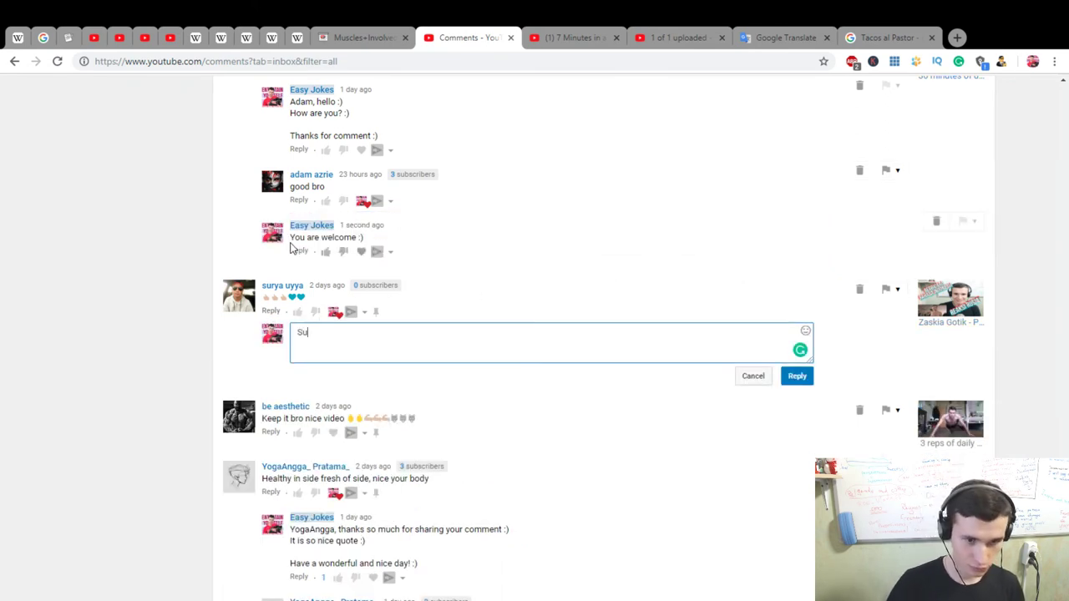
type("rya, thanks so m")
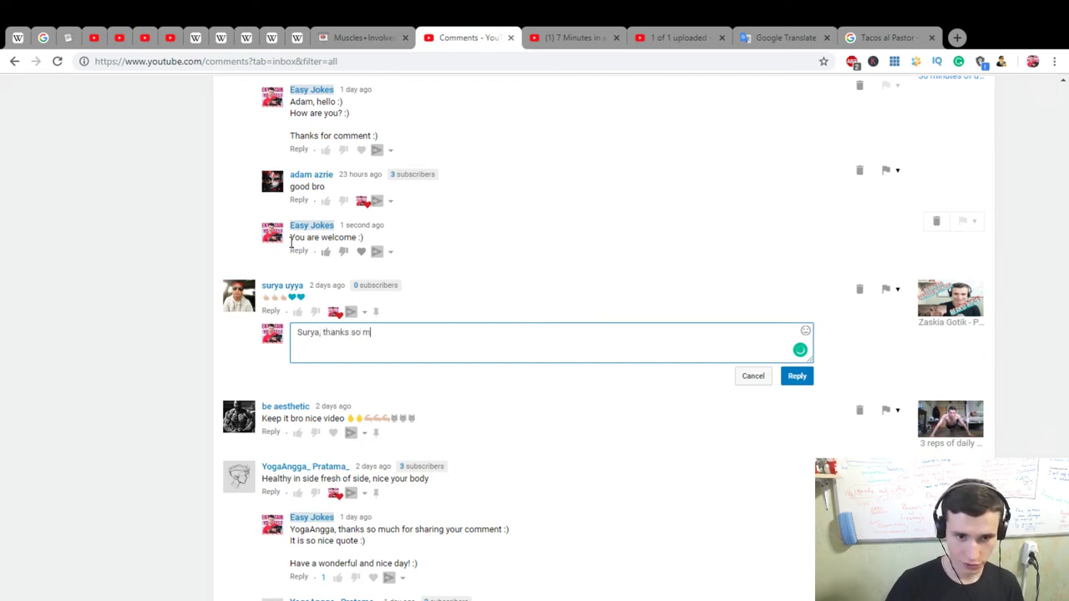
type("uch for your comment! :)")
key("Return")
type("Have a terrific")
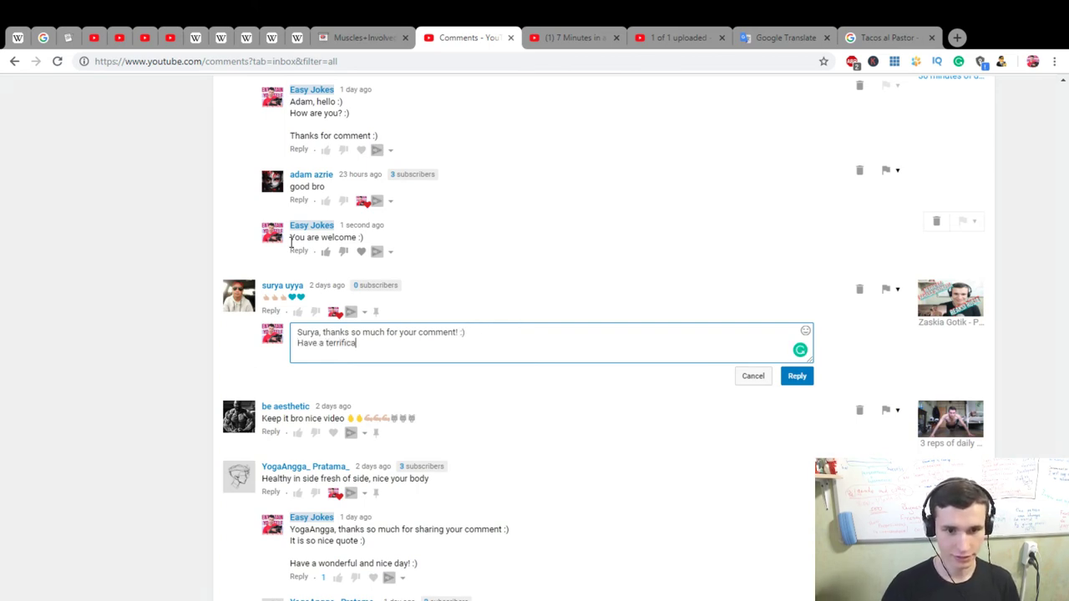
type(" day! :)")
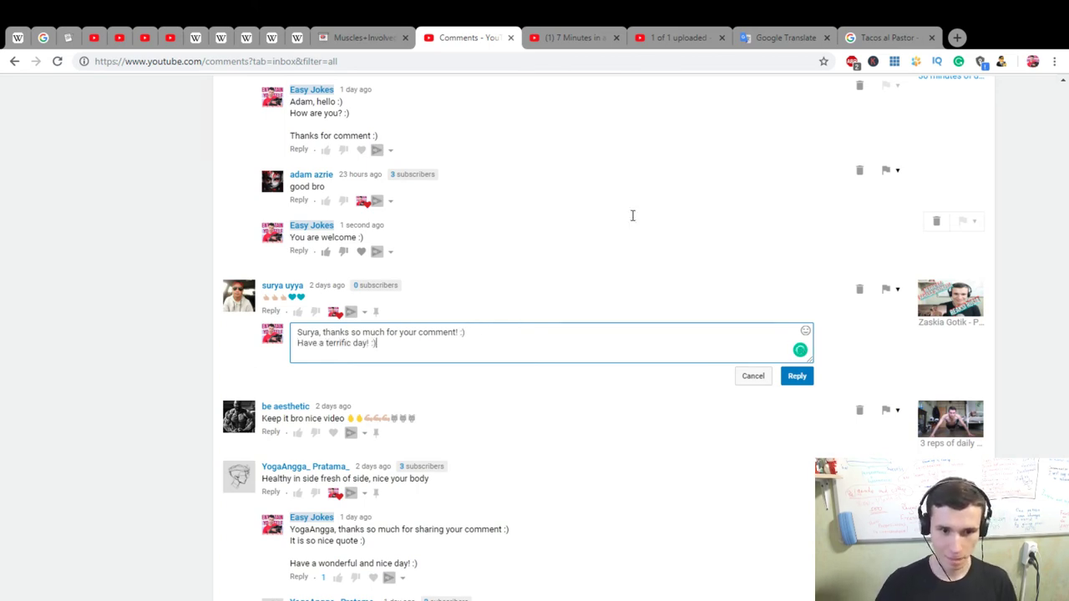
left_click(801, 378)
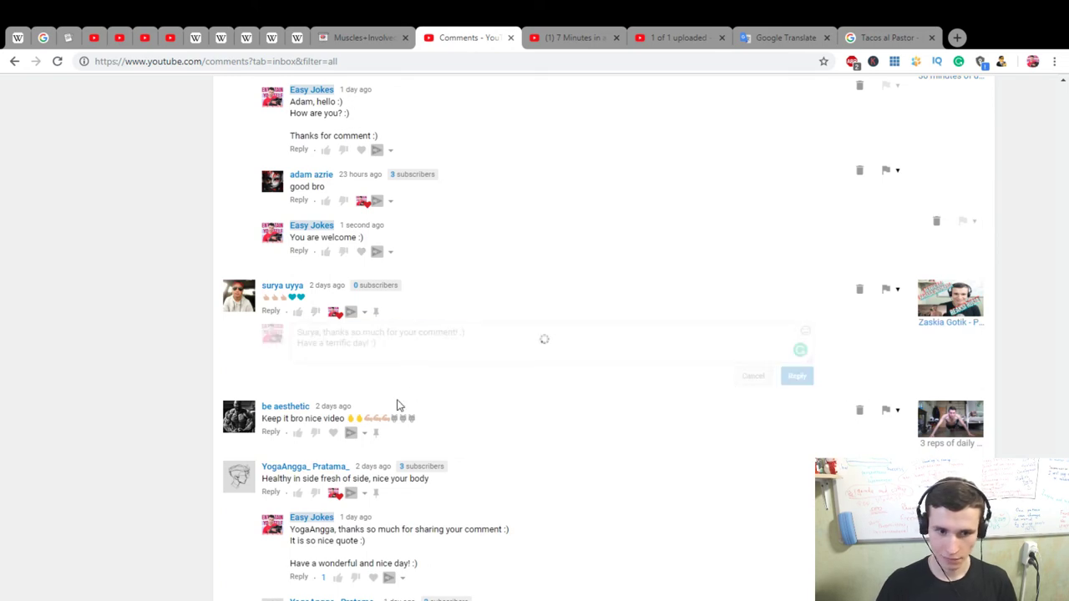
Step: Reply to the 'Keep it bro nice video' comment with thanks and 'Have a nice day! :)'
left_click(270, 433)
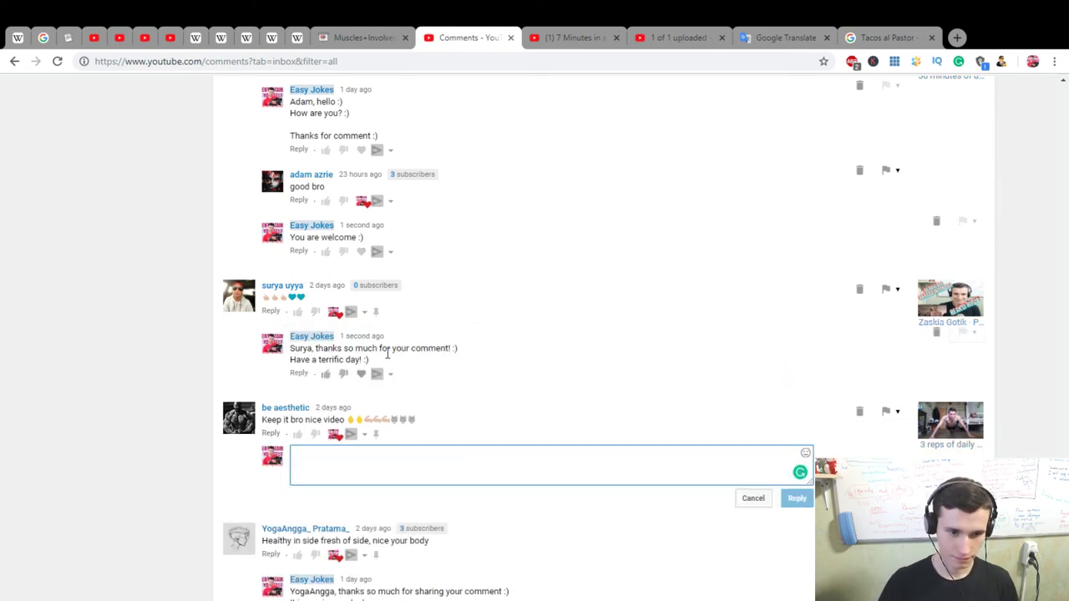
type("Thanks so much, dear! :)")
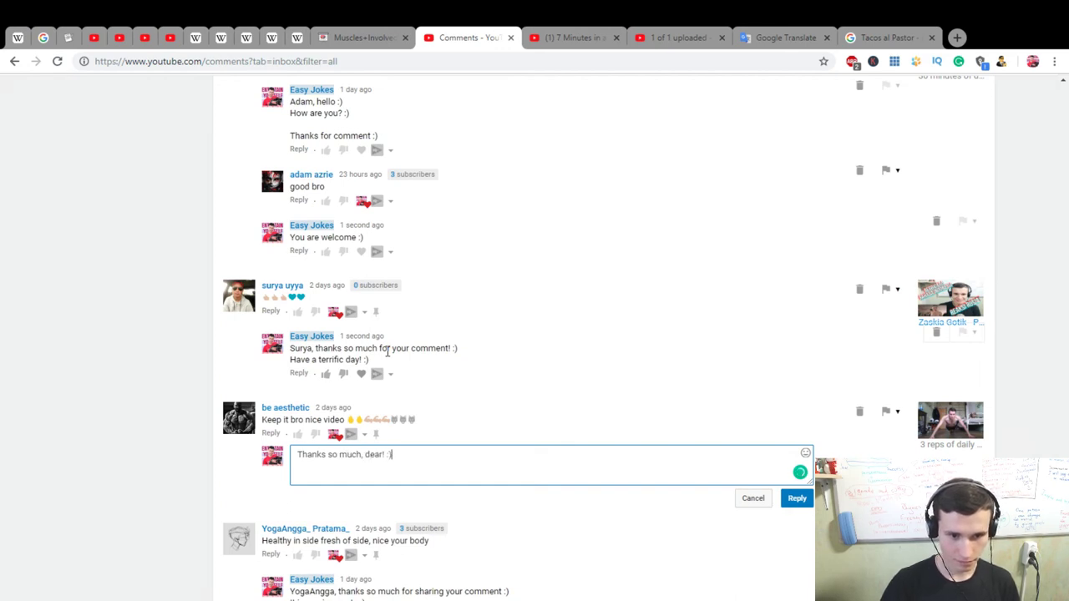
key("Return")
type("Have a nice day! :)")
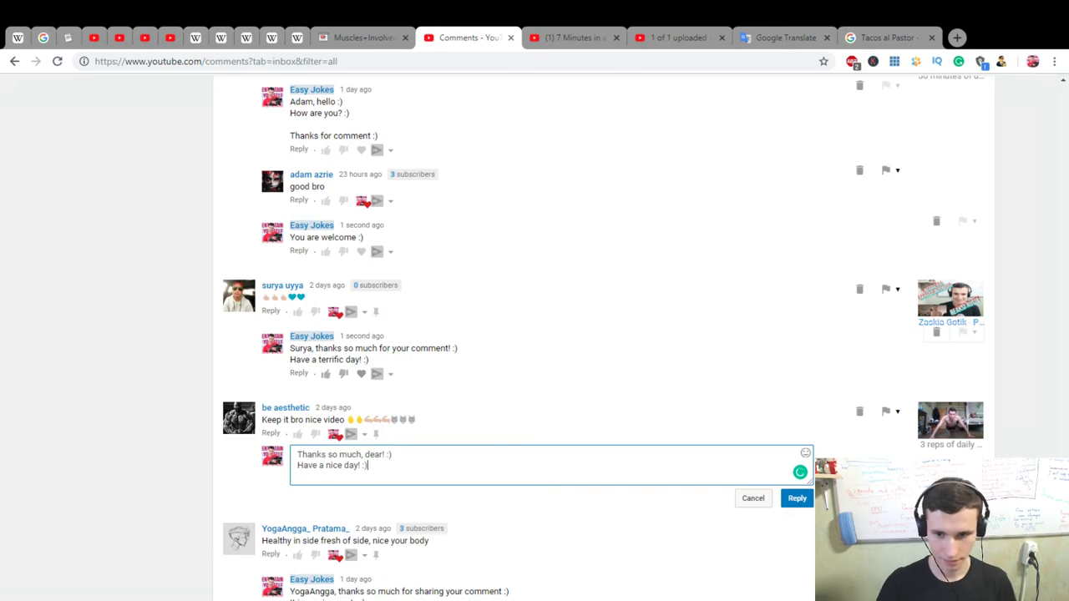
left_click(800, 499)
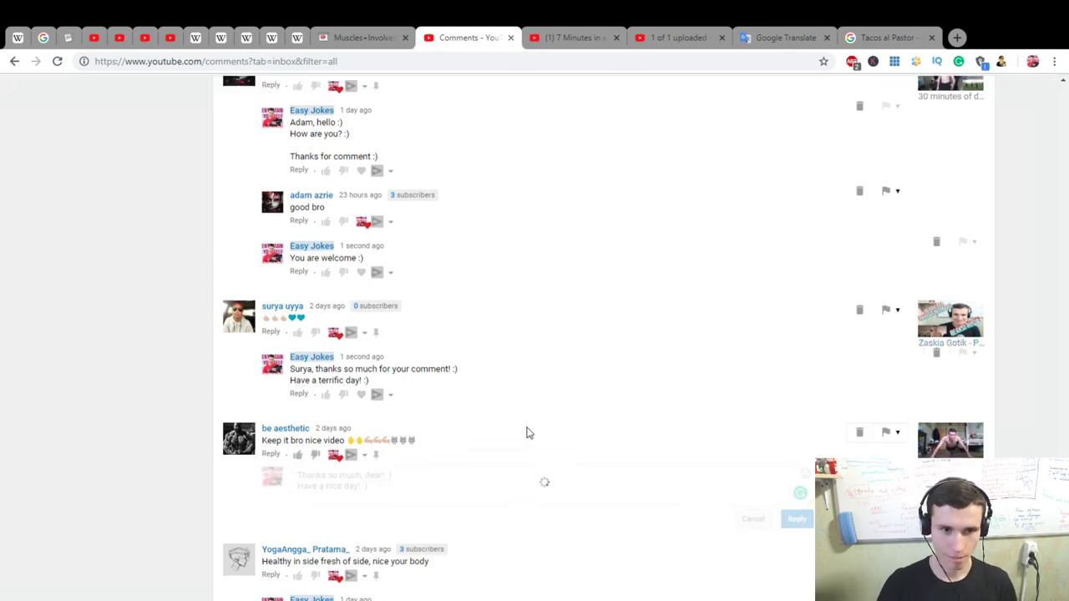
Step: Scroll to the Oktoberfest comment, then select and copy the word Lederhosen
scroll(526, 432, "up", 3)
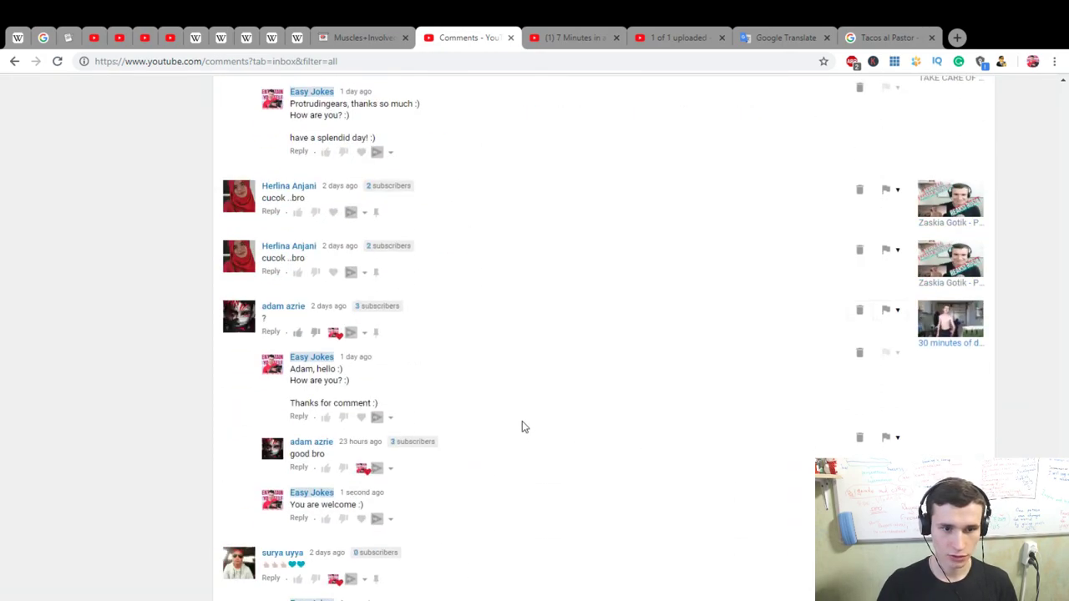
scroll(521, 422, "down", 15)
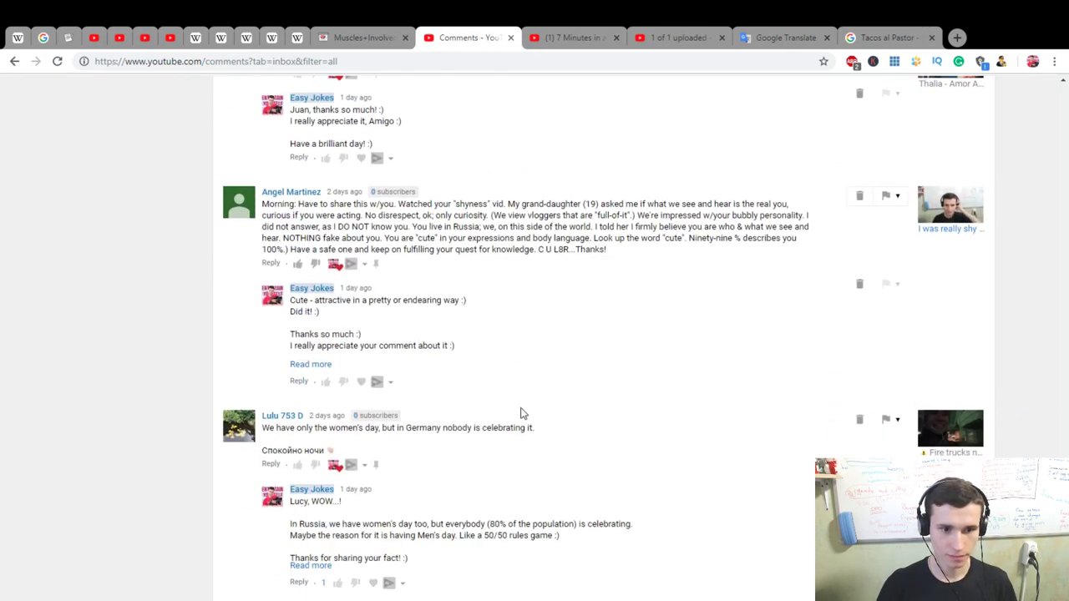
scroll(521, 413, "down", 5)
scroll(523, 408, "up", 2)
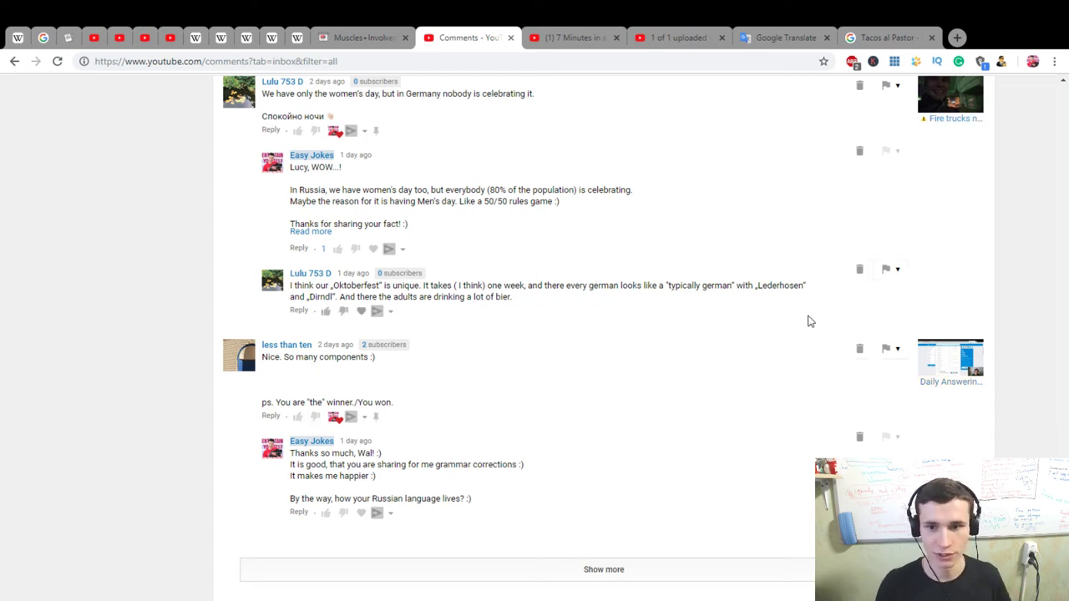
mouse_move(757, 285)
left_mouse_down()
mouse_move(802, 284)
mouse_move(804, 296)
mouse_move(804, 285)
left_mouse_up()
key("ctrl+c")
Step: Search Google for Lederhosen in a new tab
left_click(957, 37)
key("ctrl+v")
key("Return")
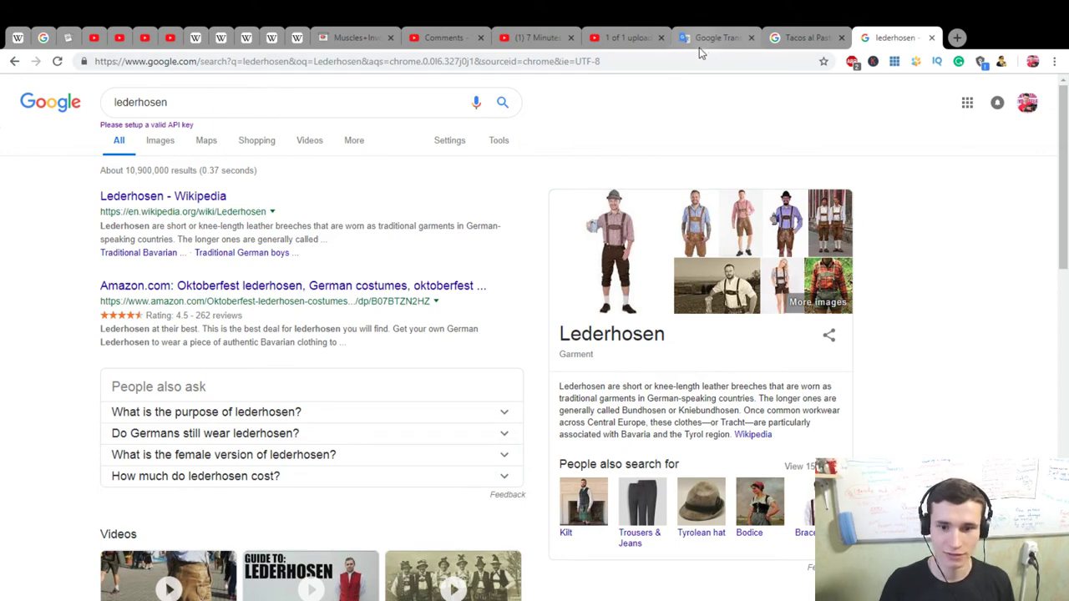
Step: Return from the search results to the YouTube comments inbox tab
left_click(620, 42)
left_click(541, 31)
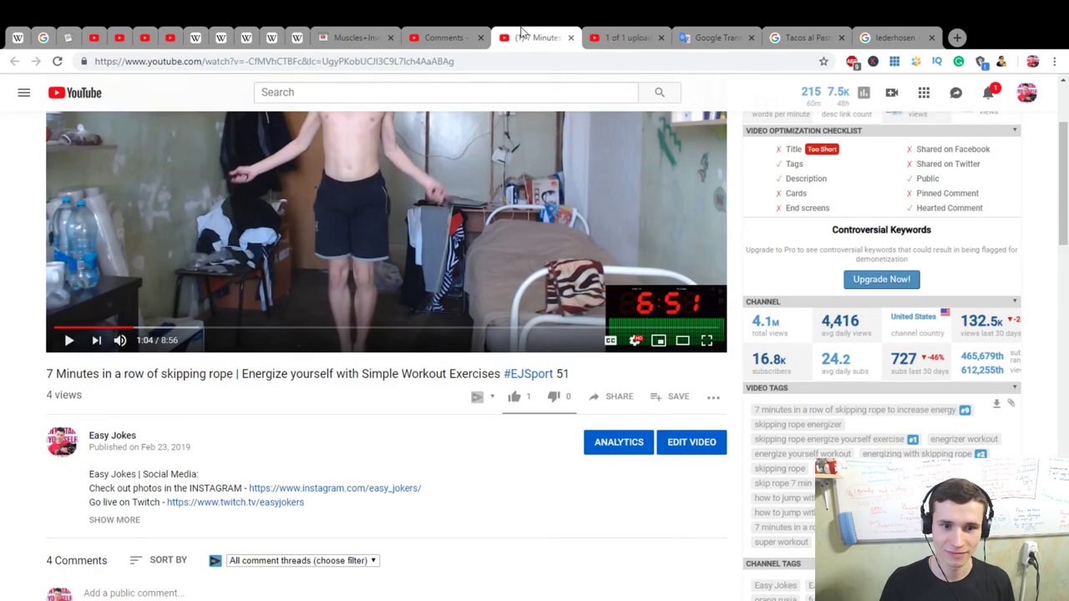
left_click(447, 35)
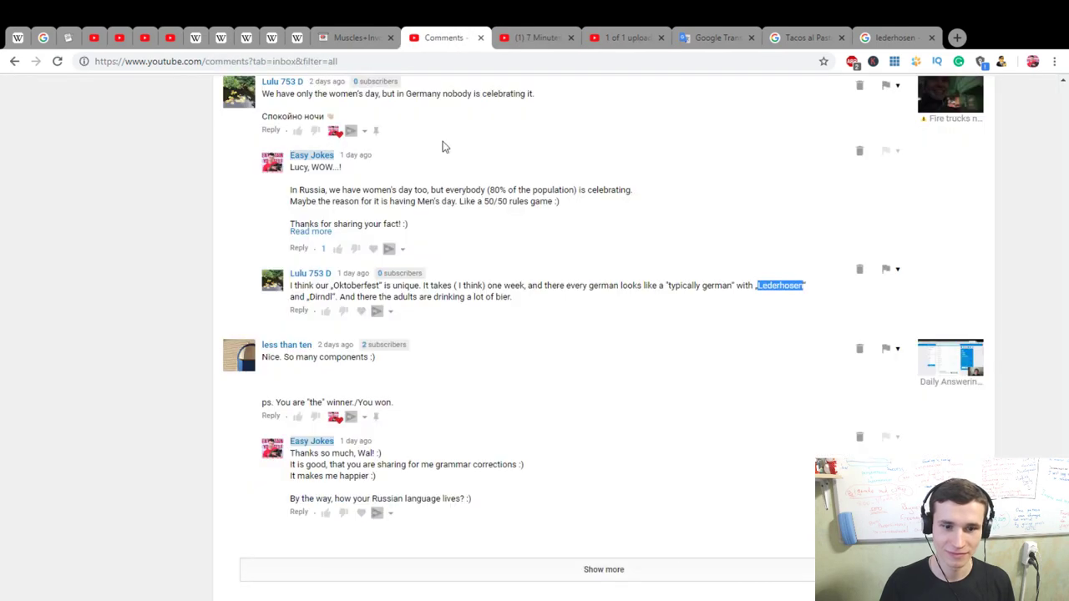
Step: Type an Oktoberfest reply: 'Lederhosen looks really beautiful :)' and 'I want this one :)' on a new line
left_click(299, 310)
type("Lederhosen")
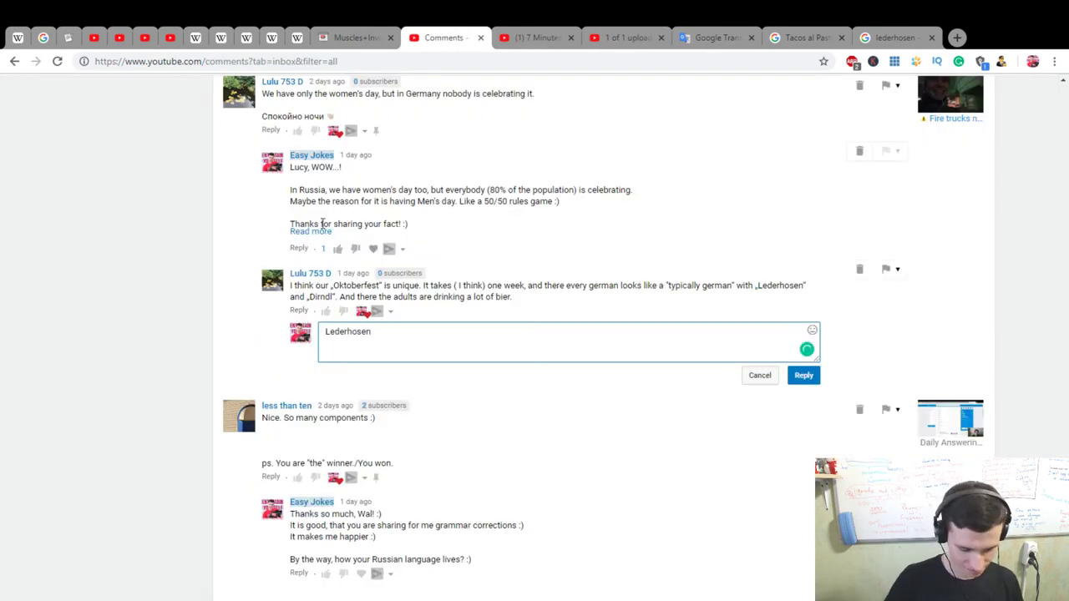
type(" looks ")
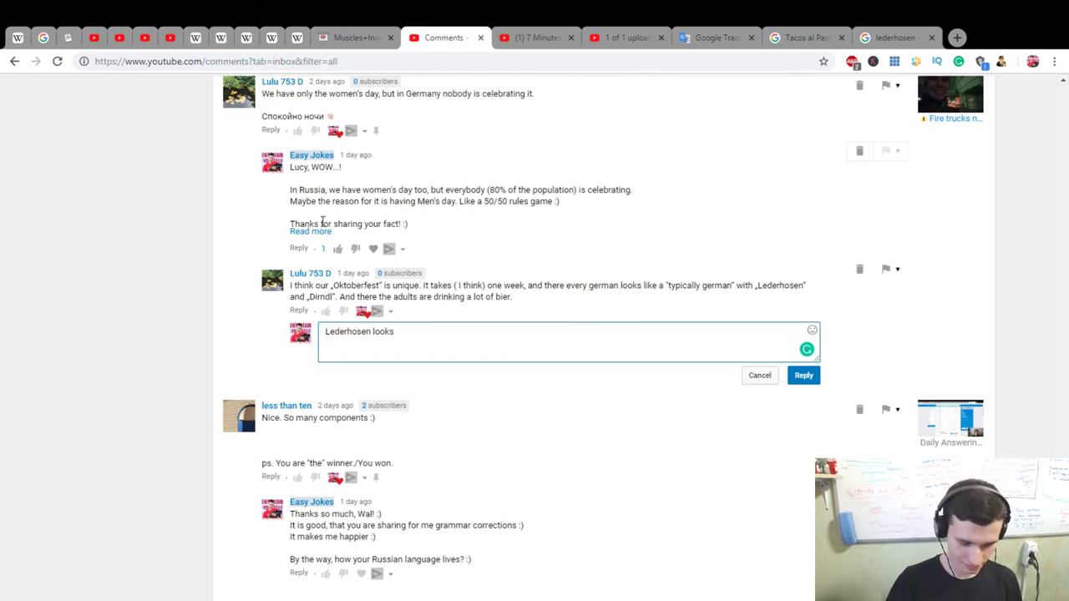
type("really beautif")
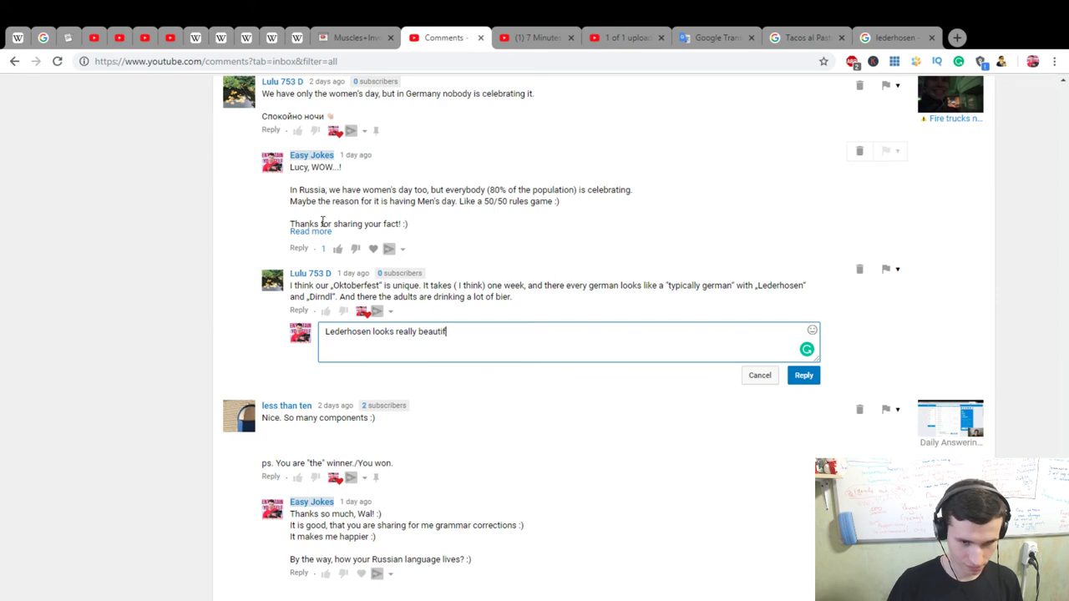
type("ul :)")
key("Return")
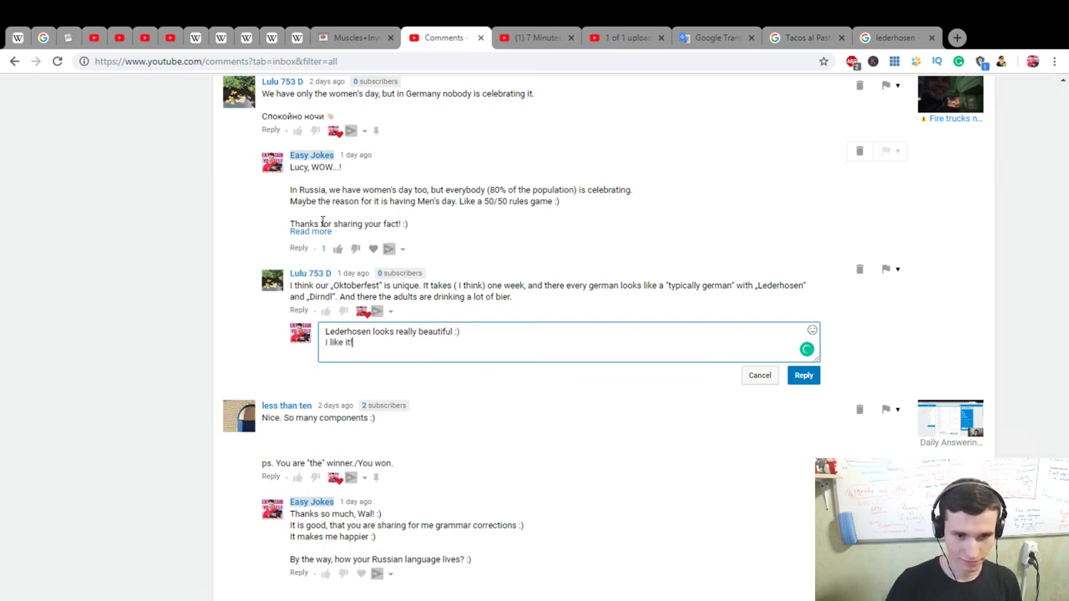
type("I want this one :)")
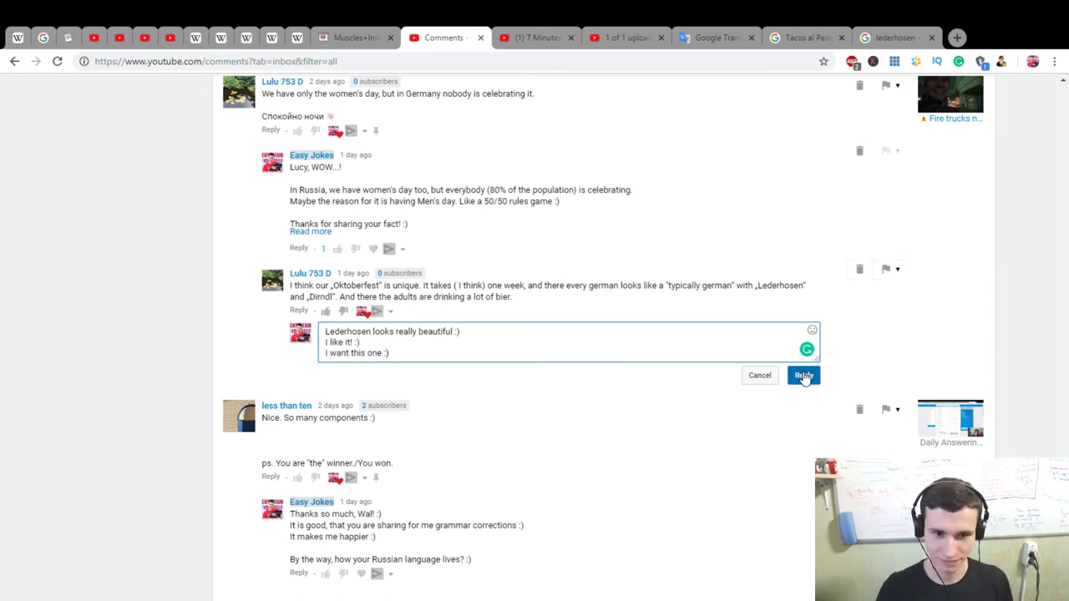
Step: Post the Oktoberfest reply and search the page for 'less than ten'
left_click(803, 376)
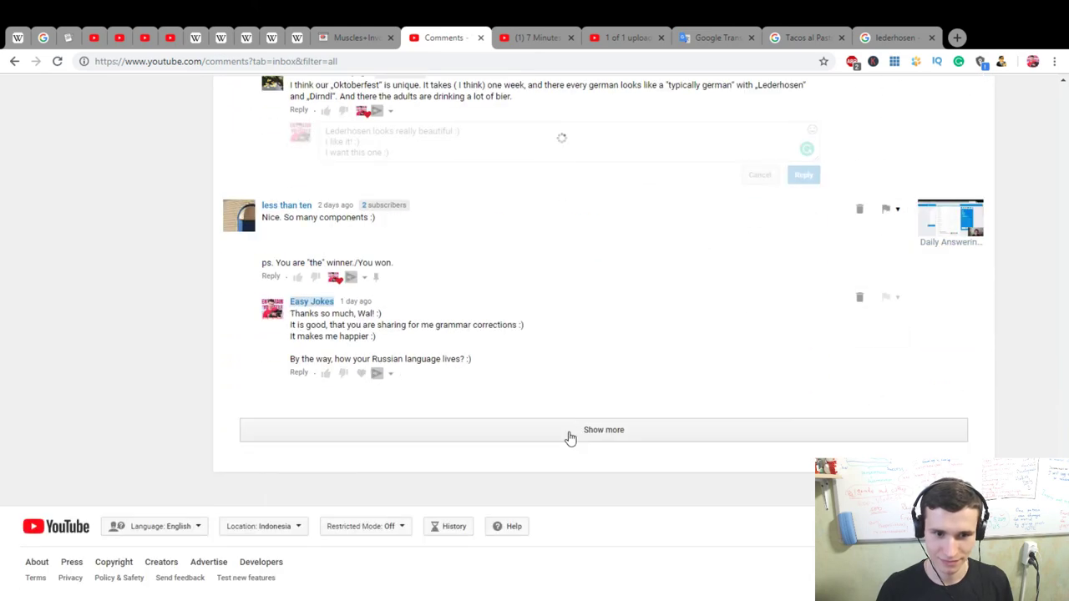
key("ctrl+f")
type("less than ten")
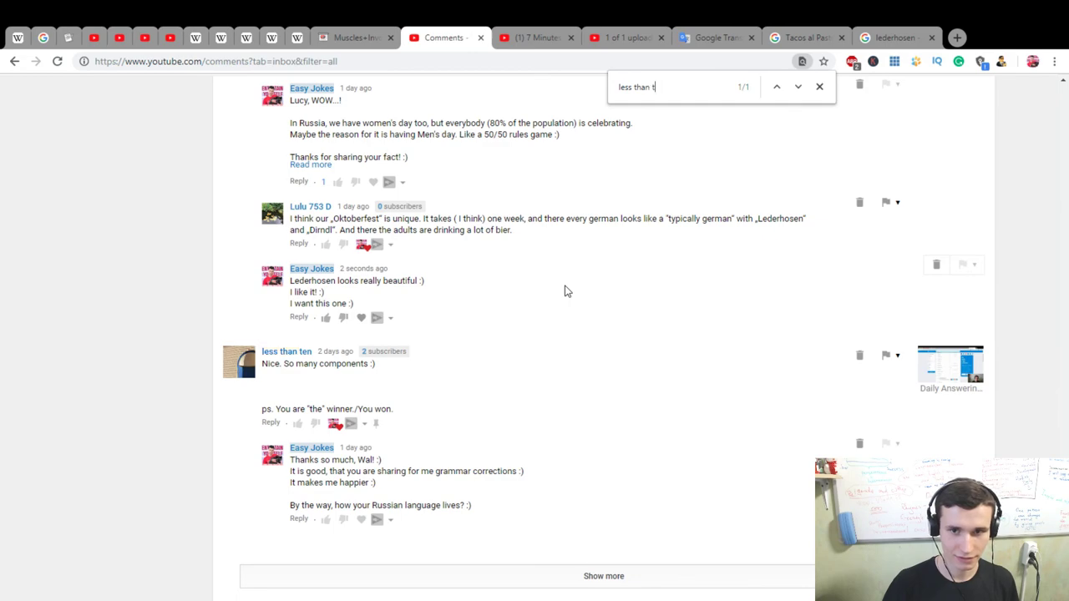
Step: Load three batches of older comments and expand the full text of the dormmate comment
left_click(584, 575)
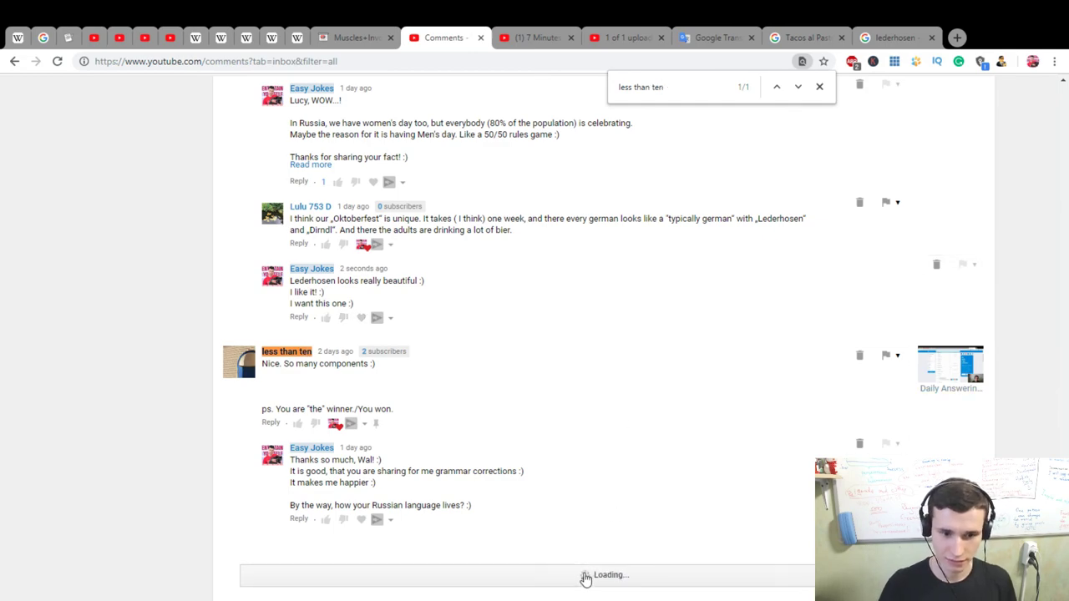
scroll(615, 512, "down", 20)
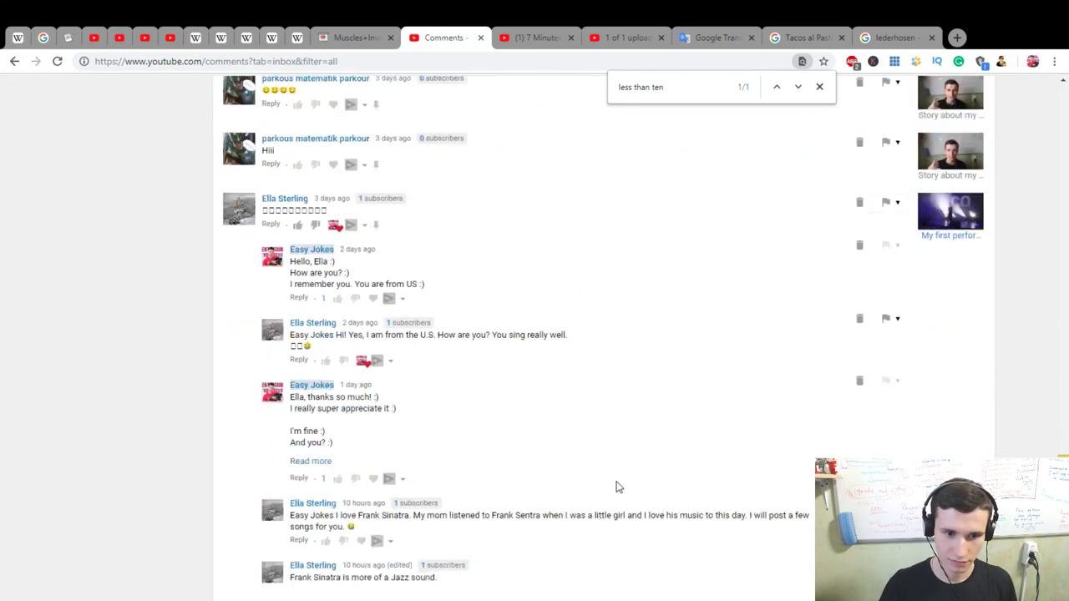
scroll(619, 473, "down", 15)
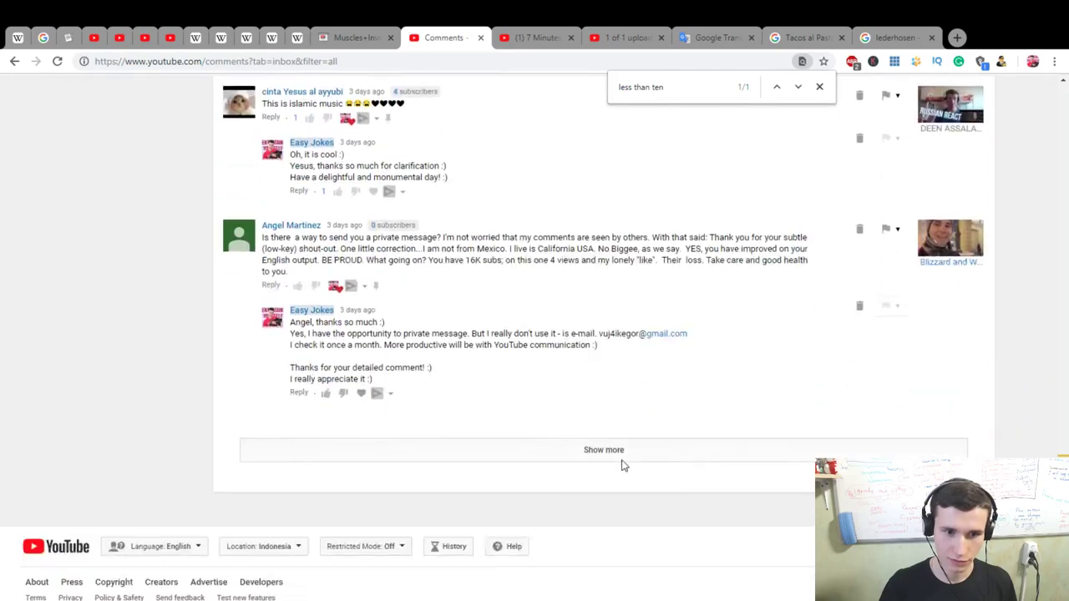
left_click(603, 431)
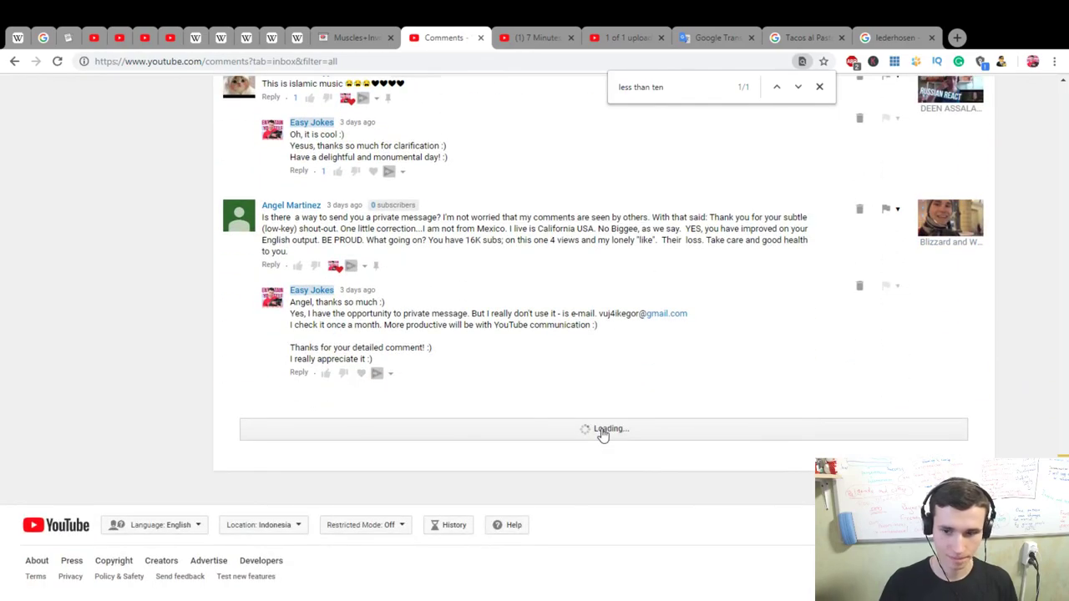
scroll(603, 431, "down", 15)
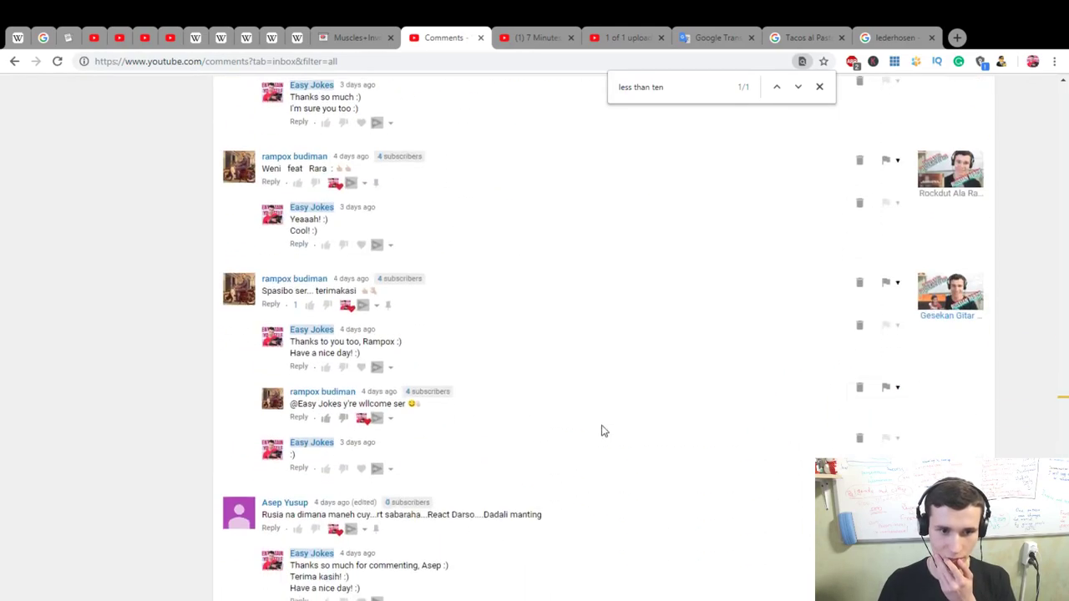
scroll(605, 431, "down", 15)
left_click(603, 428)
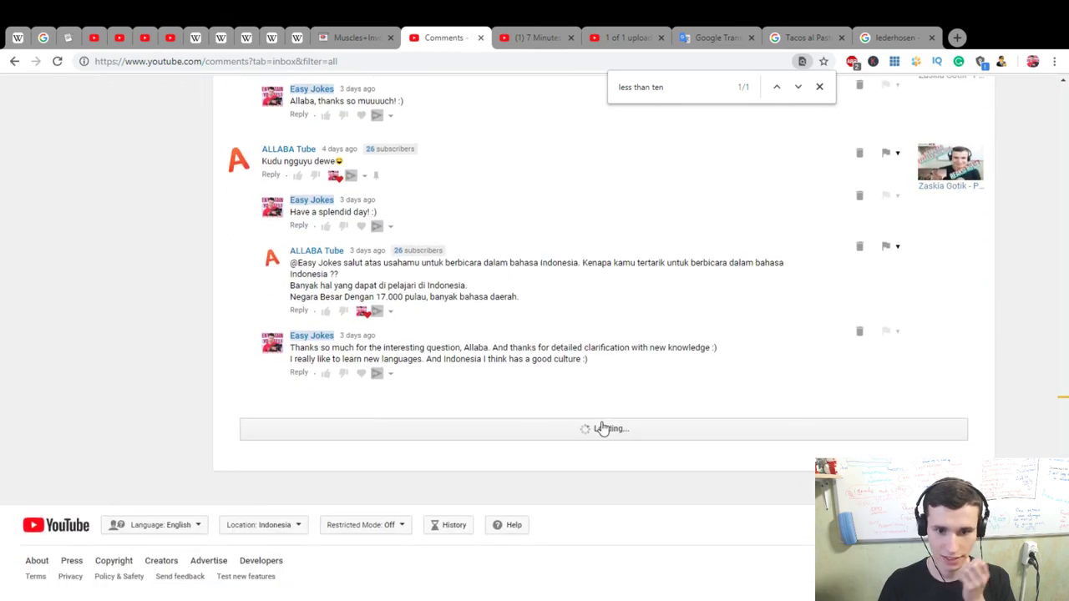
scroll(599, 417, "down", 10)
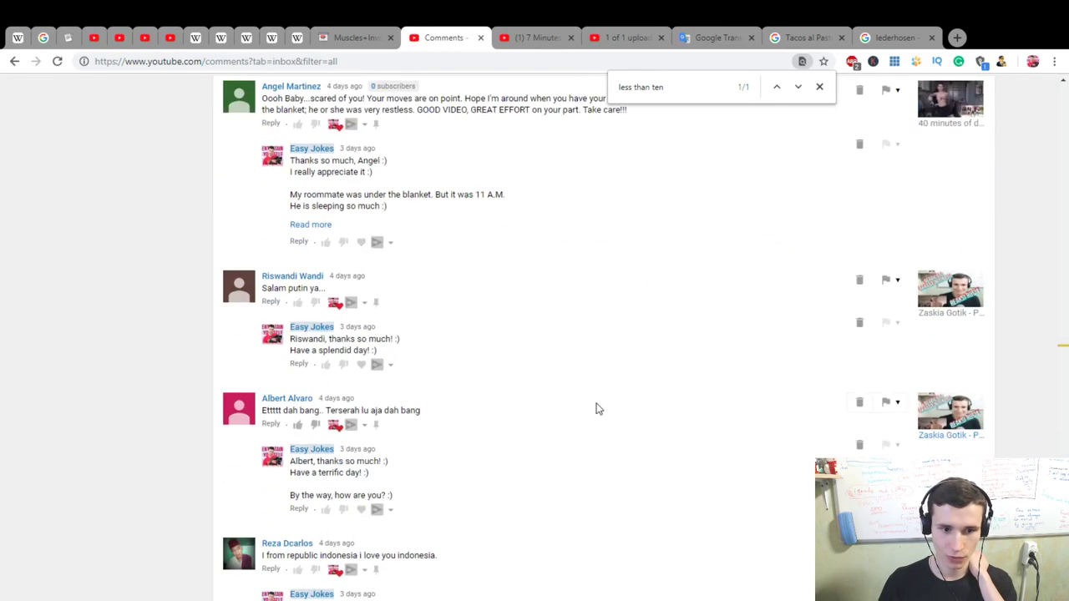
scroll(596, 409, "down", 15)
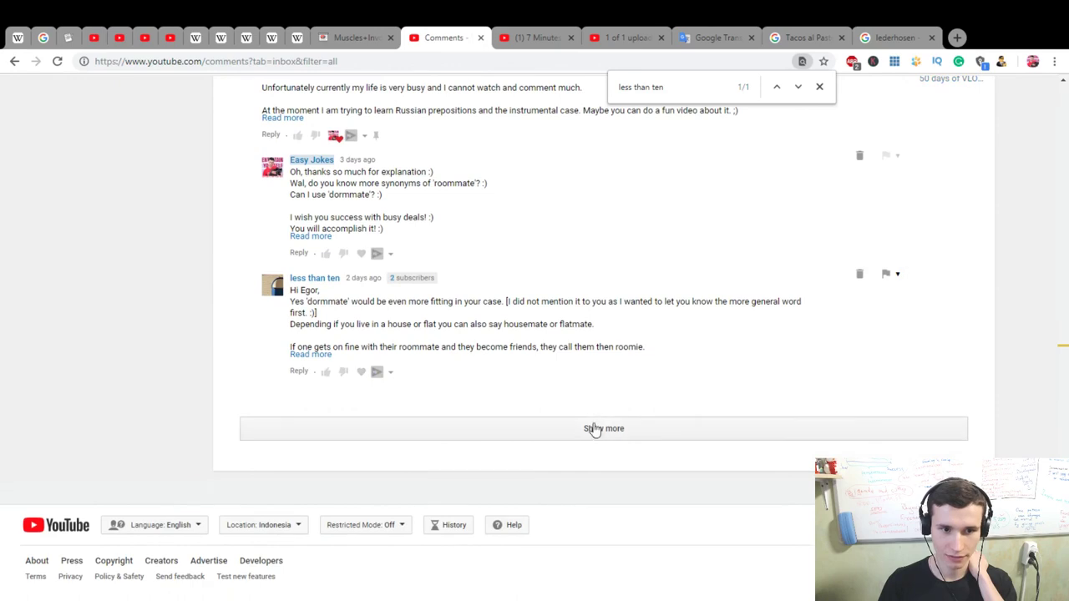
double_click(321, 347)
left_click(317, 355)
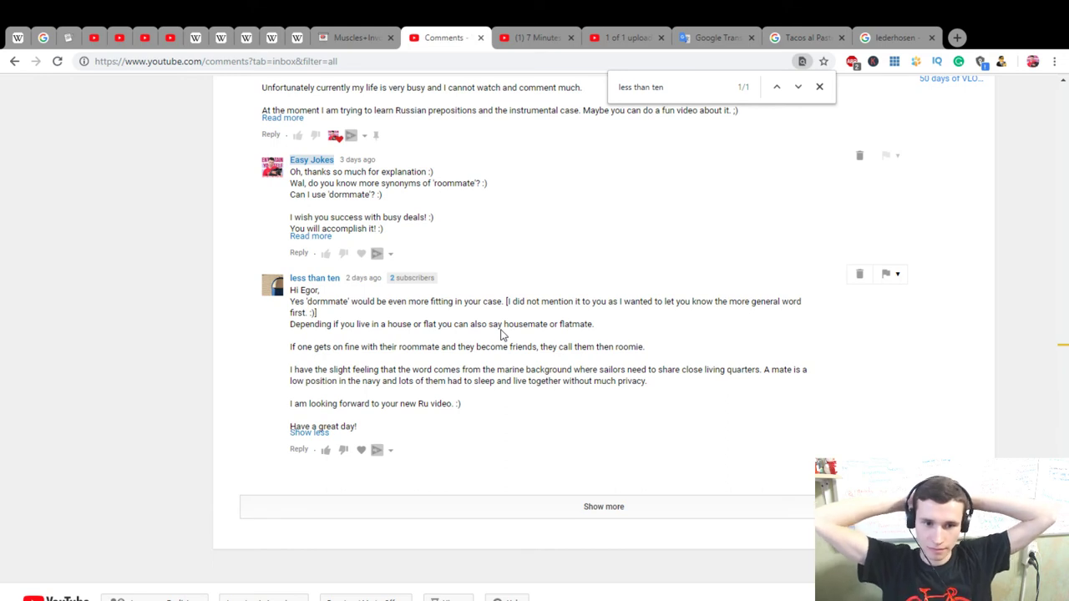
Step: Start the dormmate reply thanking for the 'mate' clarification, adding 'Roomie! Yeaaah! :)' and the roommate line
left_click(300, 451)
type("Oh, t")
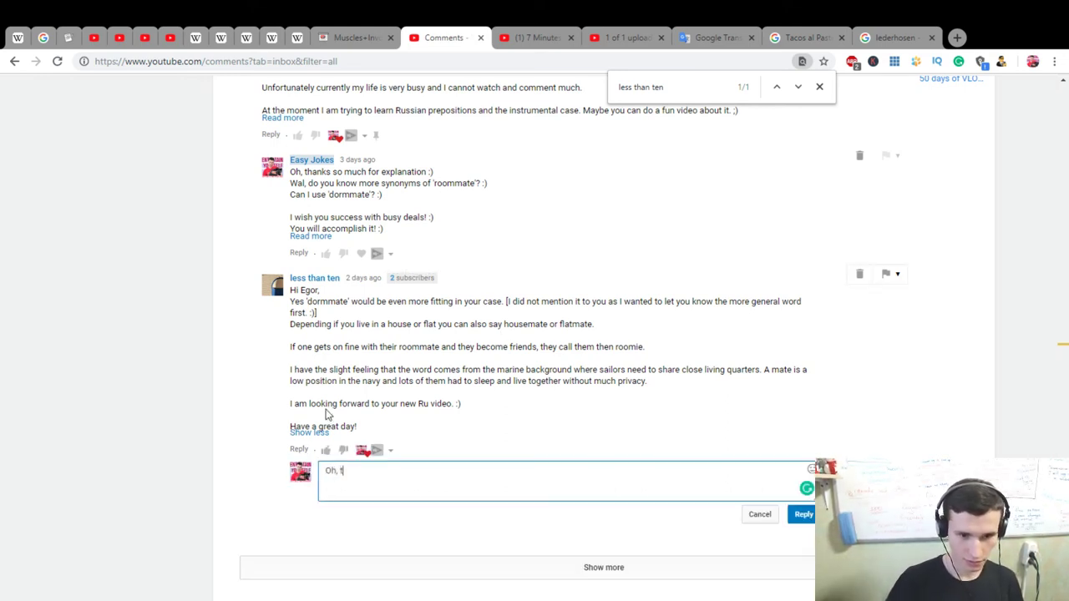
type("hanks so much fo")
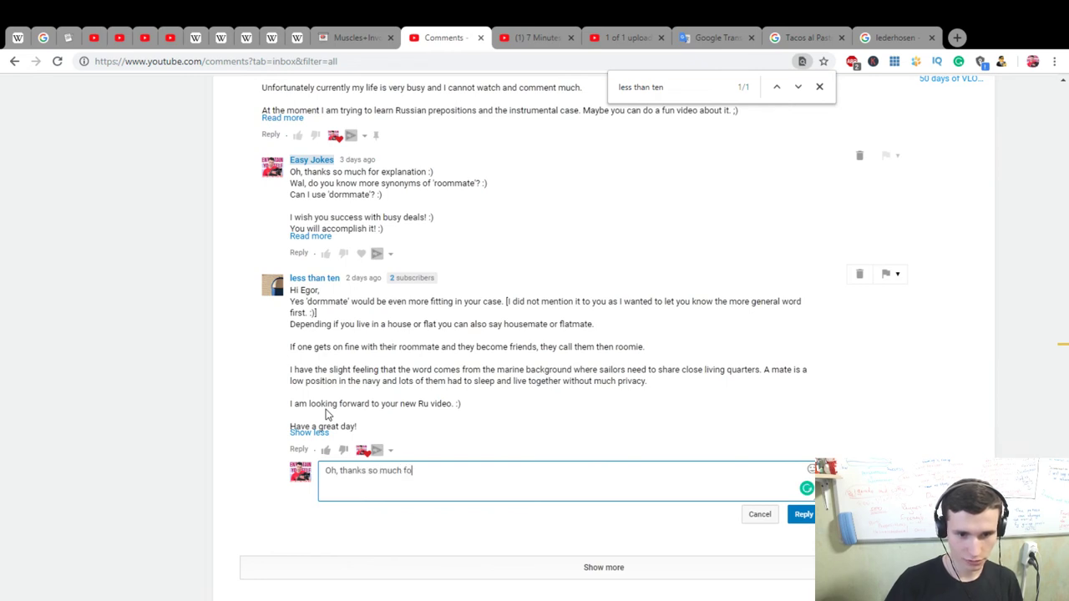
type("r clarificatio")
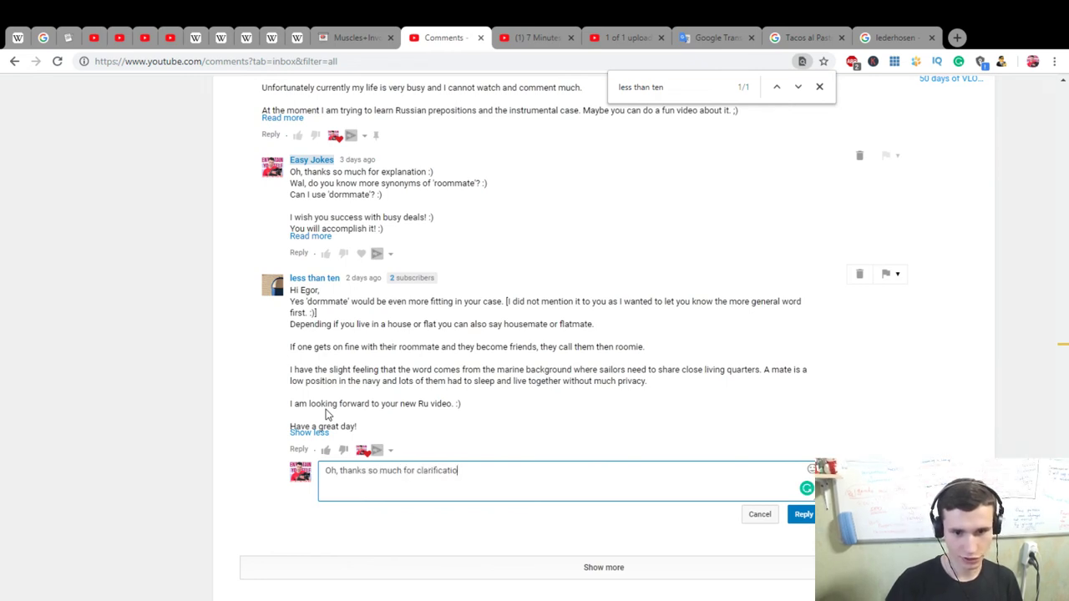
type("n about")
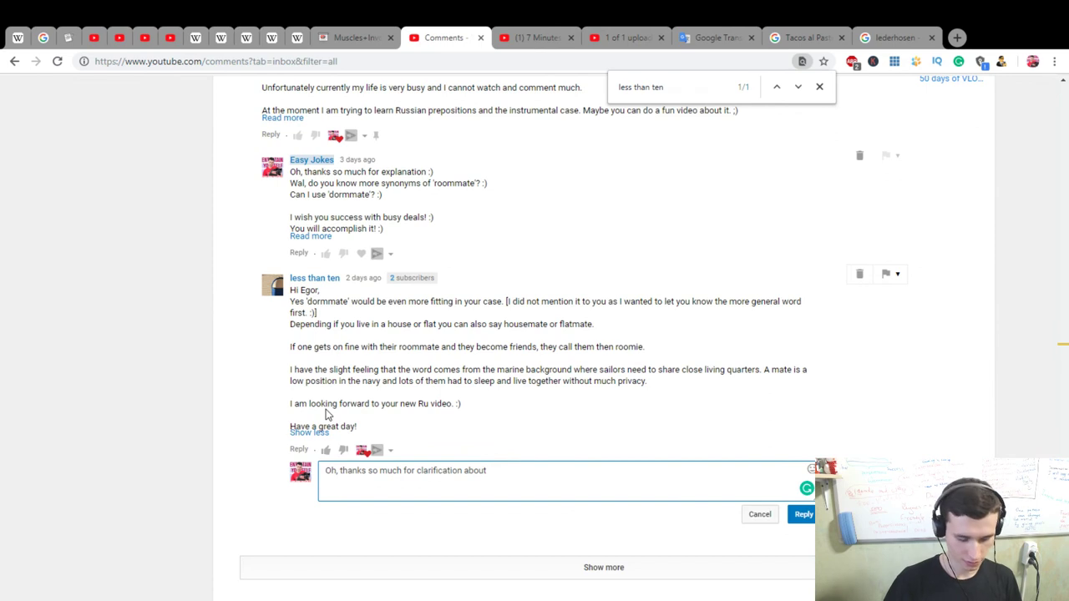
type(" 'mate' u")
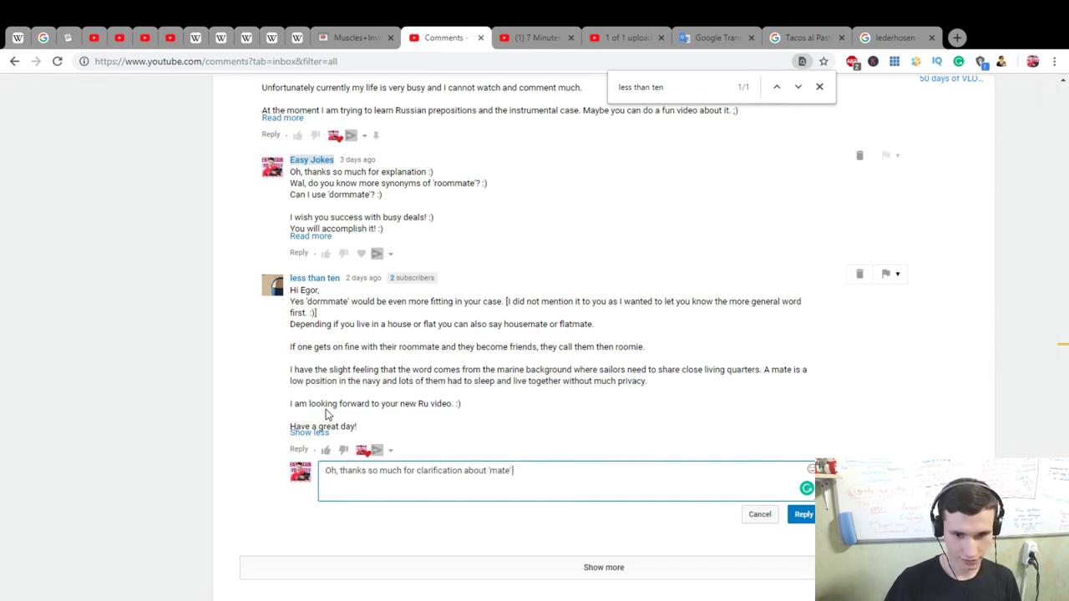
type("sing :)")
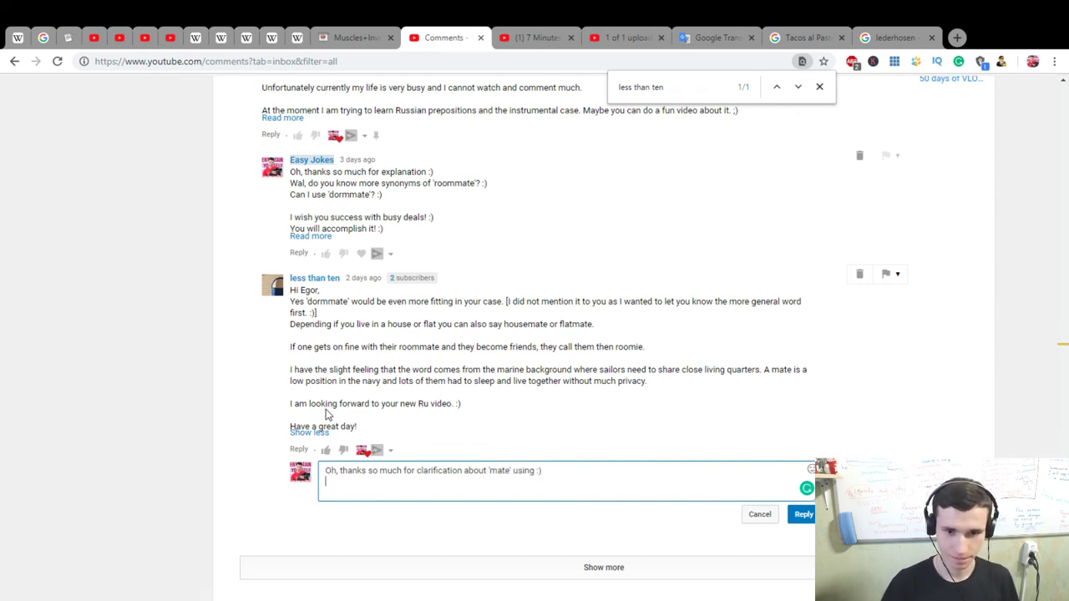
key("Return")
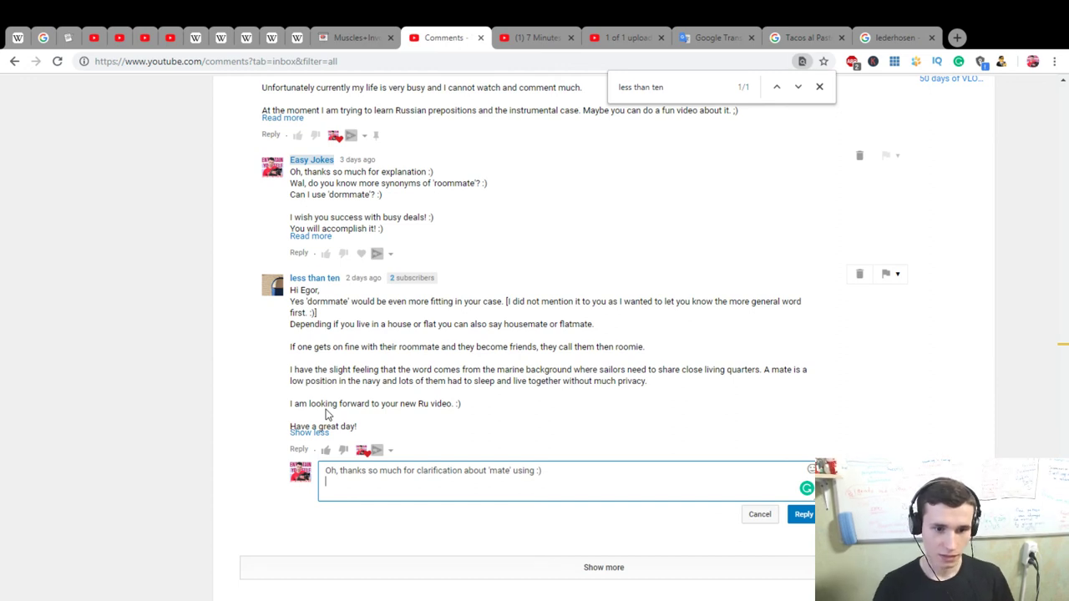
type("Hi! :)")
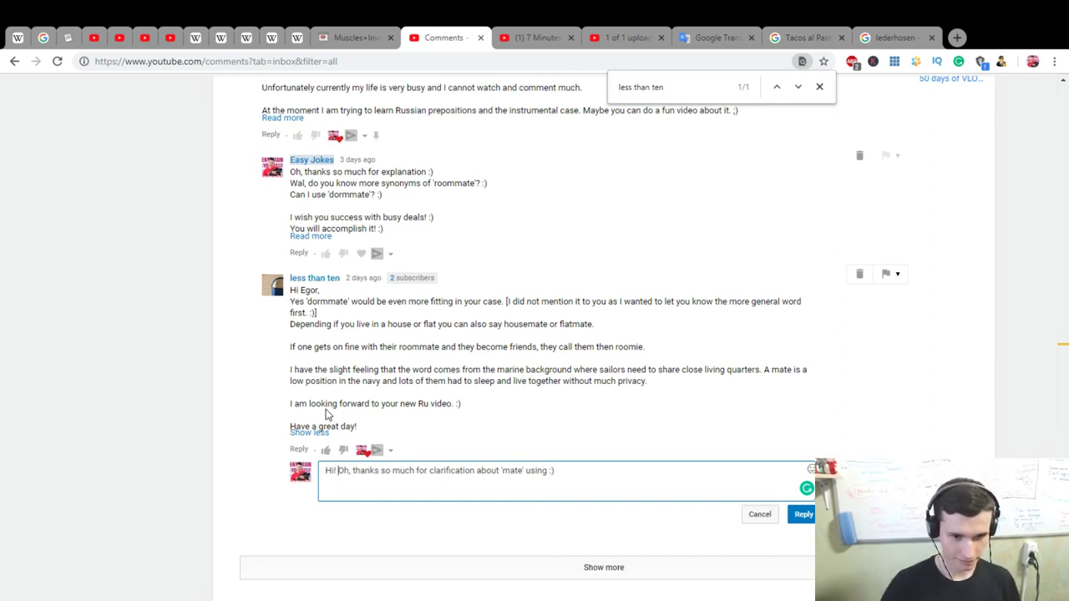
key("Return")
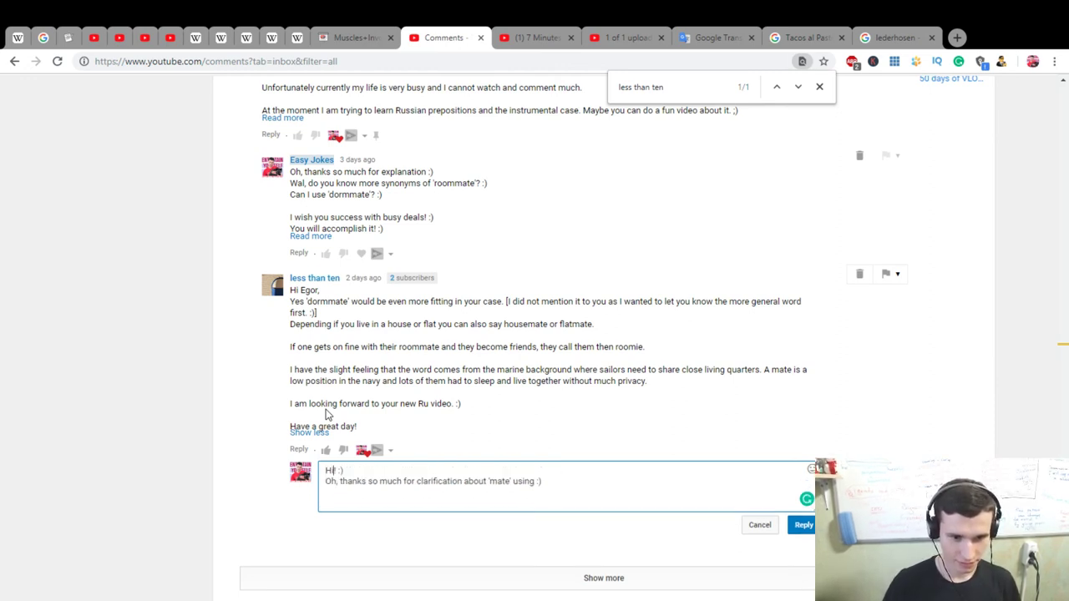
type(", Wal")
key("Down")
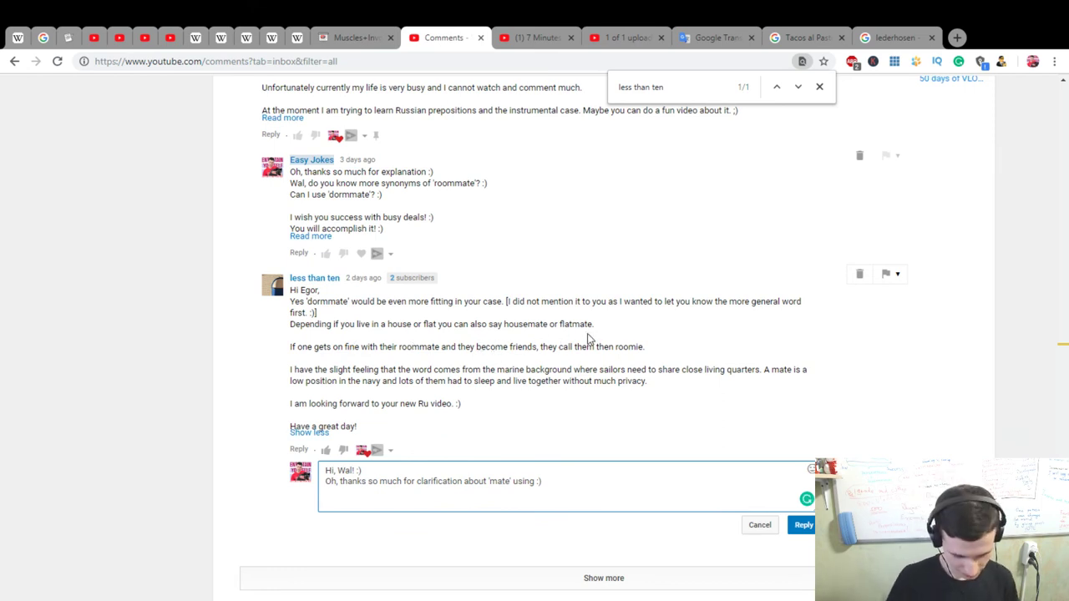
type("Roomie! Yeaaah! :)")
key("Return")
type("We ")
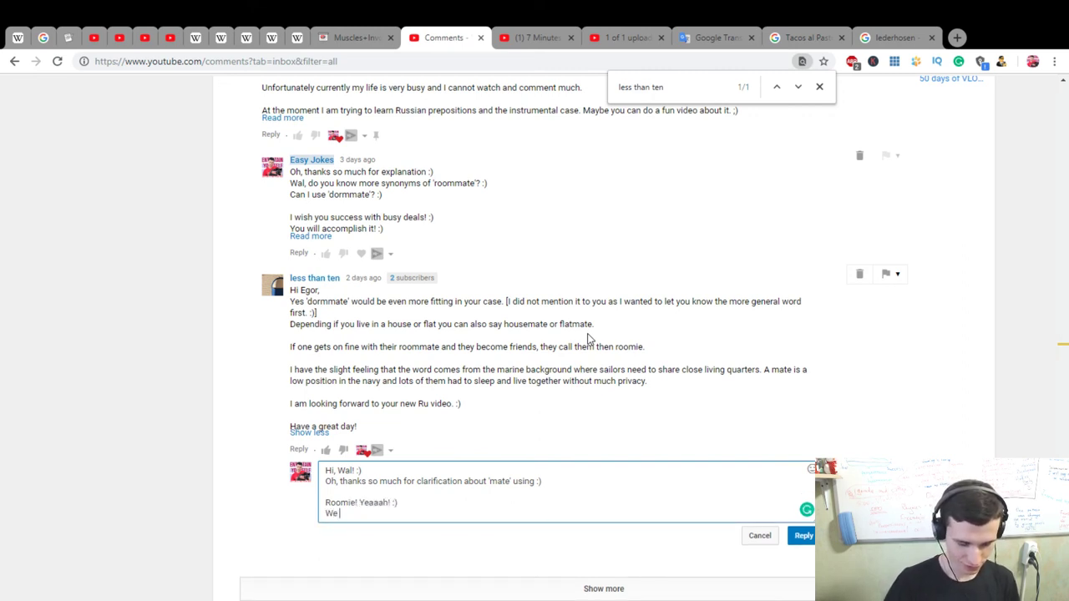
type("are not roomies with my ")
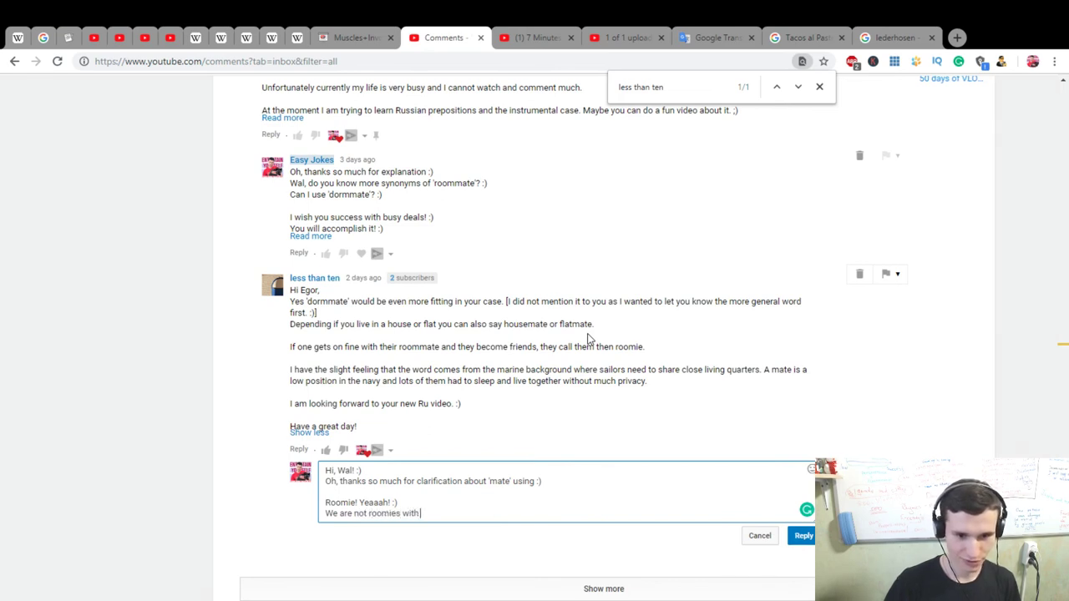
type("roommate :)")
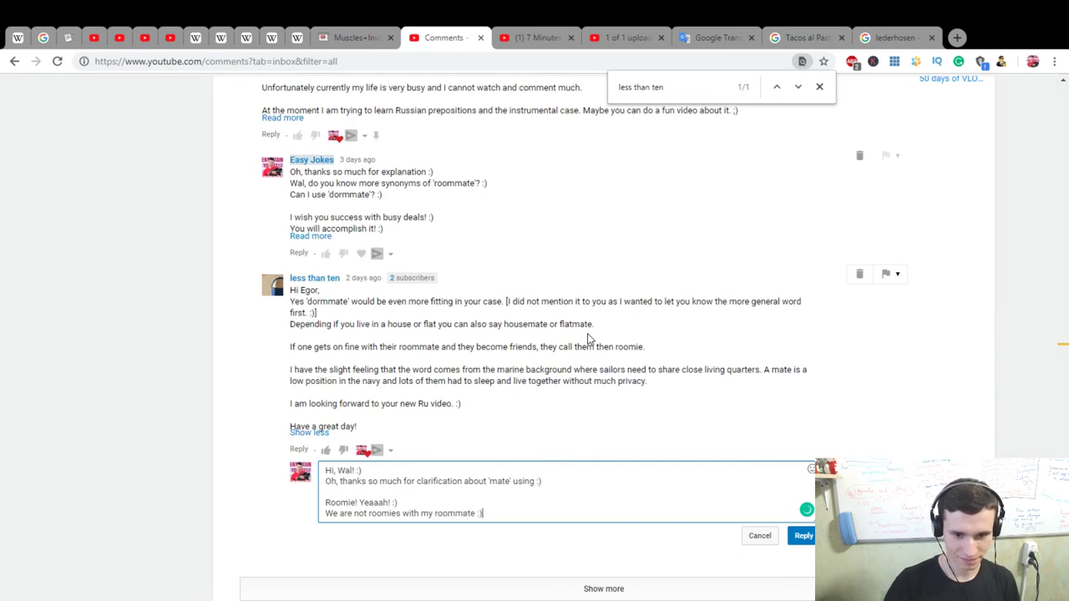
key("Return")
Step: Add lines thanking for the facts about marines, ending 'Enjoy your marvelous day! :)'
type("Only ")
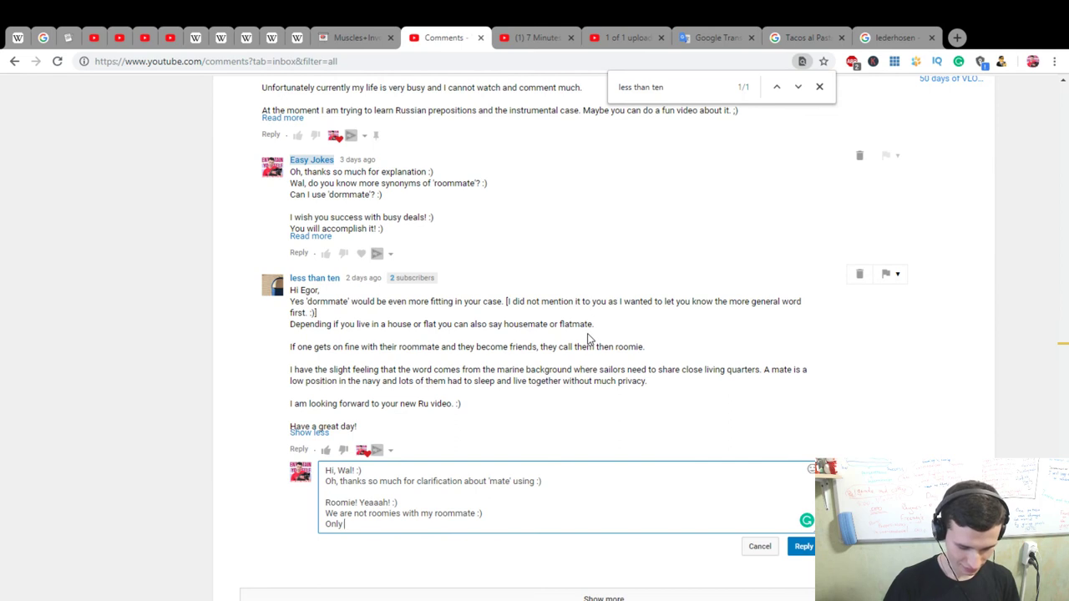
type("near-livers")
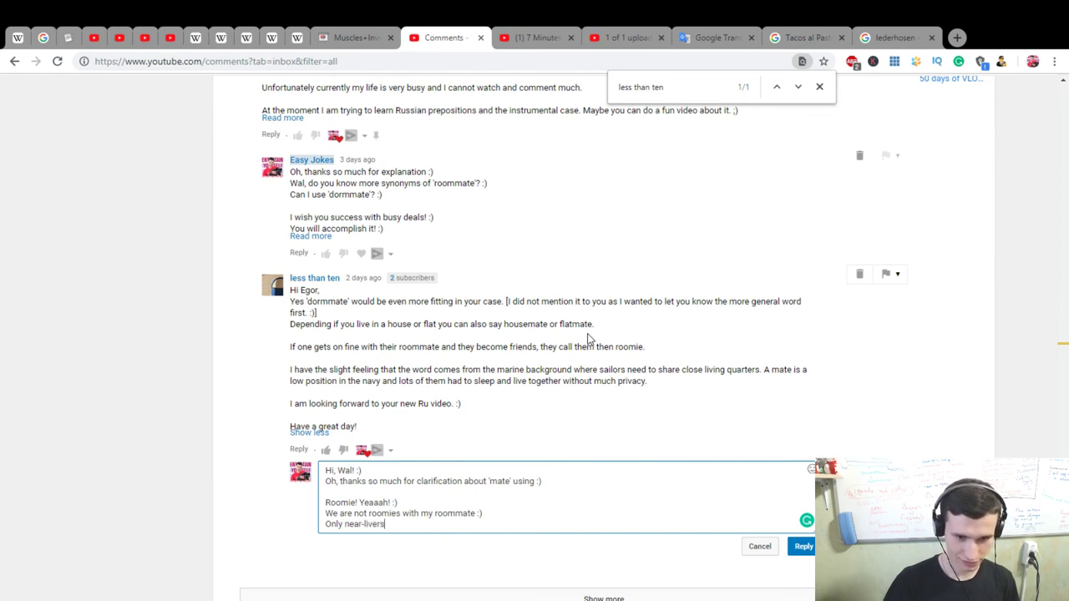
type(" :)")
key("Return")
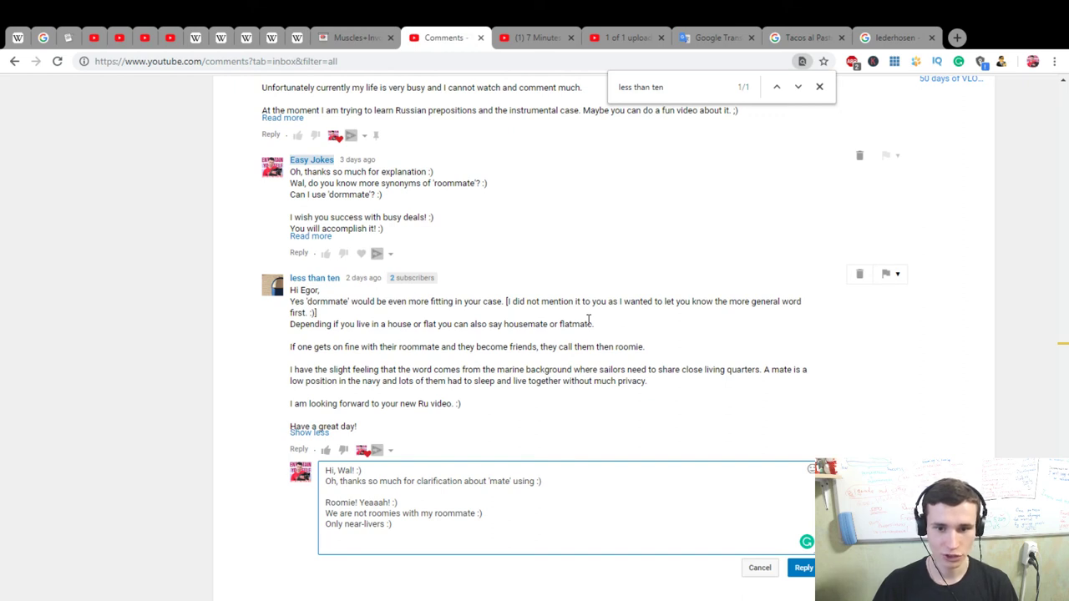
type("Thanks so")
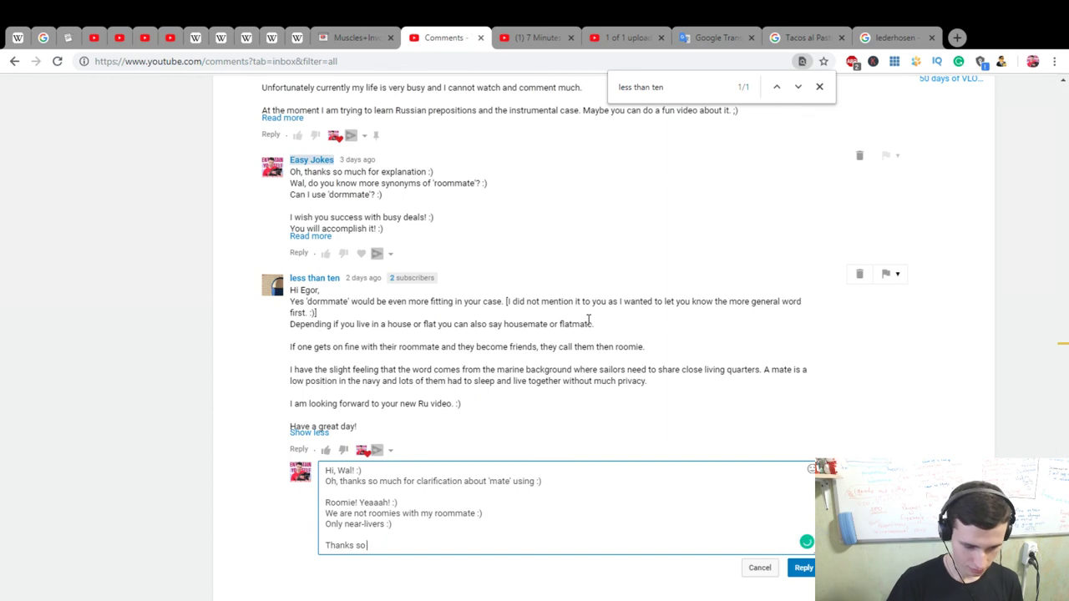
type("mm much for int")
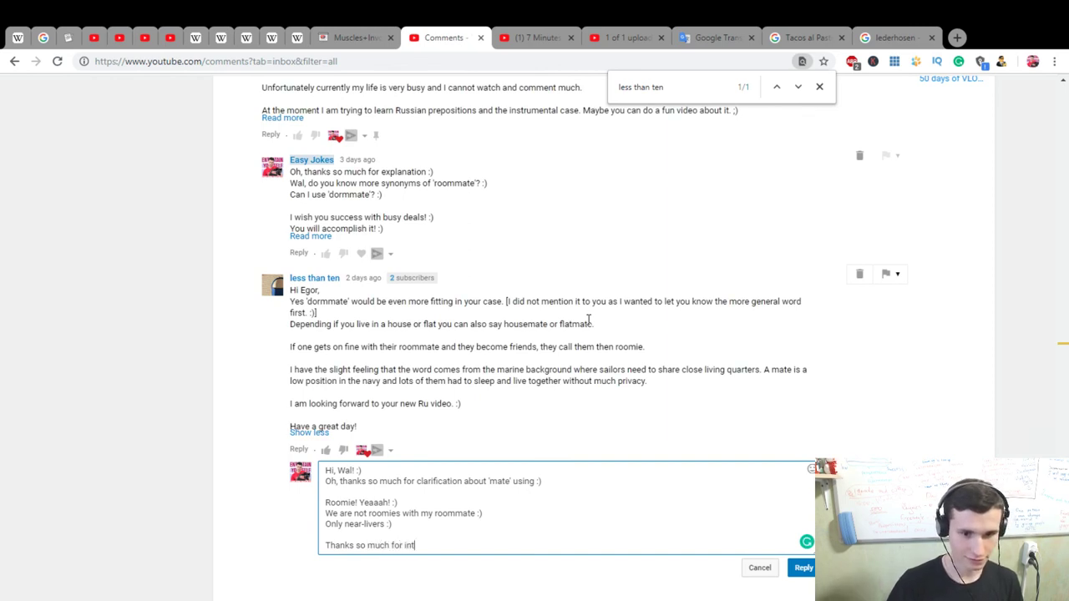
type("e")
key("BackSpace")
key("BackSpace")
type("ting facts a")
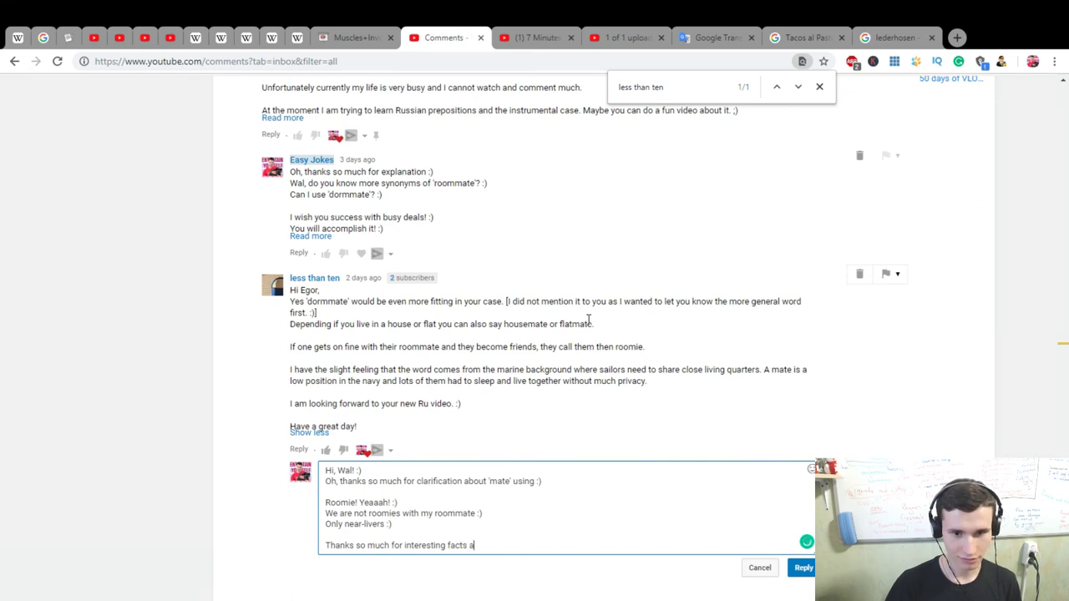
type("bout mari")
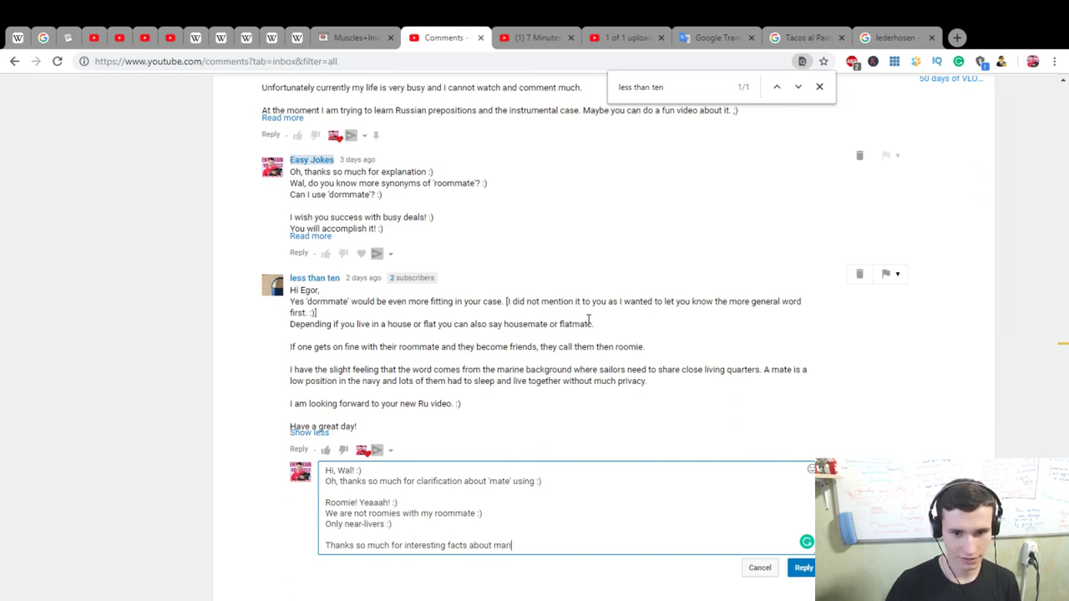
type("nes :)")
key("Return")
key("Return")
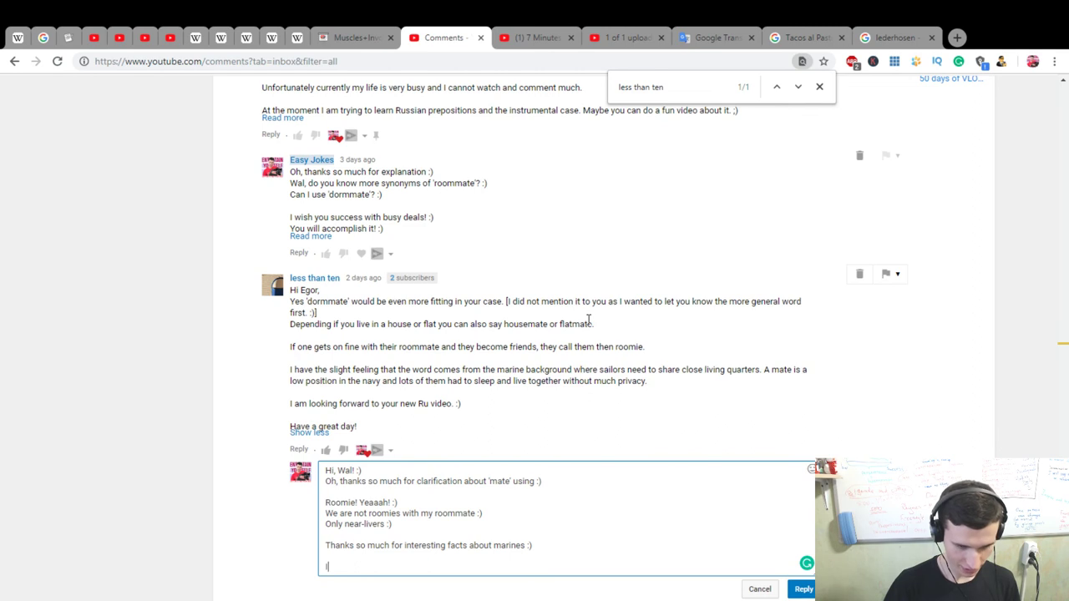
type(" will do it")
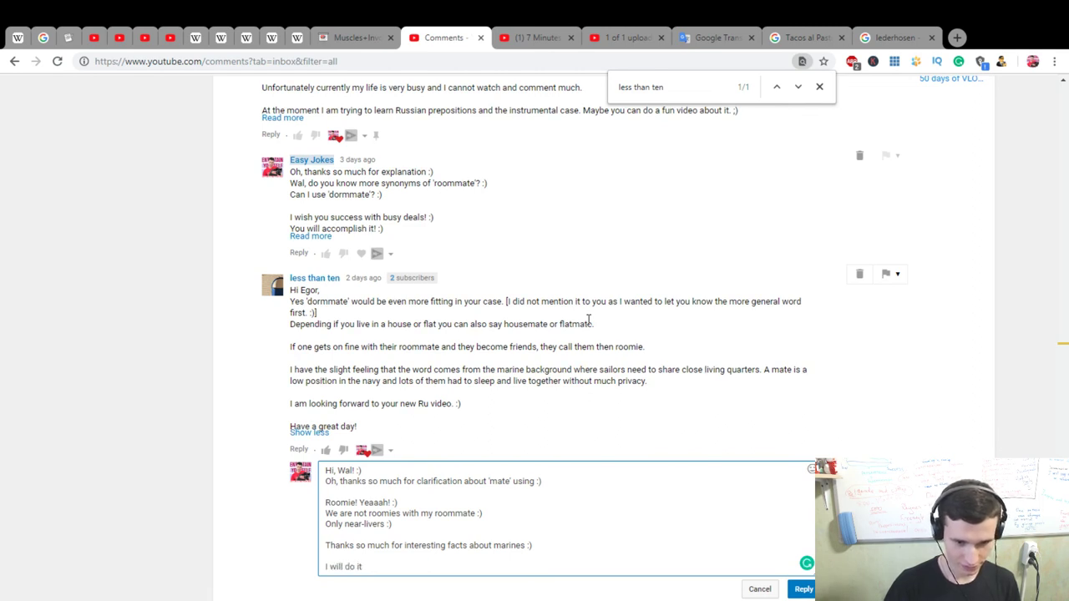
type("! :)")
key("Return")
type("Thanks")
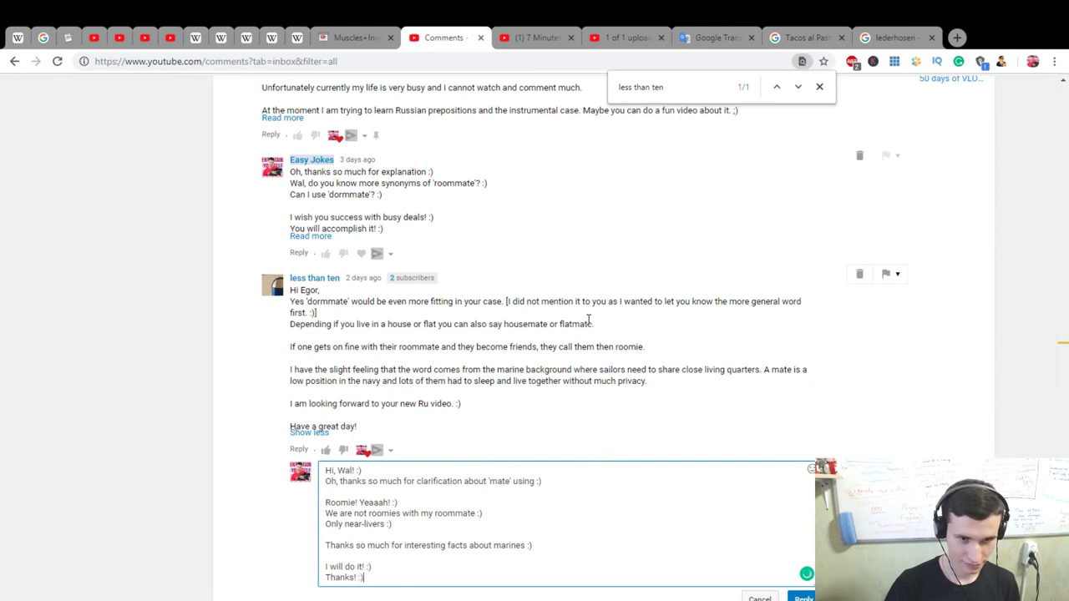
key("Return")
key("Return")
type("Enjoy ")
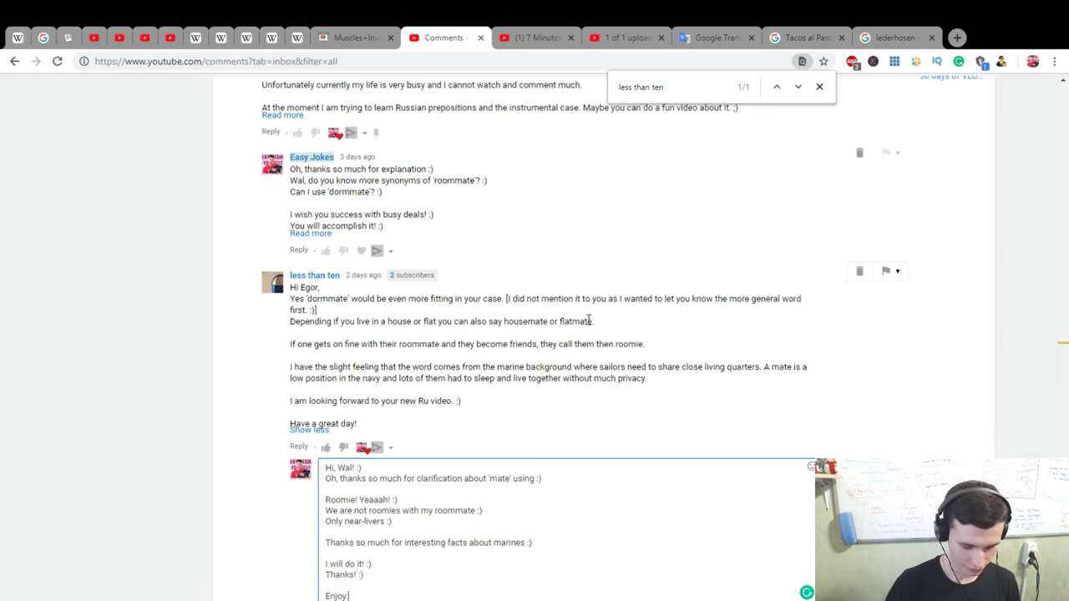
type("your marvelo")
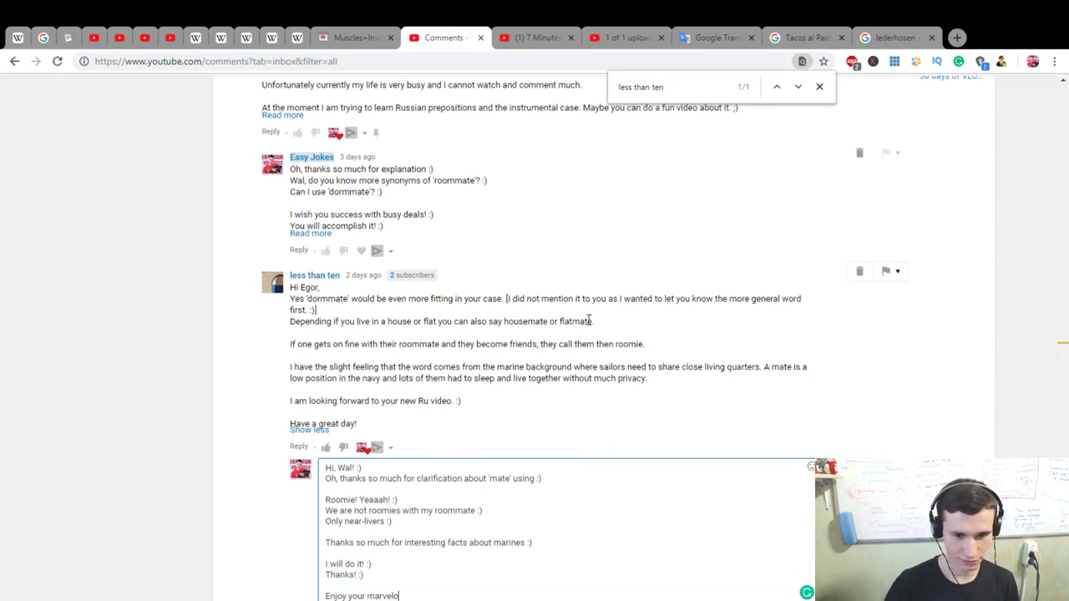
type("us day! :)")
Step: Post the marines reply and scroll to the 'what do you like about indonesia' comment
scroll(622, 502, "down", 1)
left_click(801, 485)
scroll(692, 474, "down", 5)
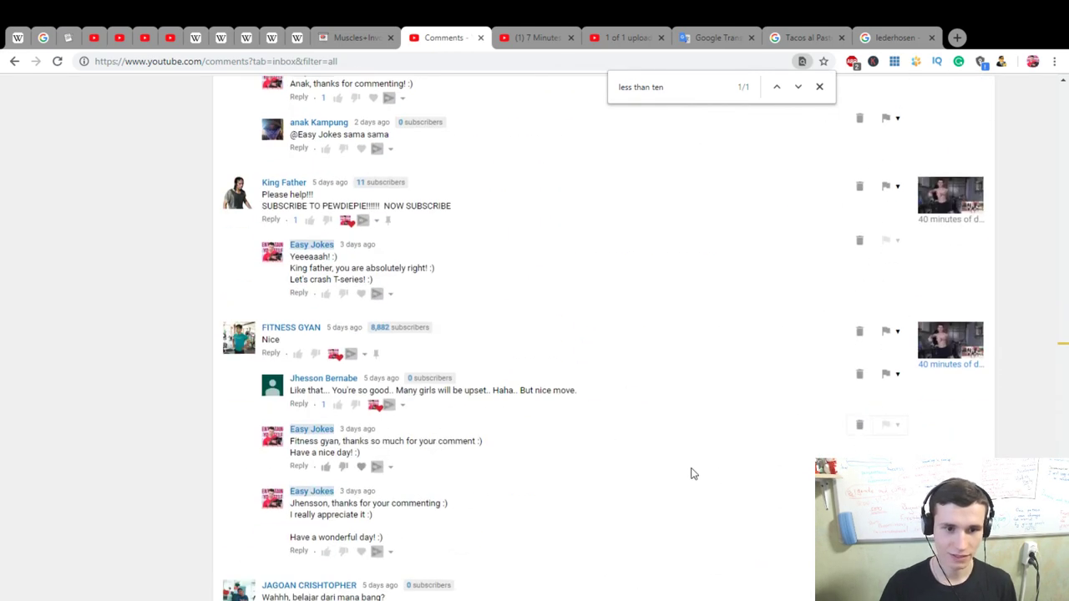
scroll(692, 474, "up", 6)
scroll(685, 471, "down", 2)
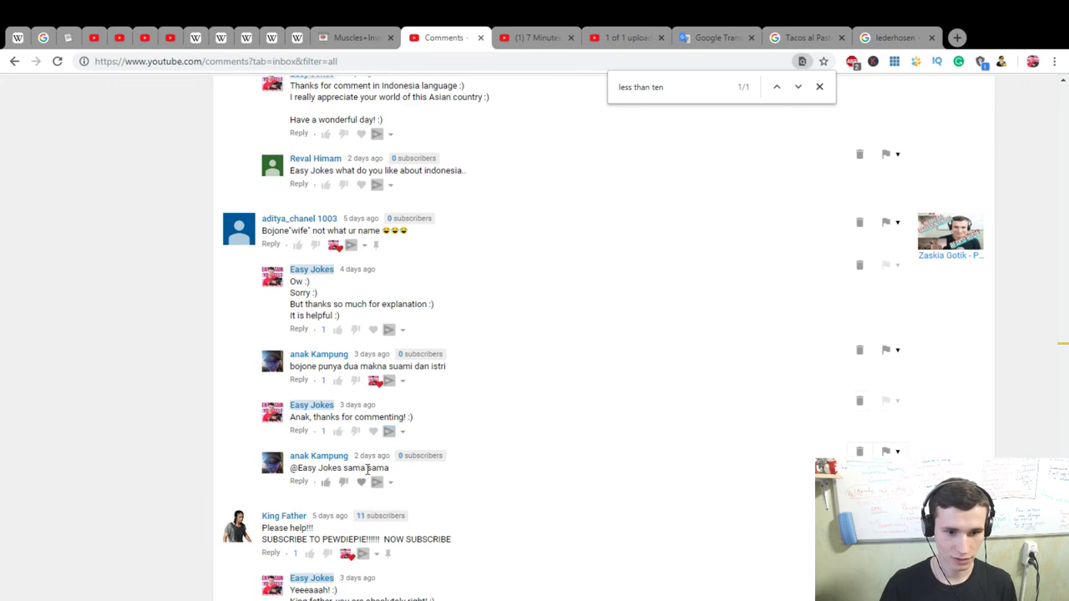
scroll(556, 465, "up", 3)
scroll(486, 480, "down", 1)
scroll(480, 473, "up", 1)
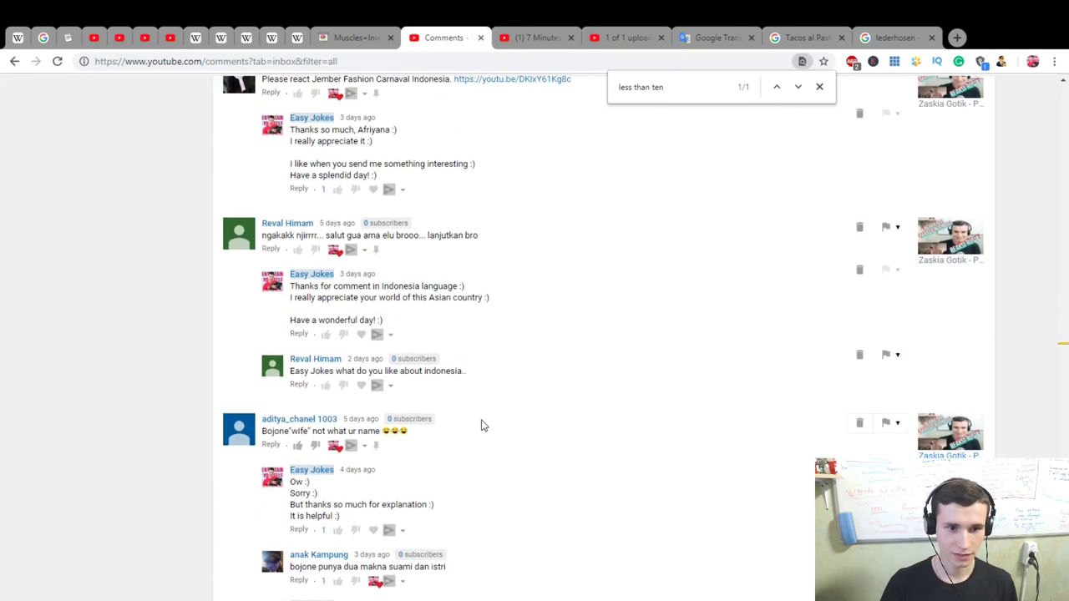
Step: Reply to the Indonesia question with thanks for responding and 'I like culture of Indonesia :)'
left_click(299, 385)
type("Reval")
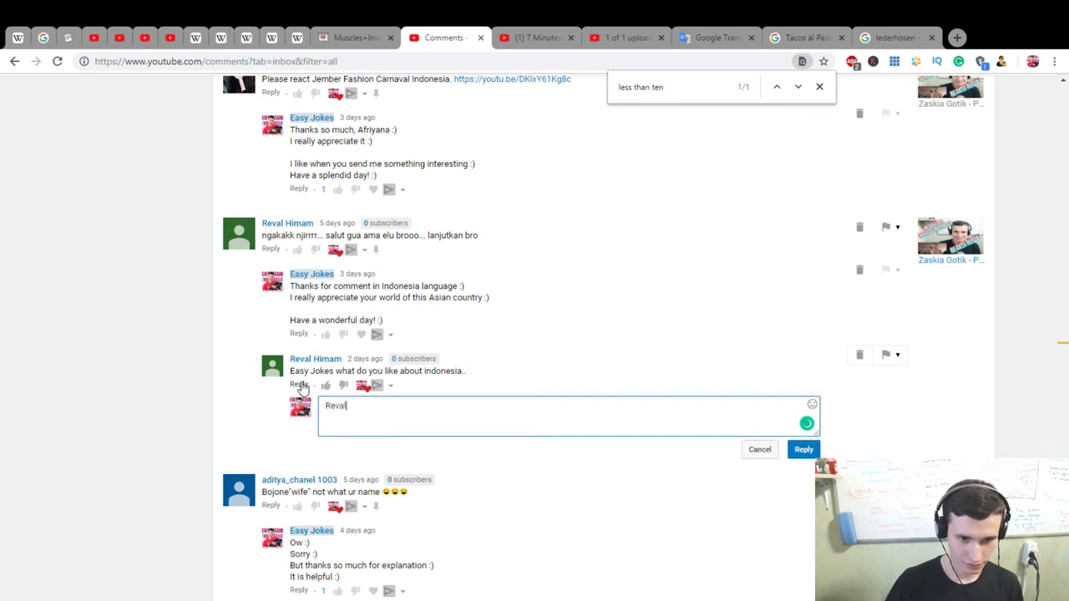
type(", thanks for r")
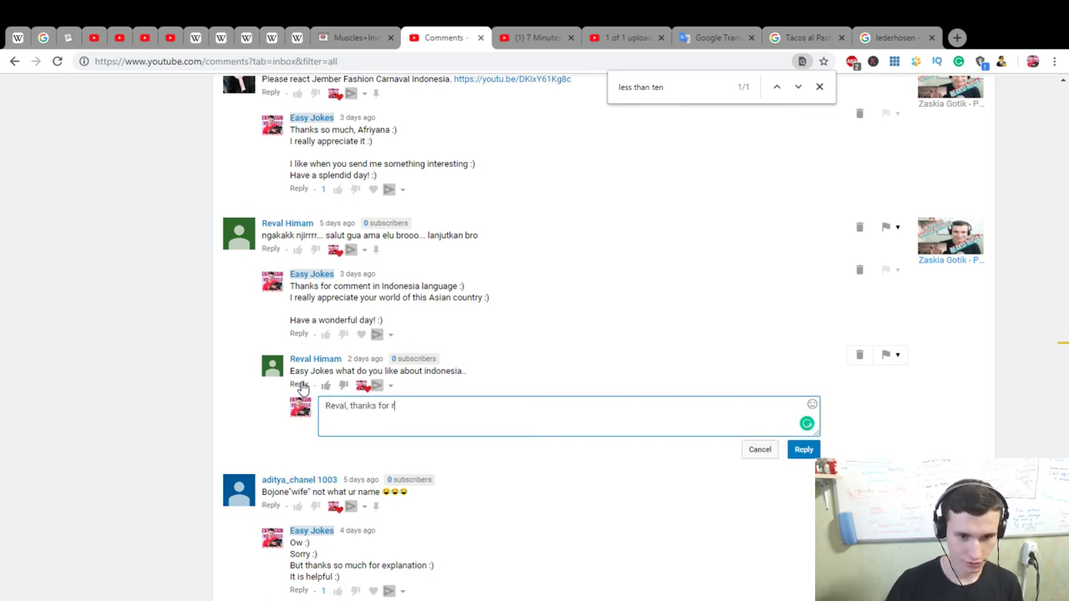
type("espond :)")
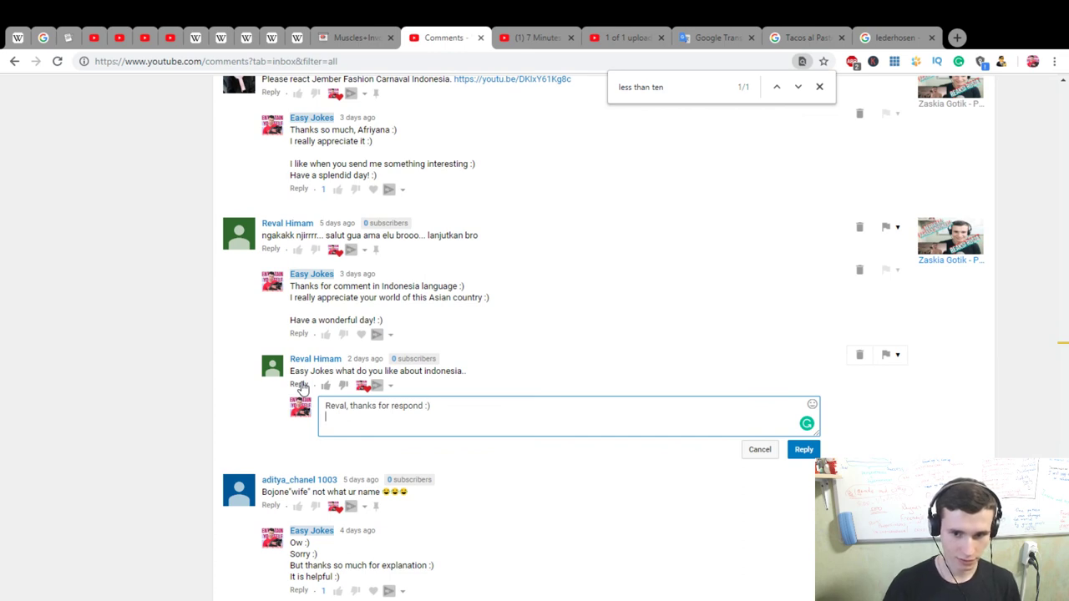
key("Return")
type("I like ")
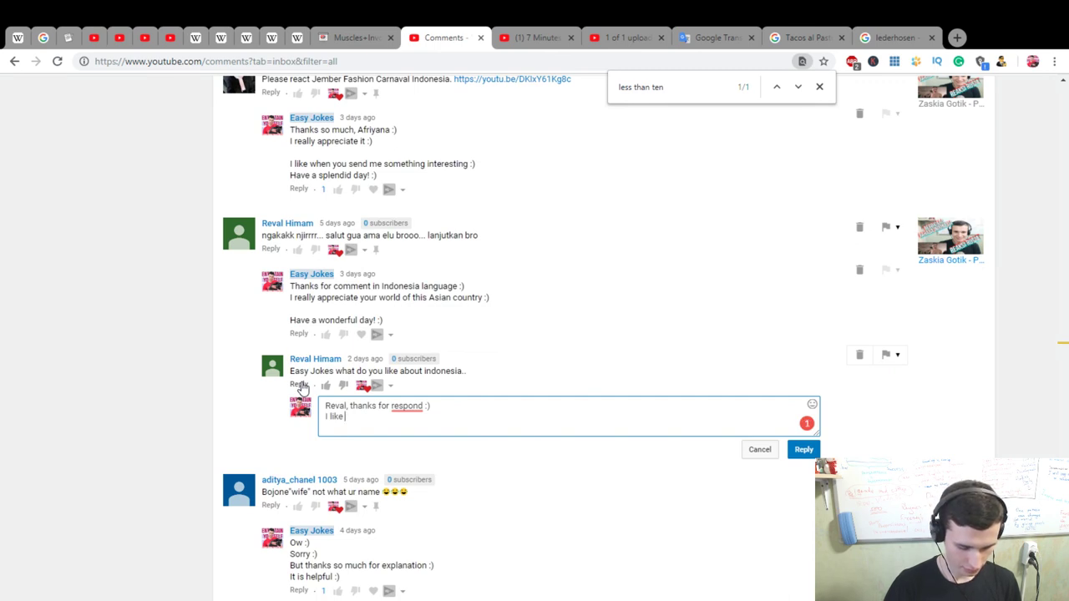
type("culture ")
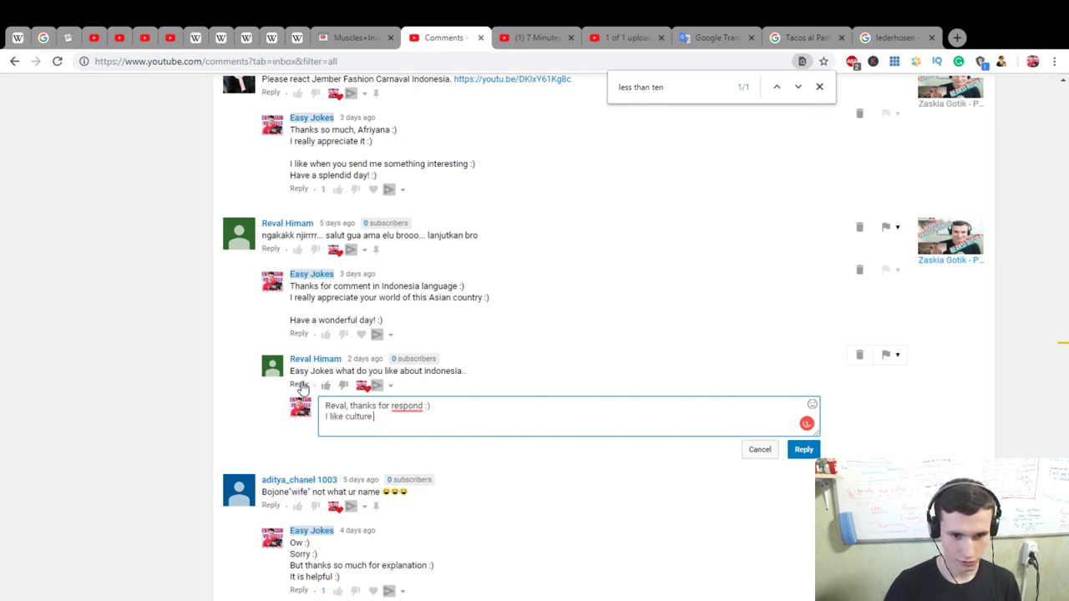
type("of Indone")
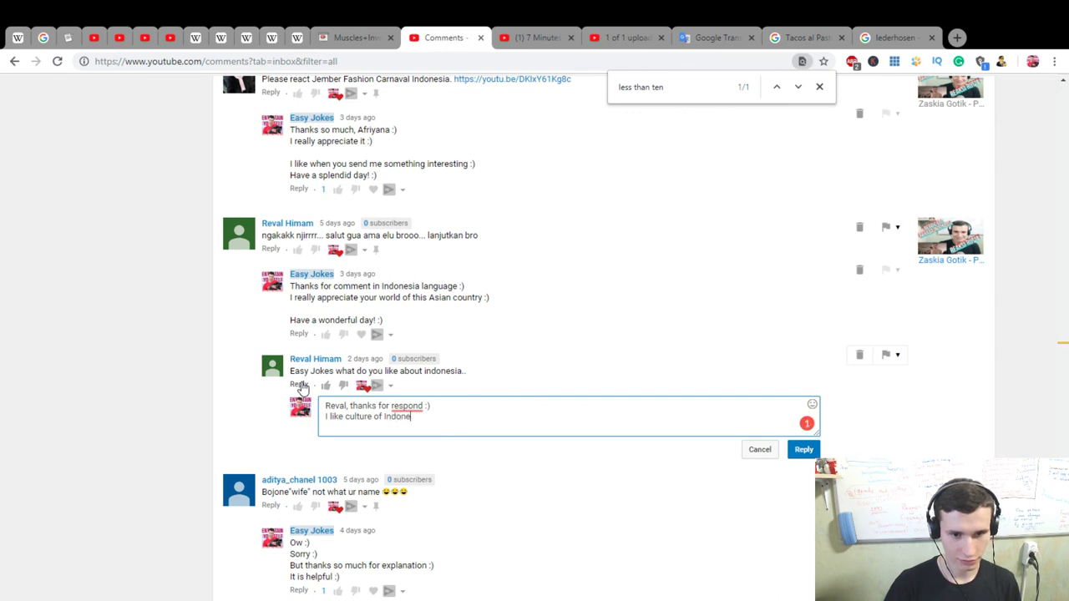
type("sia :)")
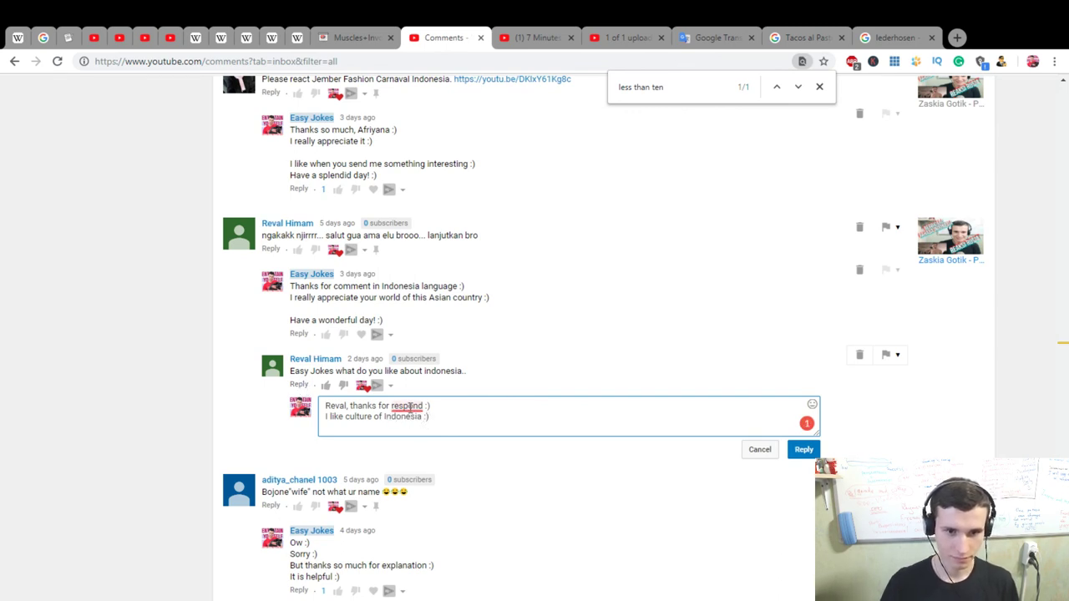
mouse_move(408, 405)
left_click(426, 342)
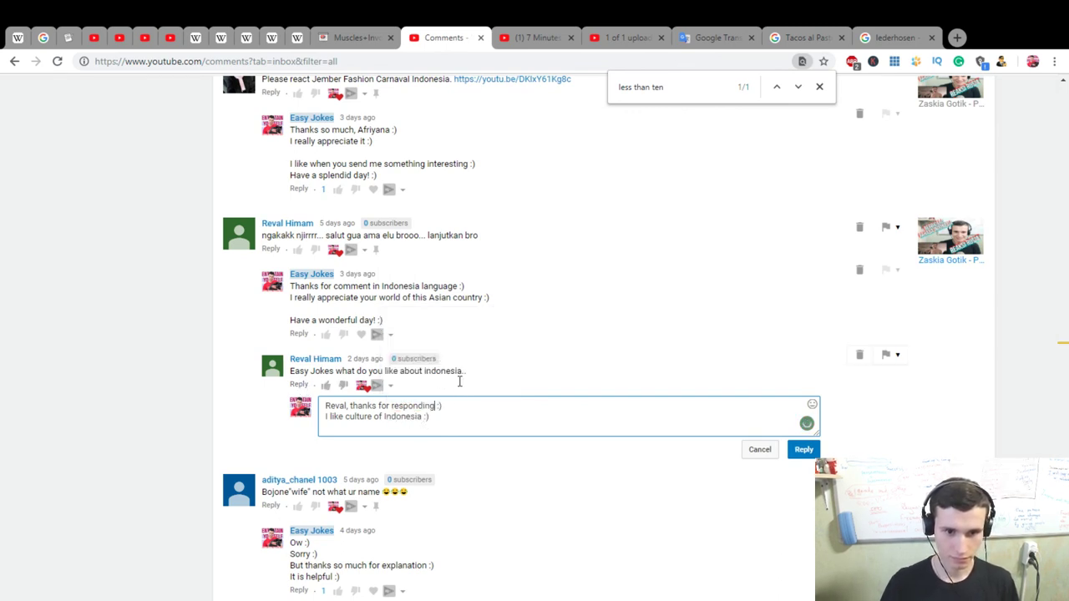
left_click(801, 449)
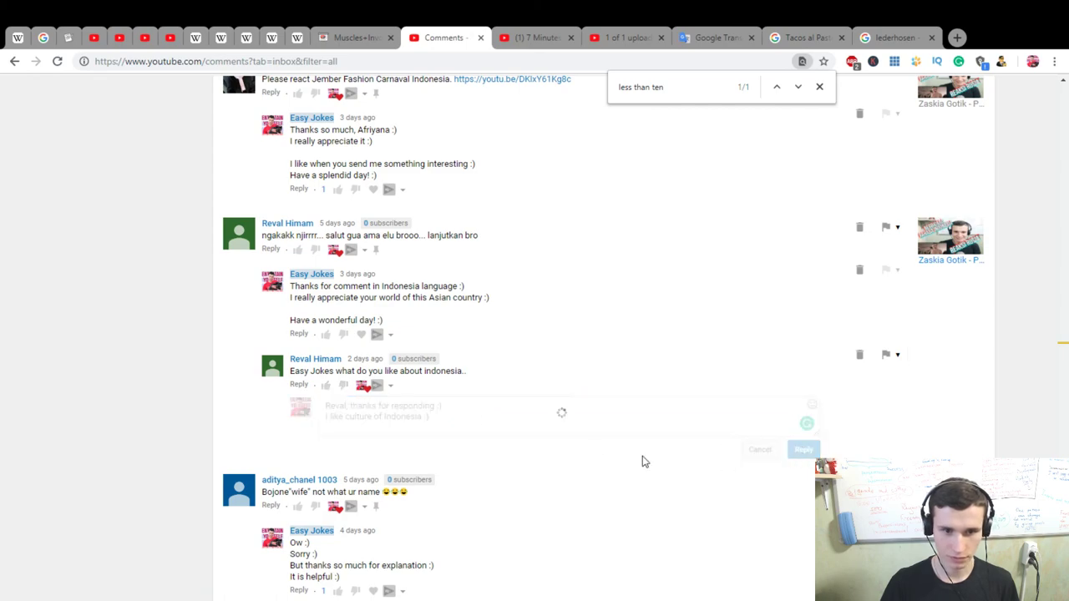
Step: Scroll up the inbox to the Frank Sinatra comment calling it 'more of a Jazz sound'
scroll(593, 449, "up", 15)
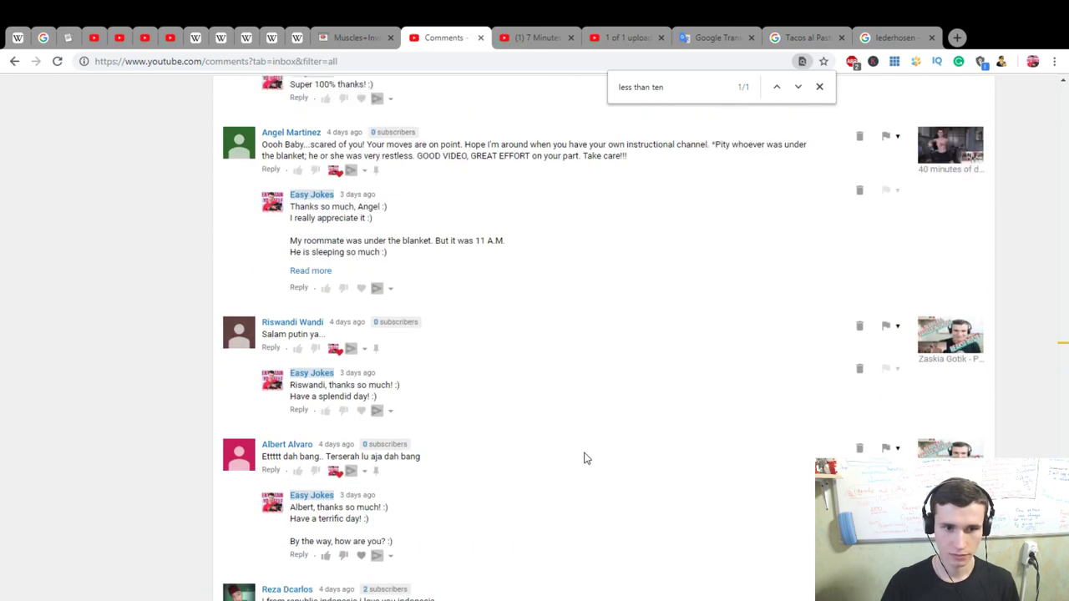
scroll(585, 457, "up", 15)
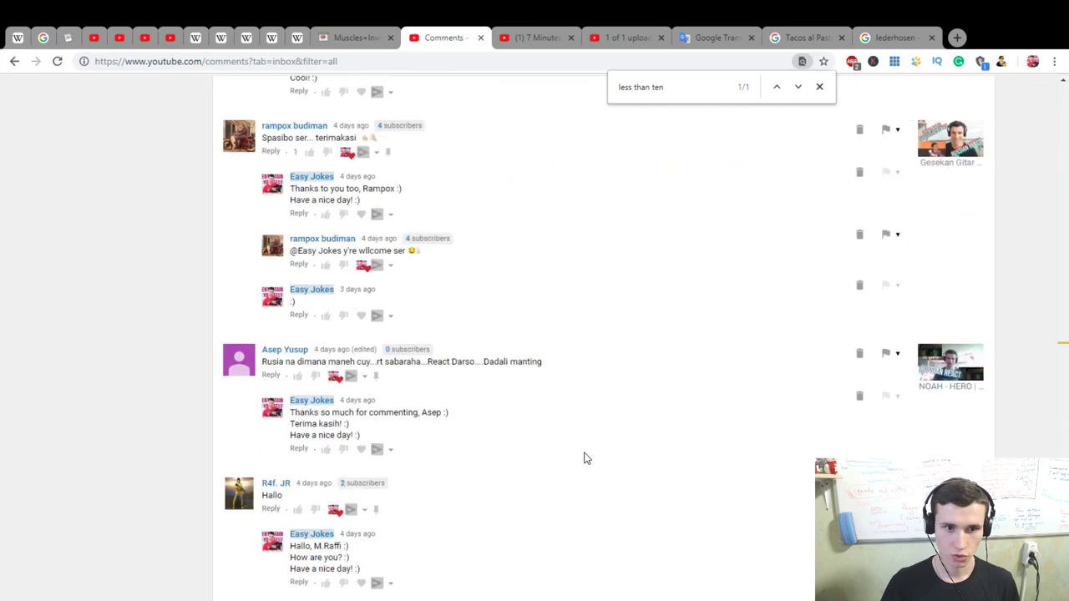
scroll(585, 458, "up", 15)
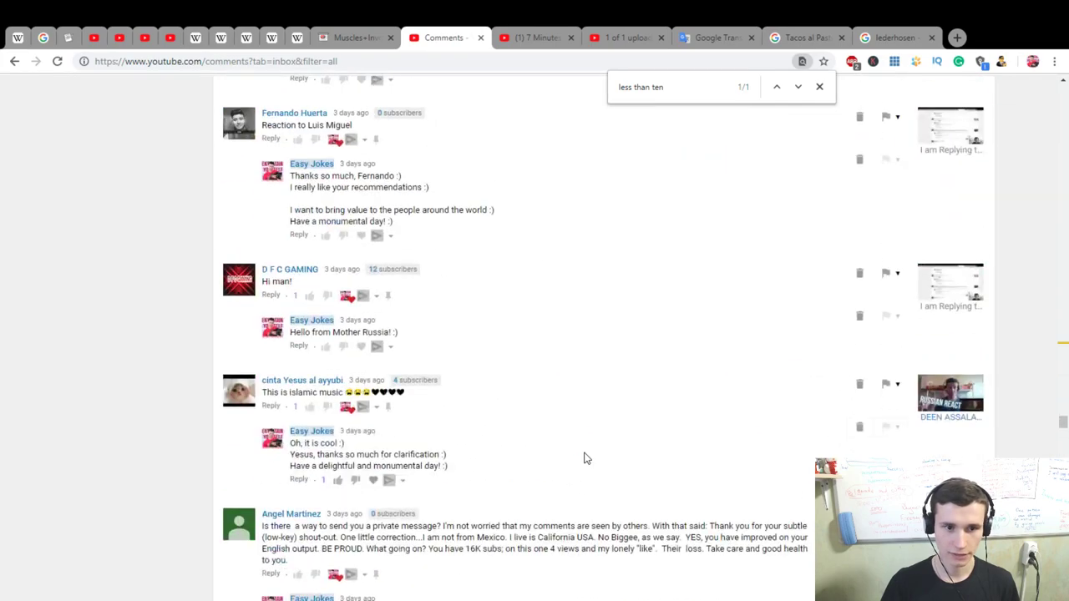
scroll(585, 457, "up", 15)
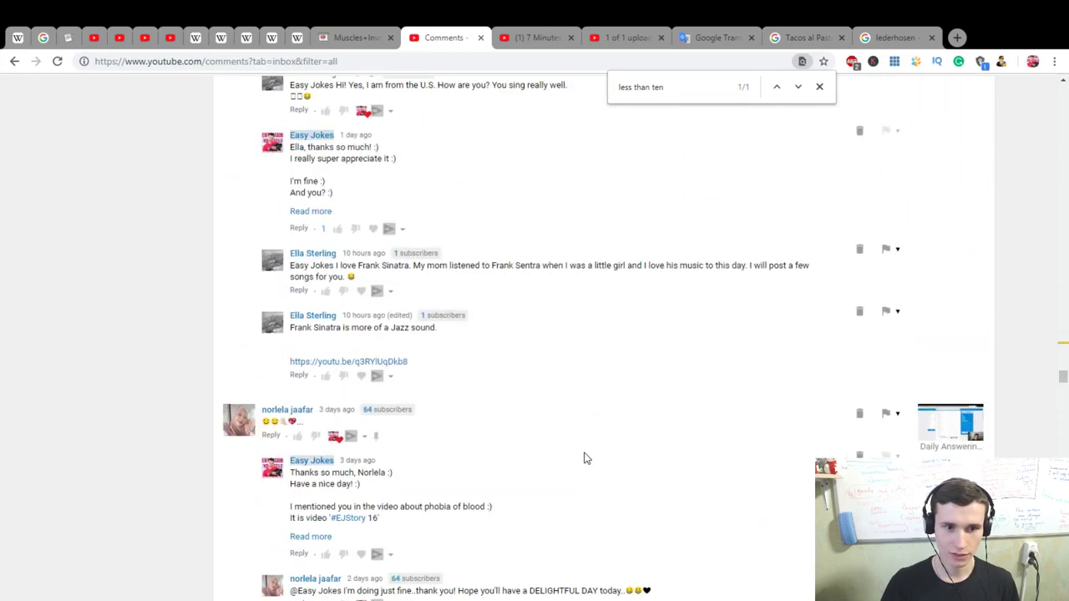
scroll(584, 457, "up", 5)
scroll(585, 458, "down", 3)
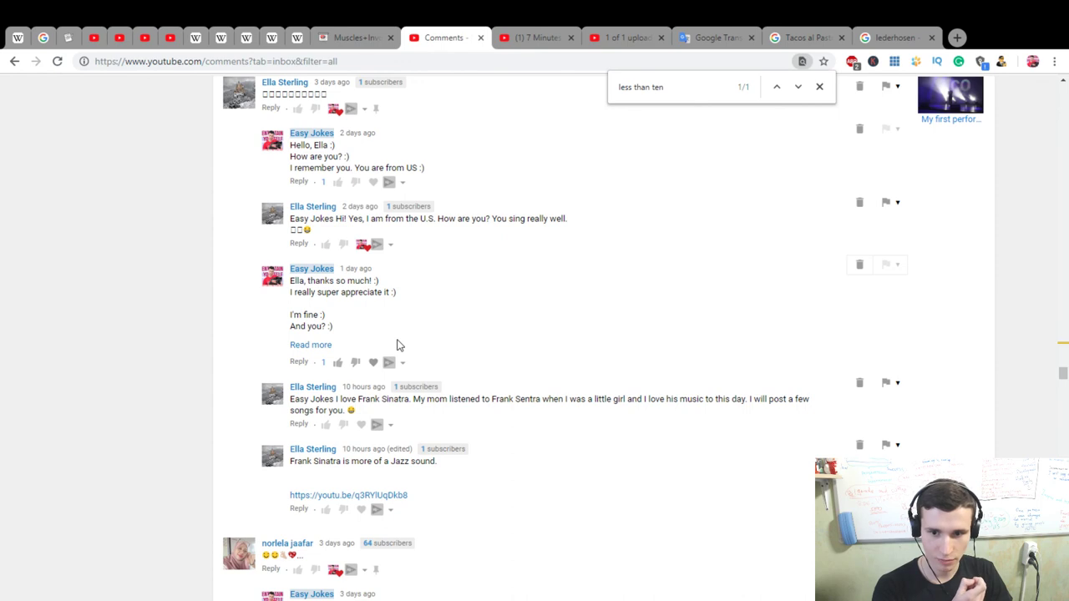
Step: Open the linked Frank Sinatra Greatest Hits video in a new tab and pause it
middle_click(375, 499)
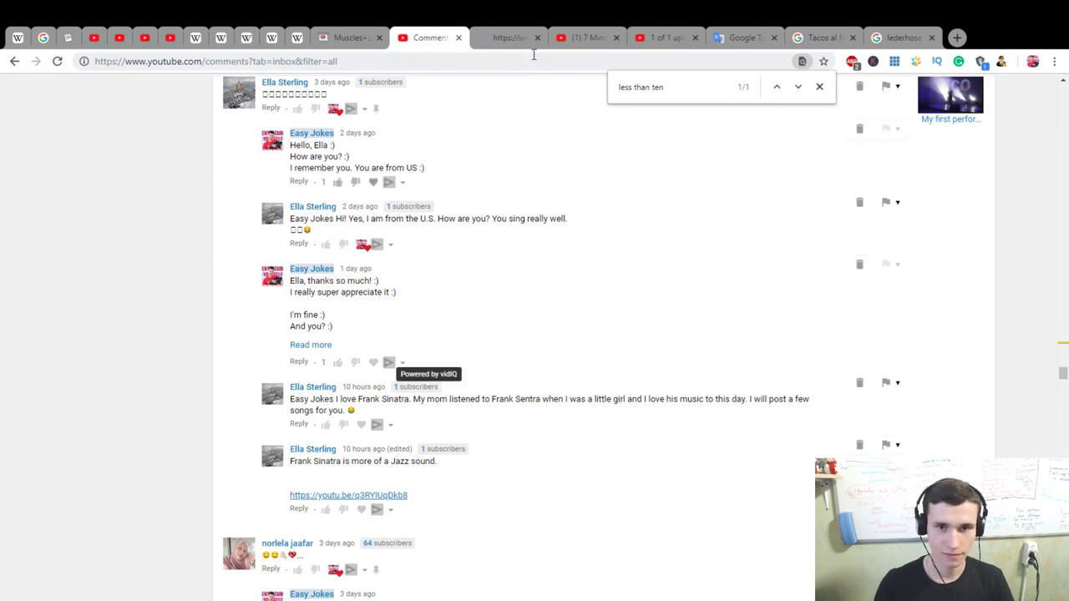
left_click(503, 39)
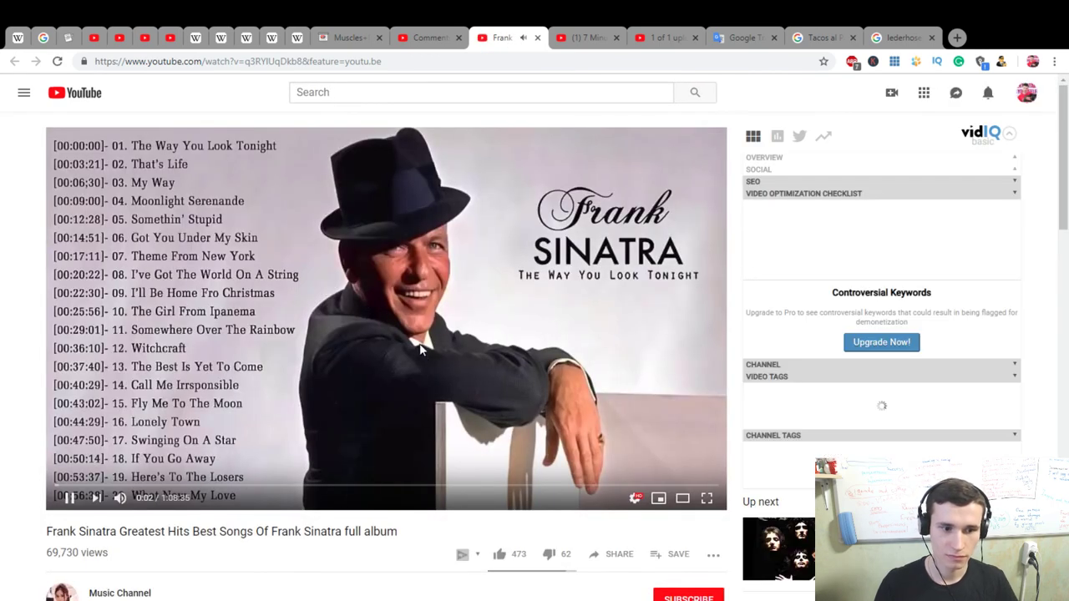
left_click(422, 339)
Step: Start a reply to the Jazz-sound comment, thanking the commenter by name and mentioning liking Sinatra songs
left_click(406, 37)
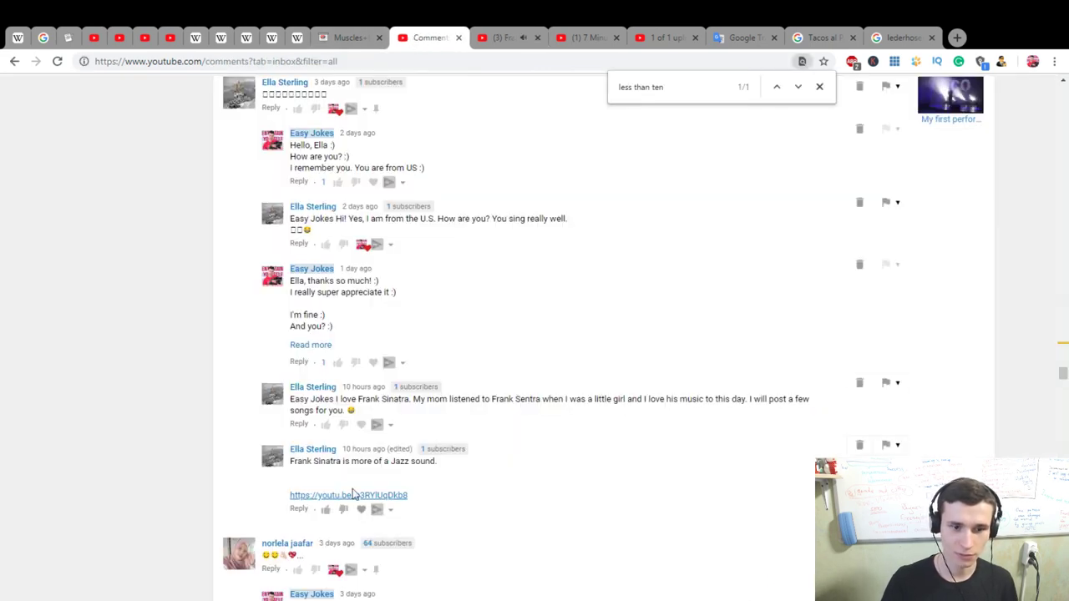
left_click(299, 508)
type("Ella")
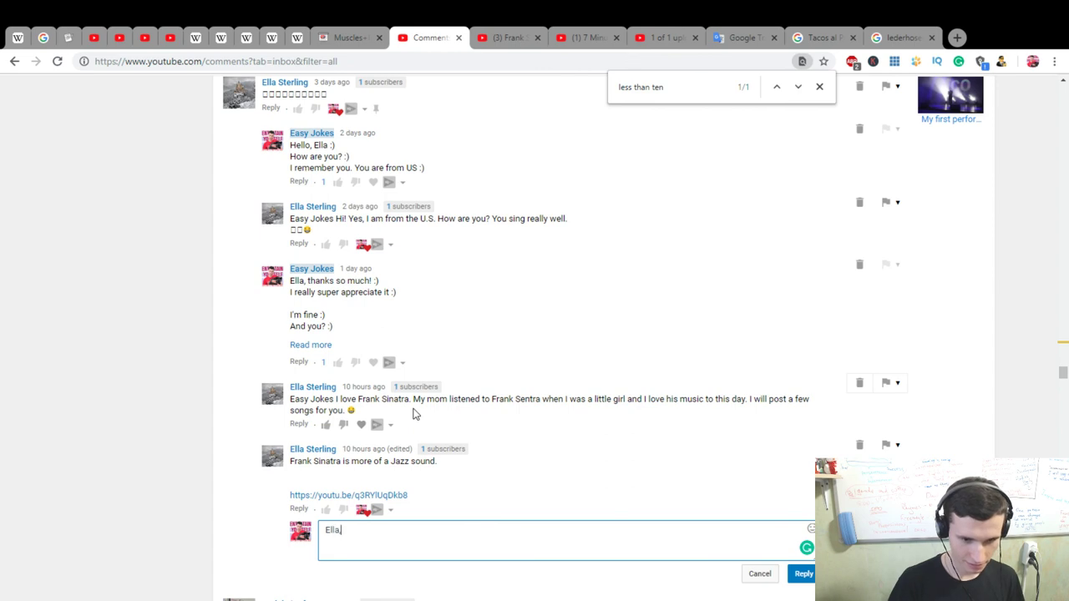
type(", thanks so mu")
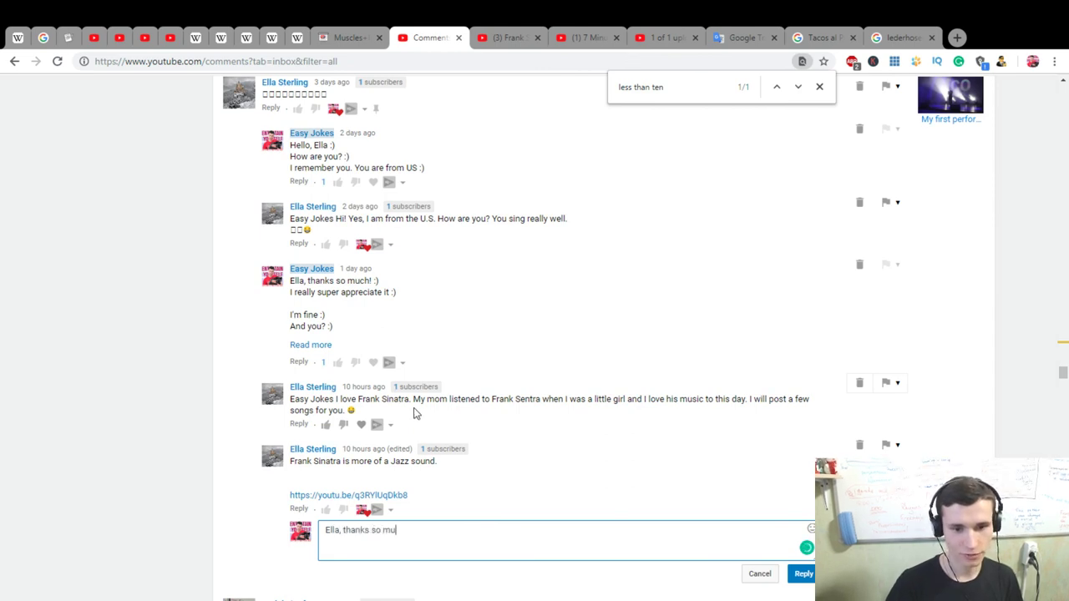
type("ch! :)")
key("Return")
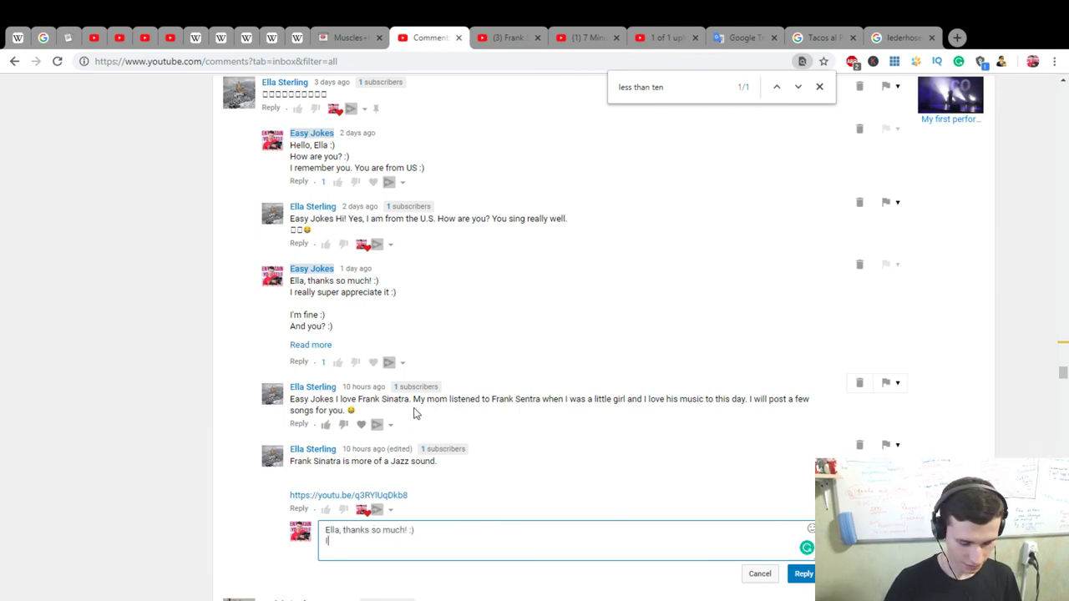
type("I likesome")
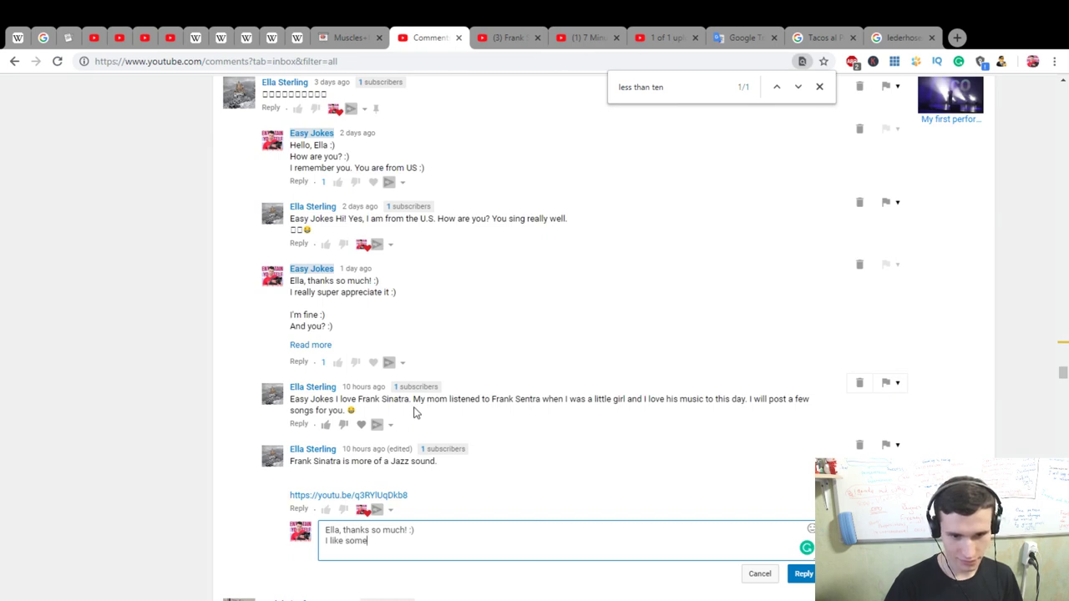
type("songs of")
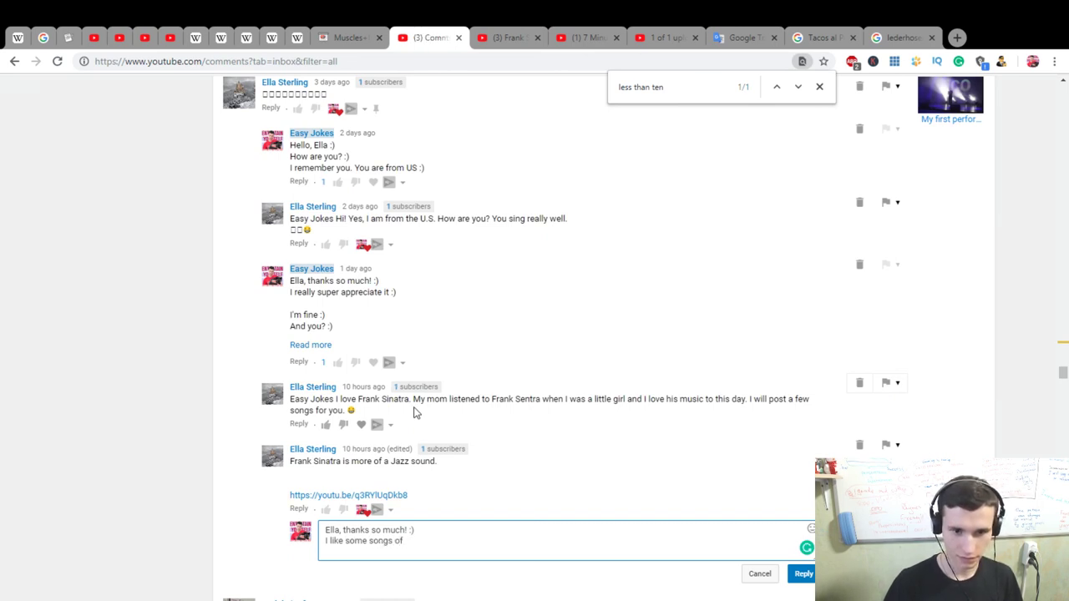
type(" Frank Sinatra ")
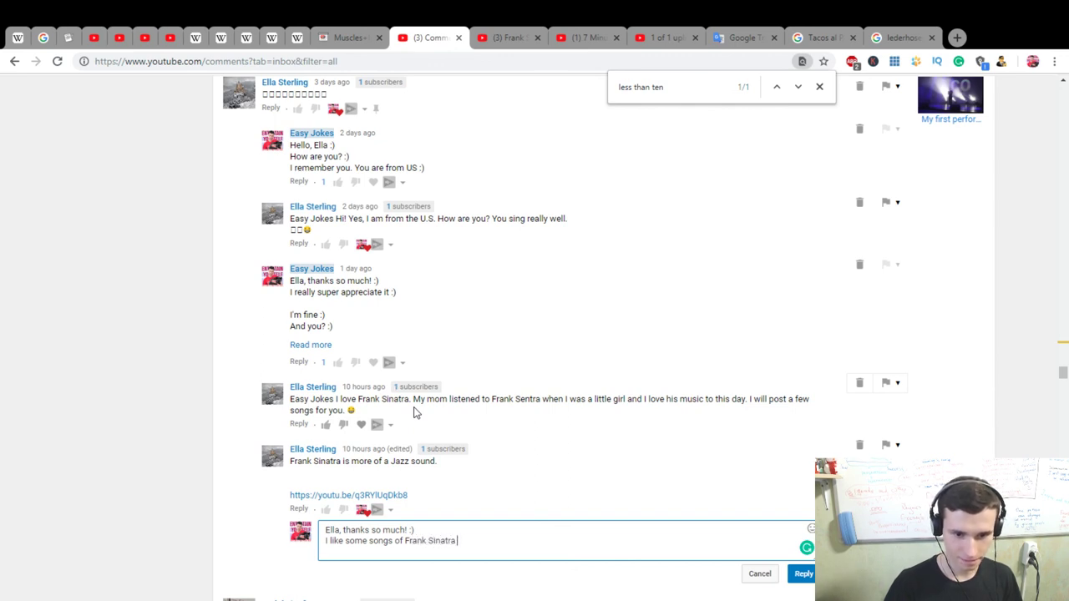
type("L:)")
key("Return")
Step: Add lines on liking his Christmas songs, a possible karaoke video, 'Enjoy your super day! :)' and 'Jazz your life! :D'
type("lly")
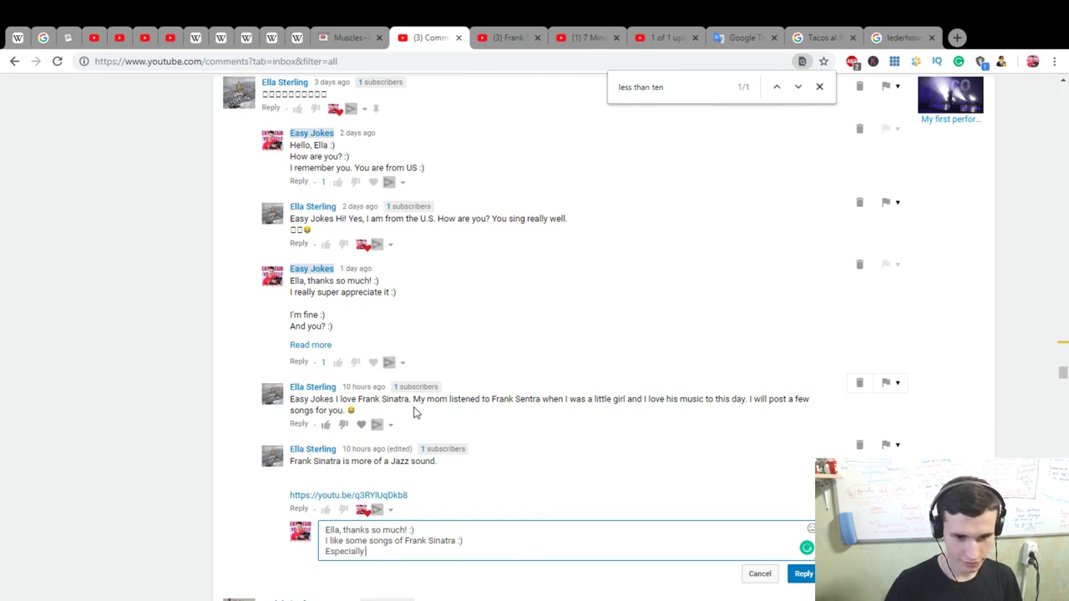
type(" Christa")
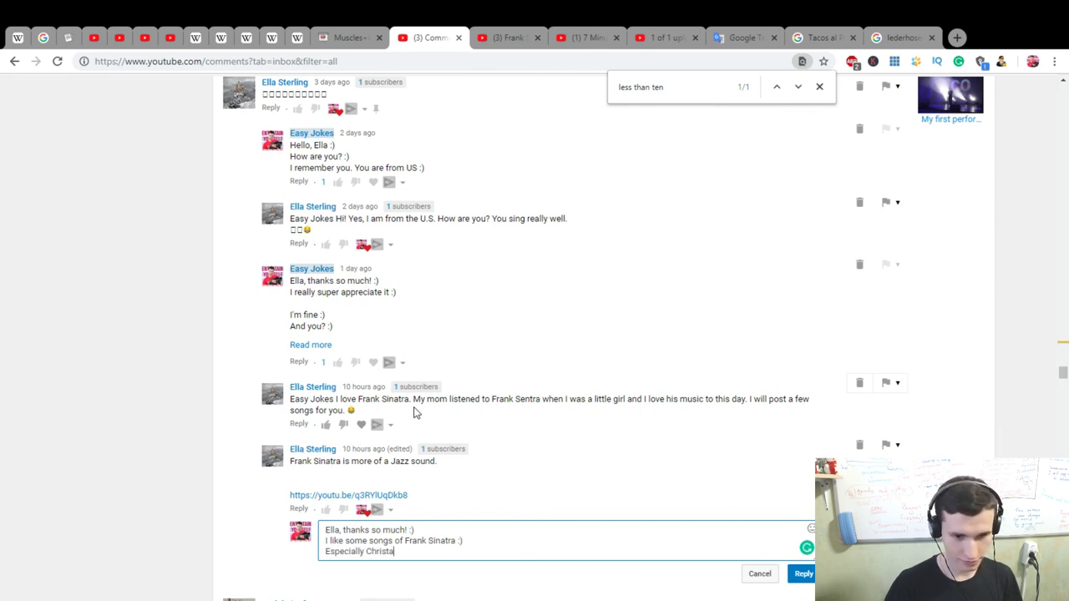
type("massongs :)")
key("Return")
type("Maybe I will do")
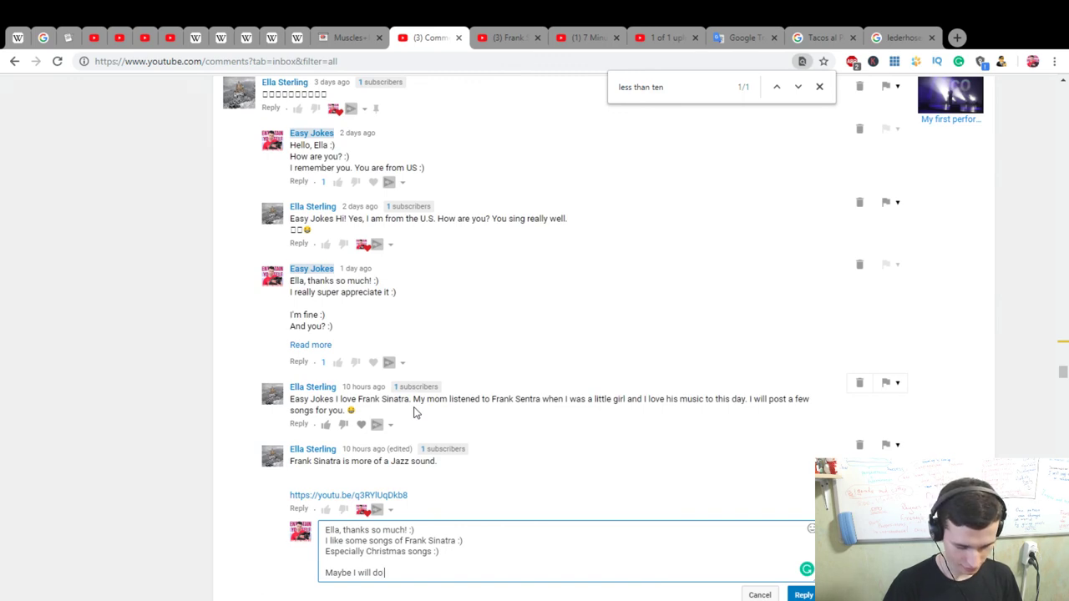
type("video with")
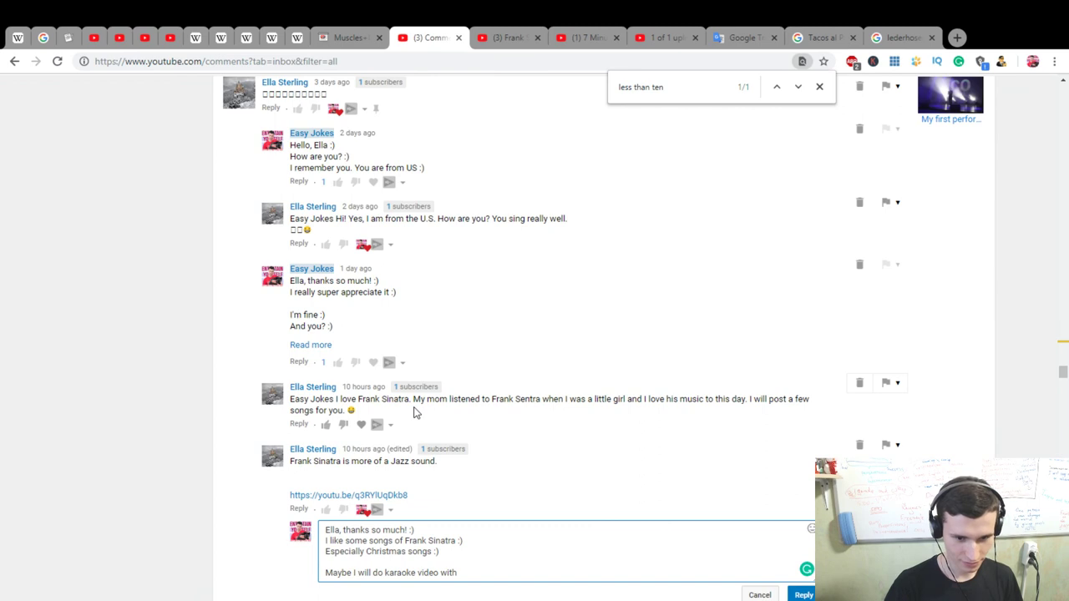
key("Return")
key("Return")
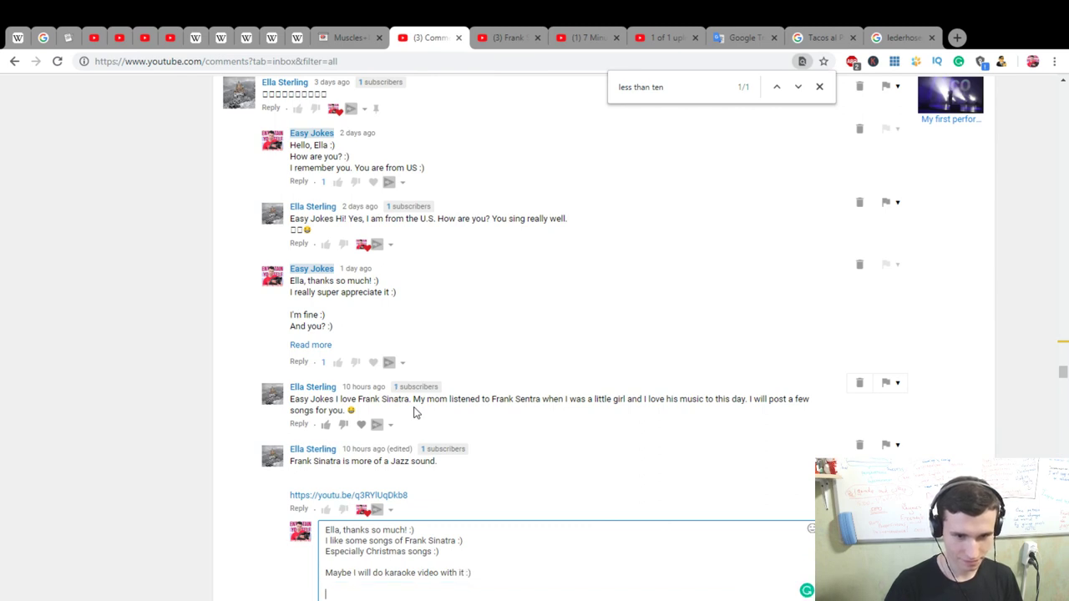
type("Enjoy you")
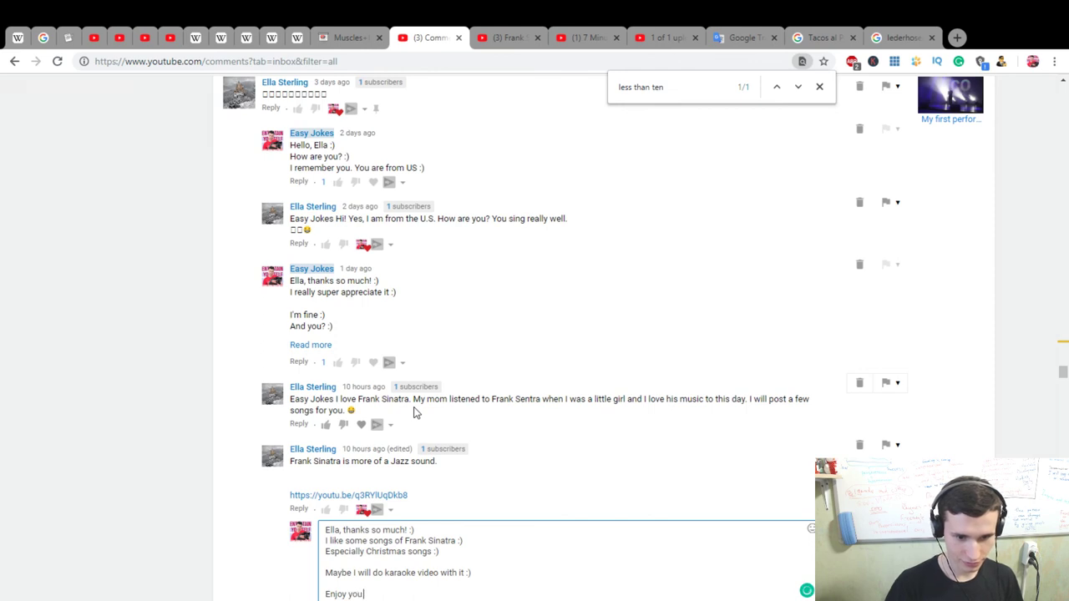
type("r super day! :)")
key("Return")
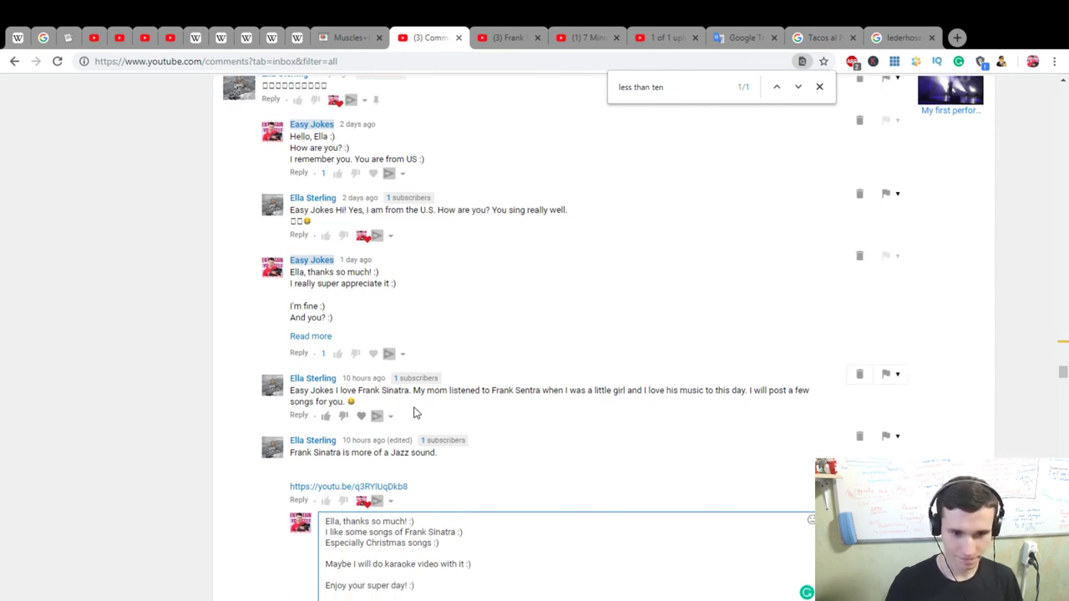
key("BackSpace")
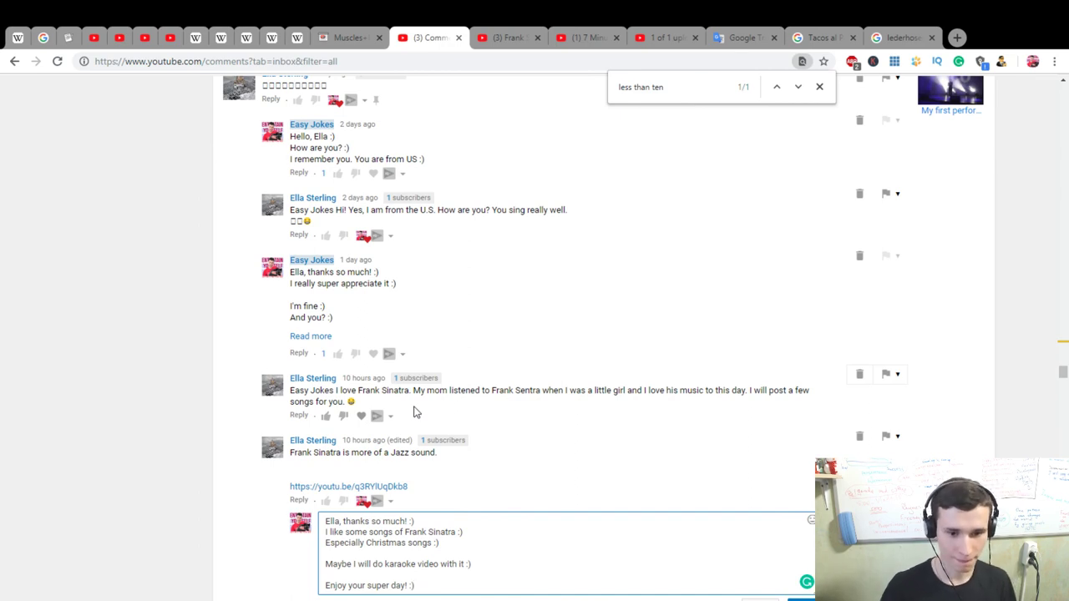
key("Return")
type("Jazz your life! :D")
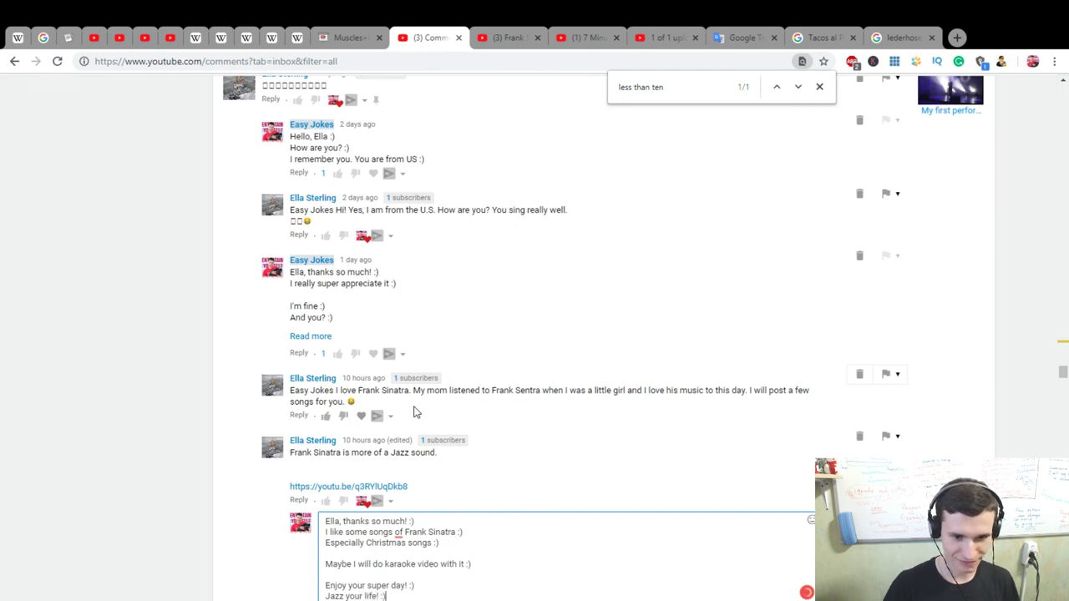
Step: Accept Grammarly's 'by' fix and add 'By the way, what kind of videos would you like to see? :)'
mouse_move(399, 532)
left_click(421, 470)
scroll(426, 501, "down", 2)
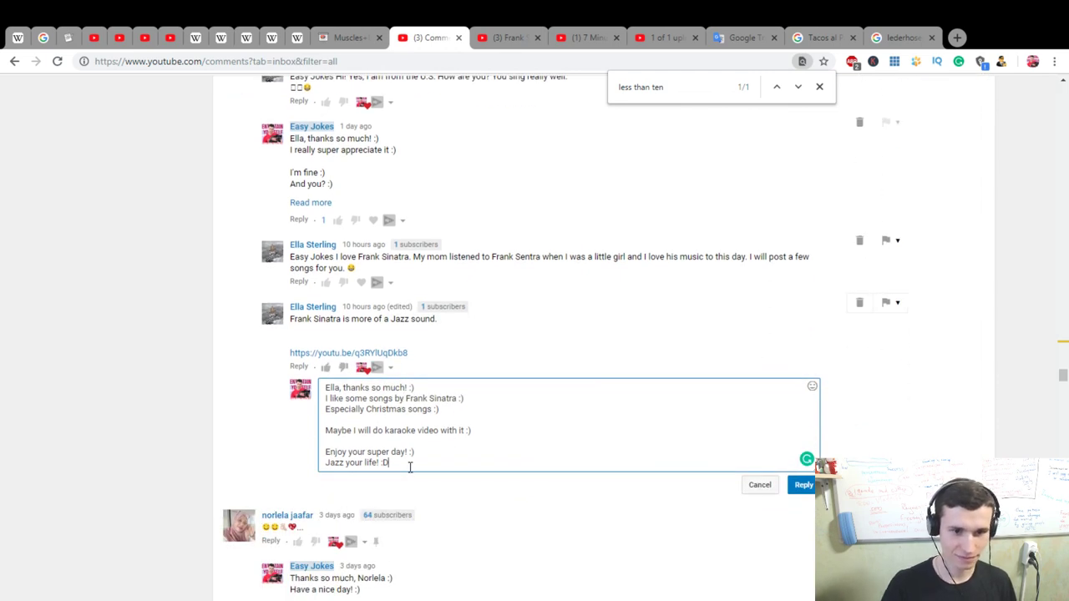
key("Return")
key("Return")
type("Byt t")
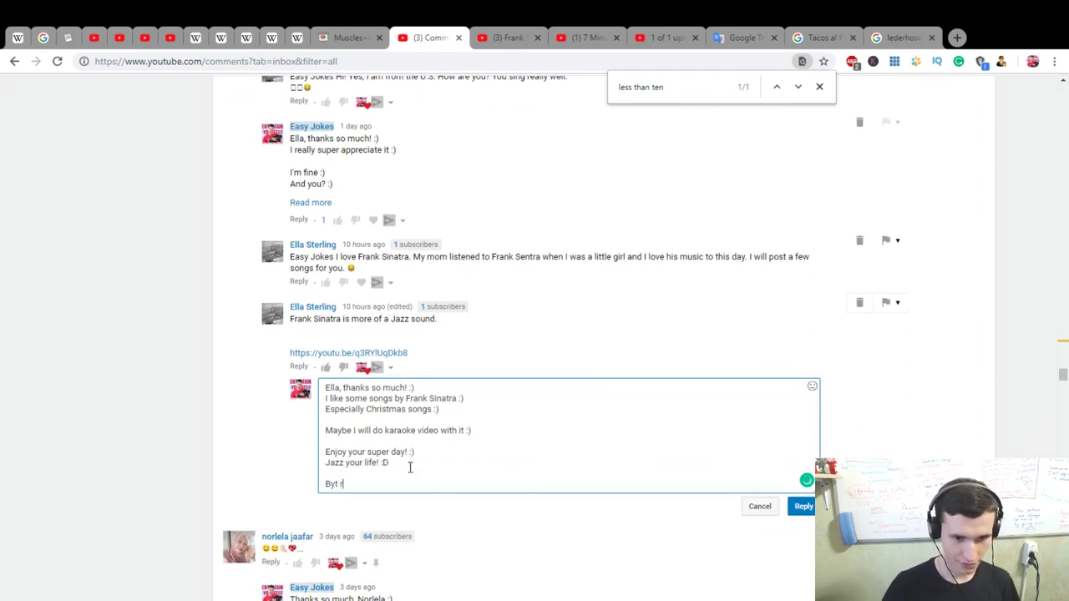
key("BackSpace")
key("BackSpace")
key("BackSpace")
type("the way,")
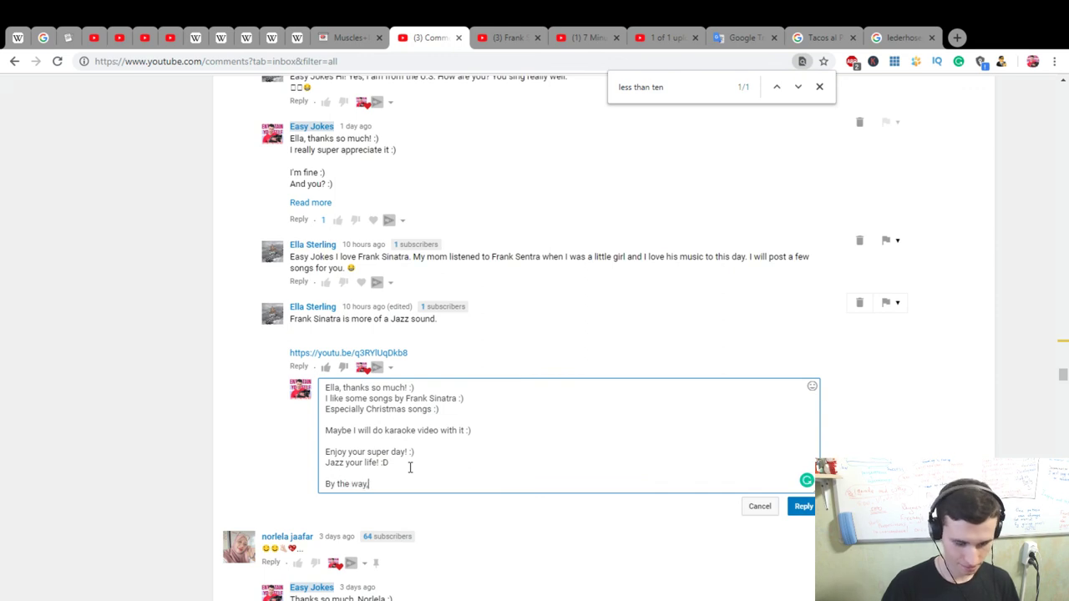
type(" wh")
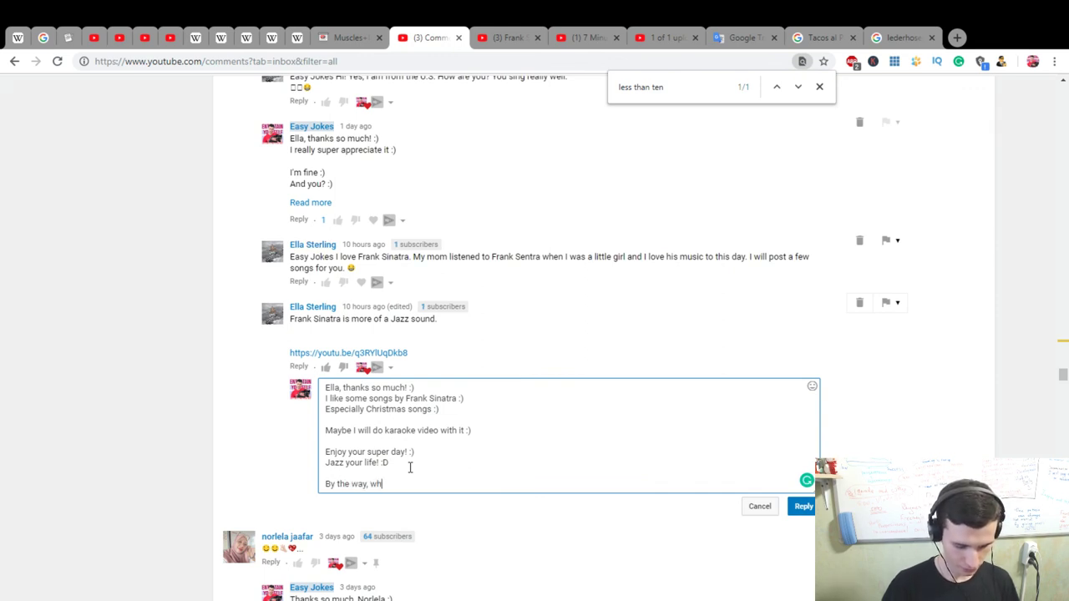
type("at kind o")
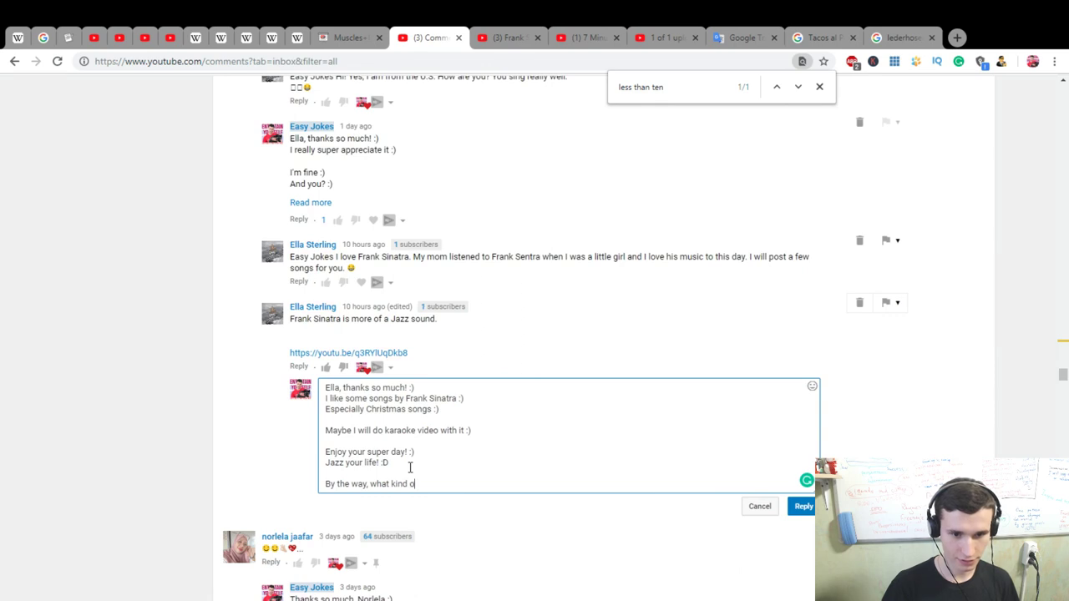
type("f videos ")
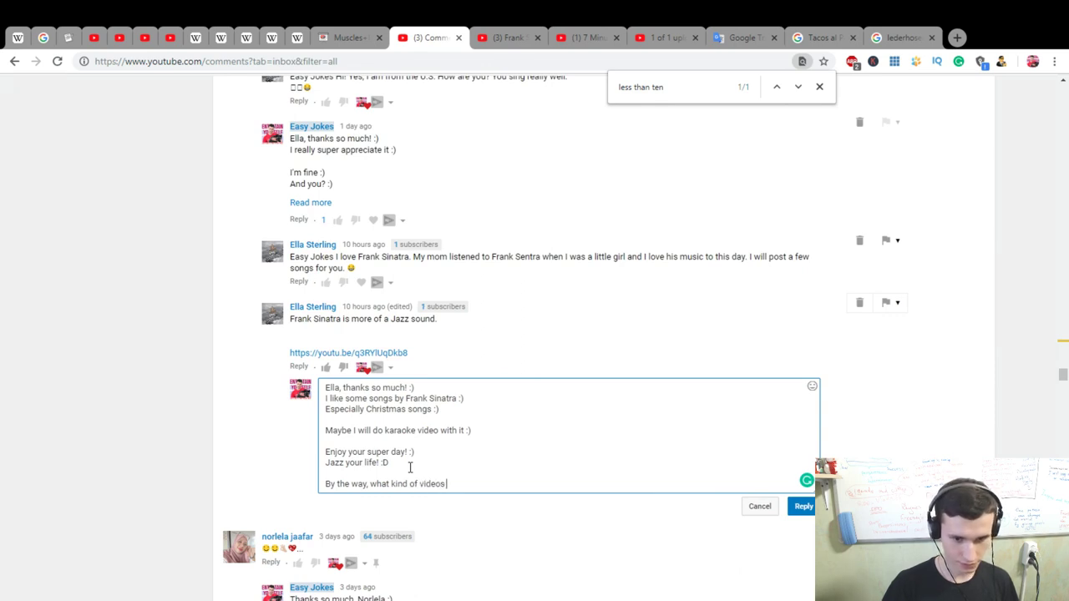
type("would you like to see? :)")
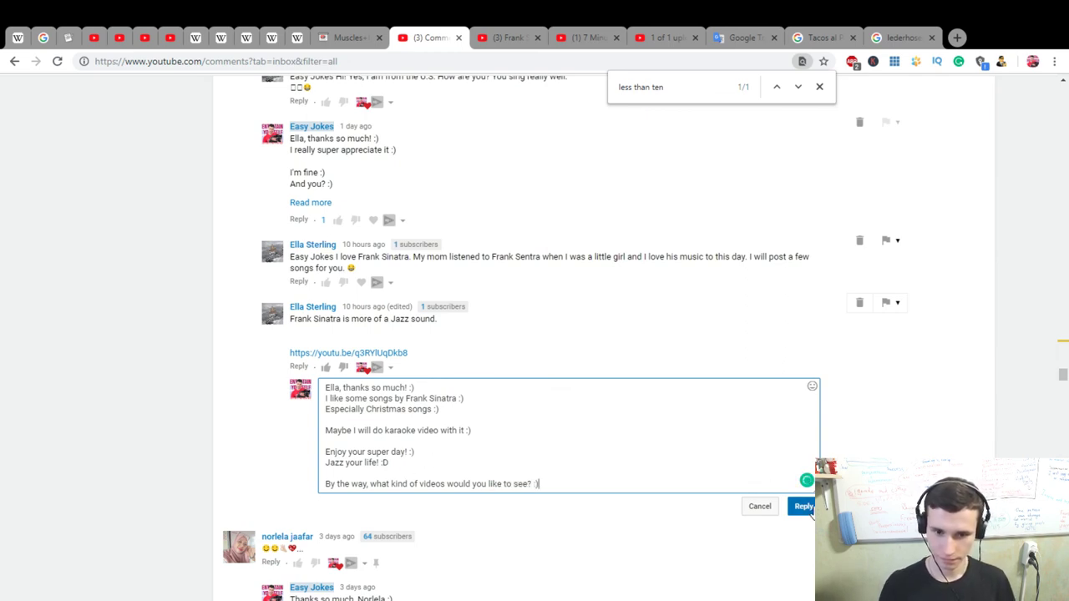
Step: Add the closing line 'I can do :)' and post the reply
key("Return")
type("I can do :)")
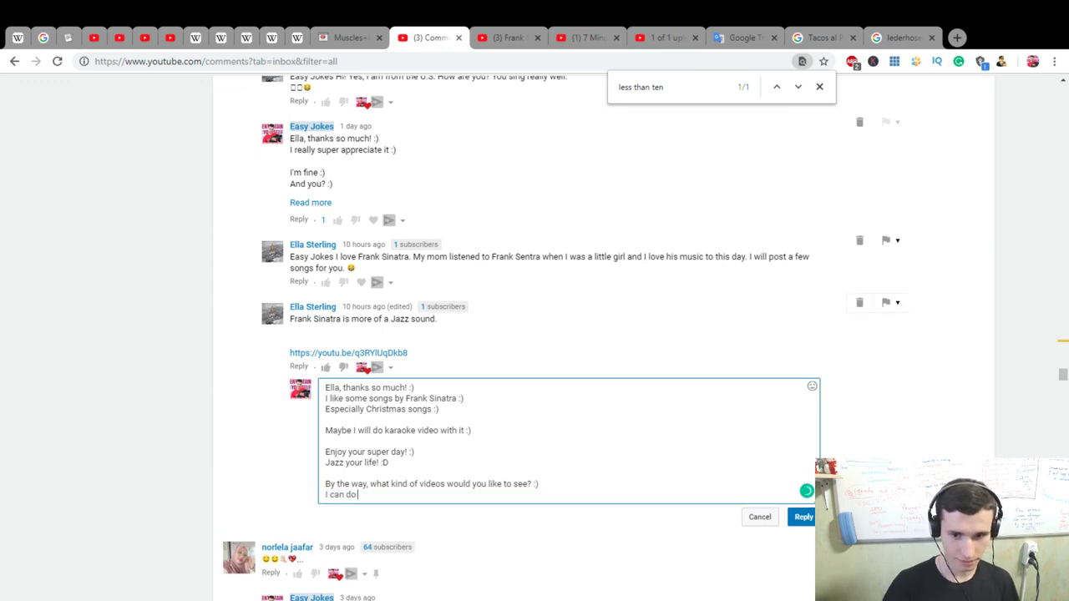
left_click(804, 517)
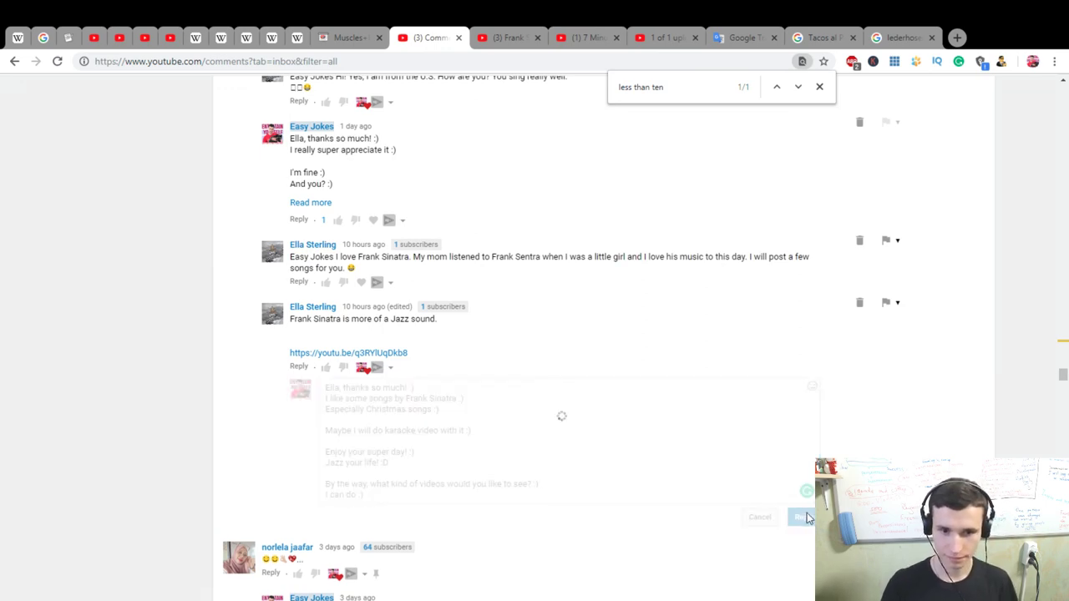
Step: Scroll through the comment threads and close the in-page find bar
scroll(785, 471, "up", 2)
scroll(707, 449, "down", 3)
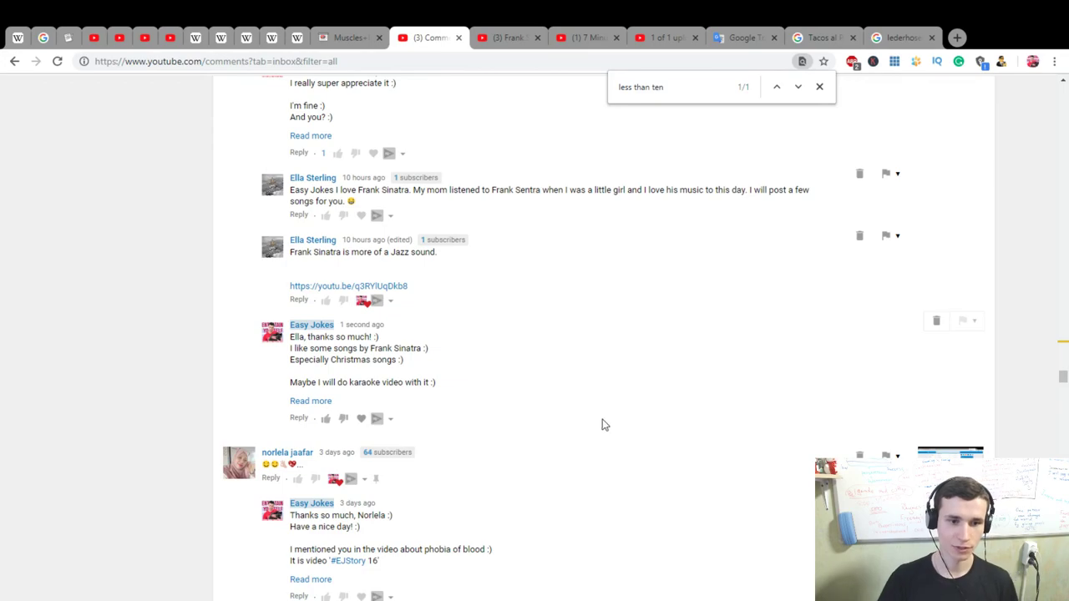
scroll(601, 424, "up", 10)
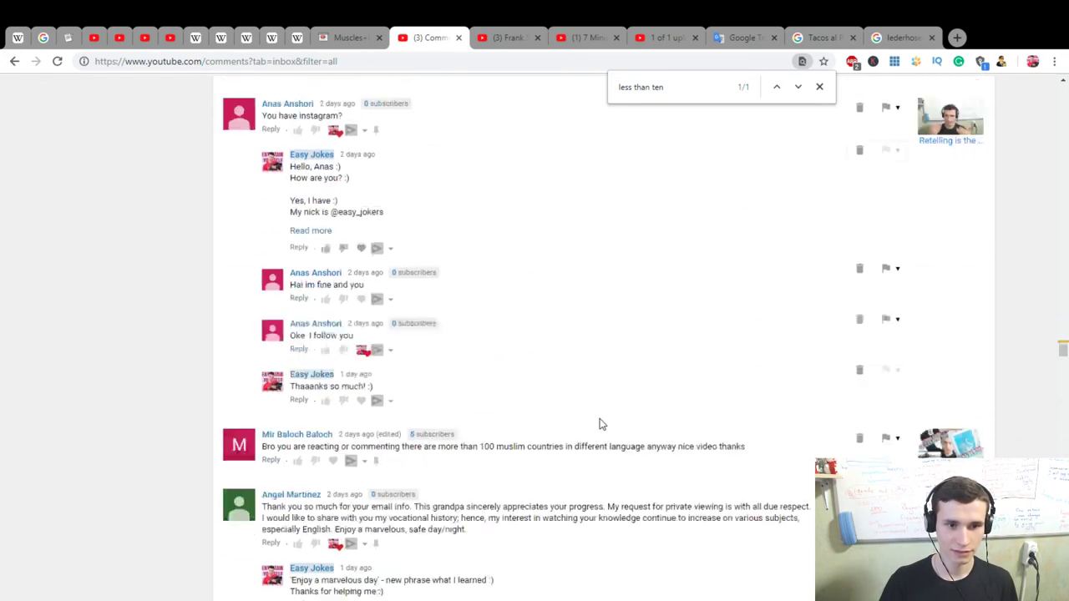
scroll(601, 424, "down", 10)
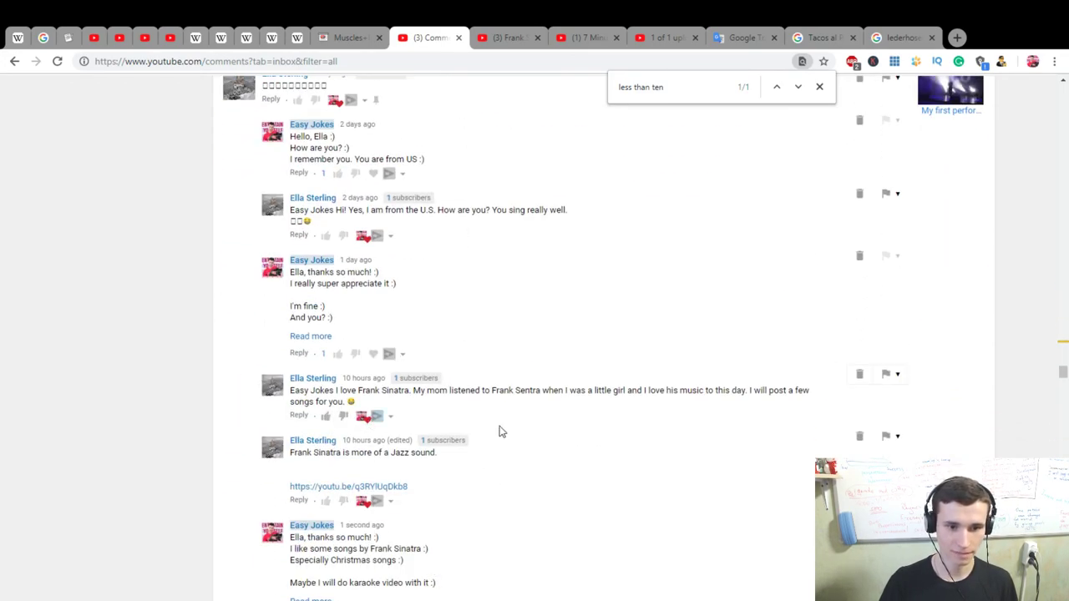
scroll(609, 446, "up", 10)
scroll(609, 447, "down", 5)
scroll(607, 435, "down", 3)
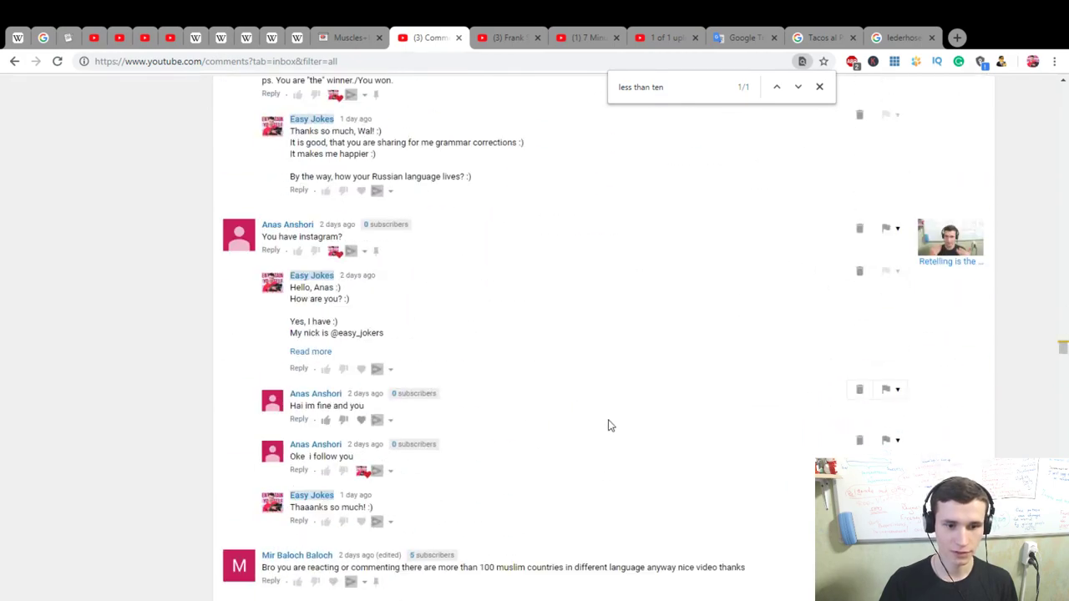
scroll(607, 424, "up", 5)
scroll(607, 423, "up", 10)
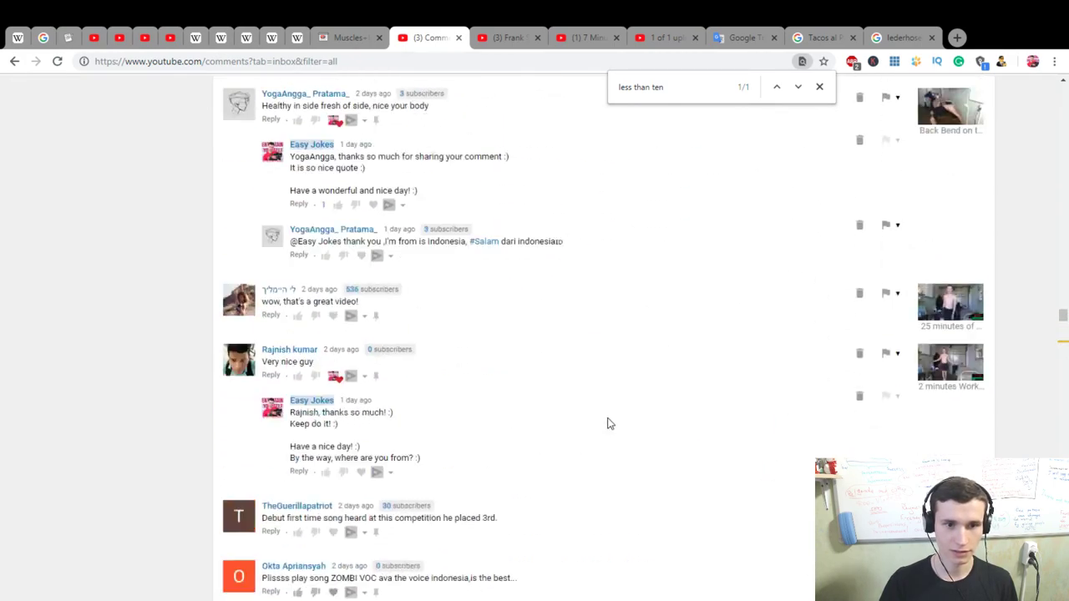
scroll(607, 423, "up", 5)
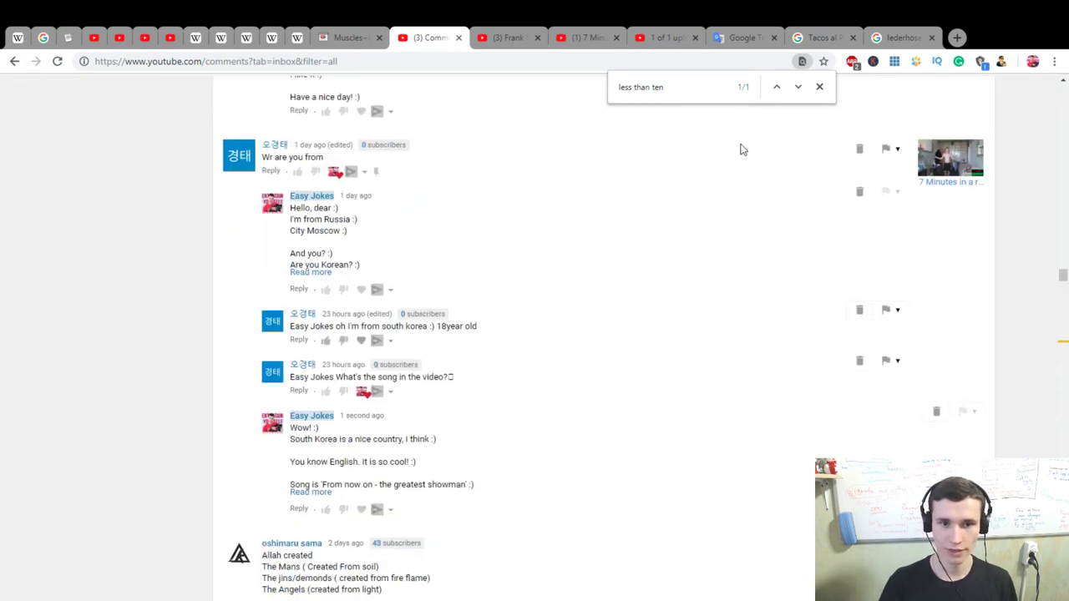
left_click(820, 86)
scroll(999, 208, "up", 10)
key("F5")
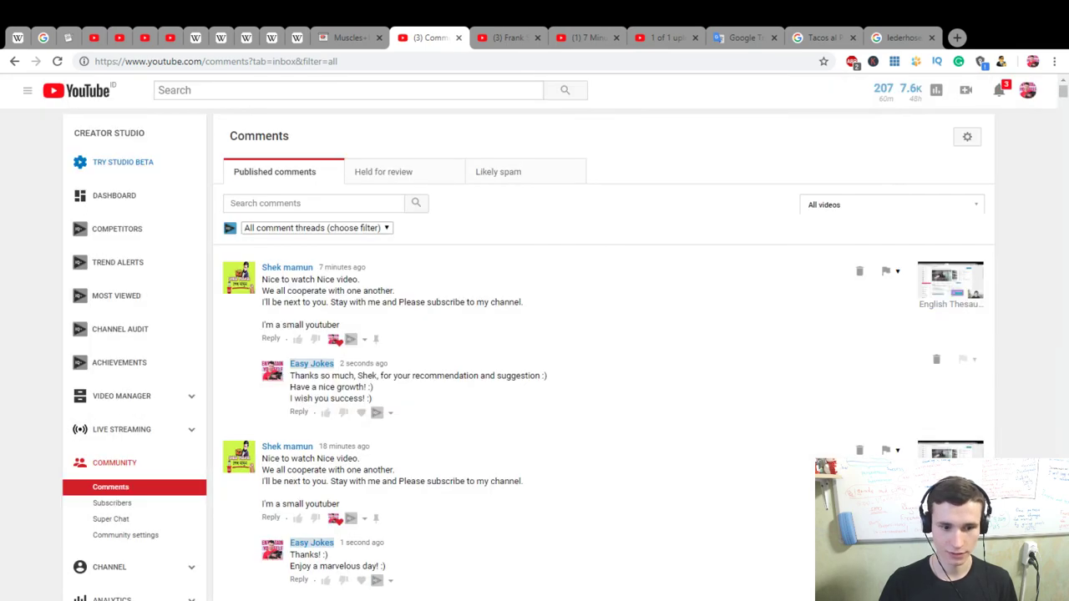